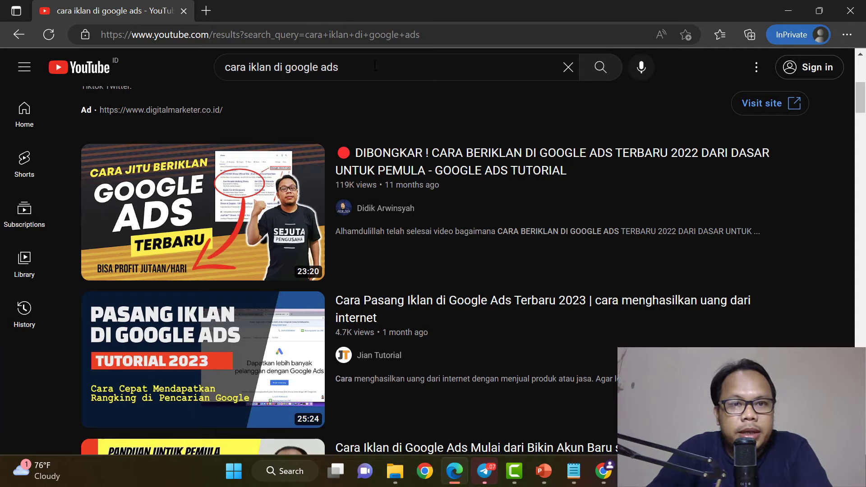
Open a new private tab and go to youtube.com.
left_click(212, 12)
type("google.co")
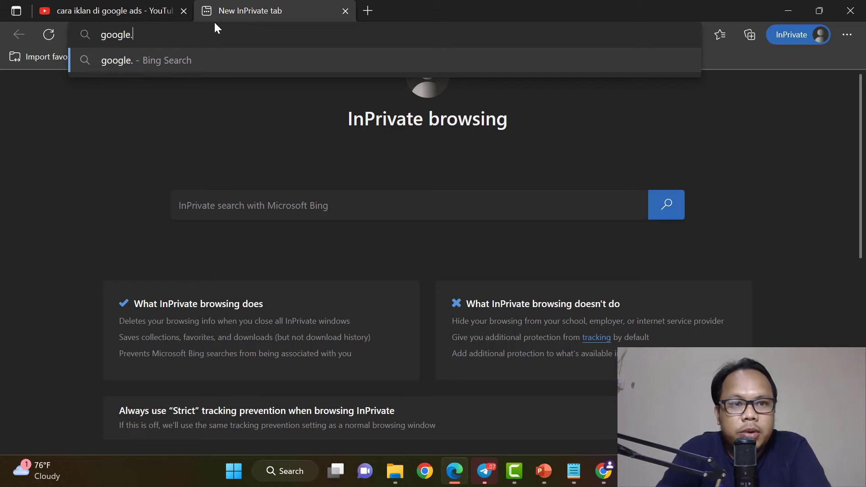
key("BackSpace")
key("BackSpace")
key("BackSpace")
key("BackSpace")
key("BackSpace")
key("BackSpace")
key("BackSpace")
key("BackSpace")
key("BackSpace")
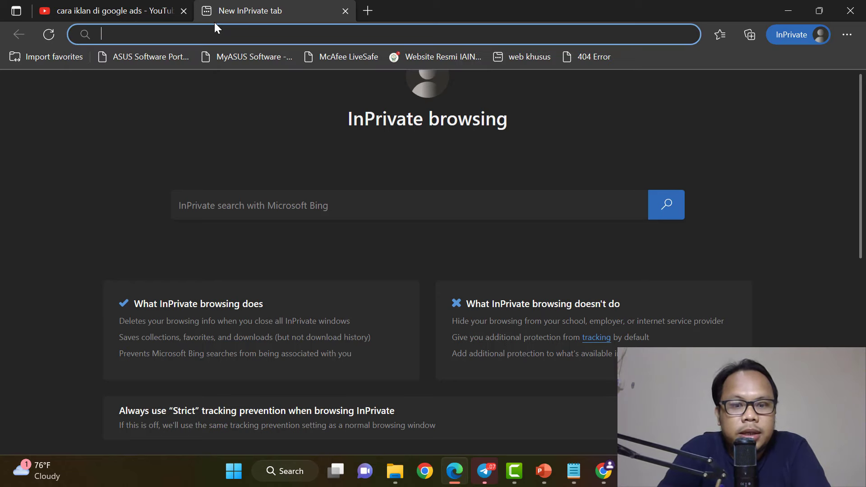
type("yuo")
key("BackSpace")
key("BackSpace")
type("oou")
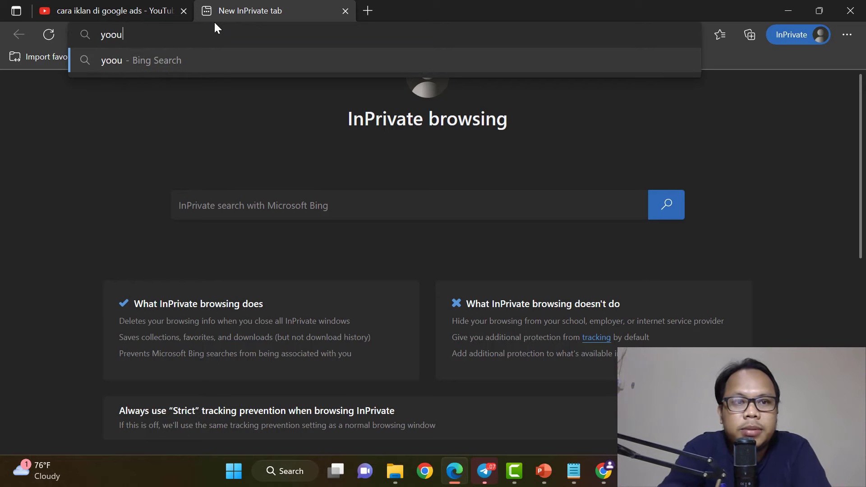
key("BackSpace")
key("BackSpace")
type("utube.com")
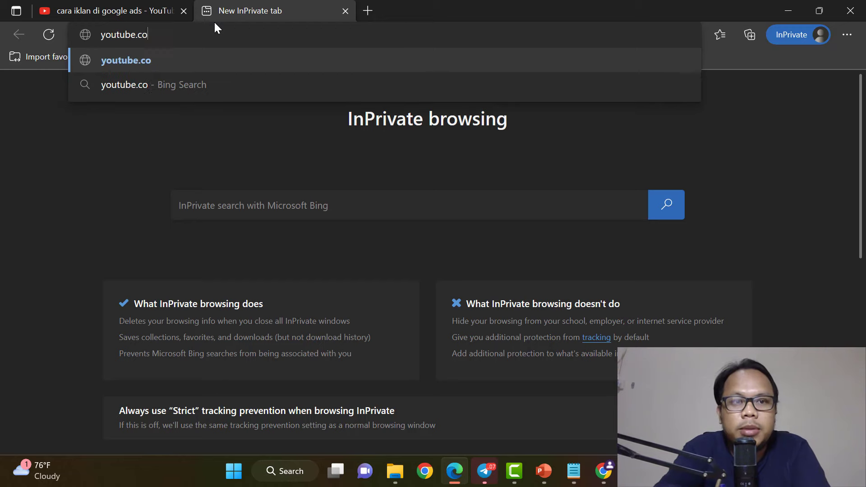
key("Return")
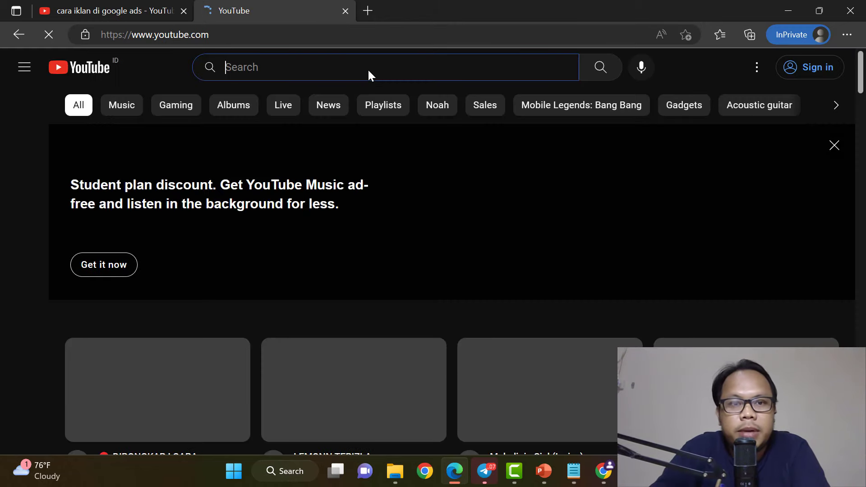
Find the Google Ads trainer's channel, browse its Videos list, then switch browser windows.
type("didik arwinsyah")
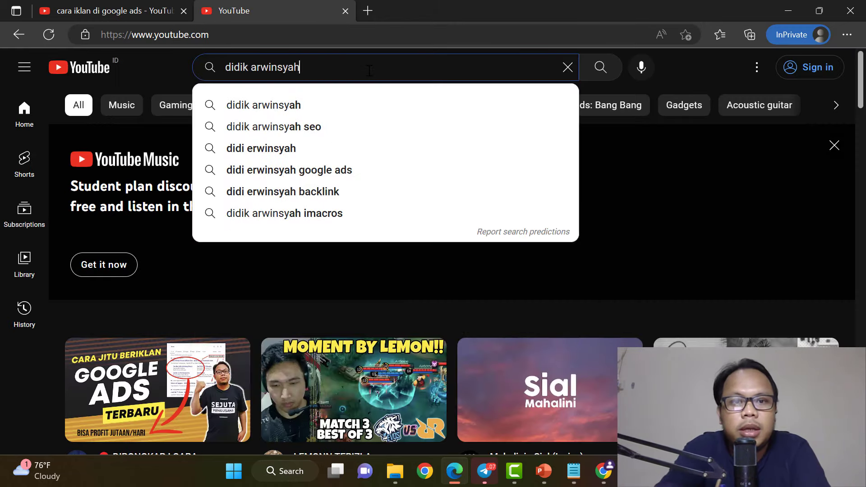
key("Return")
left_click(373, 151)
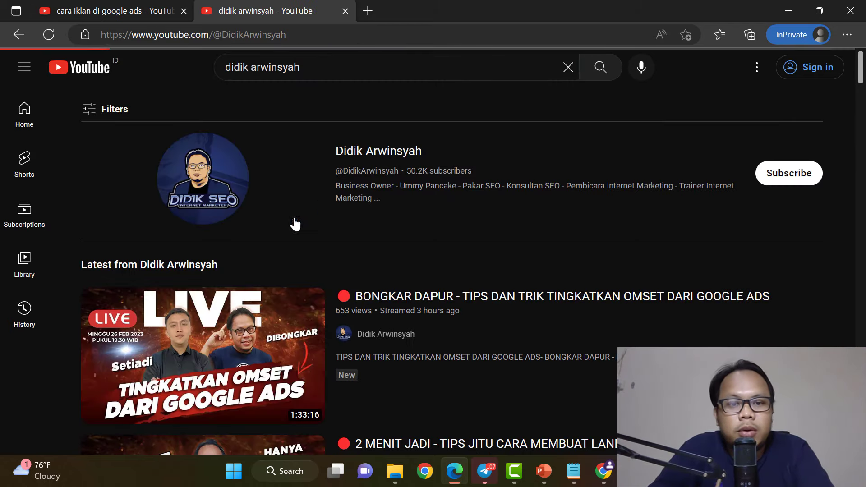
left_click(225, 309)
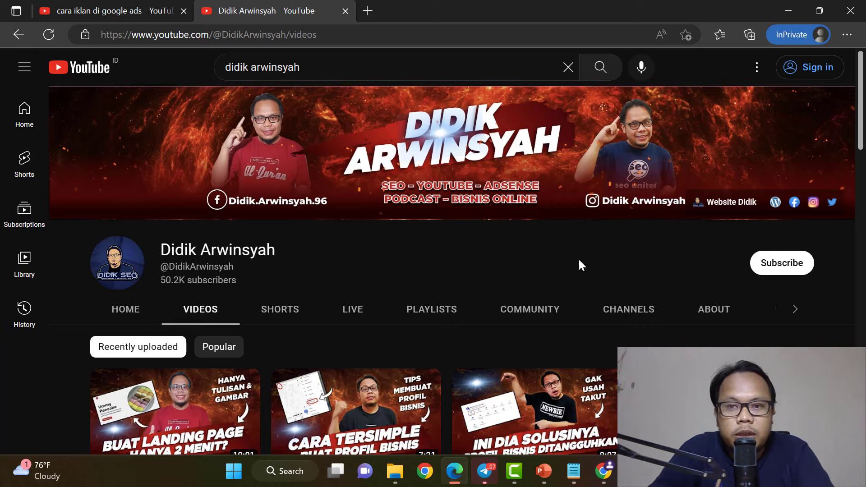
scroll(579, 259, "down", 4)
scroll(579, 259, "up", 4)
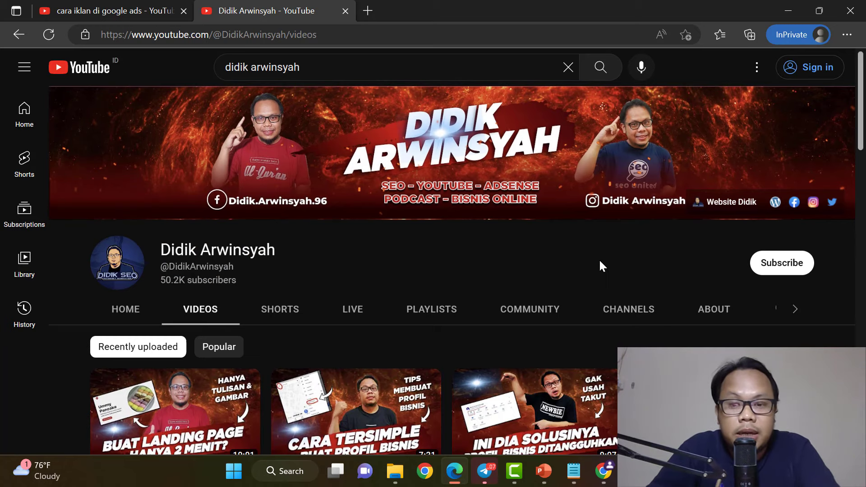
left_click(604, 471)
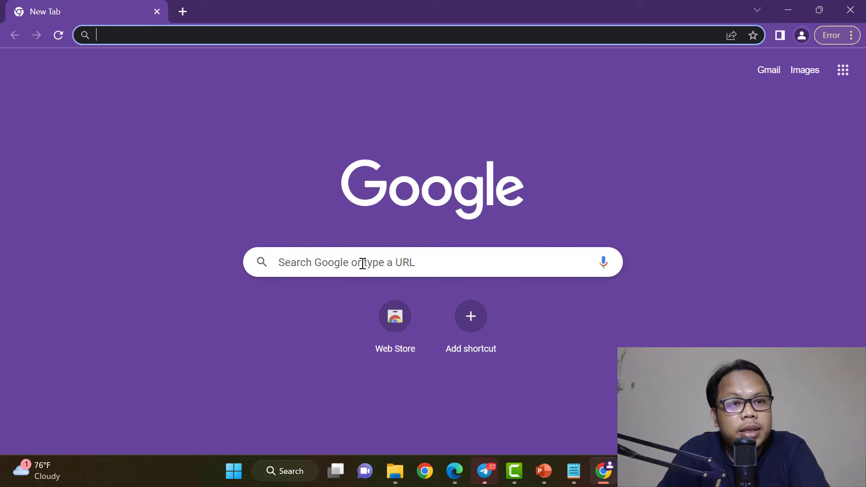
Load plain google.com and dismiss the Google sign-in suggestion.
type("google.com.")
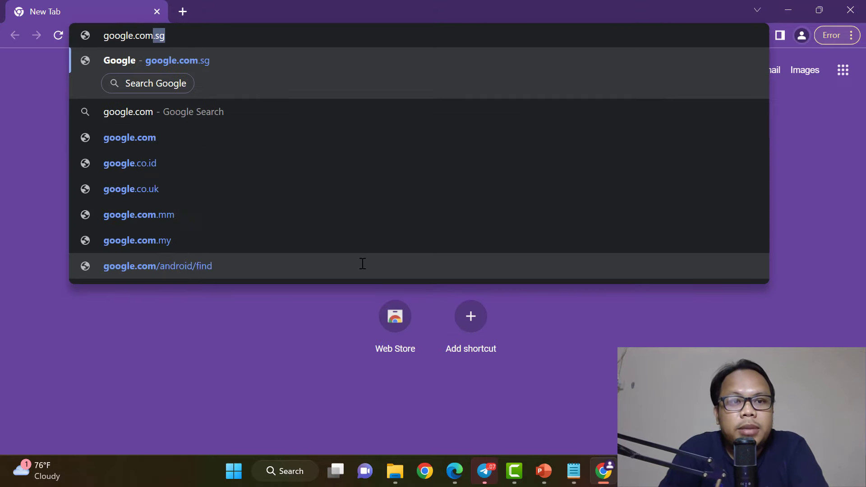
key("Return")
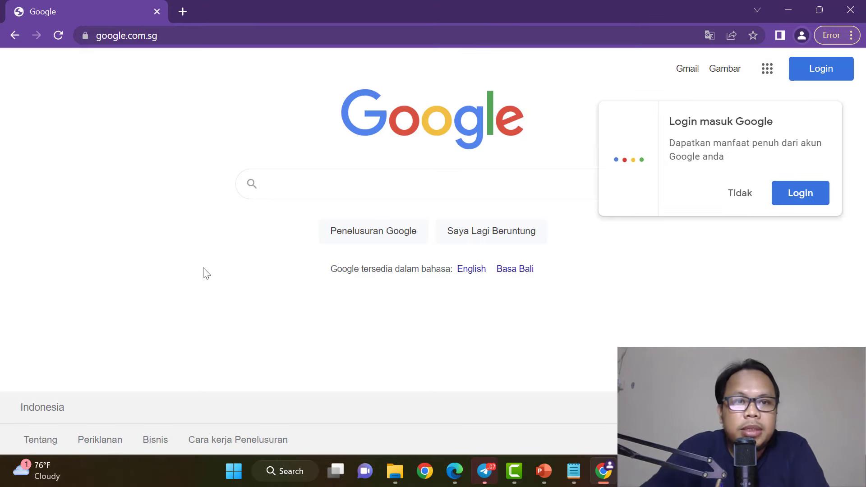
left_click(190, 37)
key("End")
key("BackSpace")
key("BackSpace")
key("BackSpace")
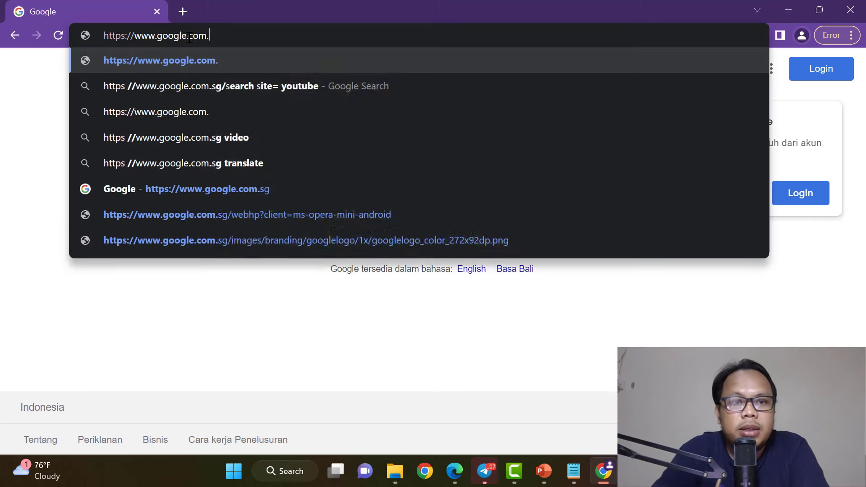
key("Return")
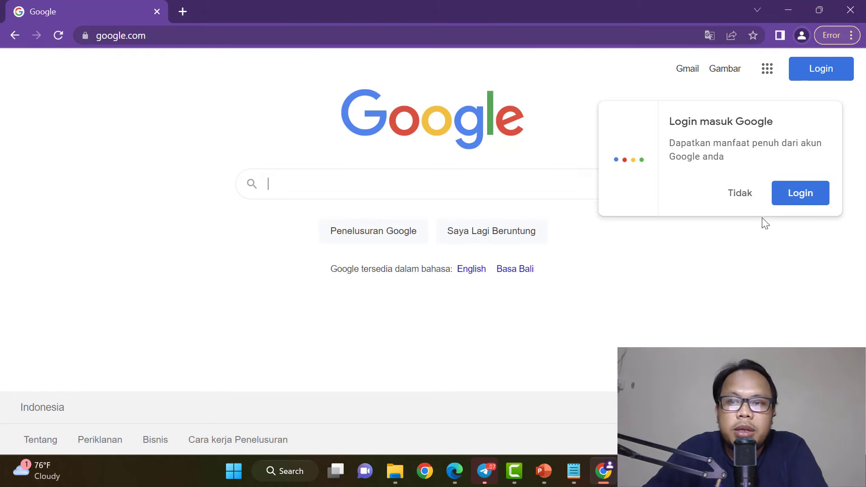
left_click(741, 195)
Search Google for 'google ads' and bring up link options on the Google Ads ad.
type("gogole ads")
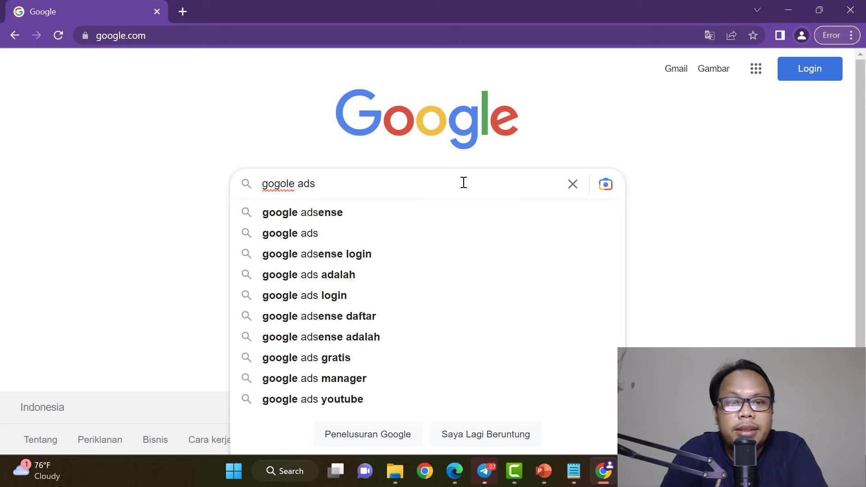
key("BackSpace")
key("BackSpace")
key("BackSpace")
key("BackSpace")
key("BackSpace")
key("BackSpace")
key("BackSpace")
key("BackSpace")
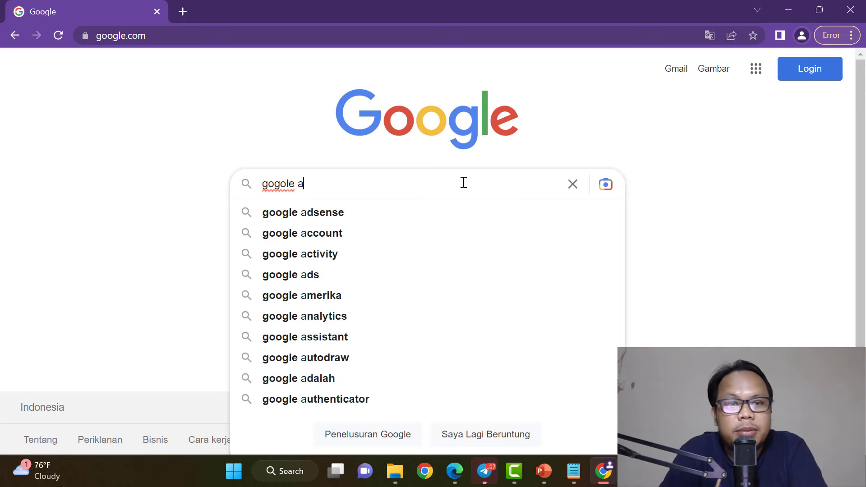
type("ogl")
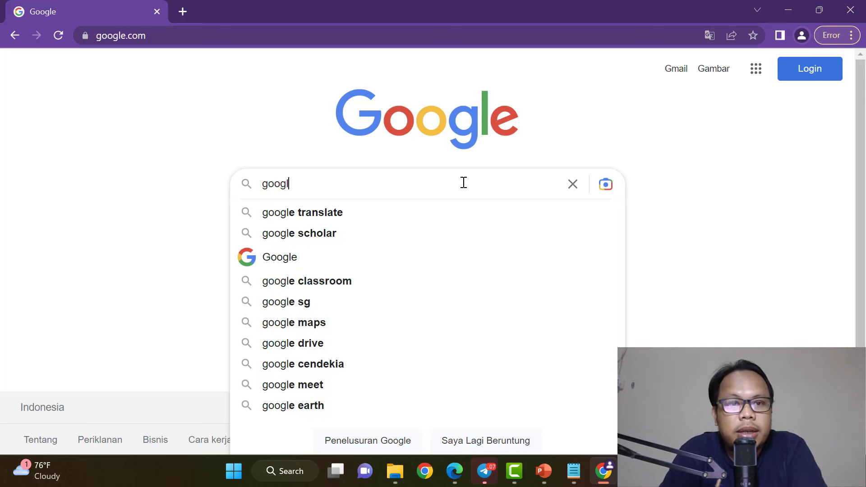
type("e ads")
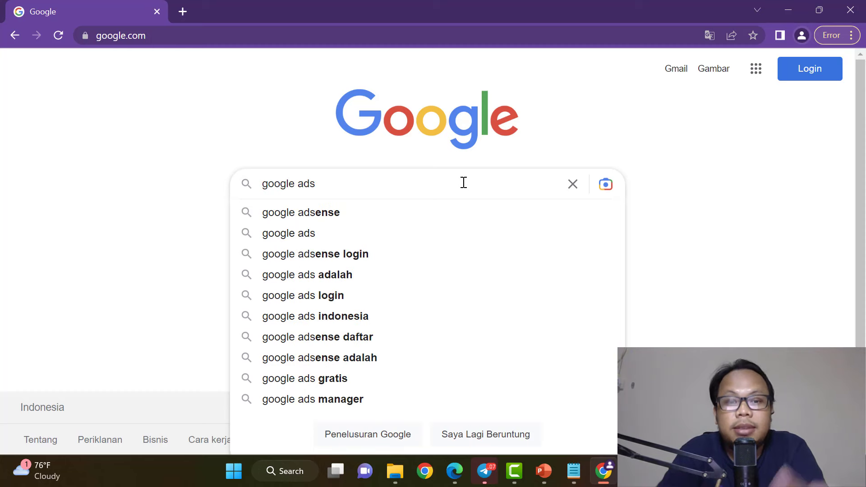
key("Return")
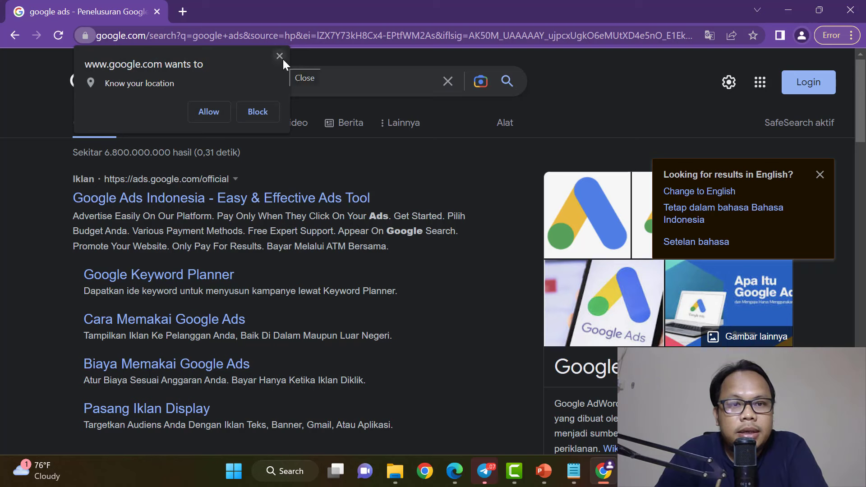
left_click(282, 58)
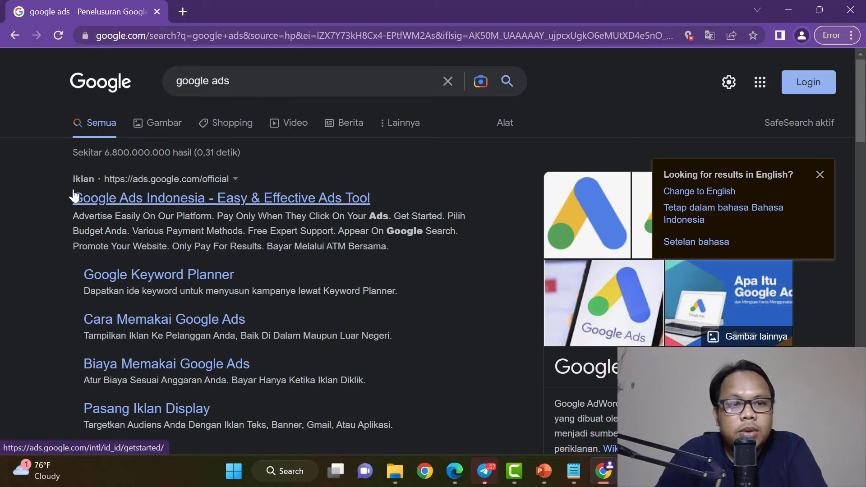
right_click(287, 208)
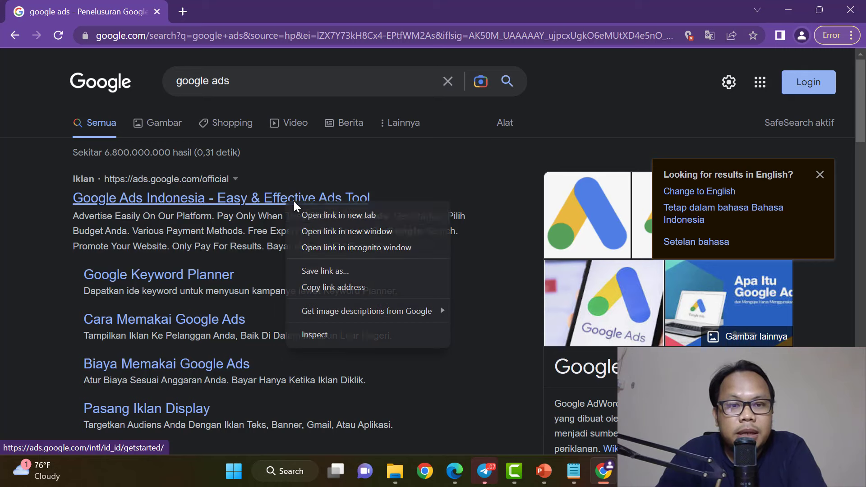
Open the Google Ads ad in a new tab, decline translation, and go to sign-in.
left_click(311, 213)
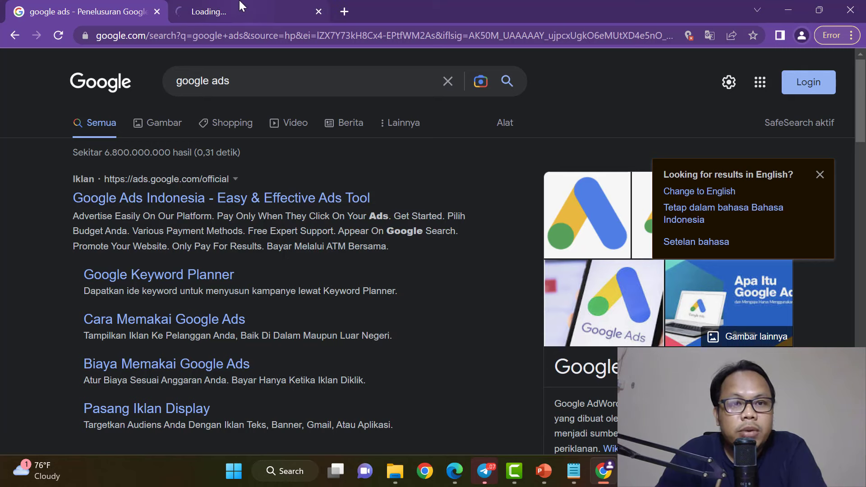
left_click(245, 12)
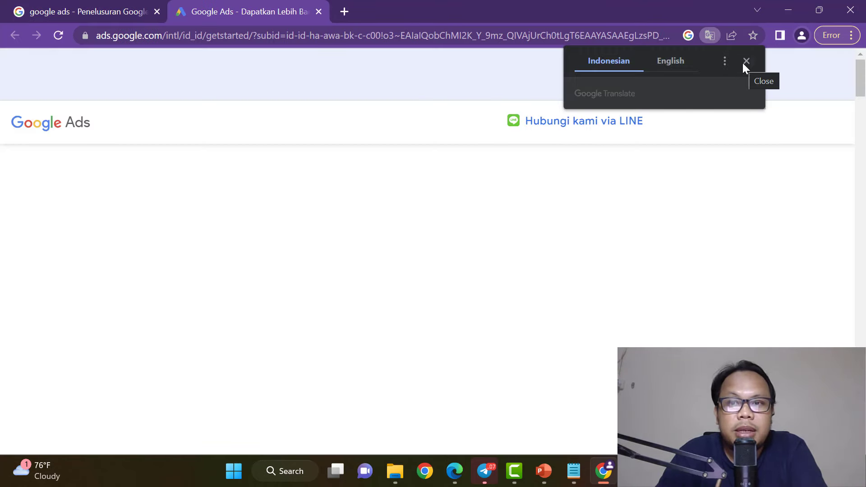
left_click(747, 60)
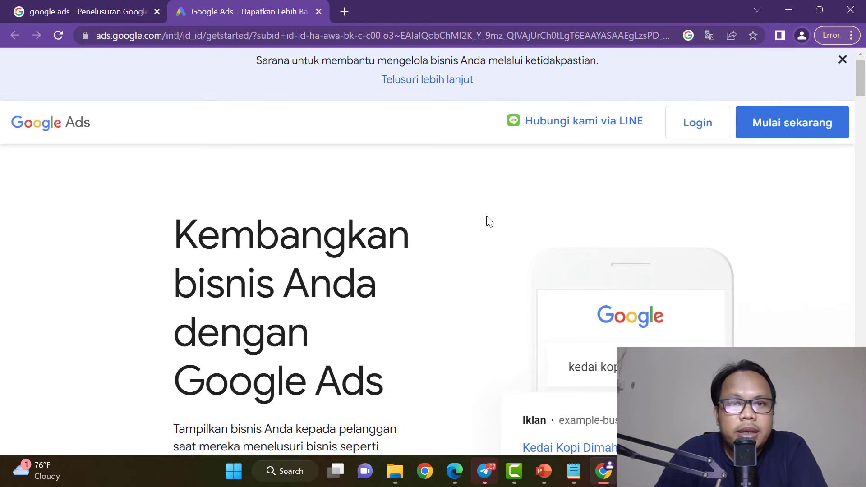
left_click(713, 130)
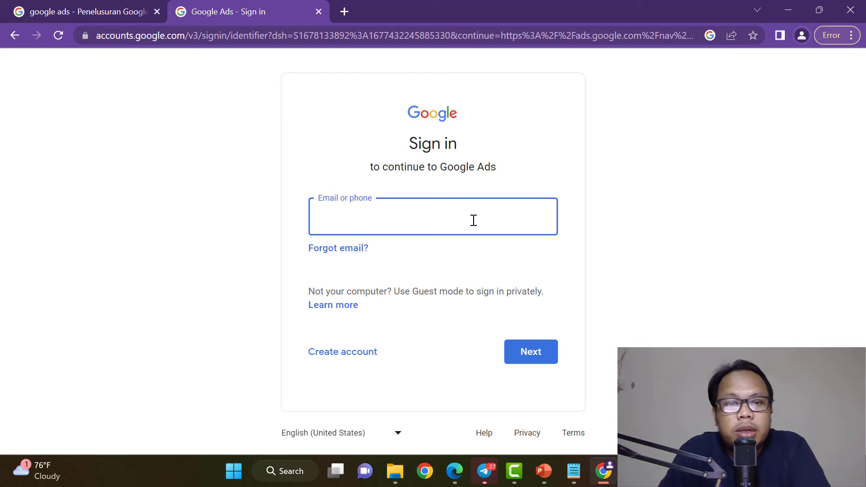
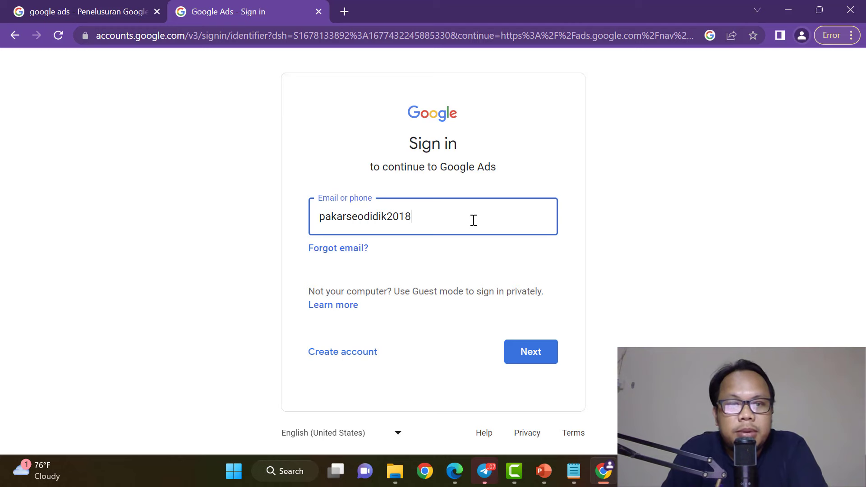
Sign in with the Google account's email and password.
key("Return")
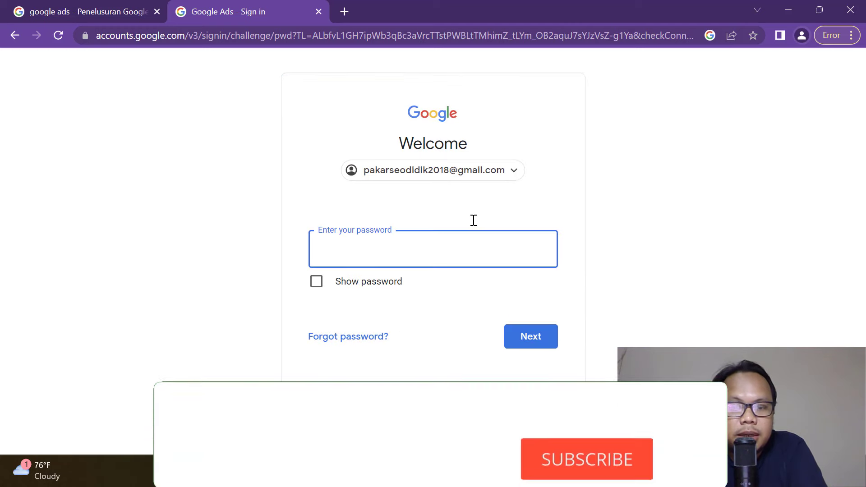
type("•••••••••")
key("Return")
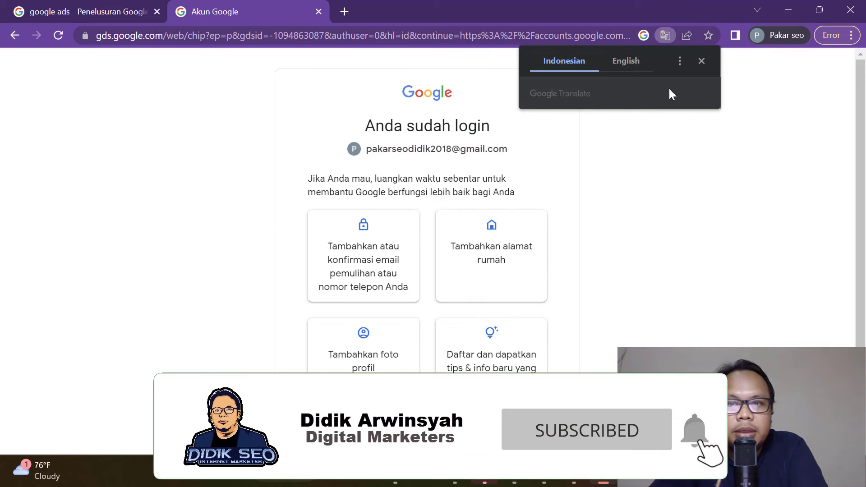
Decline page translation and skip adding recovery and profile details ('Jangan sekarang').
left_click(702, 61)
scroll(489, 269, "down", 2)
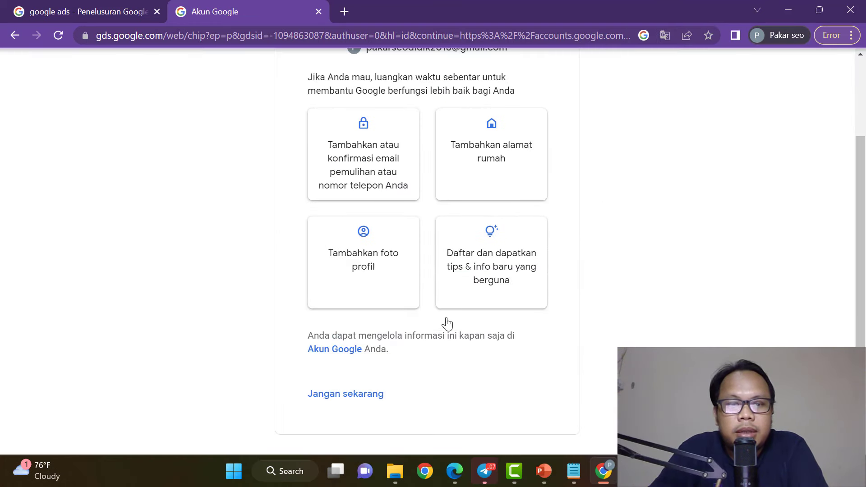
scroll(368, 343, "up", 2)
scroll(379, 274, "down", 2)
left_click(360, 402)
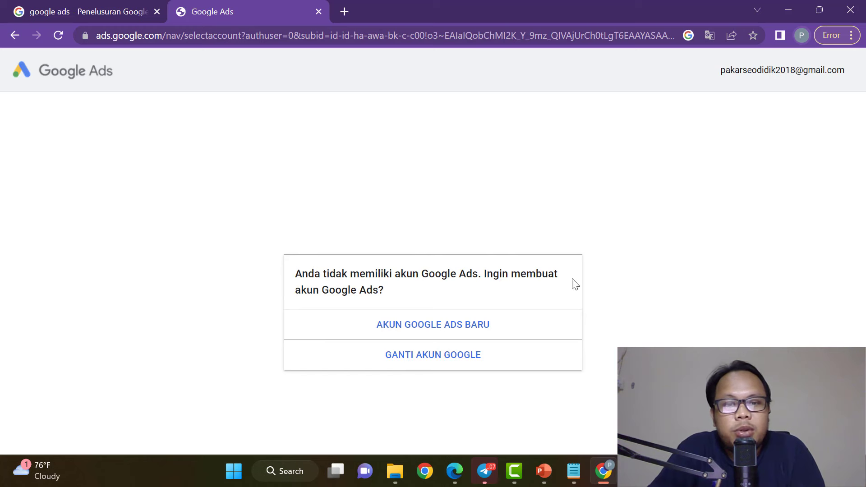
Zoom the page to 110% and choose 'AKUN GOOGLE ADS BARU' to create a new account.
key("ctrl+plus")
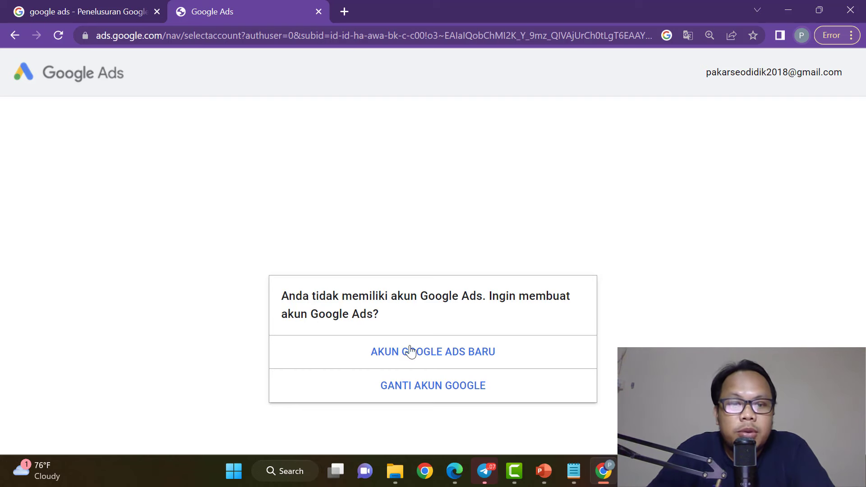
left_click(458, 357)
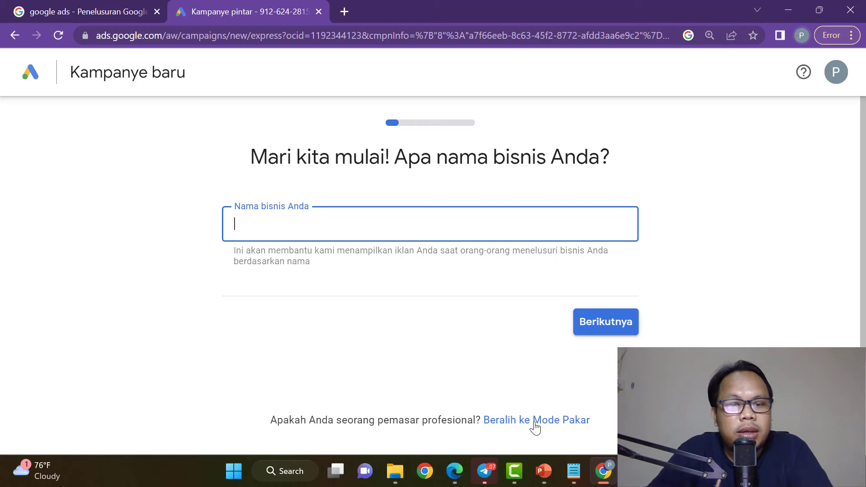
Switch the campaign setup to Expert Mode ('Beralih ke Mode Pakar') and open Windows Search.
left_click_drag(274, 420, 481, 420)
left_click(580, 432)
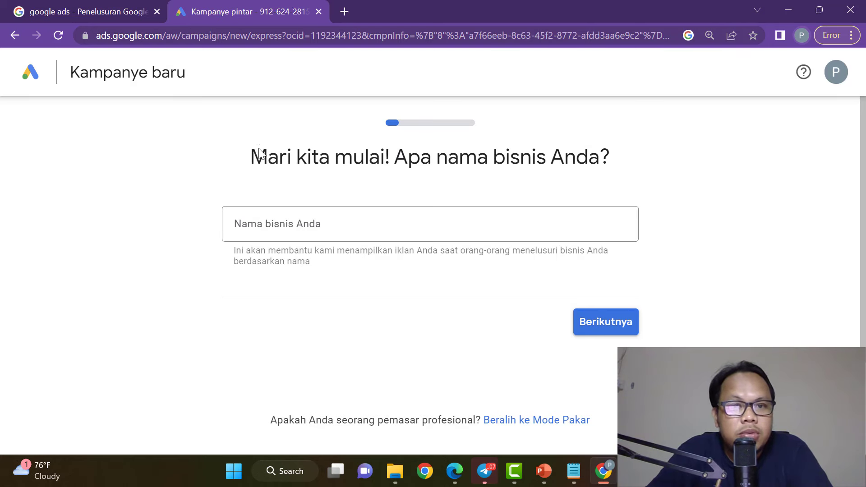
left_click_drag(250, 156, 638, 162)
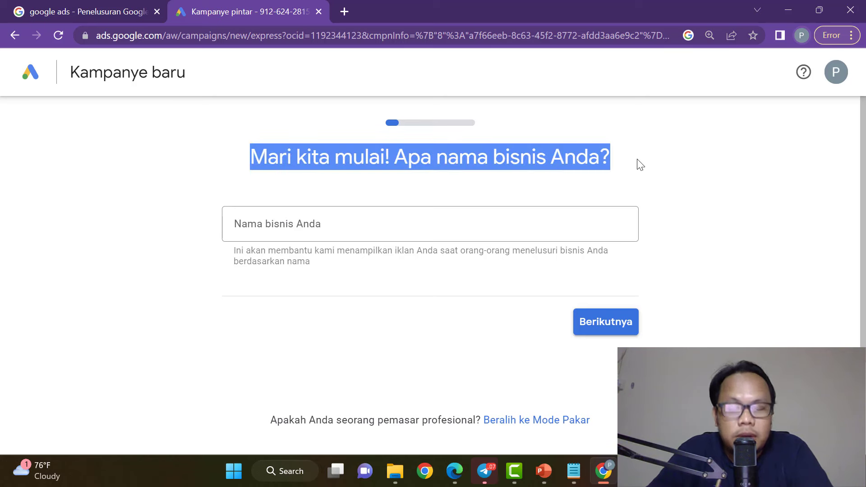
left_click(674, 228)
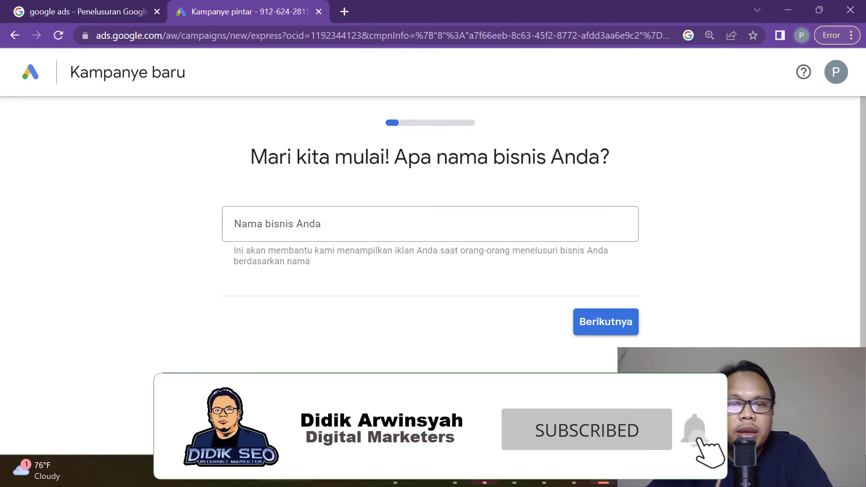
left_click(530, 473)
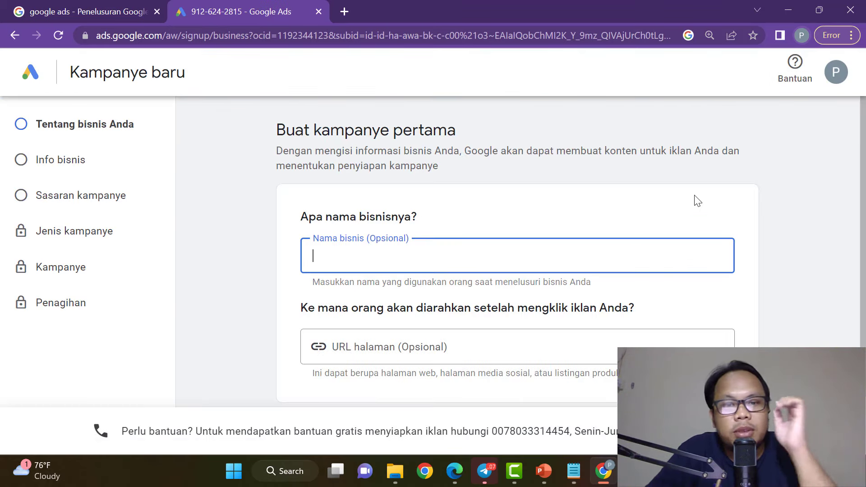
scroll(695, 200, "down", 2)
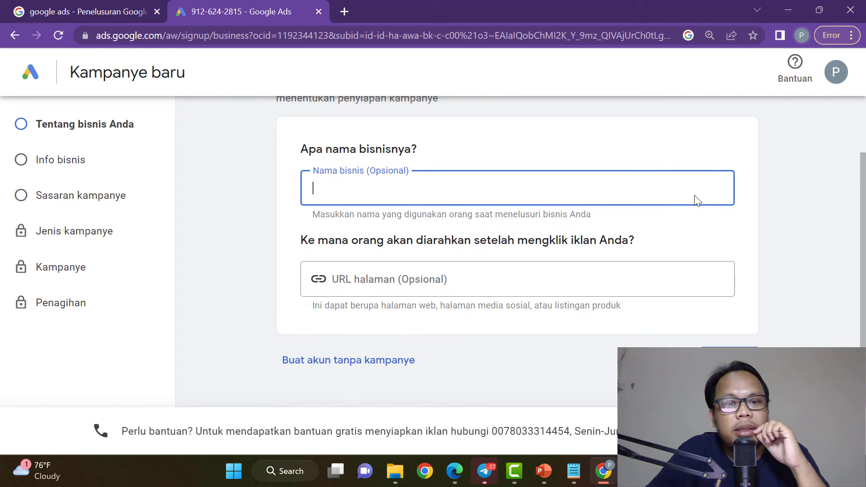
scroll(695, 201, "up", 2)
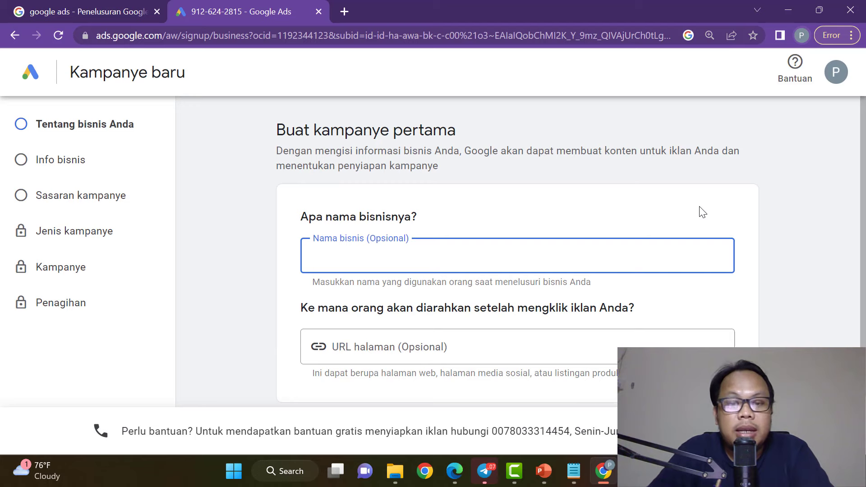
left_click(280, 471)
Launch Paint and pick a thicker pencil line.
type("paint")
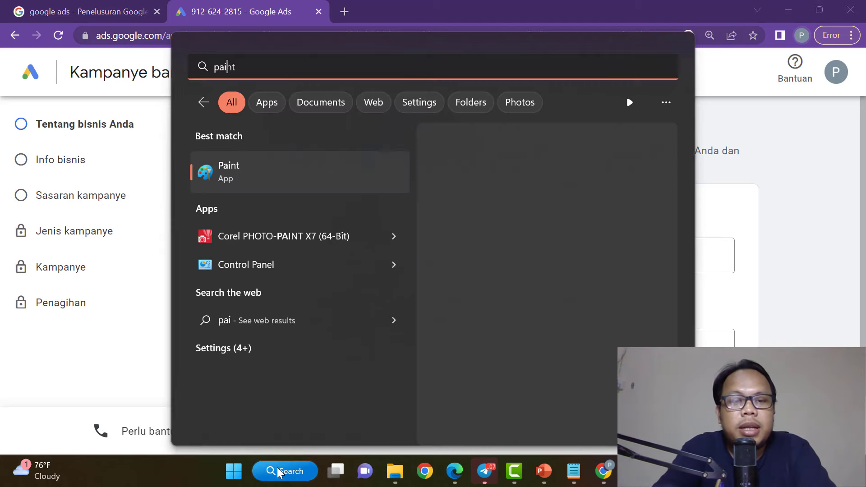
key("Return")
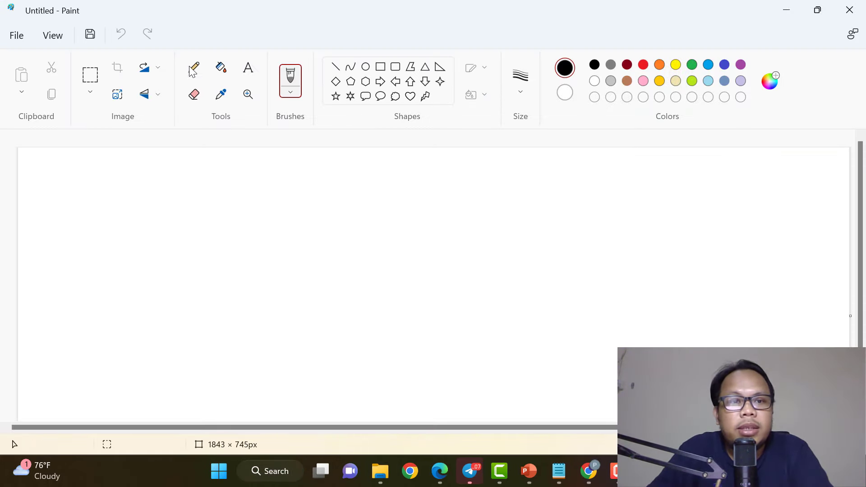
left_click(521, 79)
left_click(528, 196)
Draw a circle labelled 'Jualan Google' with an arrow to 'Jasa', circled in red.
mouse_move(163, 208)
left_mouse_down()
mouse_move(140, 206)
mouse_move(211, 254)
mouse_move(146, 199)
left_mouse_up()
mouse_move(107, 244)
left_mouse_down()
mouse_move(136, 240)
mouse_move(173, 260)
left_mouse_up()
mouse_move(110, 278)
left_mouse_down()
mouse_move(106, 296)
mouse_move(141, 283)
mouse_move(145, 305)
mouse_move(133, 321)
mouse_move(119, 311)
mouse_move(150, 327)
left_mouse_up()
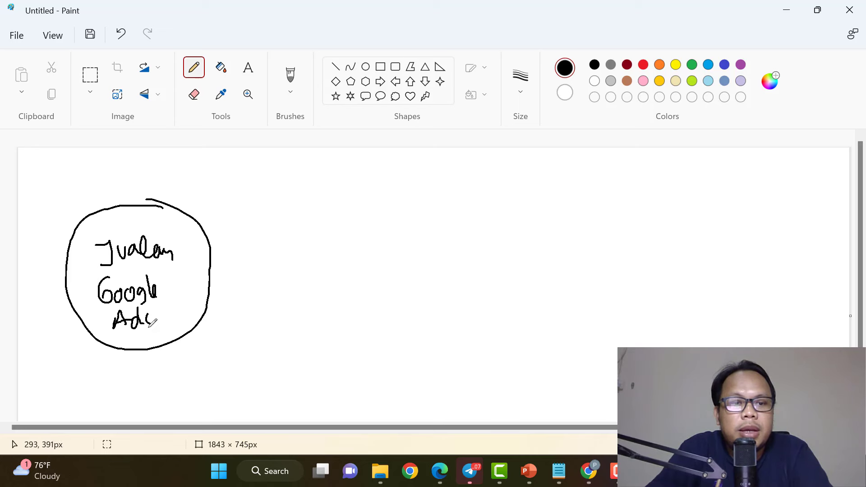
mouse_move(219, 246)
left_mouse_down()
mouse_move(298, 203)
mouse_move(297, 216)
left_mouse_up()
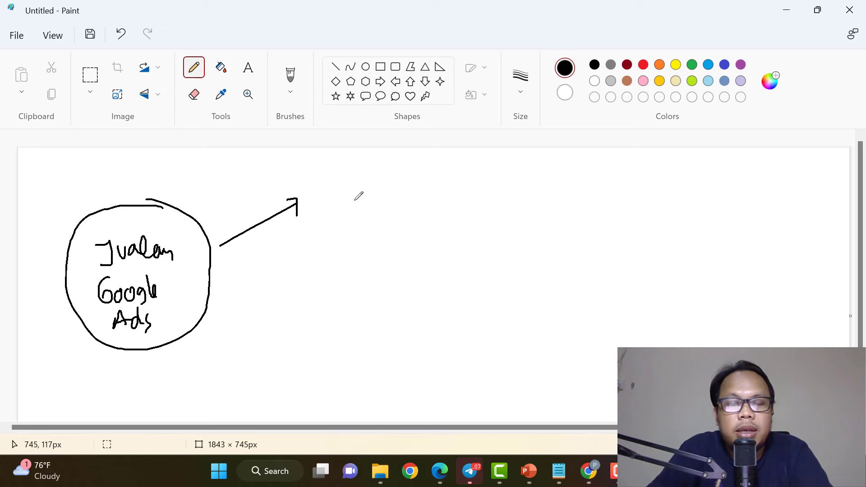
mouse_move(312, 181)
left_mouse_down()
mouse_move(324, 193)
mouse_move(371, 193)
mouse_move(328, 158)
mouse_move(396, 209)
mouse_move(388, 167)
left_mouse_up()
left_click(644, 64)
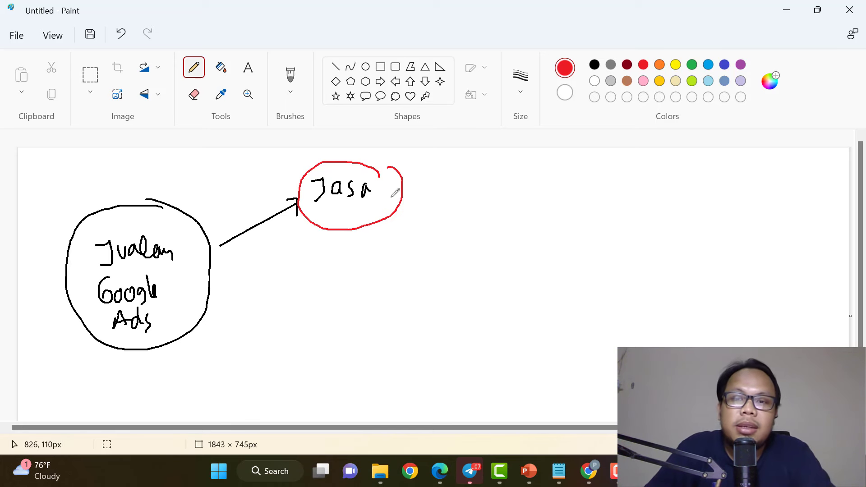
left_click(595, 65)
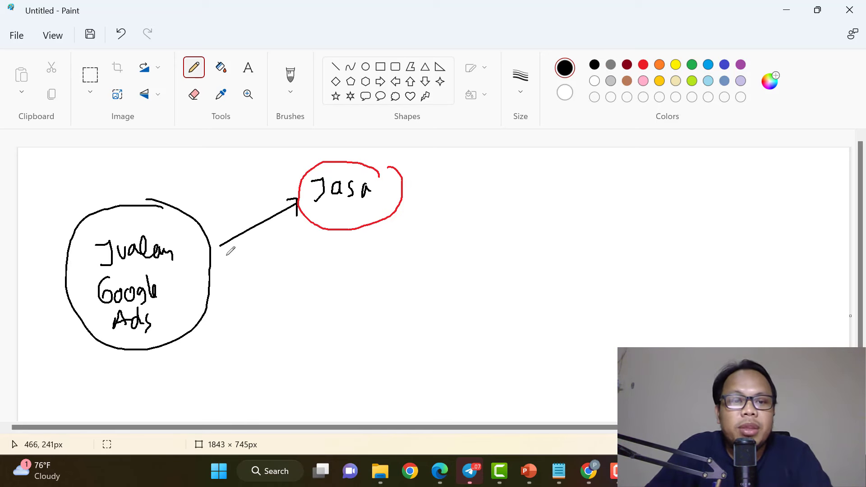
Add a second arrow to 'Digital' and circle it in red.
mouse_move(219, 252)
left_mouse_down()
mouse_move(304, 259)
mouse_move(296, 271)
mouse_move(341, 252)
mouse_move(379, 251)
mouse_move(392, 261)
left_mouse_up()
left_click_drag(396, 240, 397, 258)
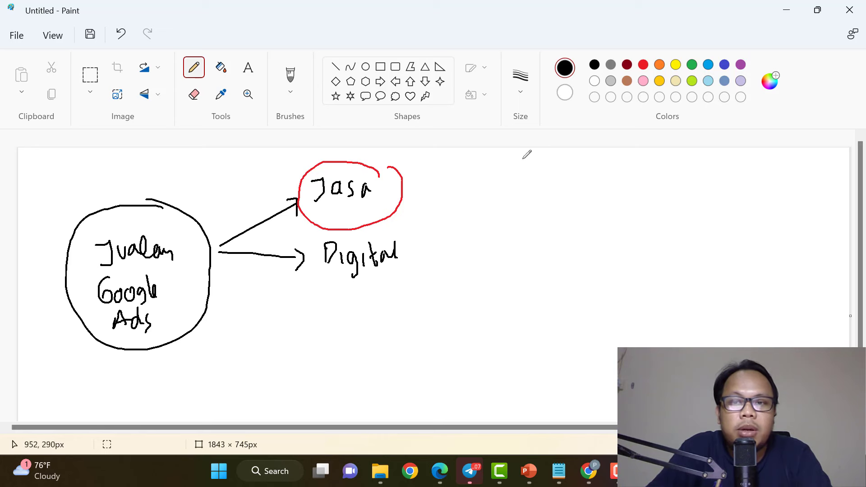
left_click(643, 64)
mouse_move(427, 233)
left_mouse_down()
mouse_move(396, 222)
mouse_move(360, 274)
mouse_move(425, 233)
left_mouse_up()
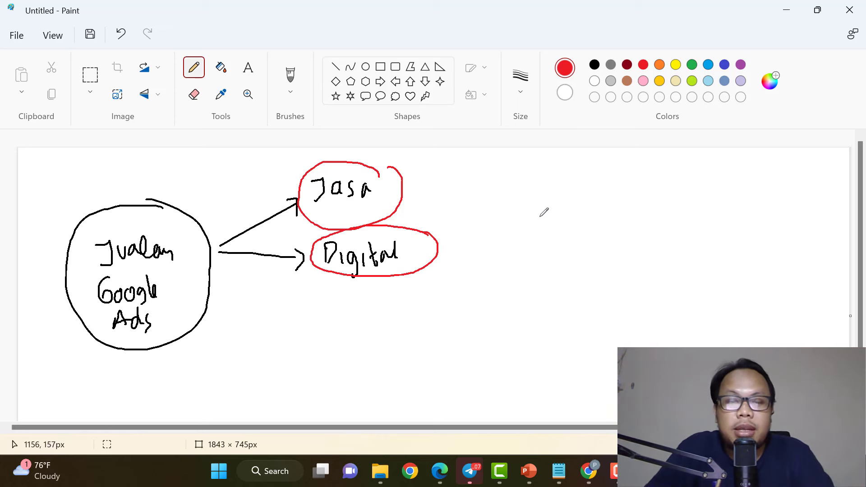
left_click_drag(238, 264, 295, 303)
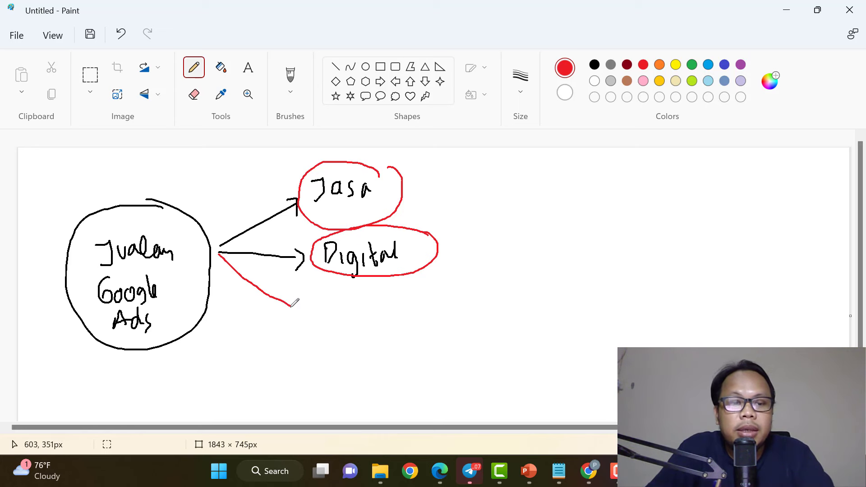
key("ctrl+z")
left_click(595, 65)
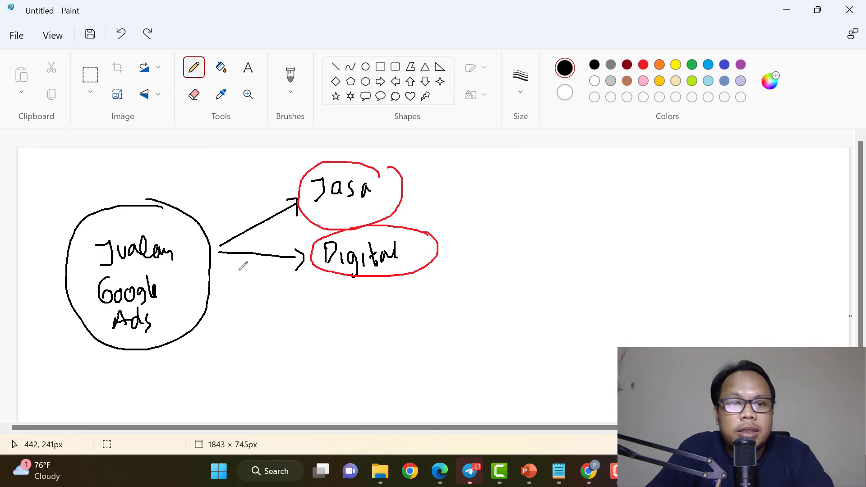
Add a third arrow to 'Fisik' and circle it in red.
mouse_move(218, 257)
left_mouse_down()
mouse_move(294, 315)
mouse_move(289, 330)
left_mouse_up()
mouse_move(331, 310)
left_mouse_down()
mouse_move(326, 339)
mouse_move(347, 326)
mouse_move(360, 337)
left_mouse_up()
mouse_move(367, 316)
left_mouse_down()
mouse_move(369, 338)
mouse_move(381, 337)
left_mouse_up()
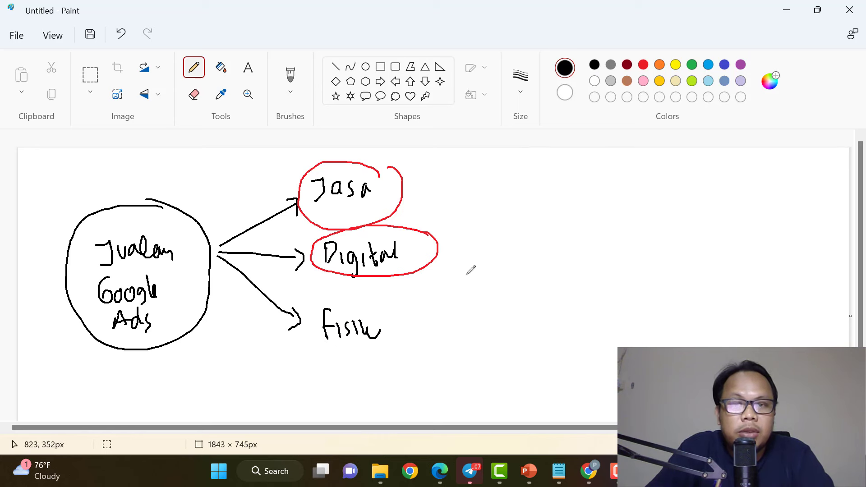
left_click(644, 65)
mouse_move(393, 293)
left_mouse_down()
mouse_move(383, 291)
mouse_move(356, 359)
mouse_move(410, 306)
mouse_move(459, 326)
mouse_move(451, 340)
left_mouse_up()
left_click(595, 65)
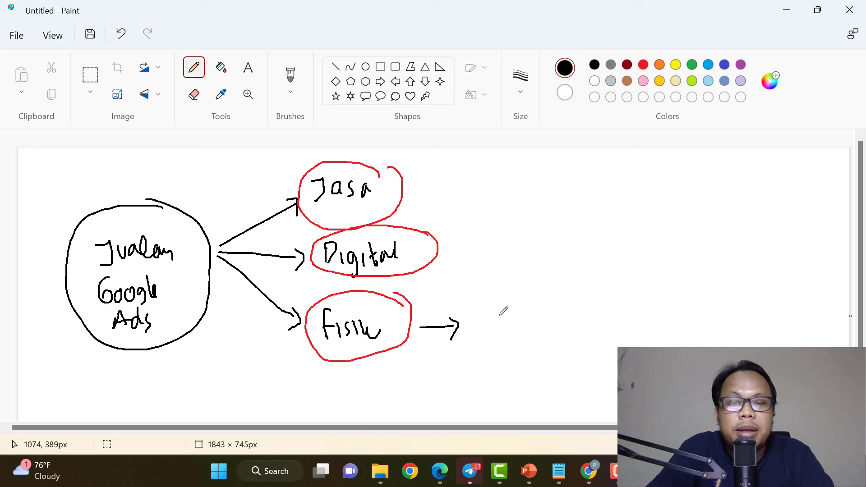
Write 'Tidak ada MP' after Fisik, circle it red, and add an arrow toward 'Margin besar'.
left_click_drag(480, 307, 494, 305)
left_click_drag(500, 314, 499, 324)
left_click_drag(517, 315, 515, 325)
mouse_move(524, 312)
left_mouse_down()
mouse_move(531, 320)
mouse_move(563, 288)
mouse_move(571, 324)
left_mouse_up()
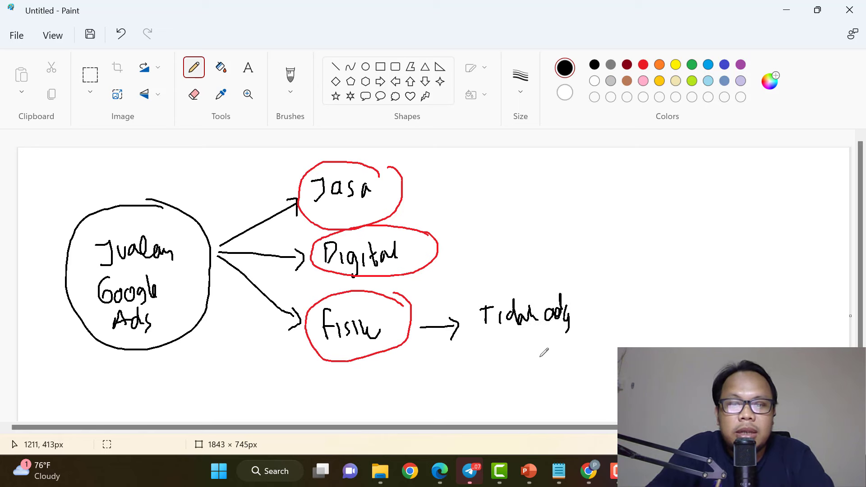
left_click_drag(502, 337, 529, 355)
left_click_drag(524, 336, 527, 347)
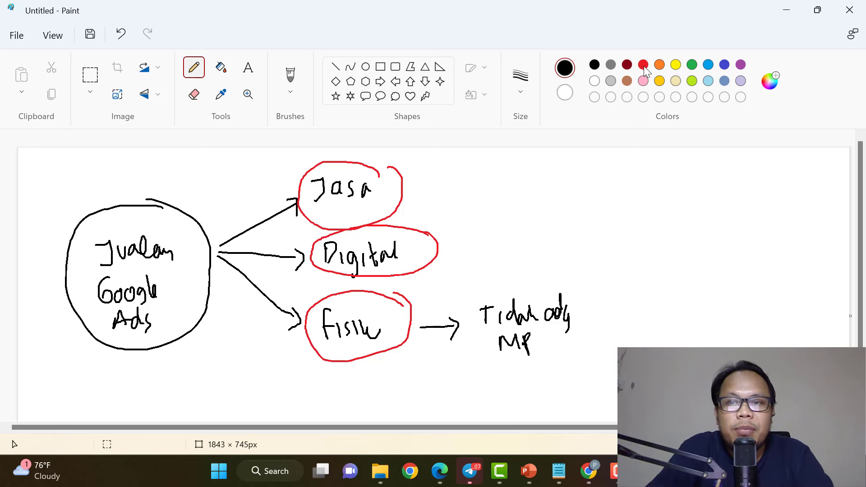
mouse_move(587, 300)
left_mouse_down()
mouse_move(474, 295)
mouse_move(464, 321)
left_mouse_up()
key("ctrl+z")
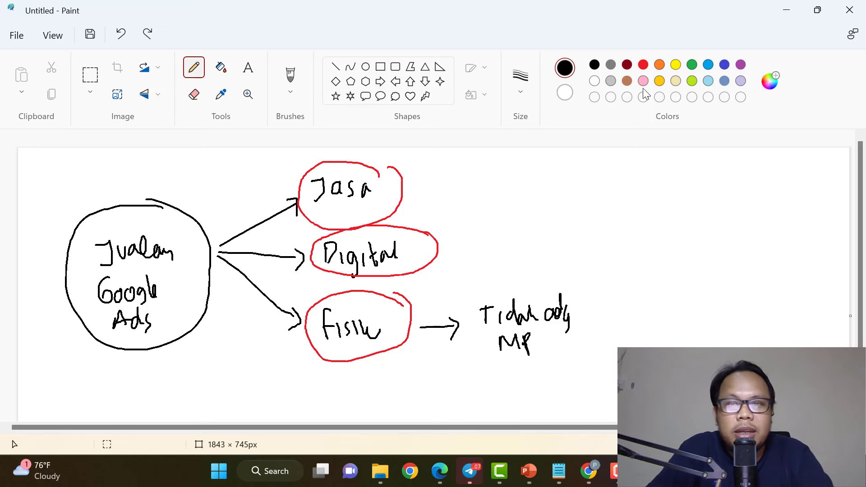
left_click(644, 65)
mouse_move(587, 292)
left_mouse_down()
mouse_move(465, 298)
mouse_move(595, 272)
left_mouse_up()
left_click(595, 65)
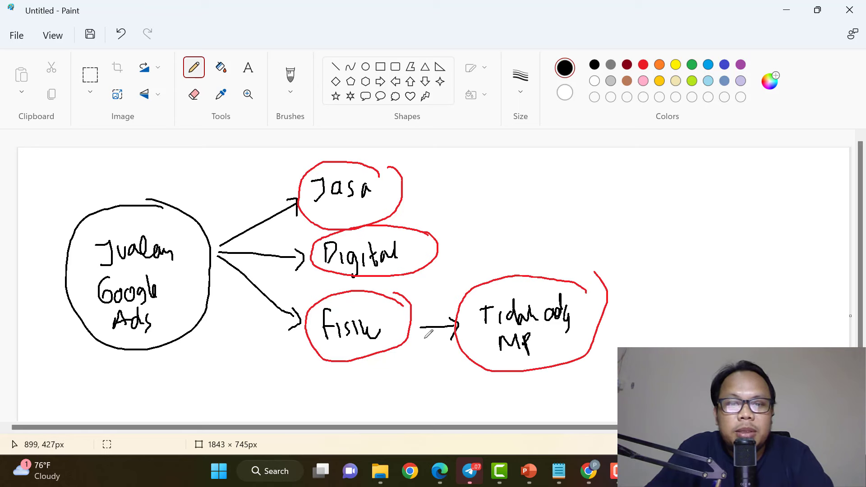
mouse_move(424, 335)
left_mouse_down()
mouse_move(447, 382)
mouse_move(505, 399)
mouse_move(568, 385)
mouse_move(547, 360)
mouse_move(472, 398)
mouse_move(600, 382)
left_mouse_up()
left_click(644, 68)
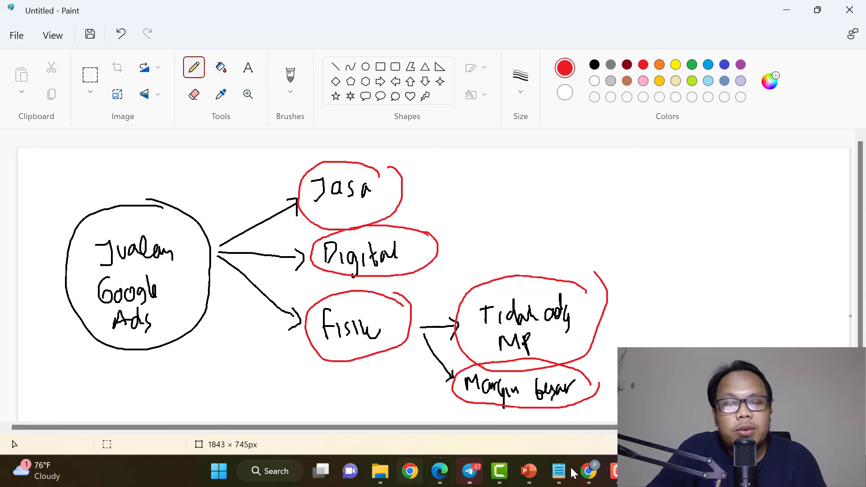
Enter 'Kursus SEO' as the business name.
left_click(589, 471)
left_click(483, 252)
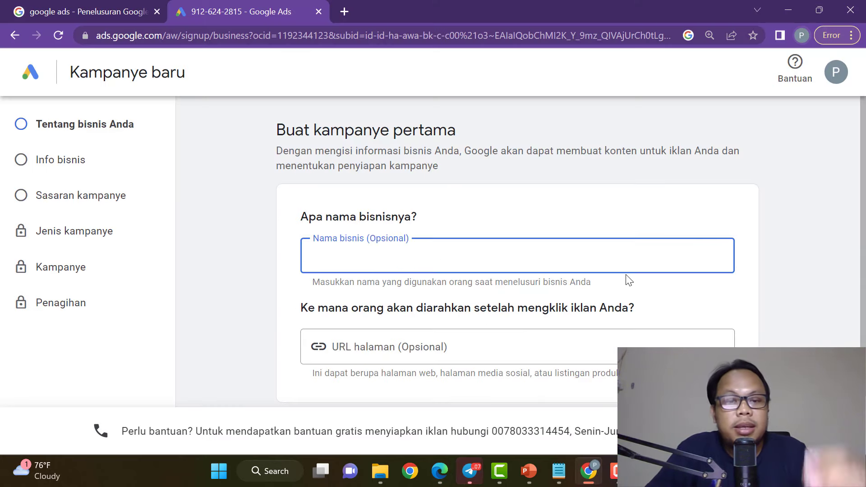
scroll(630, 277, "down", 2)
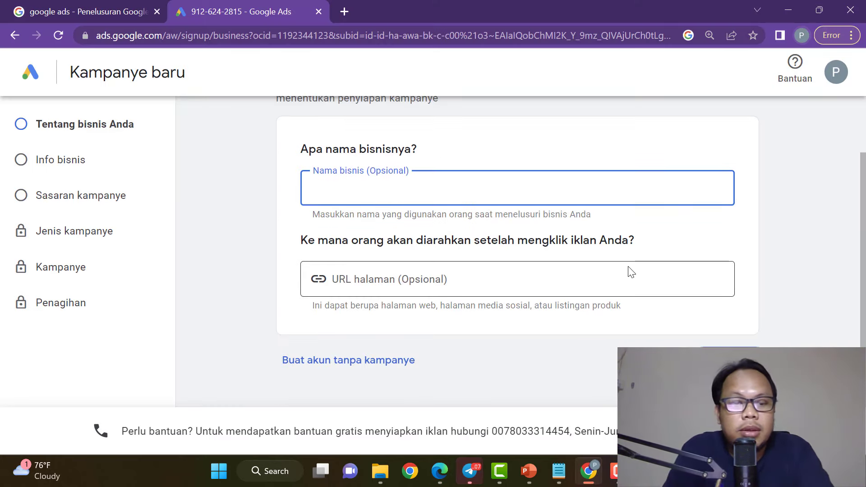
type("Kursus SEO")
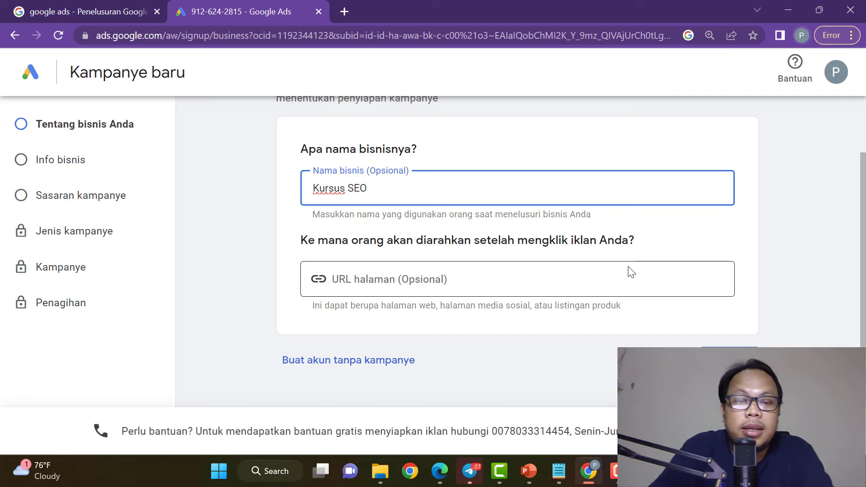
Enter the course website's /jago-seo page as the landing page URL and review both fields.
left_click(435, 282)
type("https://")
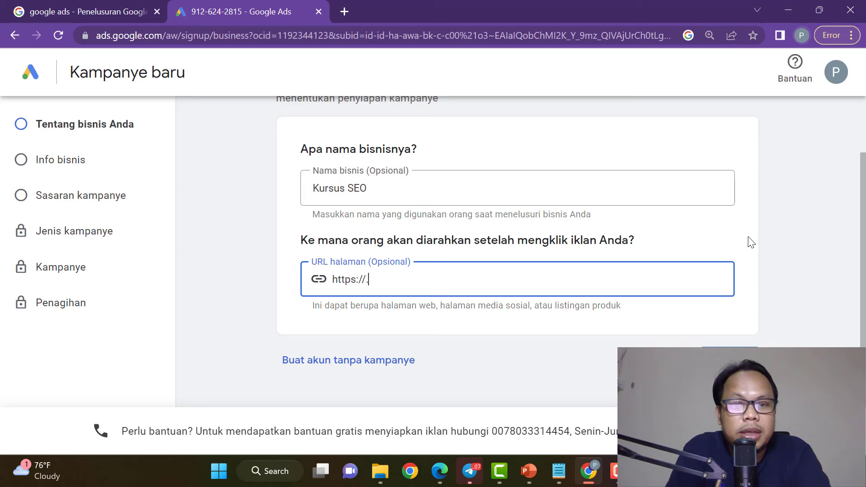
type("kelasdidikar")
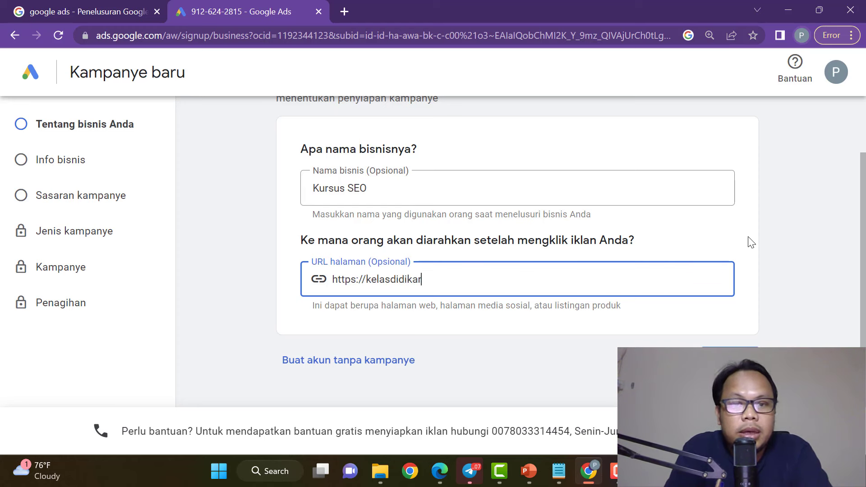
type("winsyah.com/")
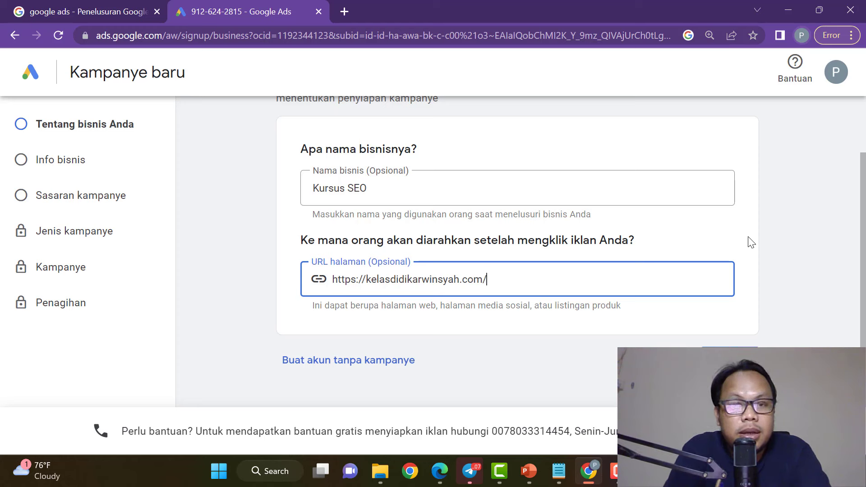
type("ja")
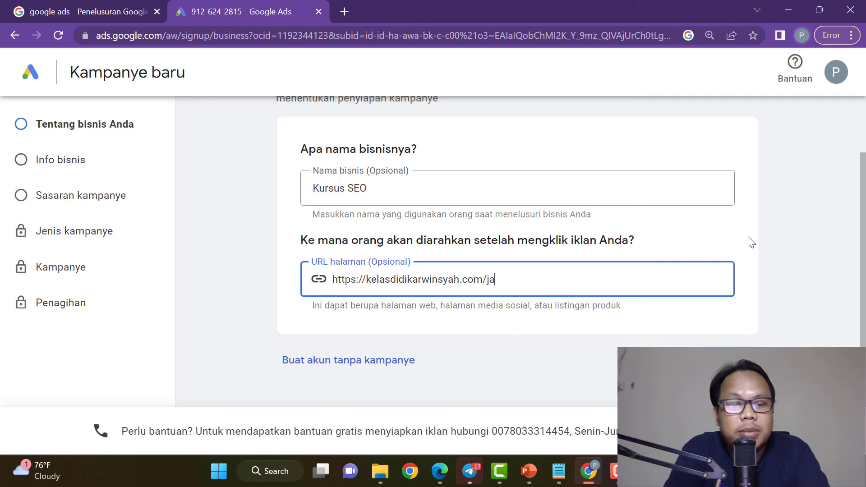
type("go-seo")
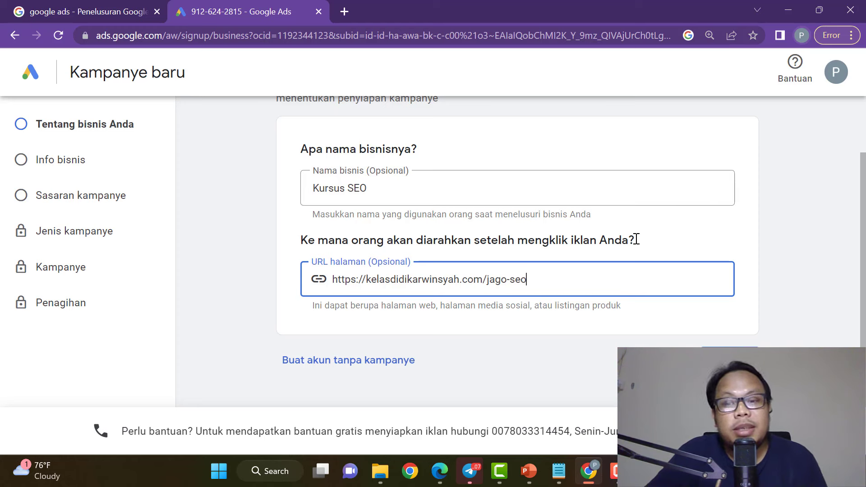
left_click_drag(537, 277, 329, 279)
left_click_drag(419, 186, 296, 188)
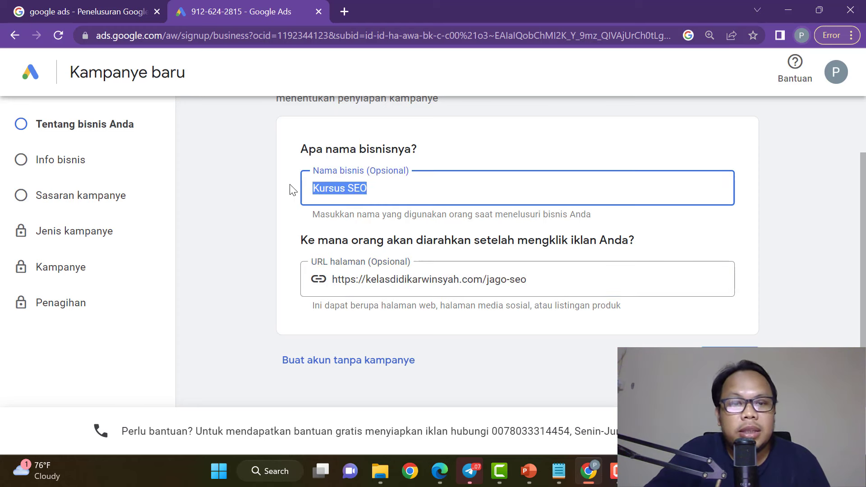
left_click(465, 193)
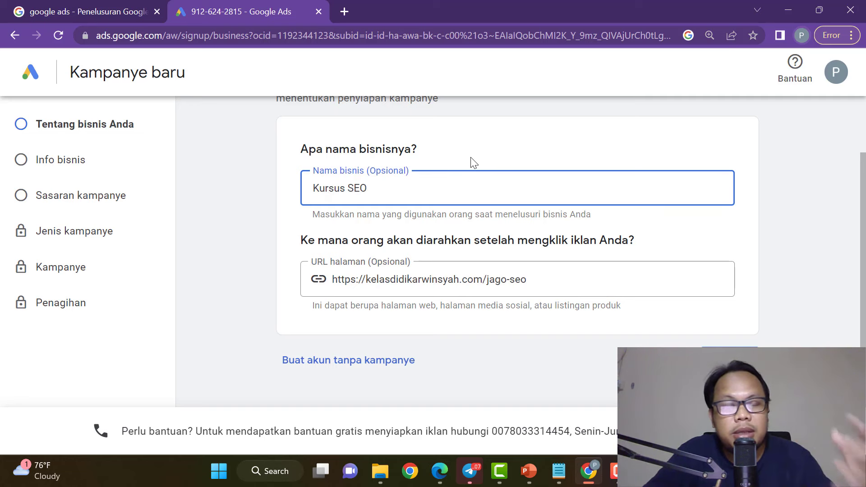
left_click(543, 280)
left_click(531, 141)
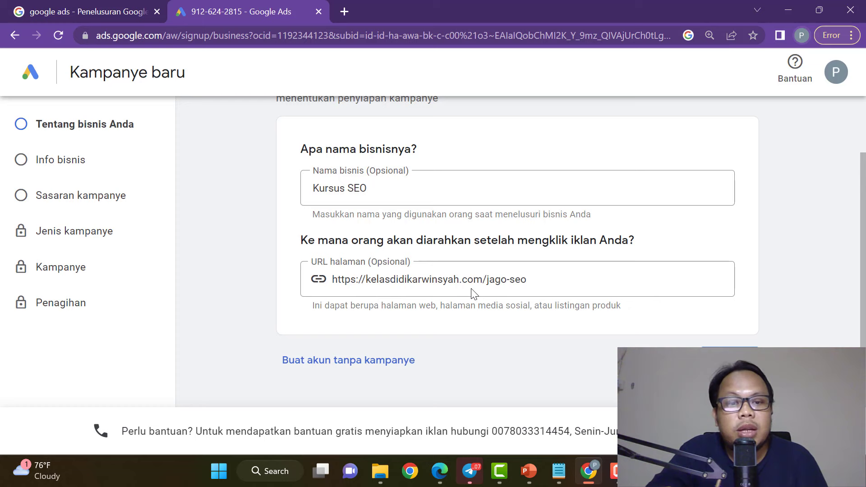
left_click(395, 176)
left_click_drag(562, 281, 322, 277)
left_click_drag(418, 192, 289, 190)
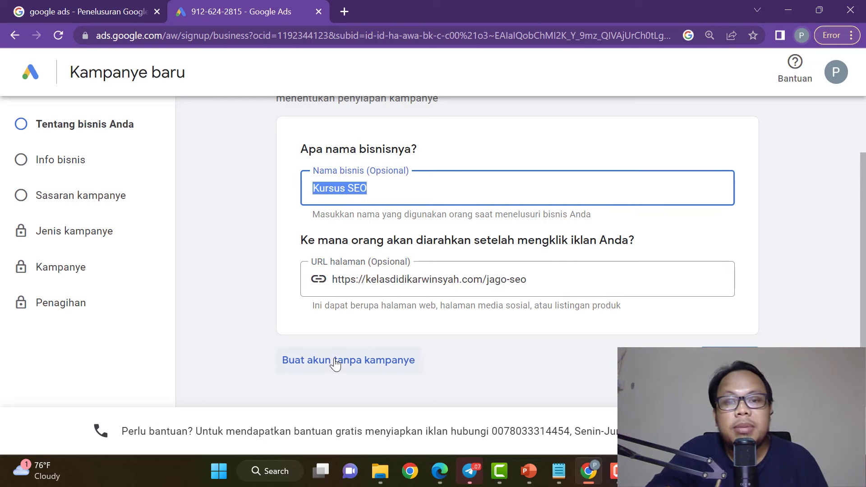
scroll(441, 322, "up", 2)
scroll(441, 324, "down", 2)
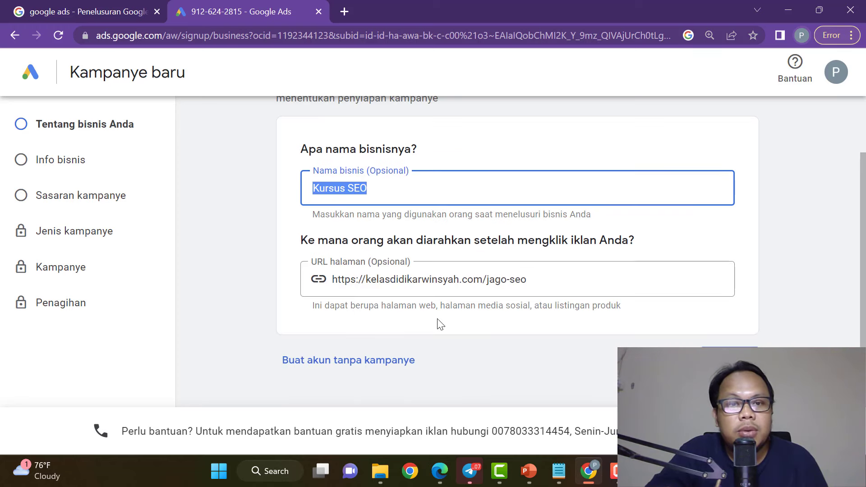
Submit the business details with Berikutnya and scroll down the Info bisnis step.
left_click(728, 354)
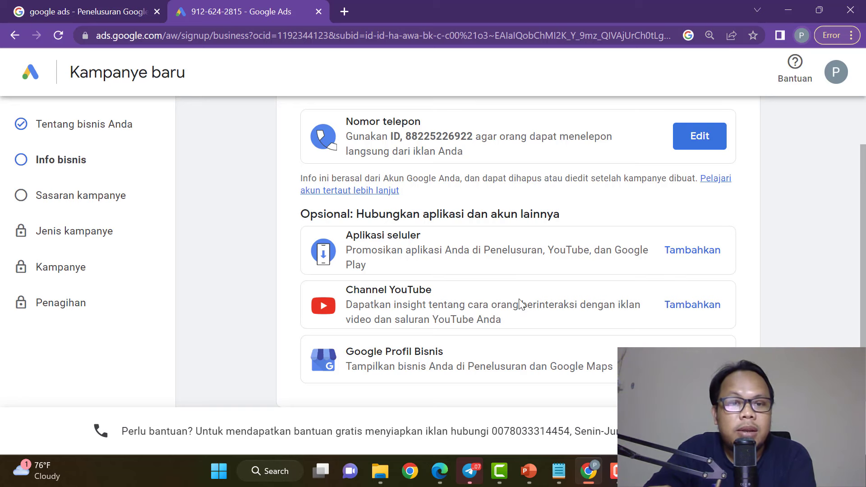
scroll(560, 330, "down", 2)
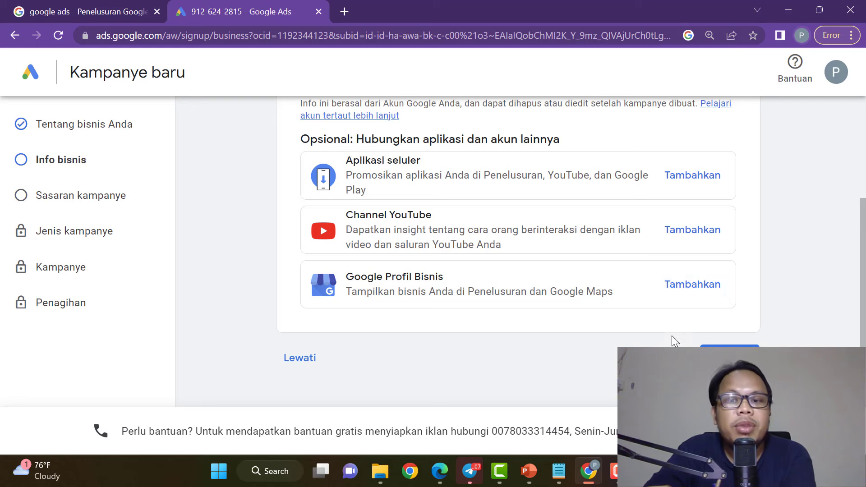
Skip connecting a mobile app, YouTube channel and Business Profile.
left_click(301, 364)
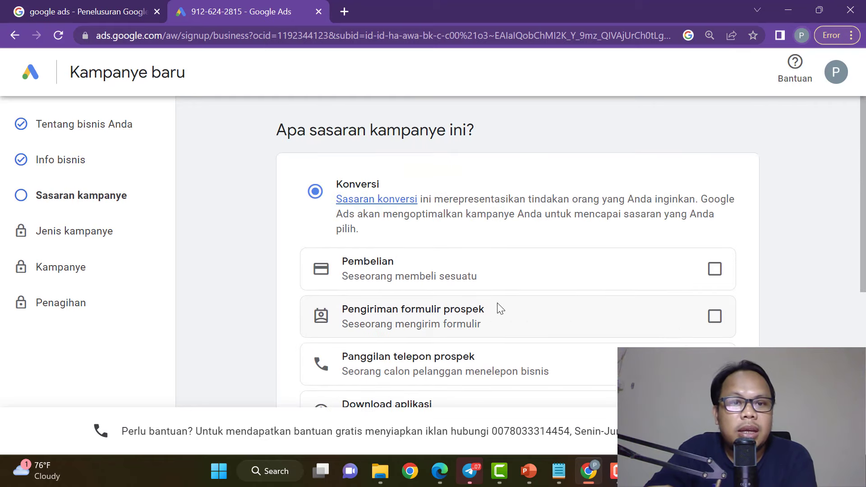
scroll(499, 306, "down", 4)
scroll(490, 311, "up", 3)
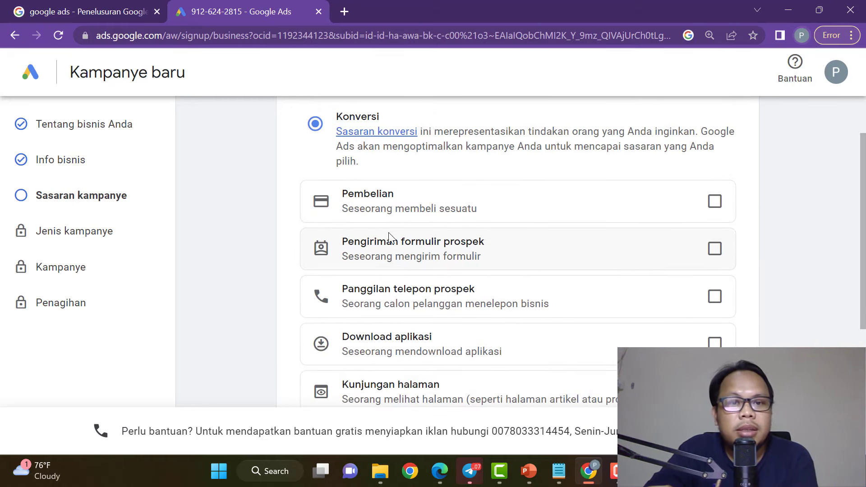
scroll(520, 267, "down", 2)
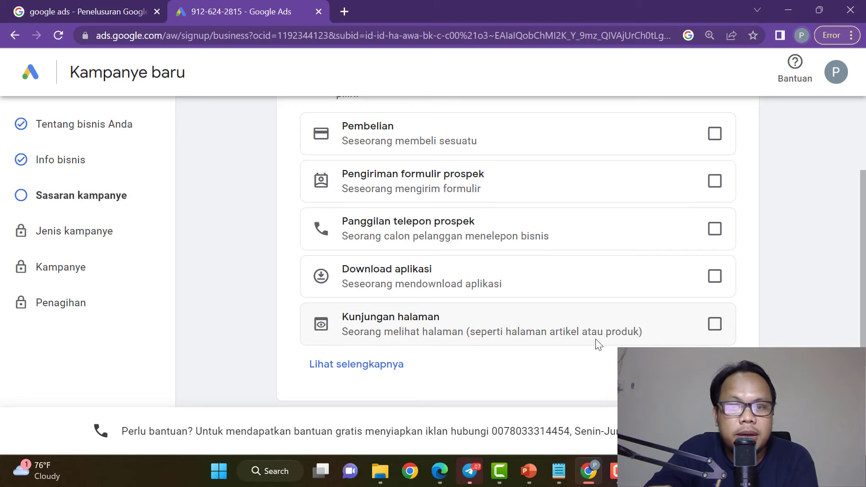
Add page visits as a goal, leaving the lead form and phone call goals unticked.
left_click(714, 325)
scroll(564, 311, "up", 1)
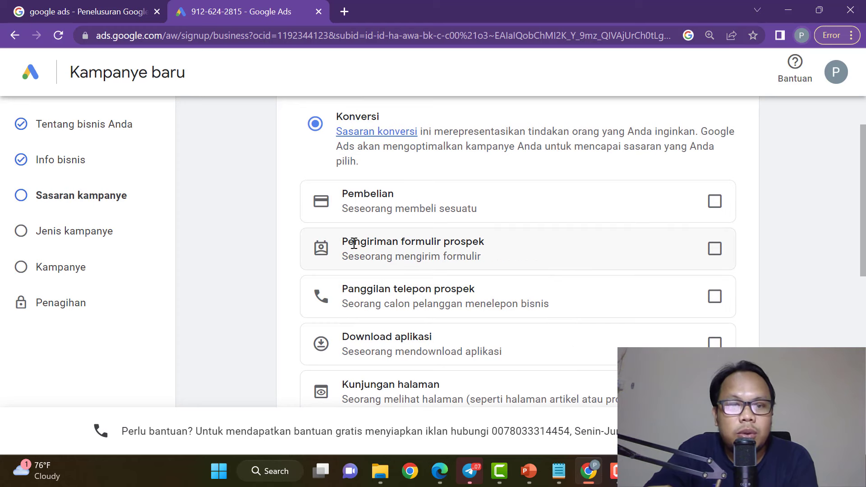
mouse_move(345, 242)
left_mouse_down()
mouse_move(487, 244)
mouse_move(344, 246)
left_mouse_up()
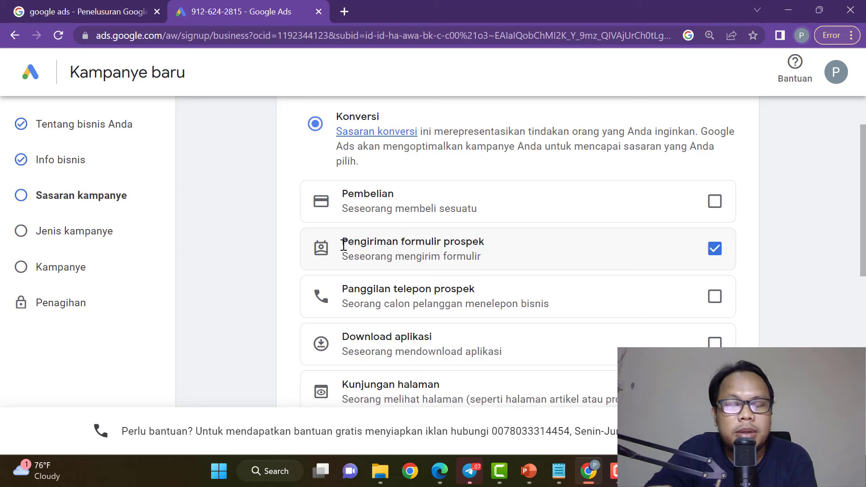
left_click(714, 254)
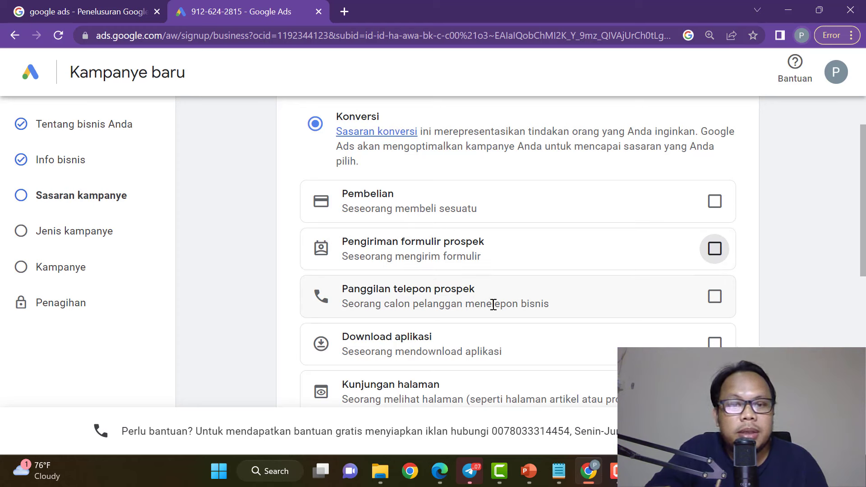
left_click_drag(475, 289, 344, 289)
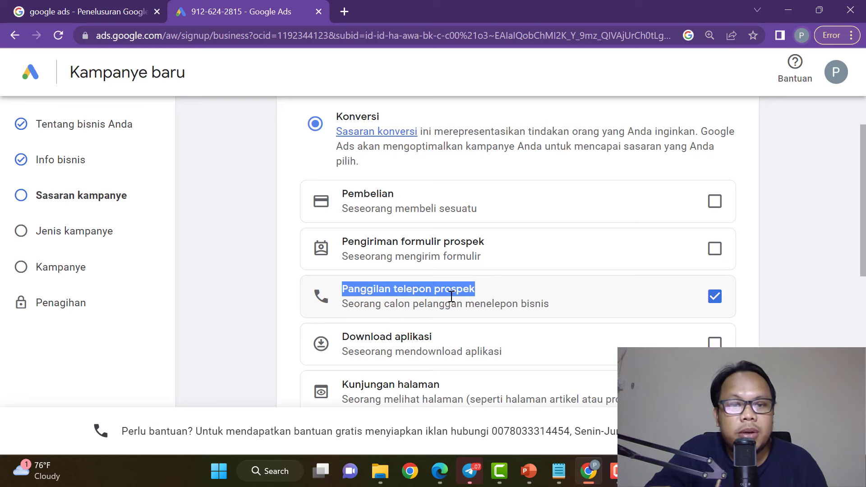
left_click(684, 296)
scroll(459, 281, "down", 1)
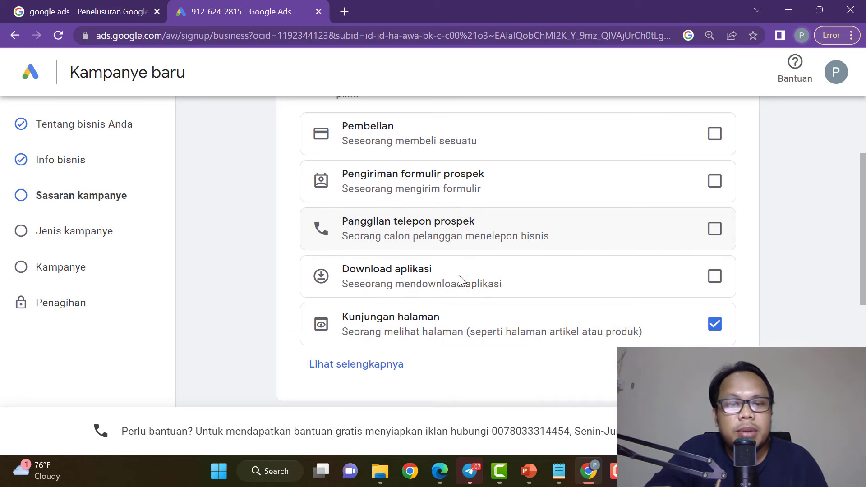
Add 'Memulai checkout' from the extra goals and submit the campaign goal step.
left_click(373, 370)
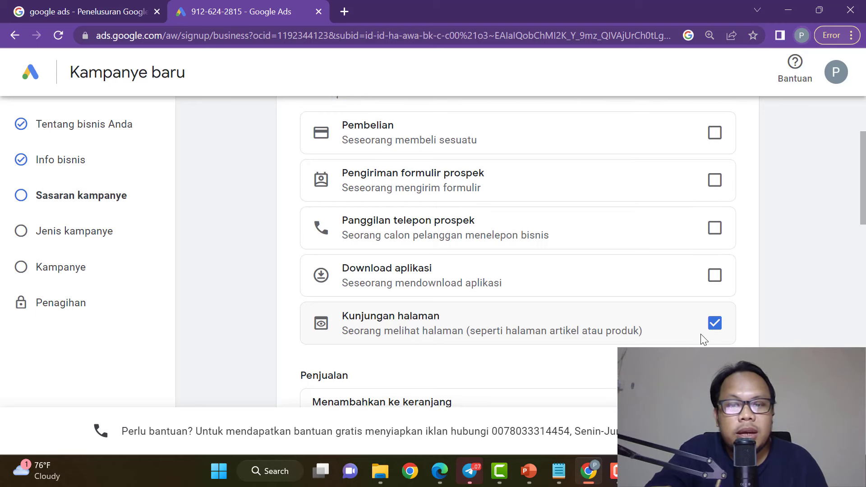
scroll(677, 273, "down", 2)
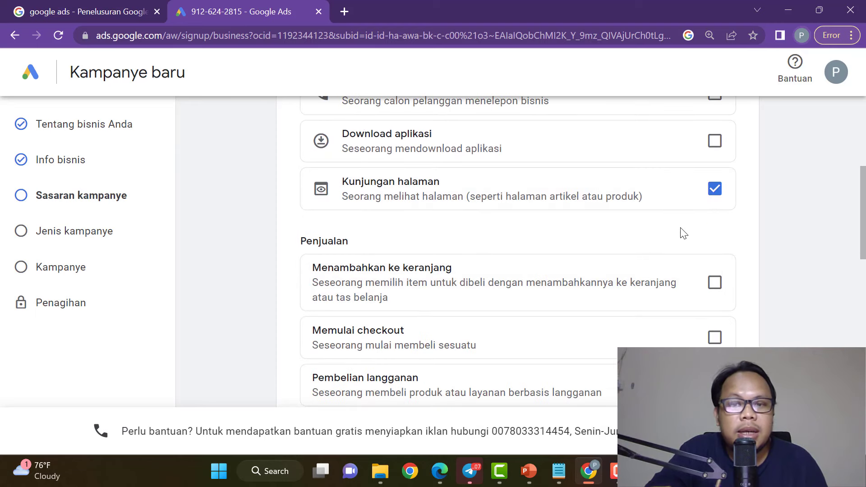
scroll(607, 238, "down", 1)
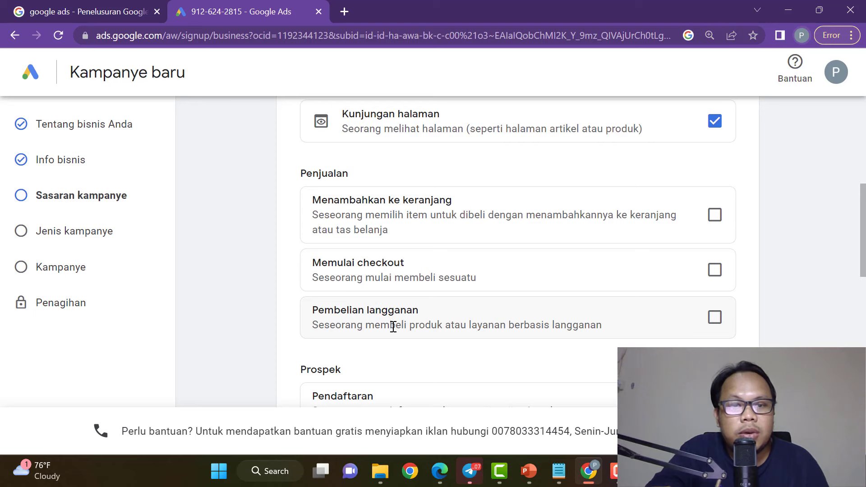
left_click(715, 270)
scroll(535, 311, "down", 1)
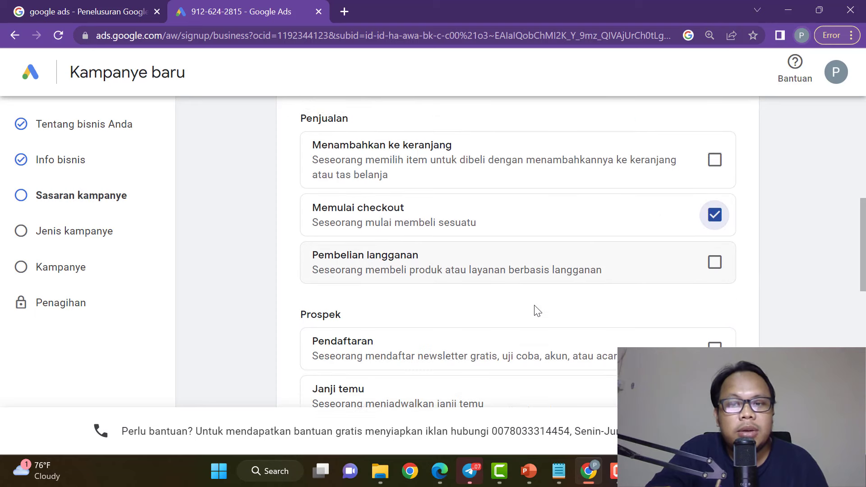
scroll(537, 315, "down", 3)
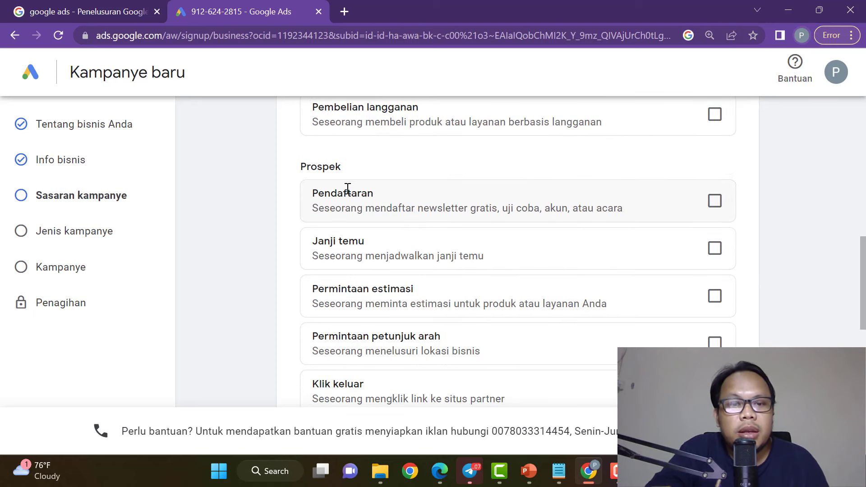
scroll(374, 284, "down", 3)
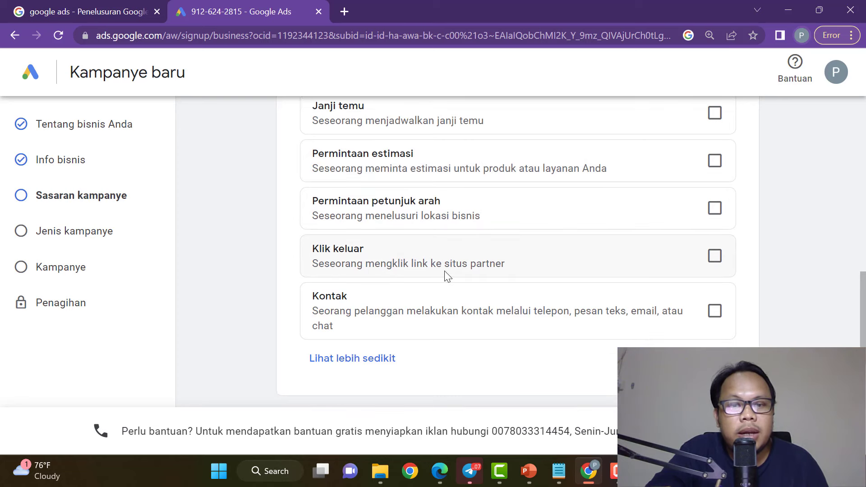
scroll(448, 276, "down", 3)
scroll(443, 277, "up", 3)
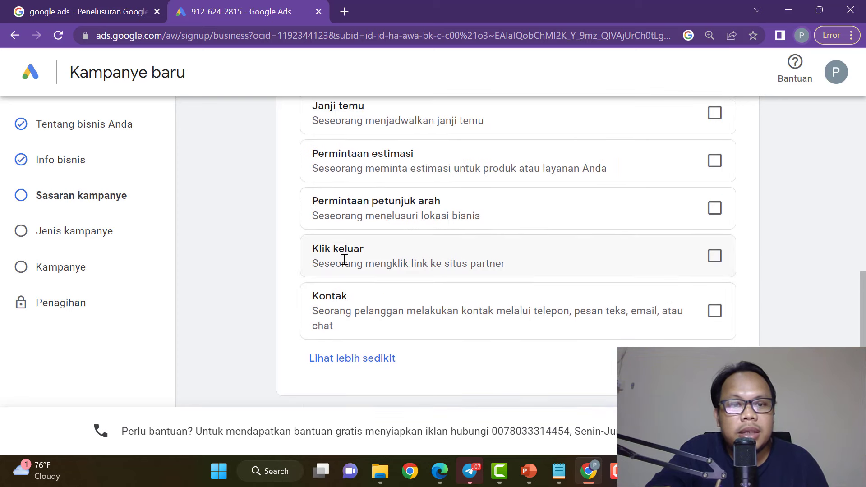
scroll(411, 271, "down", 2)
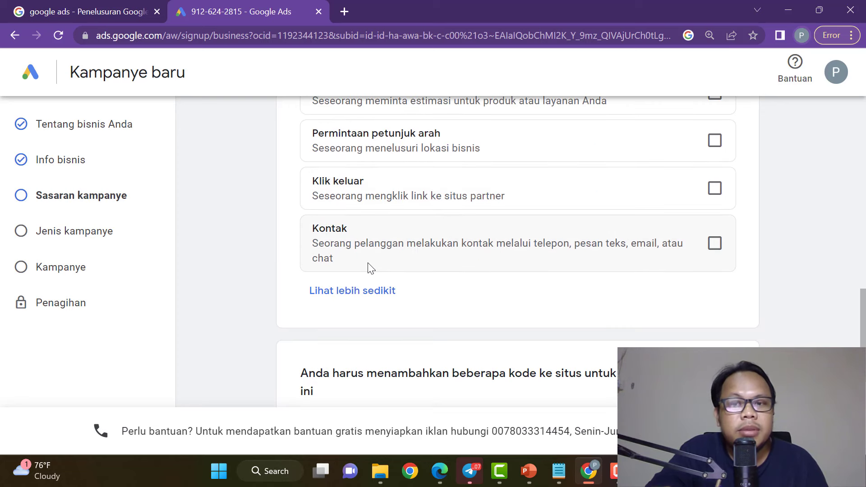
scroll(371, 267, "down", 3)
scroll(388, 265, "down", 2)
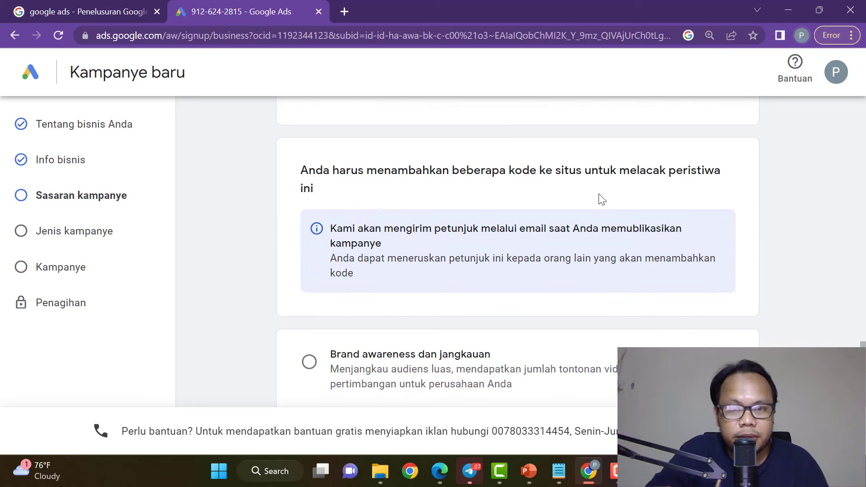
scroll(602, 198, "down", 1)
scroll(600, 194, "down", 1)
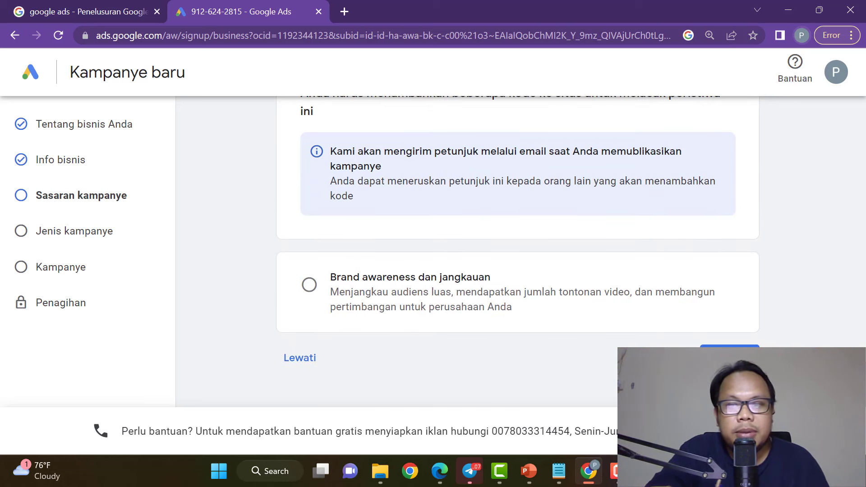
left_click(757, 348)
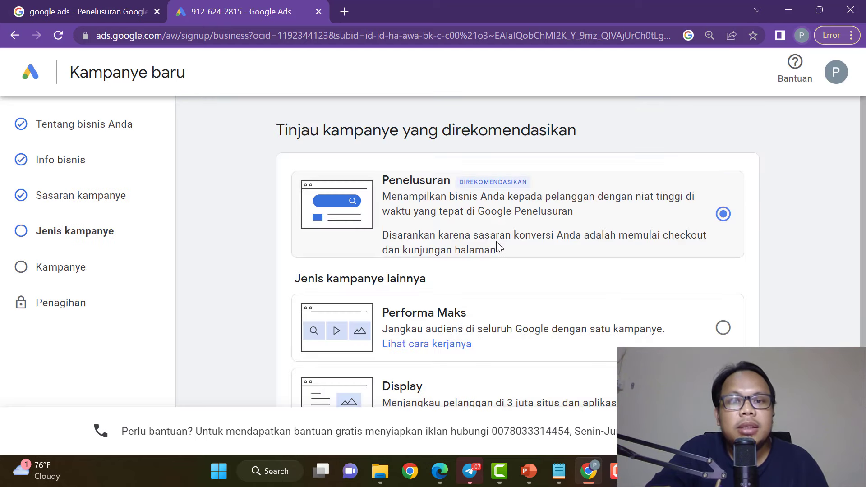
Expand the campaign-type list with Lihat selengkapnya to reveal Video and Aplikasi.
scroll(787, 207, "down", 3)
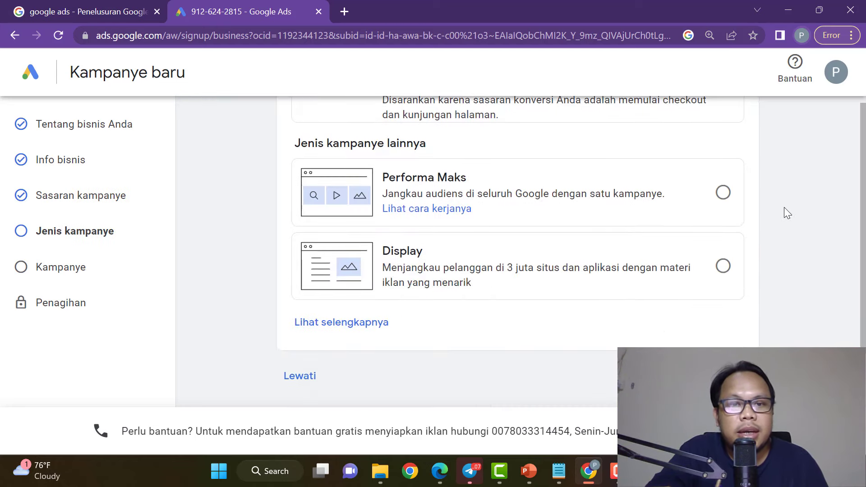
scroll(767, 216, "up", 3)
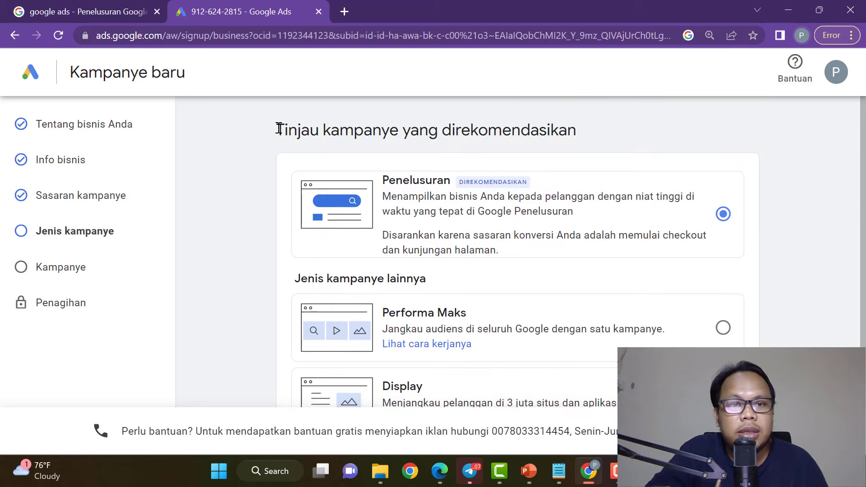
left_click_drag(280, 129, 613, 124)
scroll(776, 210, "down", 2)
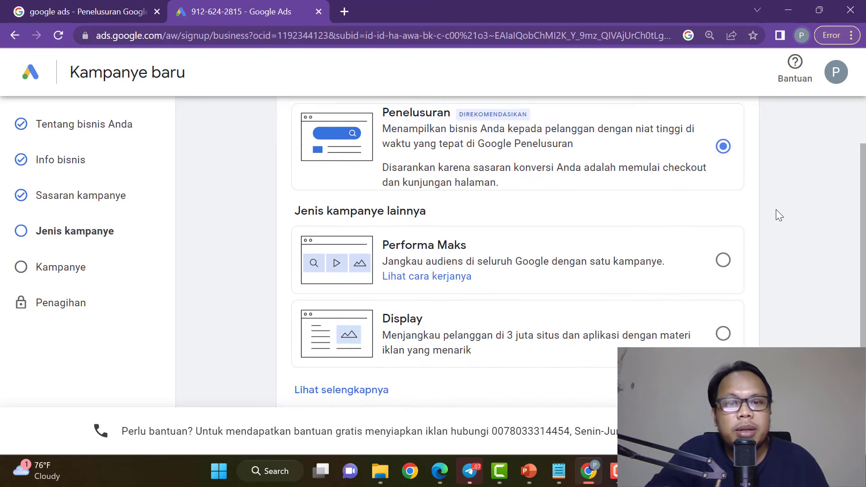
scroll(739, 225, "down", 2)
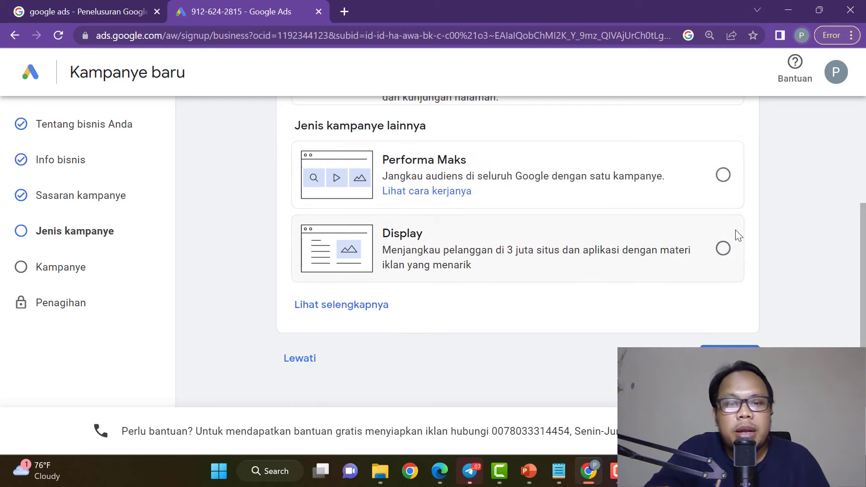
left_click(346, 306)
Scroll back through the campaign types and highlight the Performa Maks title.
scroll(632, 308, "down", 3)
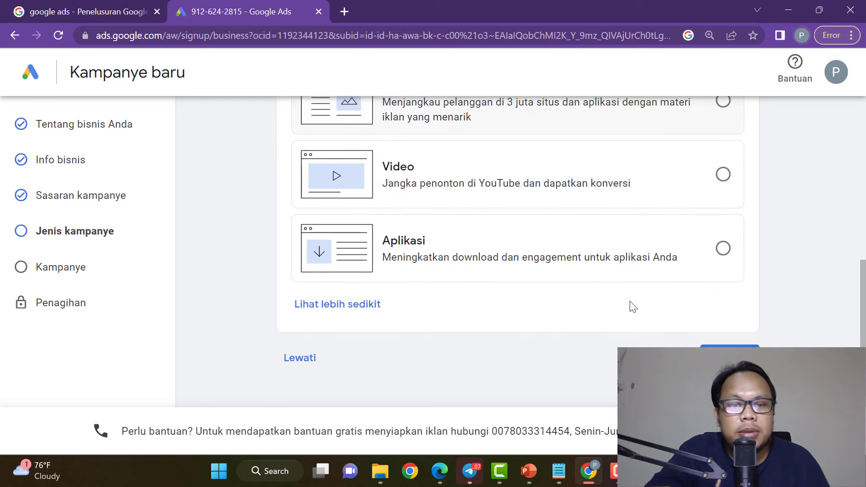
scroll(633, 307, "up", 6)
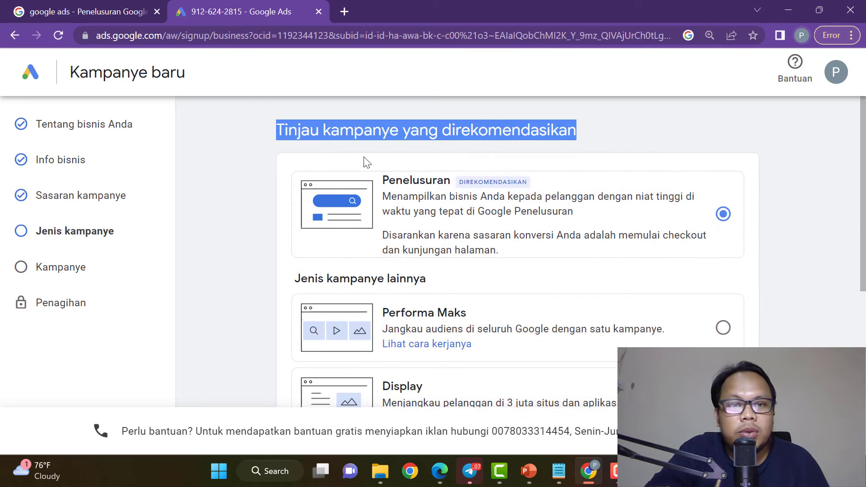
left_click(615, 130)
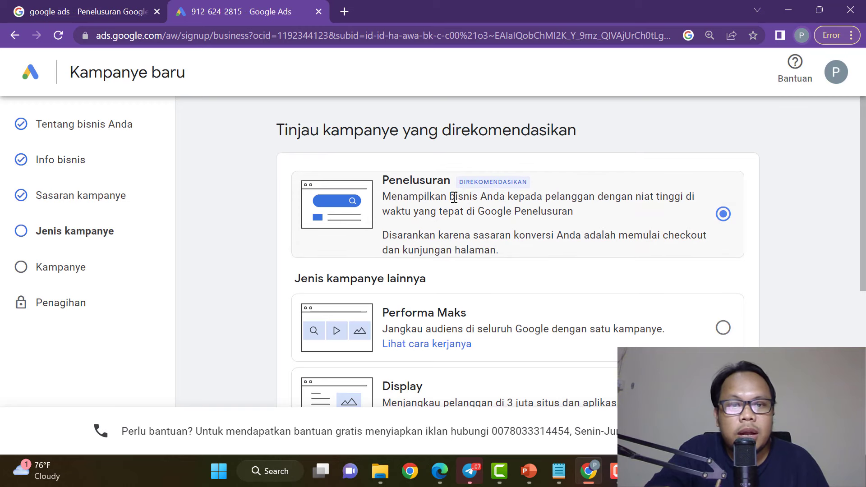
scroll(388, 289, "down", 1)
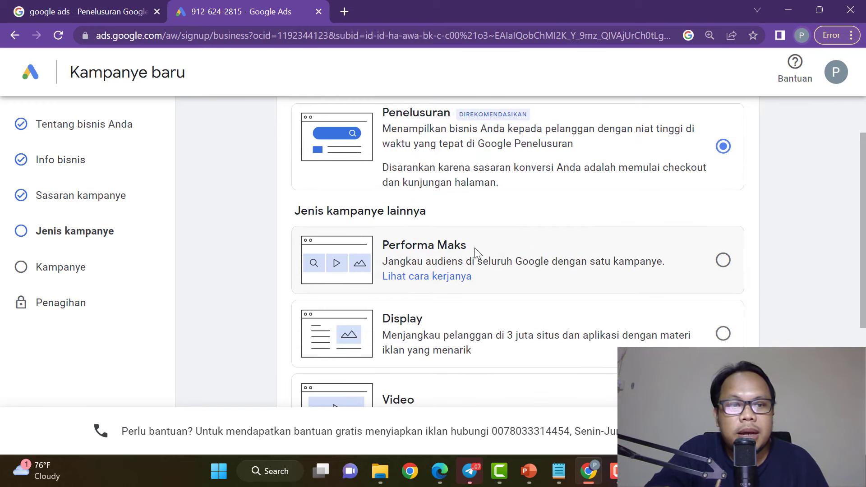
scroll(476, 251, "down", 1)
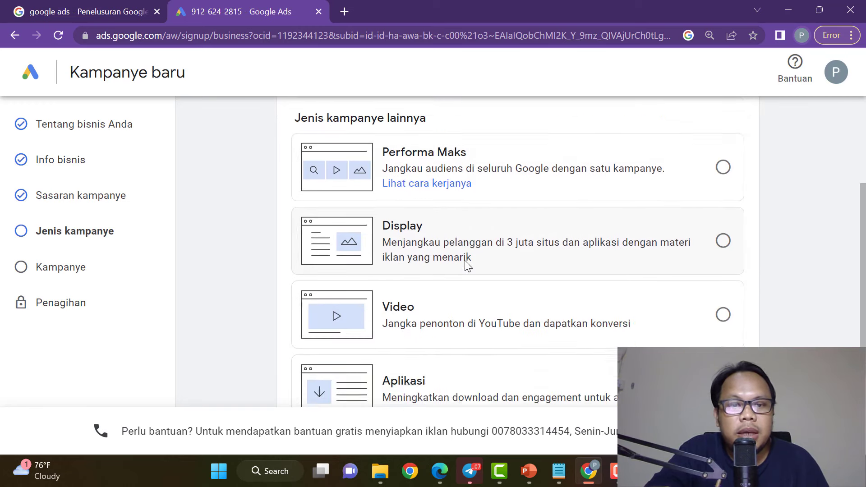
scroll(465, 264, "down", 2)
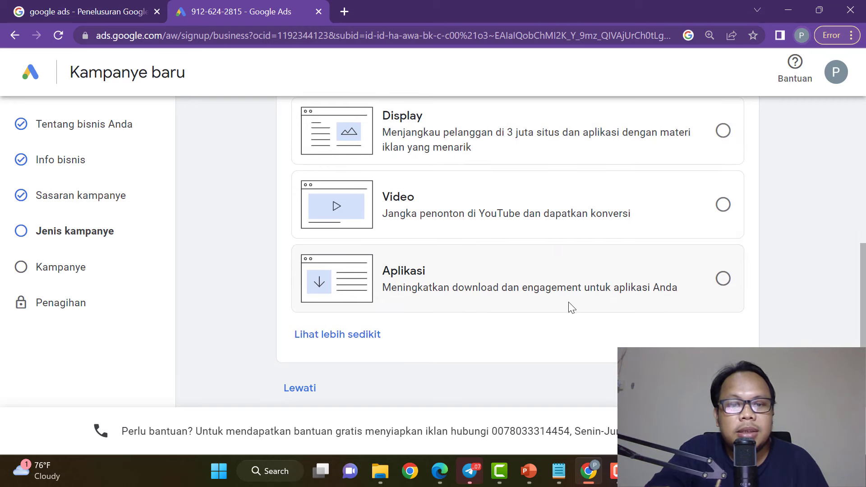
scroll(571, 307, "up", 4)
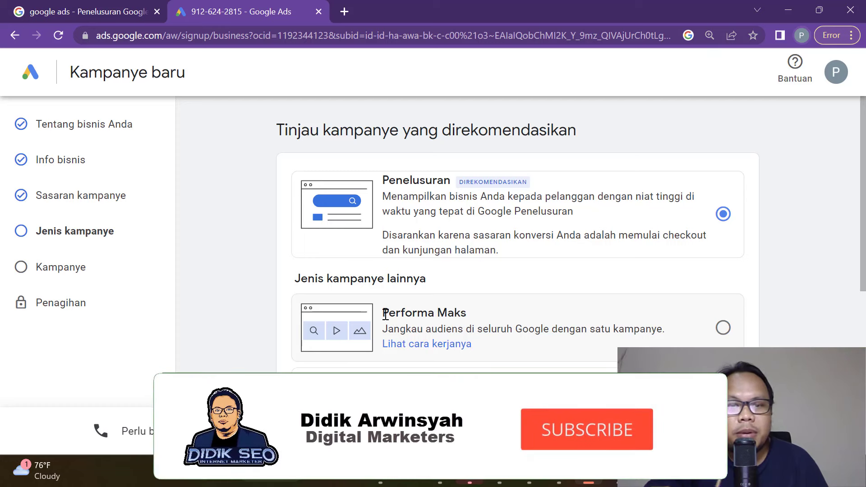
left_click_drag(383, 312, 465, 314)
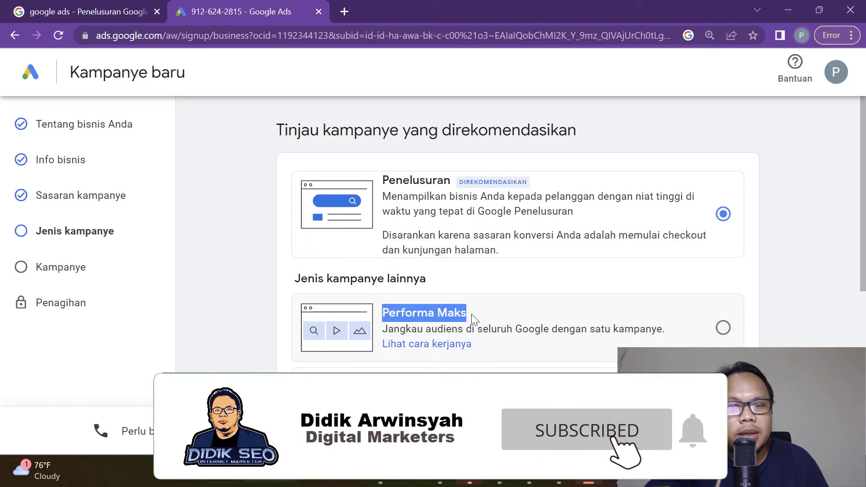
Try the Performa Maks and Display campaign types, then return to Penelusuran.
left_click(471, 314)
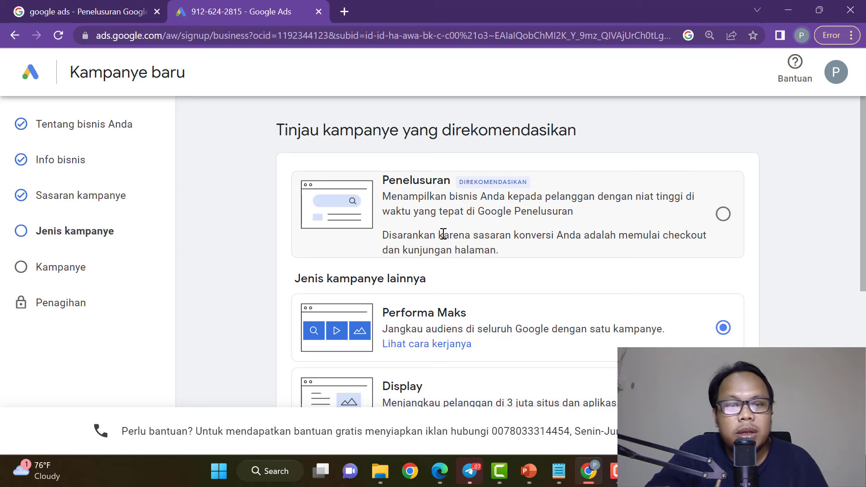
left_click_drag(382, 181, 452, 183)
left_click(451, 187)
scroll(468, 253, "down", 2)
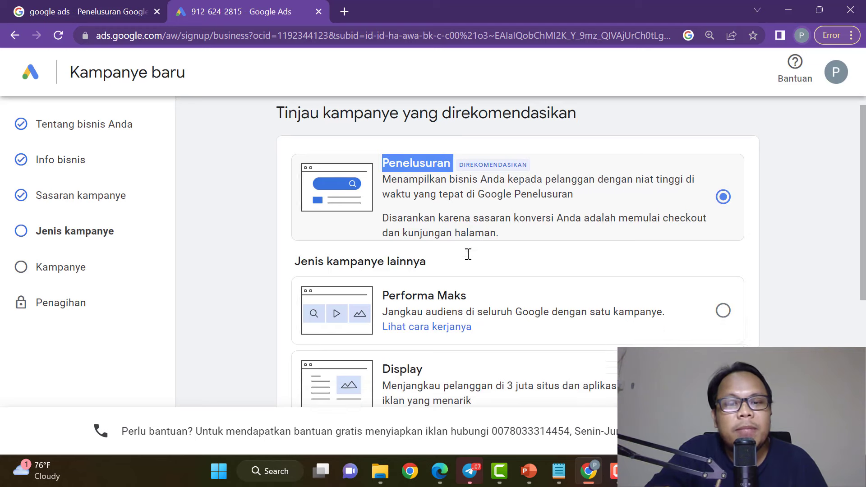
left_click_drag(383, 321, 437, 325)
left_click(440, 332)
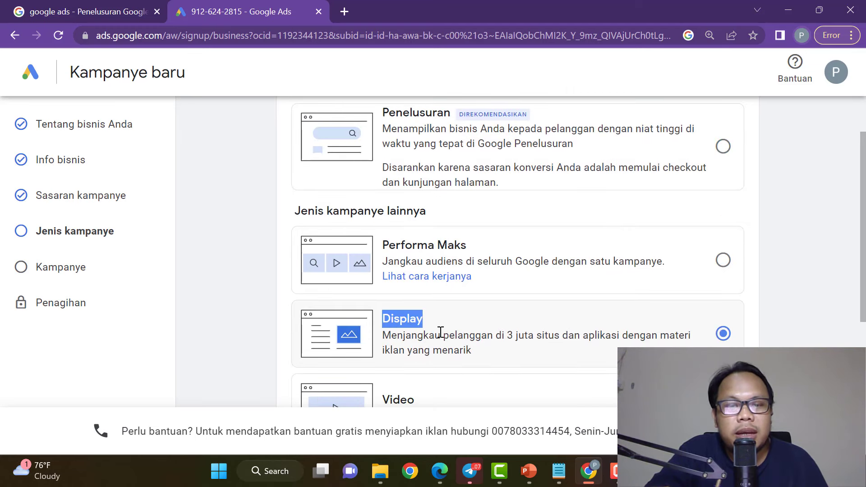
scroll(441, 334, "down", 3)
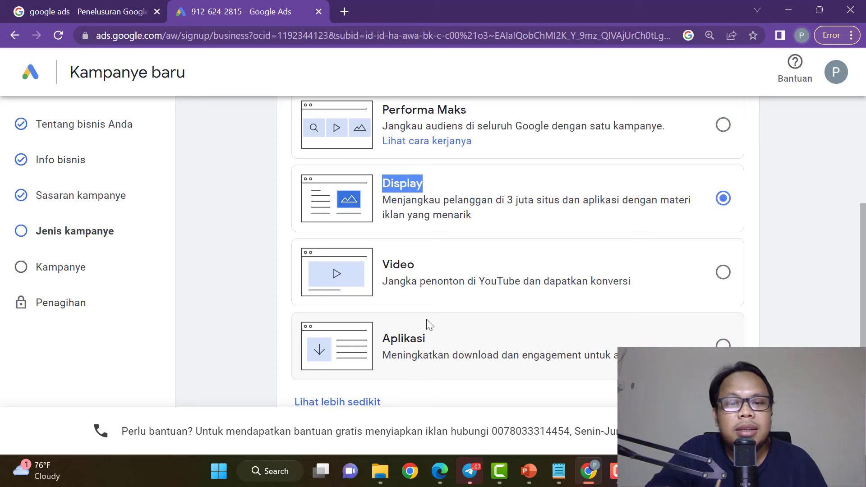
scroll(723, 252, "up", 5)
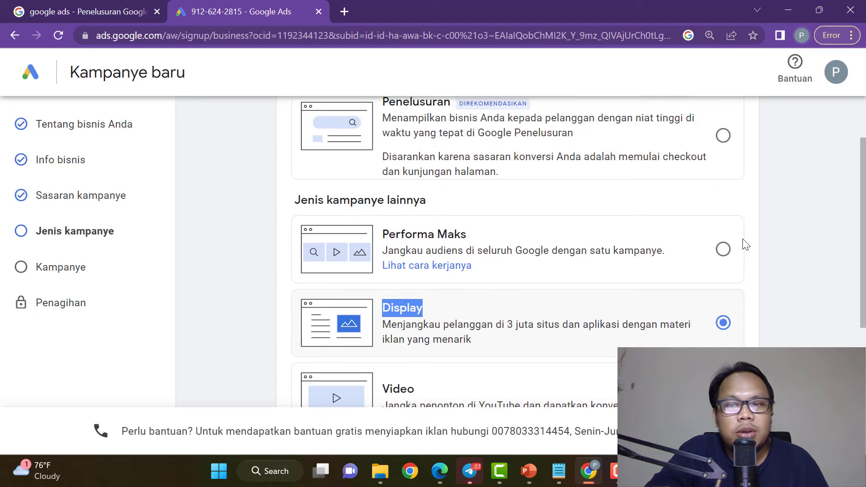
left_click(728, 216)
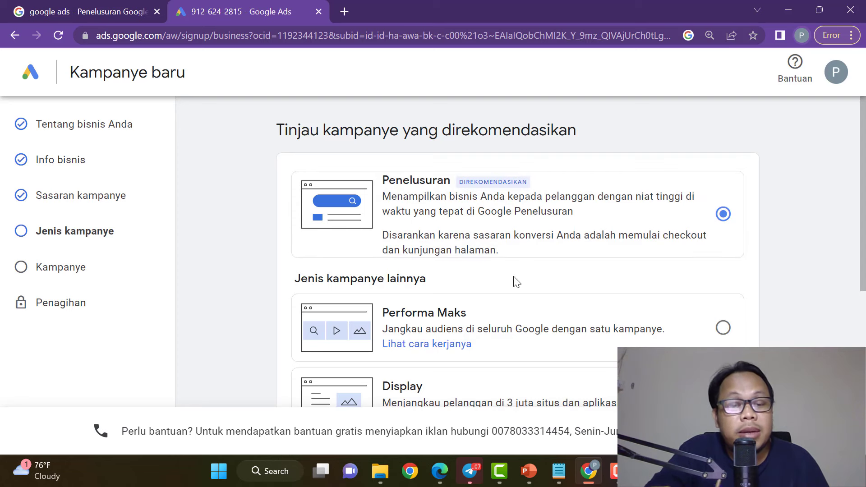
Compare Display and Performa Maks once more before reselecting Penelusuran.
scroll(517, 282, "down", 3)
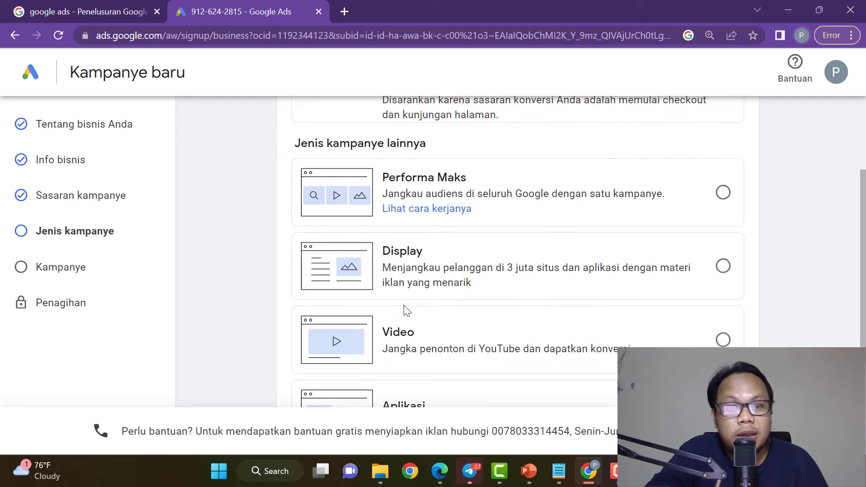
scroll(411, 277, "down", 4)
scroll(414, 284, "up", 1)
scroll(411, 284, "down", 1)
scroll(408, 253, "up", 3)
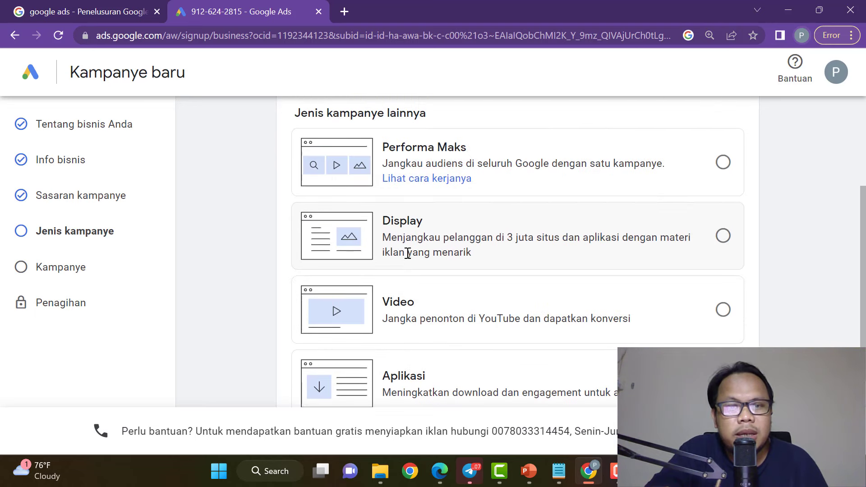
left_click_drag(388, 221, 434, 236)
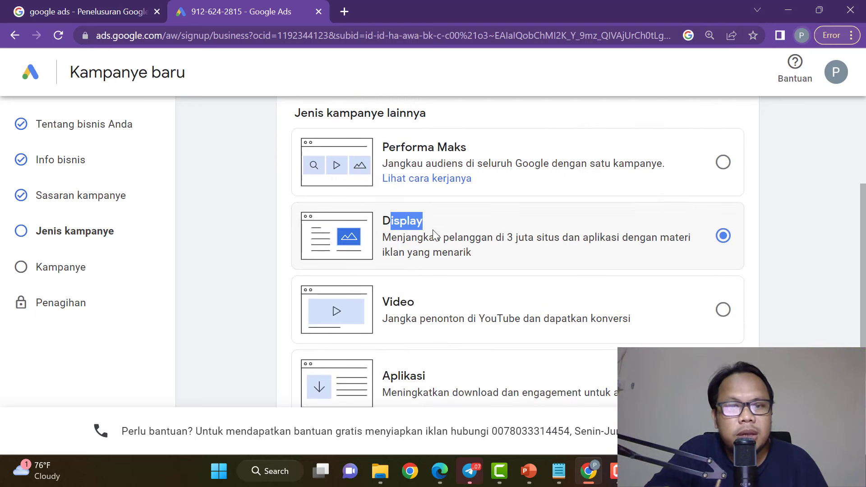
left_click(630, 218)
left_click(723, 163)
scroll(724, 162, "up", 3)
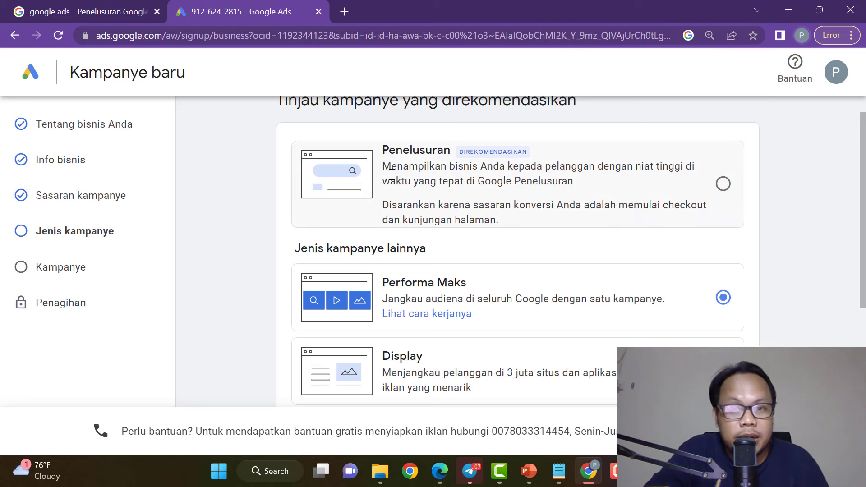
left_click(723, 184)
Review the Penelusuran description and continue to the campaign settings with Berikutnya.
left_click_drag(383, 145, 451, 149)
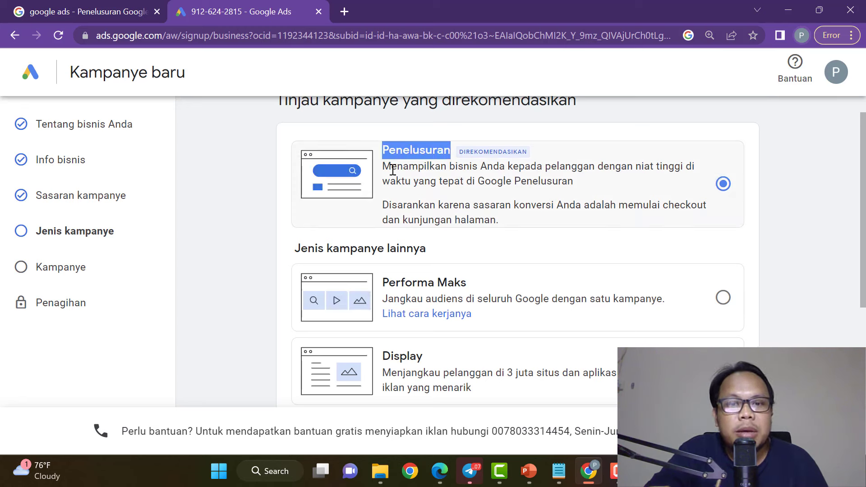
left_click_drag(383, 167, 594, 185)
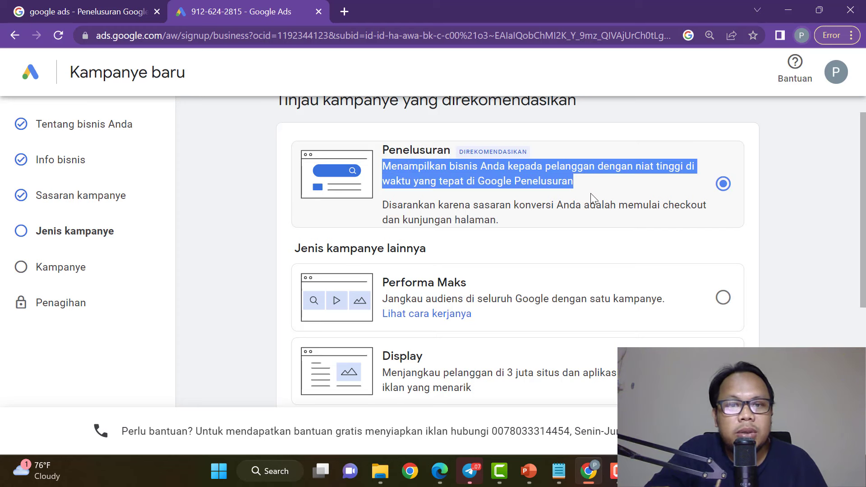
left_click(590, 200)
scroll(595, 236, "down", 6)
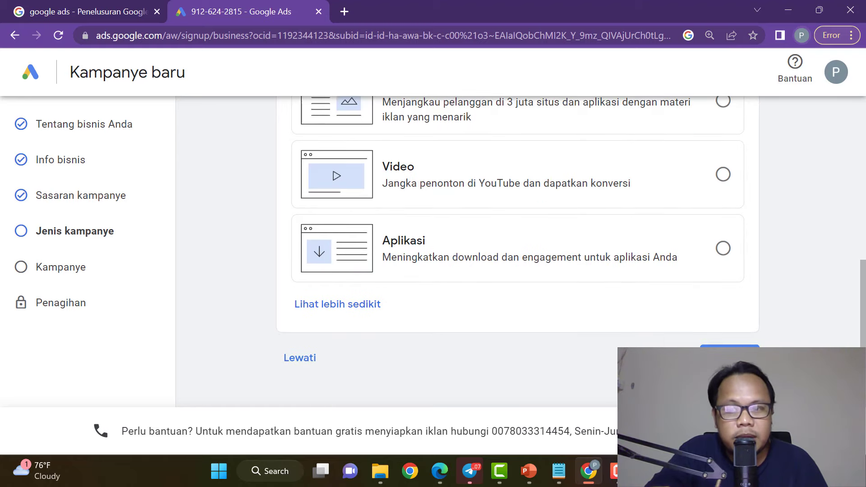
left_click(730, 351)
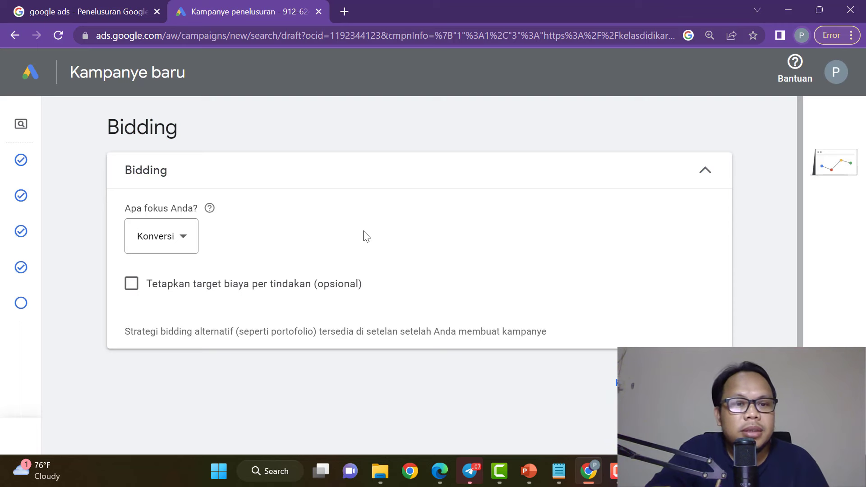
Keep Konversi as the bidding focus, then search Windows for 'paint'.
scroll(423, 227, "down", 1)
scroll(420, 222, "up", 2)
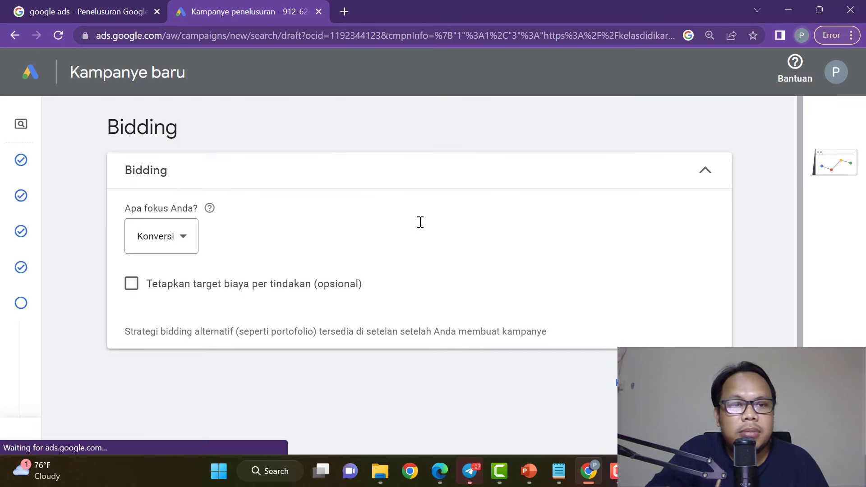
left_click(193, 244)
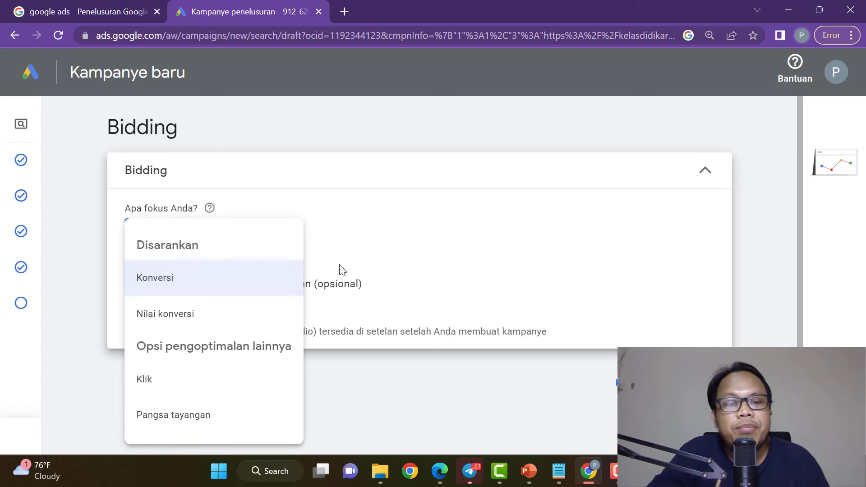
left_click(355, 210)
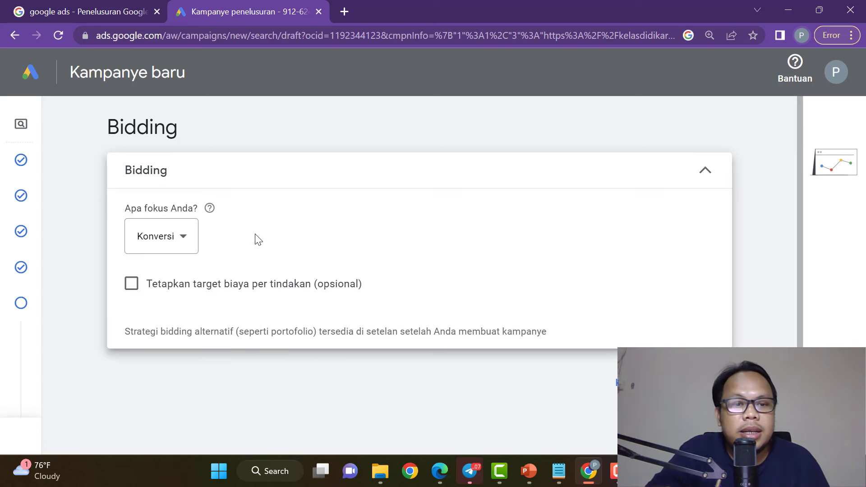
left_click(172, 243)
left_click(183, 288)
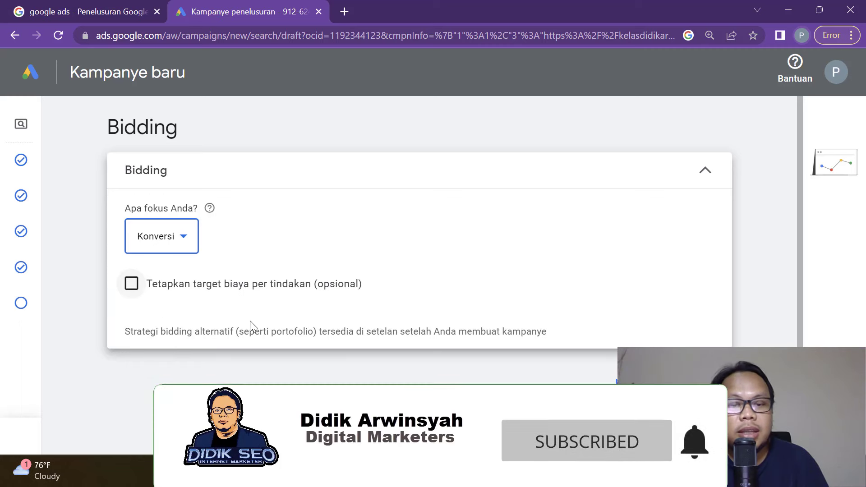
left_click(271, 472)
type("paint")
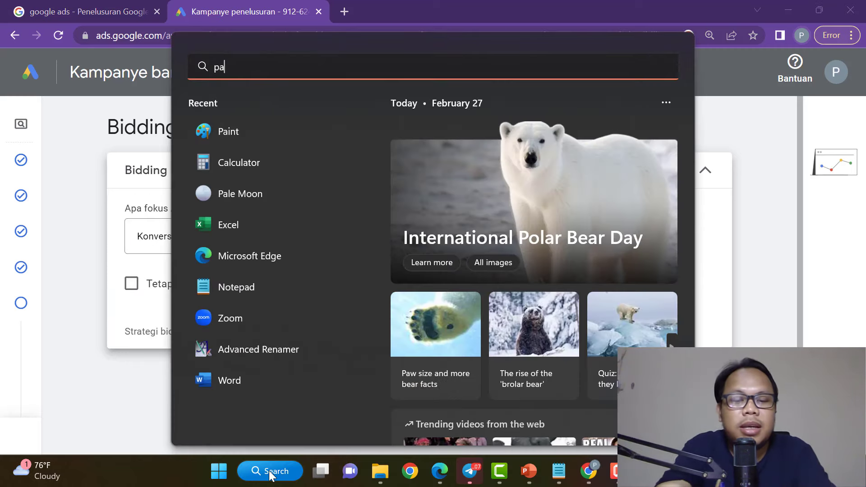
In Edge, load kelasdidikarwinsyah.com/jago-seo in a new InPrivate tab.
left_click(165, 412)
mouse_move(437, 483)
left_click(438, 401)
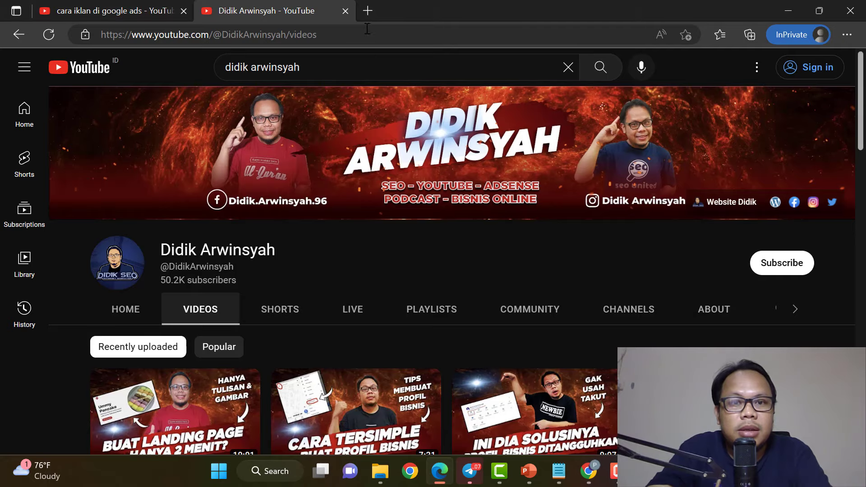
left_click(368, 11)
type("kelas")
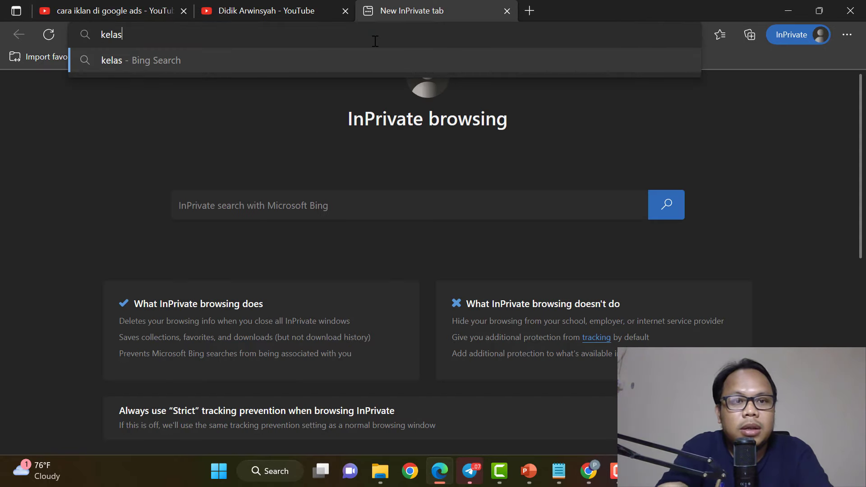
type("didikarwinsyah.com/")
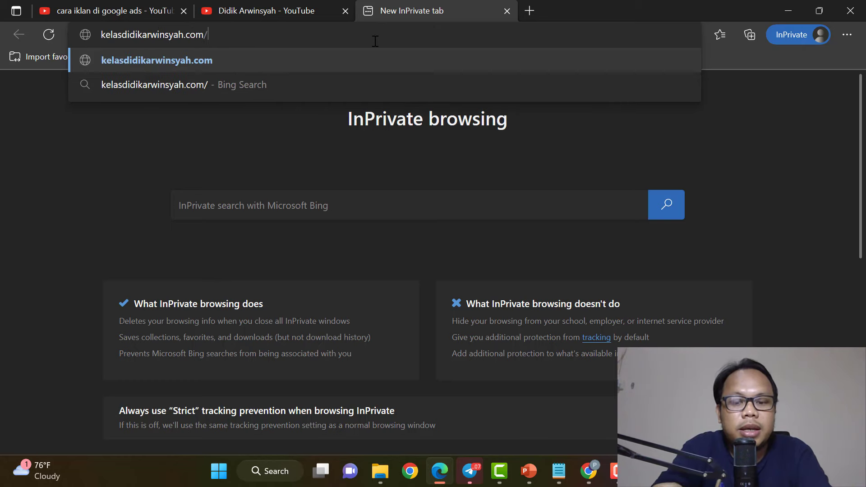
type("jago-seo")
key("Return")
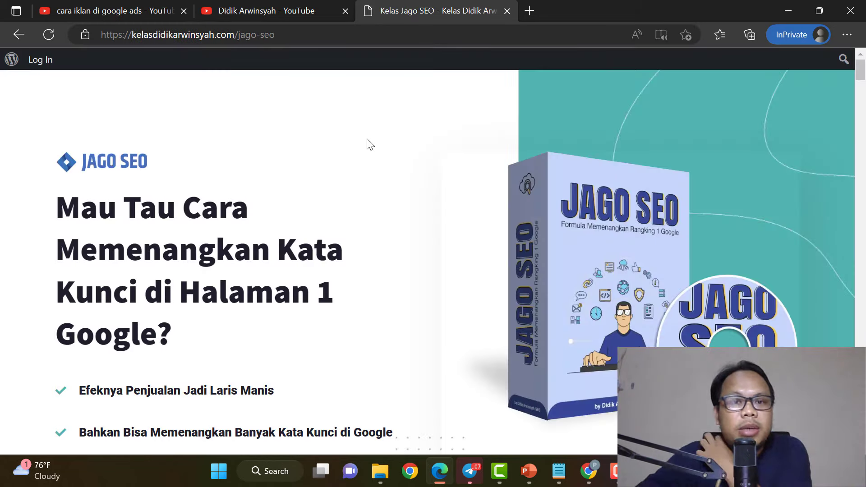
Browse the Jago SEO landing page and open its join-course link in a new tab.
scroll(384, 173, "down", 3)
scroll(385, 173, "down", 2)
scroll(379, 162, "up", 5)
scroll(377, 156, "down", 6)
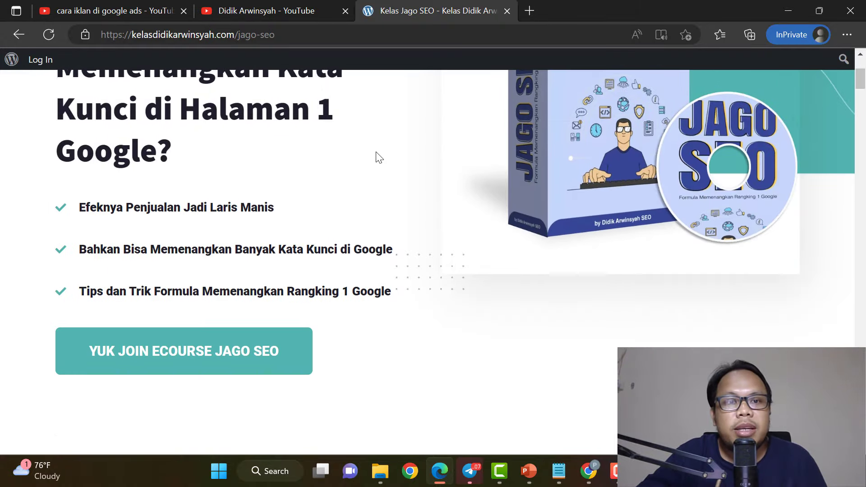
scroll(381, 167, "up", 6)
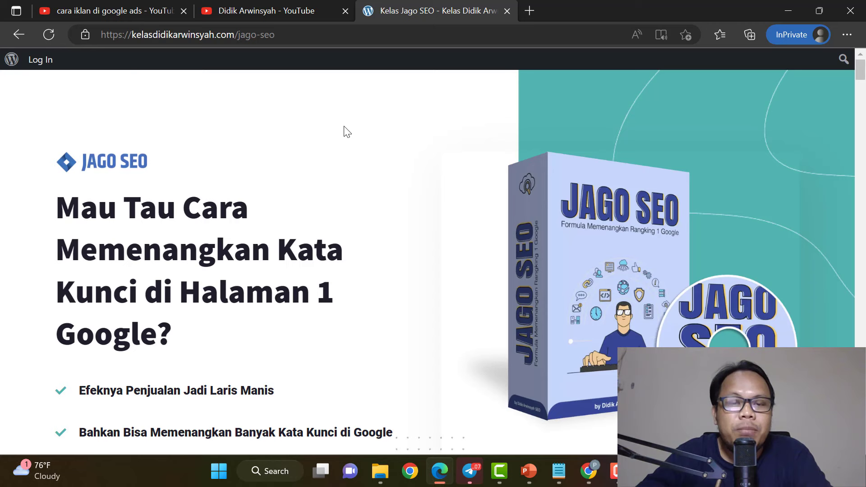
left_click_drag(276, 35, 91, 35)
left_click_drag(276, 35, 140, 73)
scroll(235, 79, "down", 6)
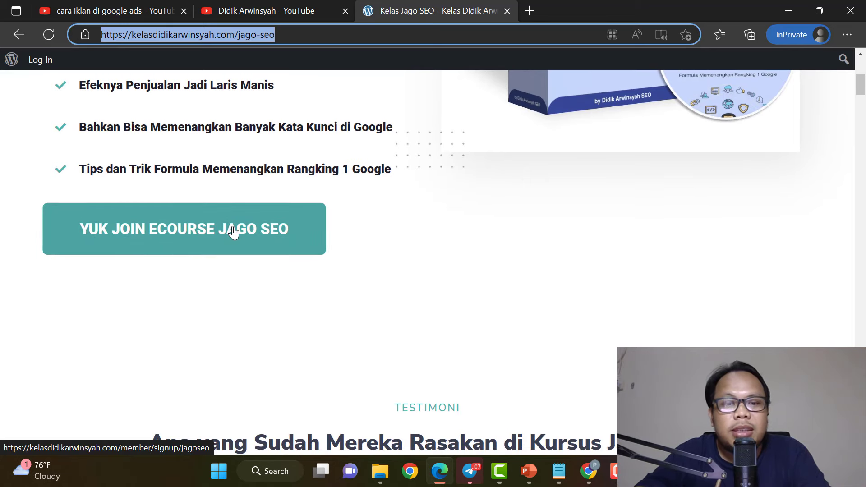
right_click(233, 229)
left_click(274, 186)
left_click(556, 9)
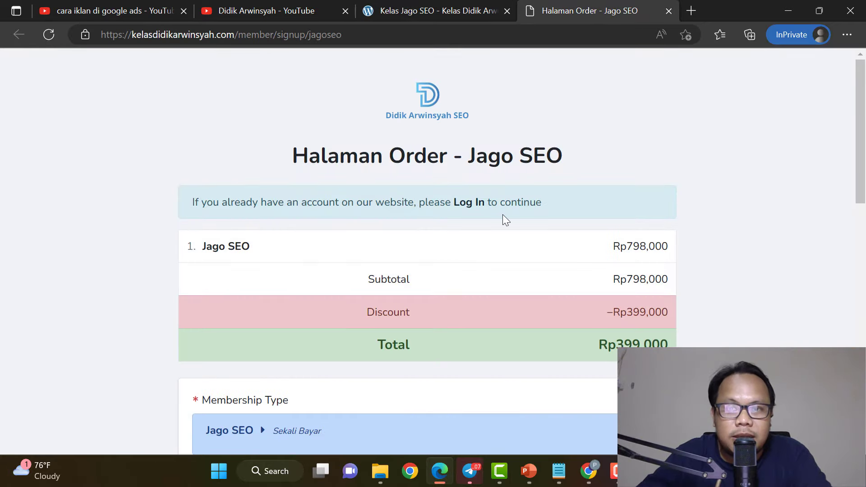
Review the course order page, then return to the Google Ads bidding page.
scroll(536, 333, "down", 6)
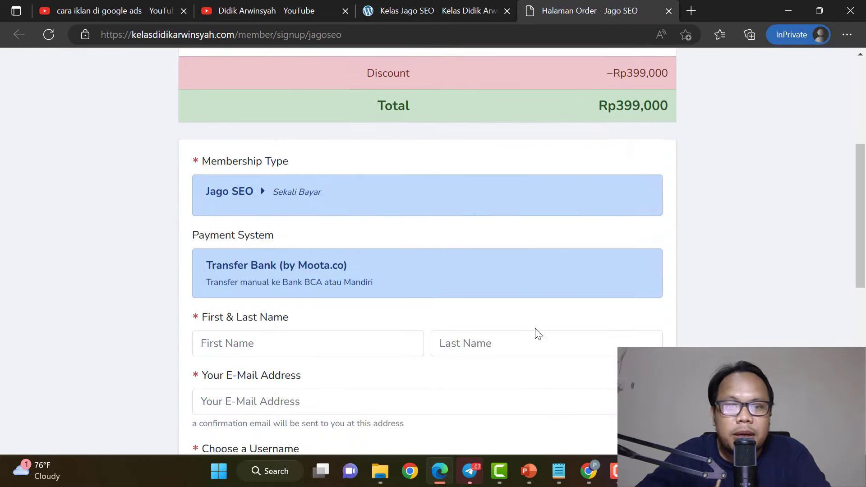
scroll(452, 330, "down", 3)
left_click(441, 9)
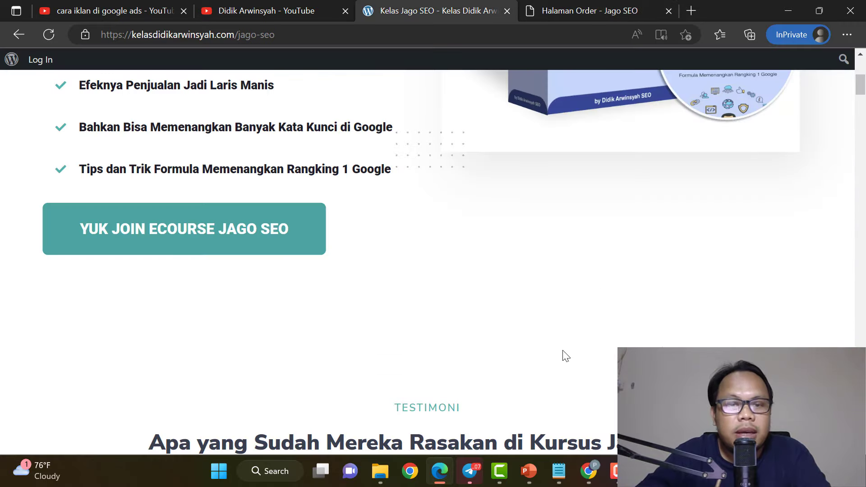
left_click(596, 10)
scroll(504, 377, "down", 4)
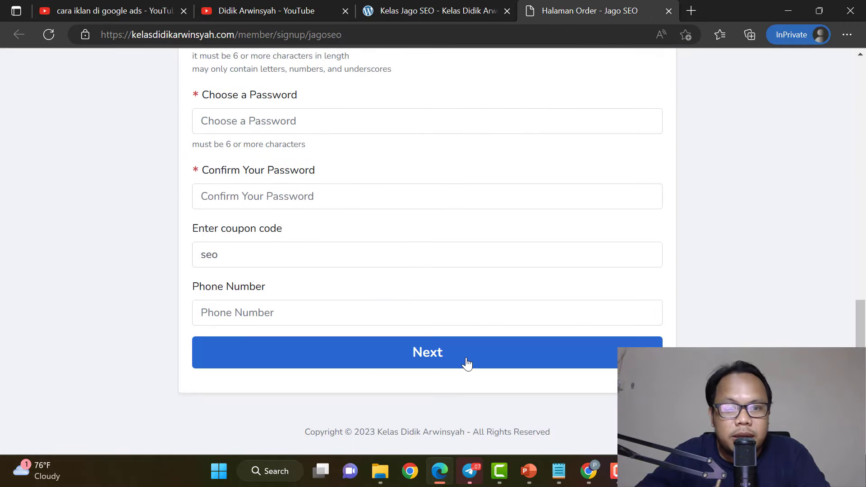
scroll(595, 336, "up", 3)
scroll(594, 336, "up", 10)
left_click(426, 10)
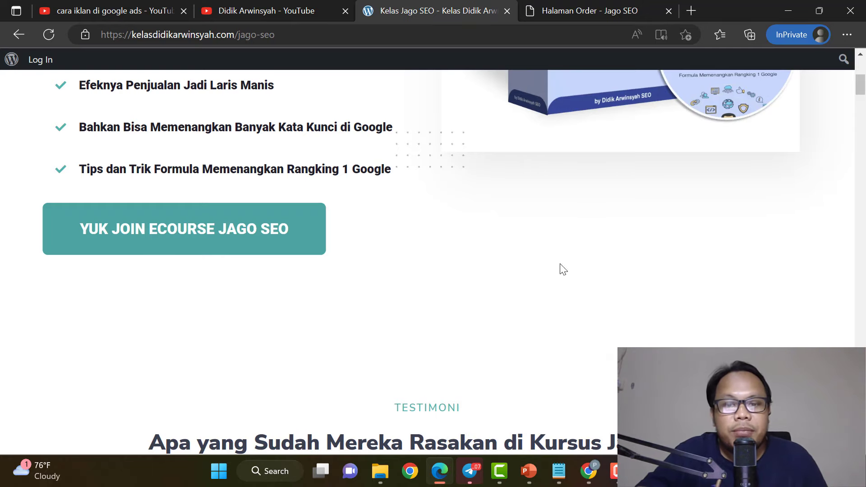
left_click(589, 471)
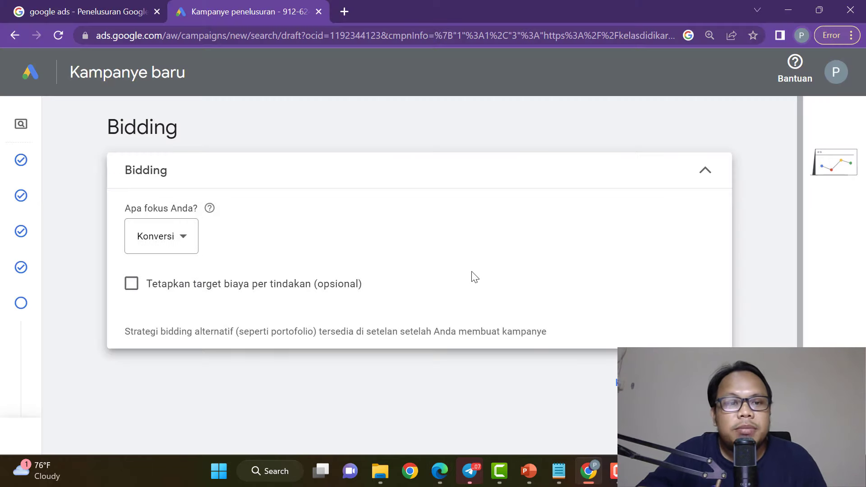
Turn on a target cost per action and set it to Rp 5000.
left_click(131, 284)
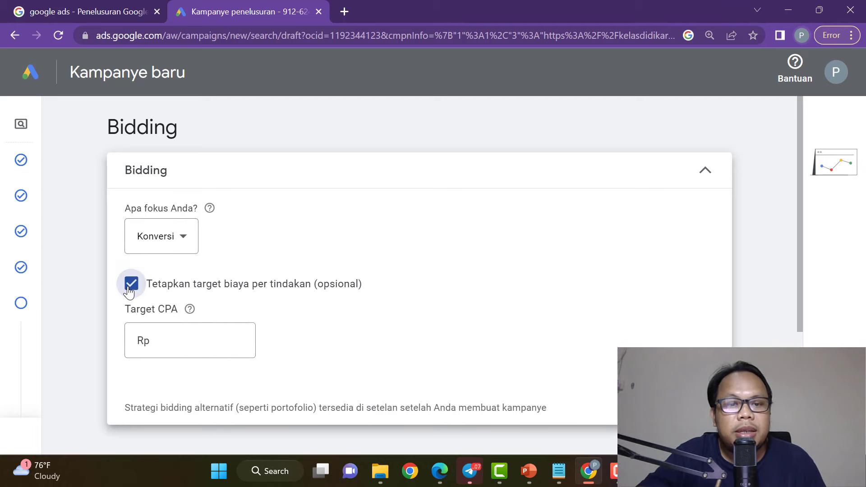
left_click(160, 339)
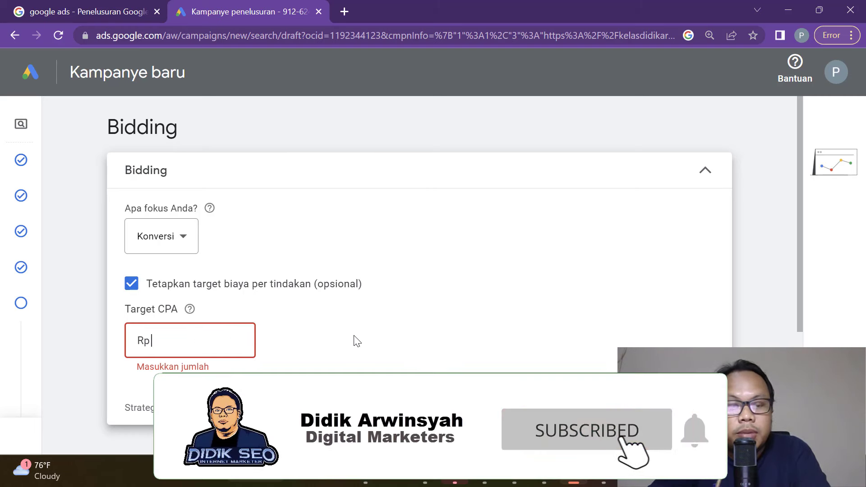
type("5000")
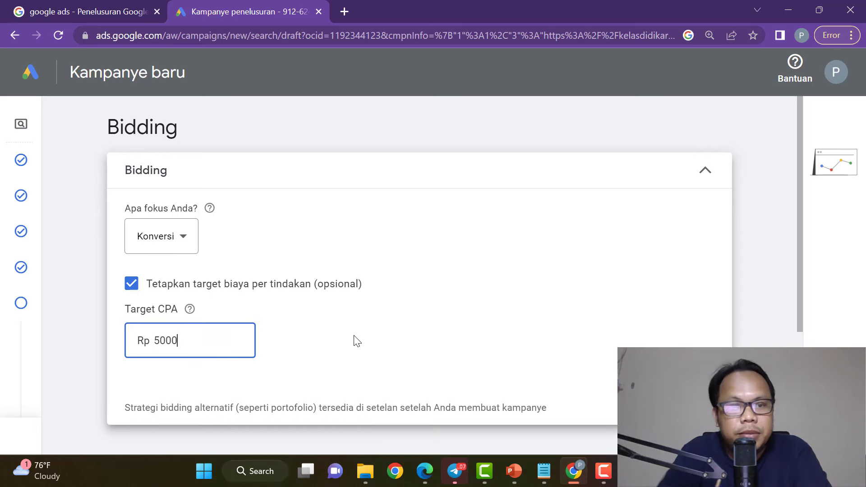
left_click(388, 351)
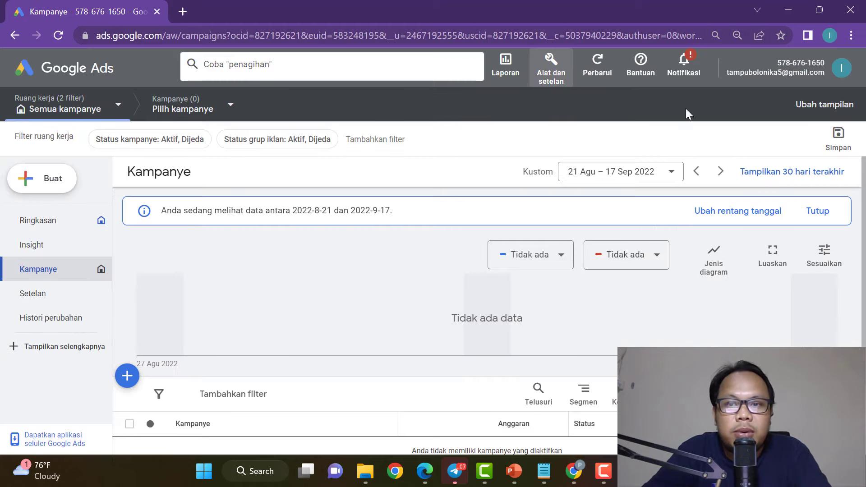
Open the 'Alat dan setelan' tools menu from the top toolbar.
left_click(555, 63)
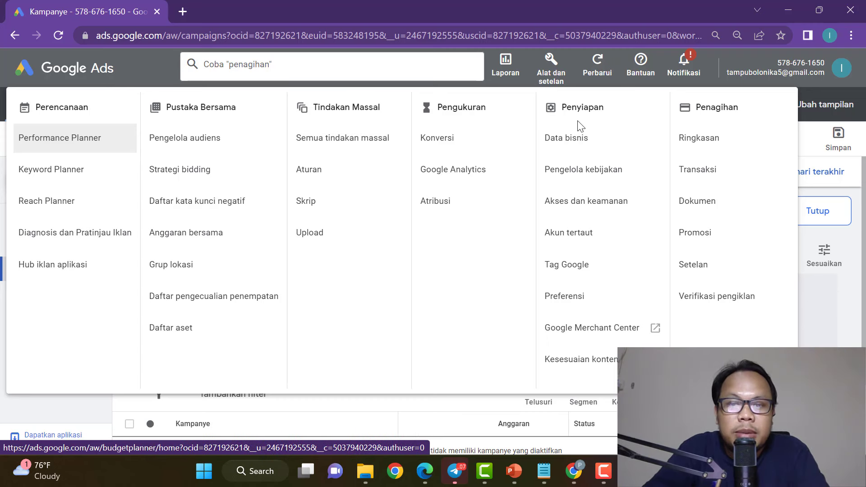
left_click(71, 175)
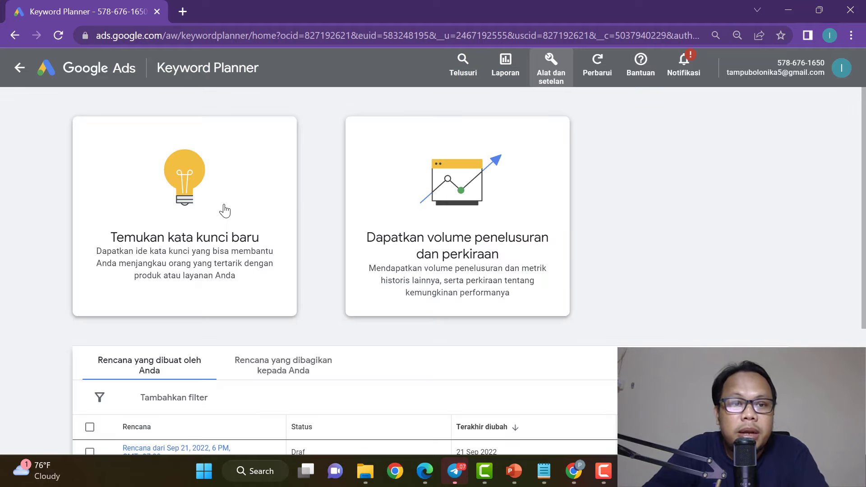
left_click(222, 180)
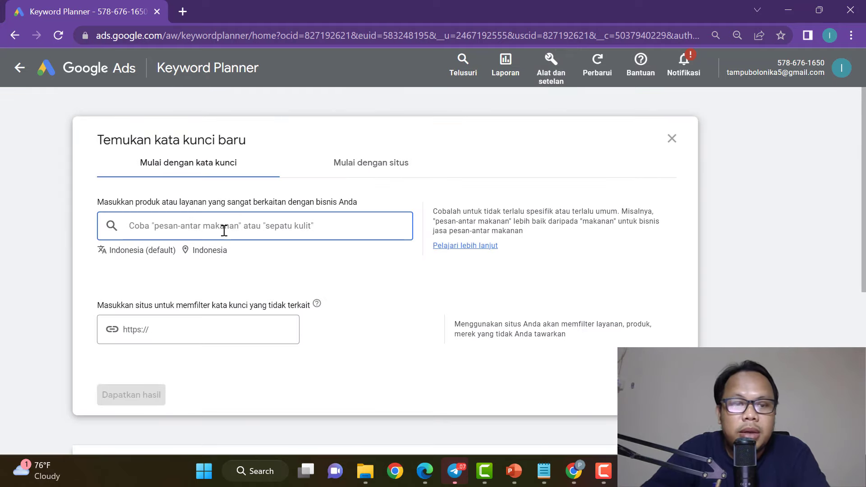
type("kursus seo")
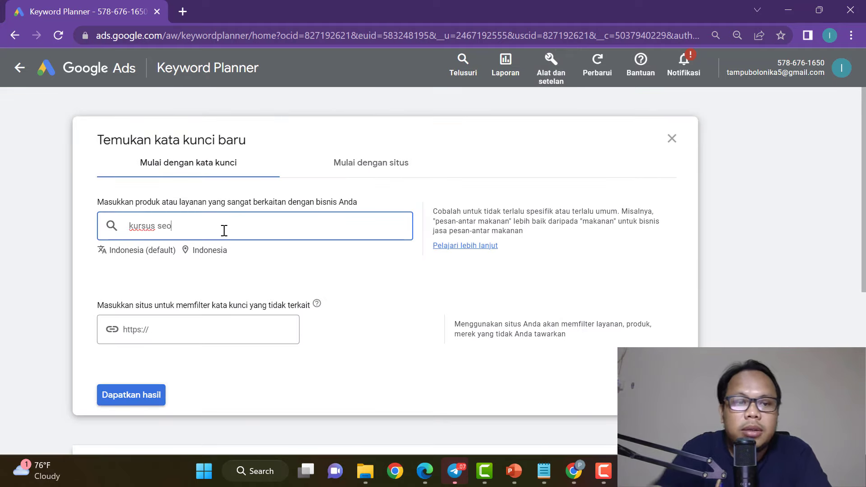
left_click(130, 332)
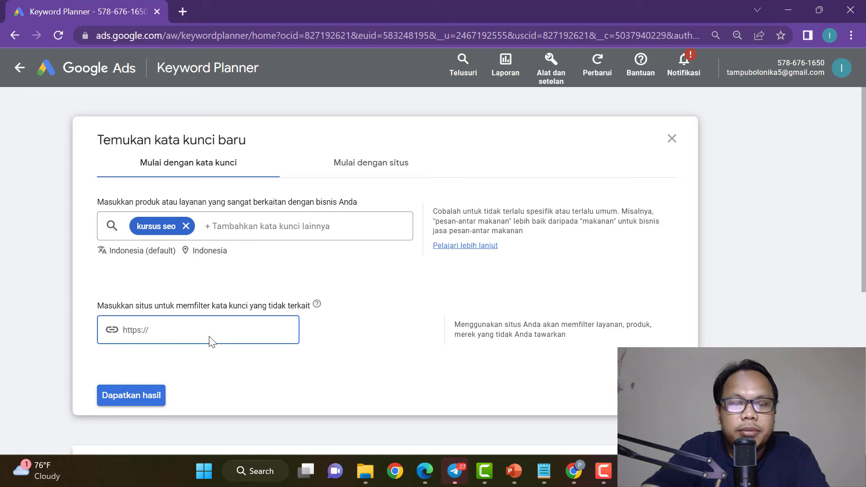
type("https://")
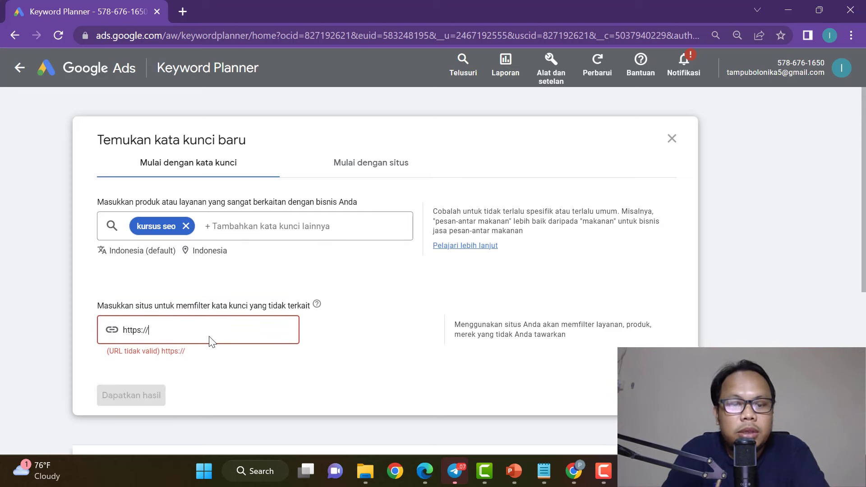
type("kelasdidikarwinsyah.com/jago-seo")
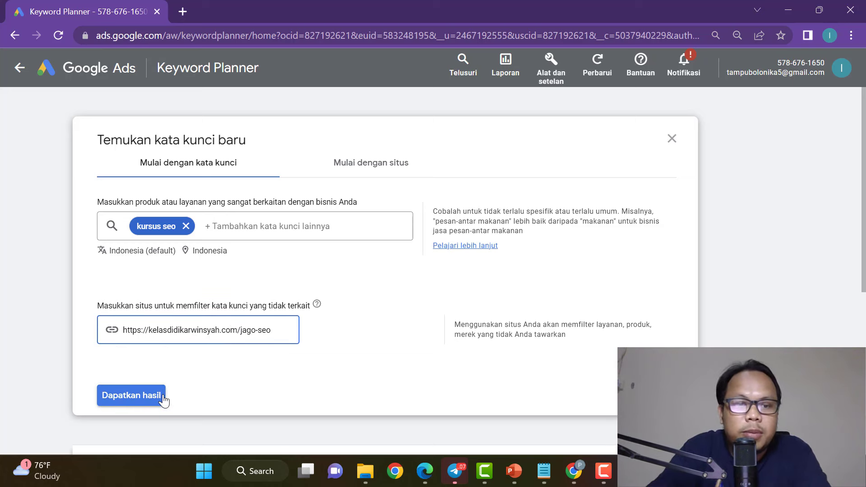
left_click(163, 398)
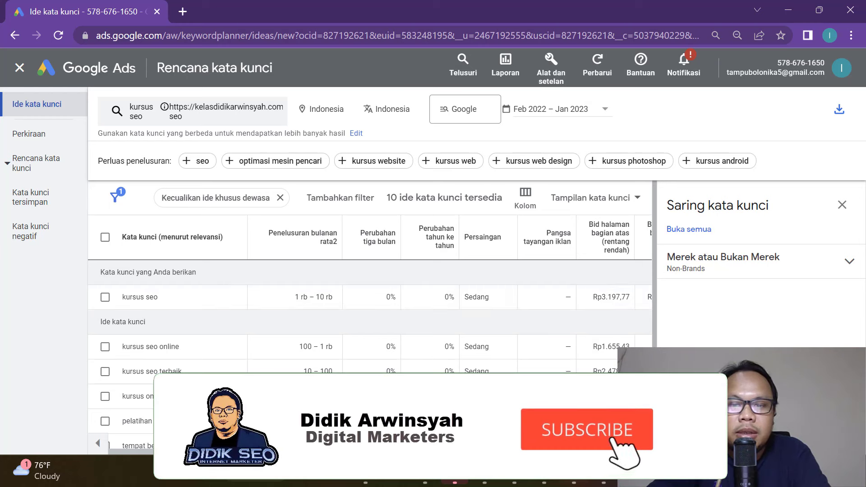
Inspect the top-of-page bid values in the kursus seo row.
left_click(648, 298)
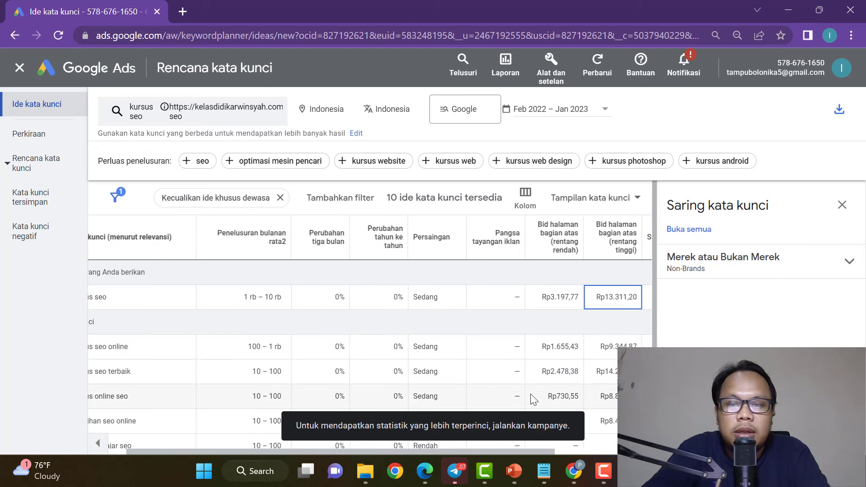
key("Right")
key("Left")
key("Left")
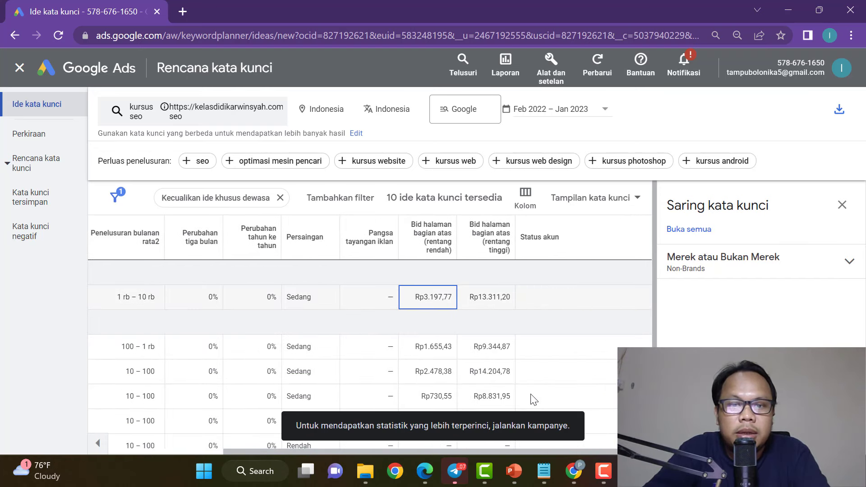
key("Right")
key("Left")
key("Left")
key("Left")
key("Left")
key("Left")
key("Right")
key("Right")
key("Right")
key("Right")
key("Right")
key("Left")
key("Left")
key("Left")
key("Left")
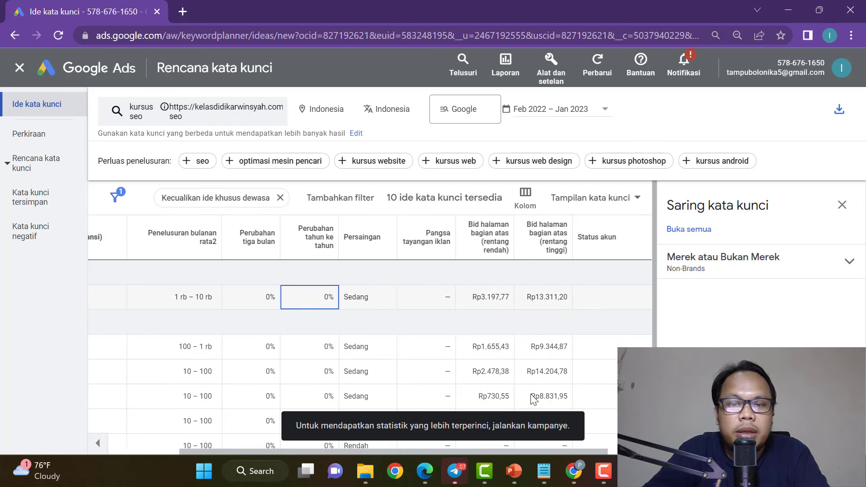
key("Left")
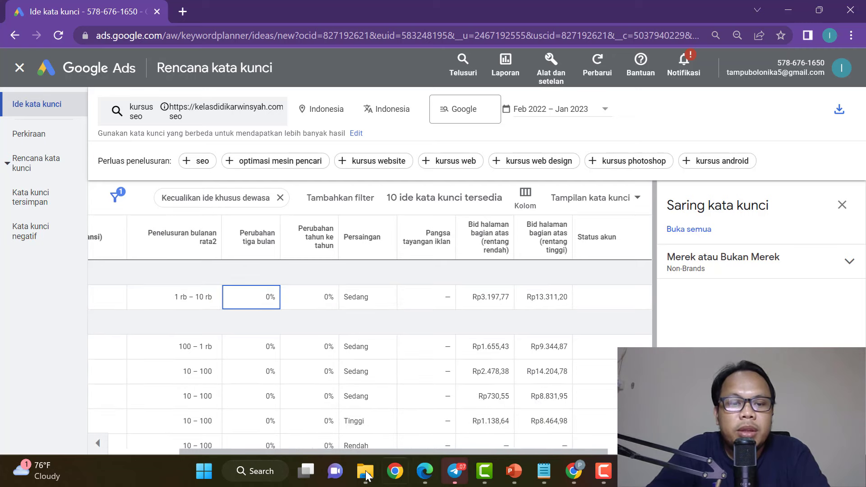
mouse_move(343, 447)
left_mouse_down()
mouse_move(243, 445)
mouse_move(383, 449)
mouse_move(284, 449)
mouse_move(343, 448)
left_mouse_up()
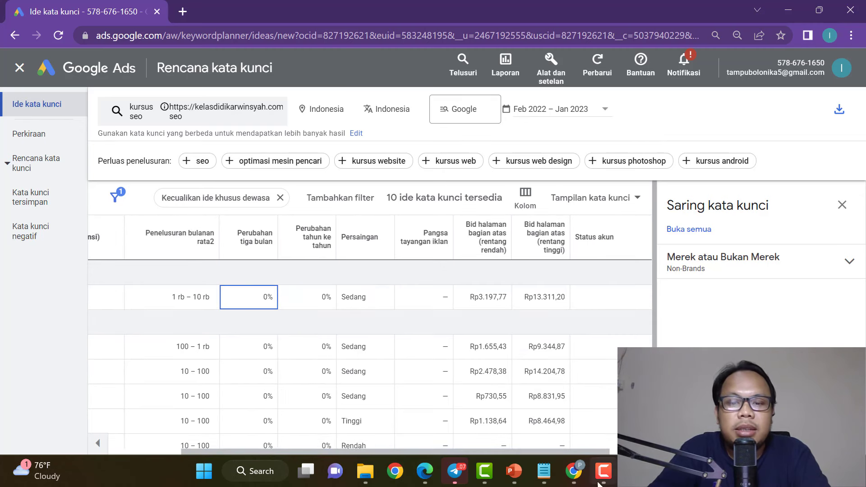
Cross-check bids, including the 1.655,43 low bid for kursus seo online, then return to Bidding.
left_click(572, 473)
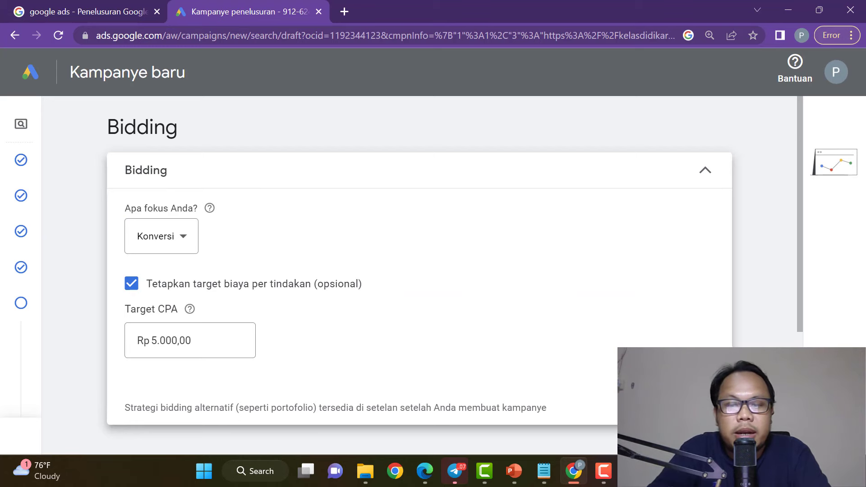
key("alt+Tab")
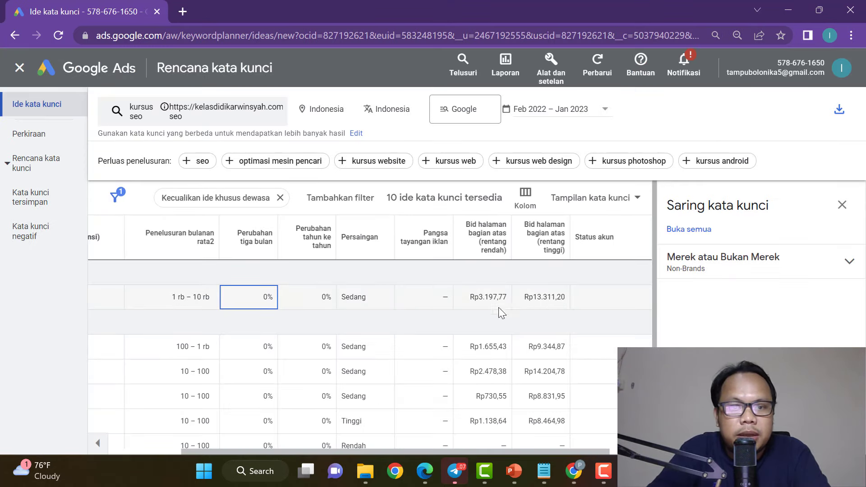
left_click_drag(569, 453, 437, 443)
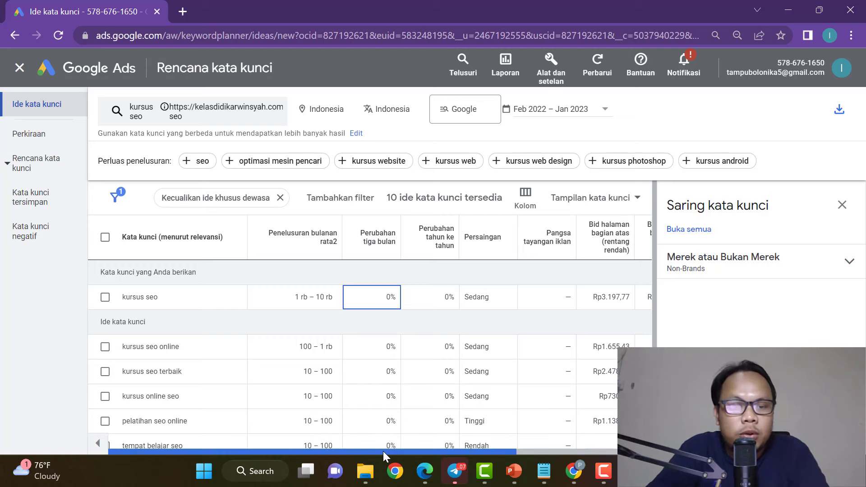
left_click_drag(383, 451, 472, 451)
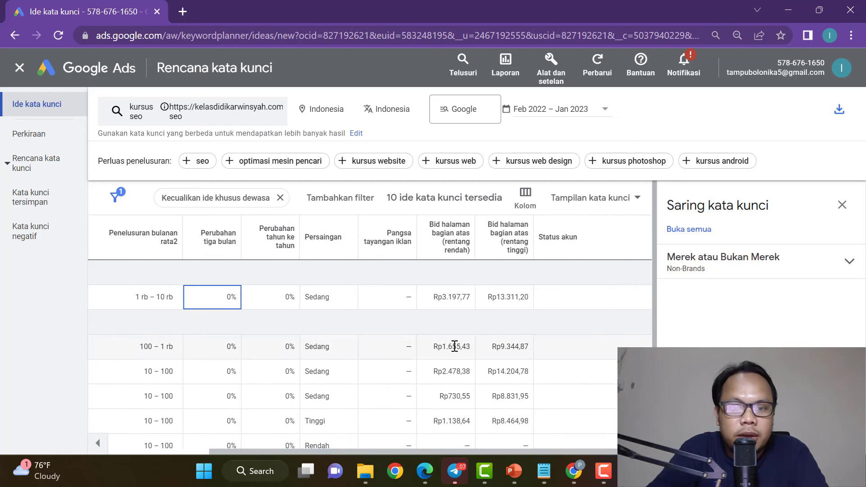
left_click_drag(443, 347, 473, 348)
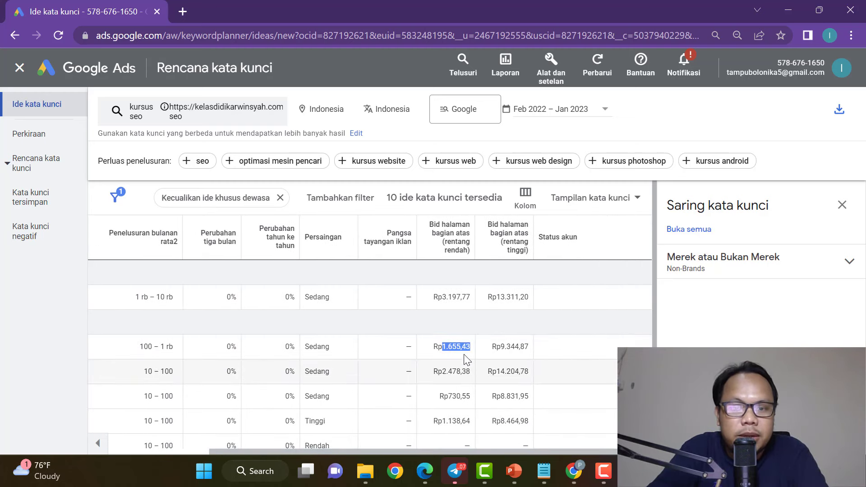
scroll(459, 395, "down", 3)
scroll(458, 392, "up", 3)
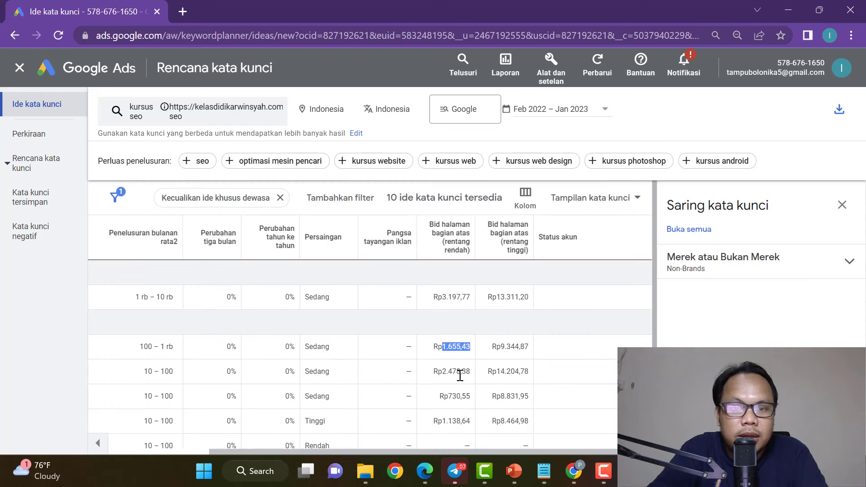
scroll(458, 384, "down", 2)
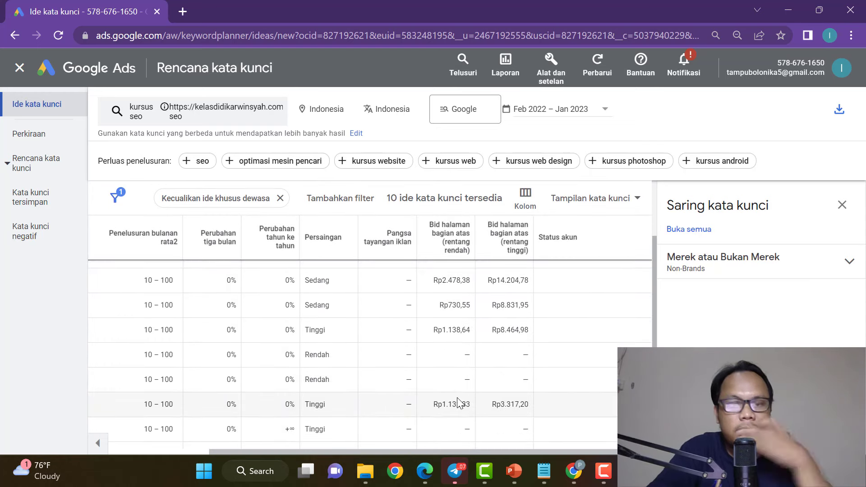
scroll(497, 325, "up", 2)
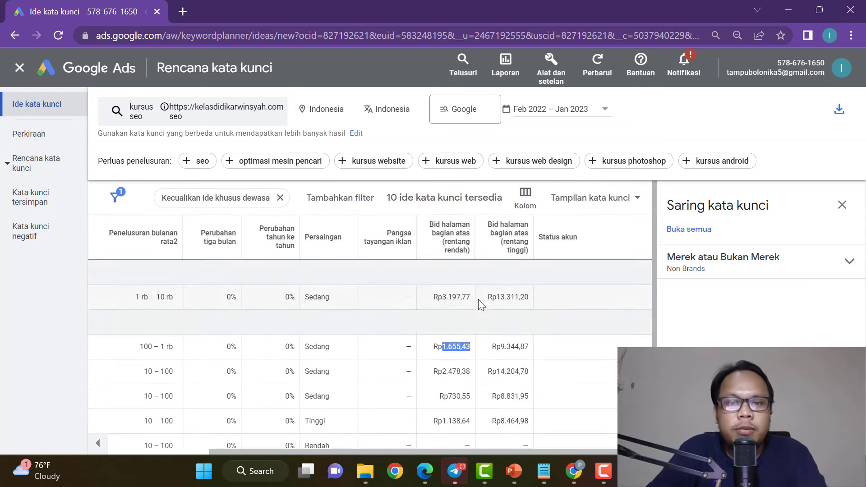
left_click_drag(530, 453, 429, 452)
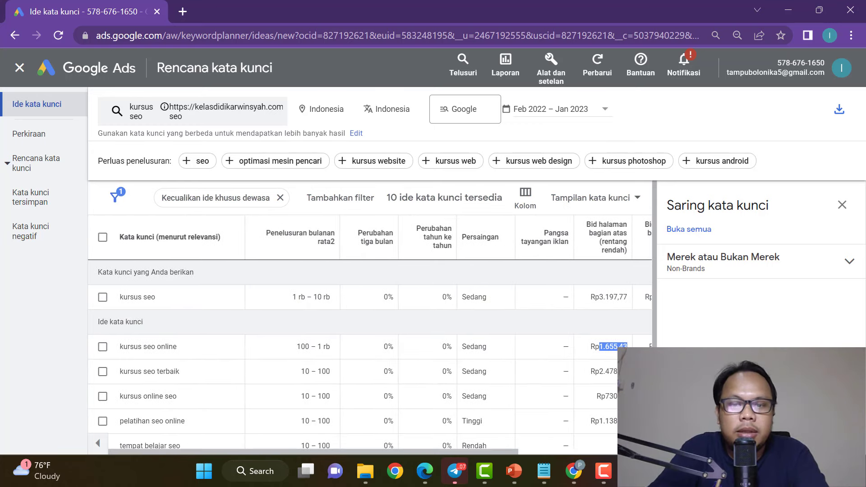
left_click(574, 471)
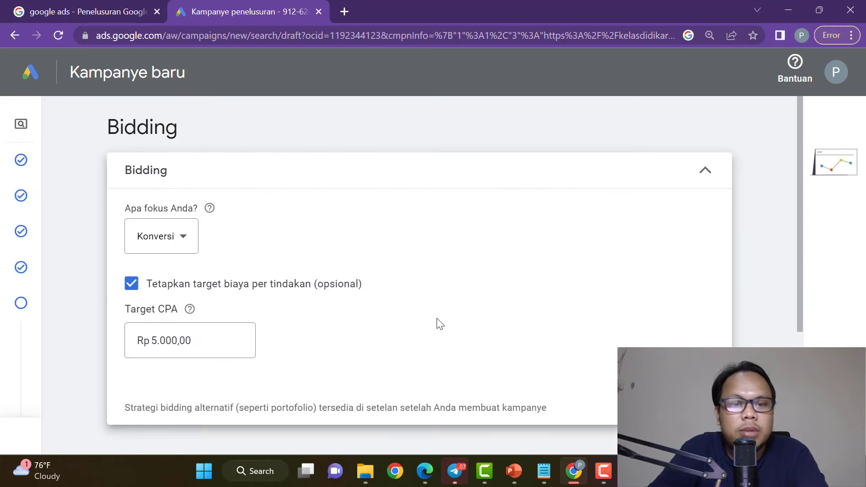
Switch the bidding focus to Klik with a Rp 5.000,00 maximum CPC bid limit.
scroll(668, 325, "down", 1)
scroll(405, 269, "up", 2)
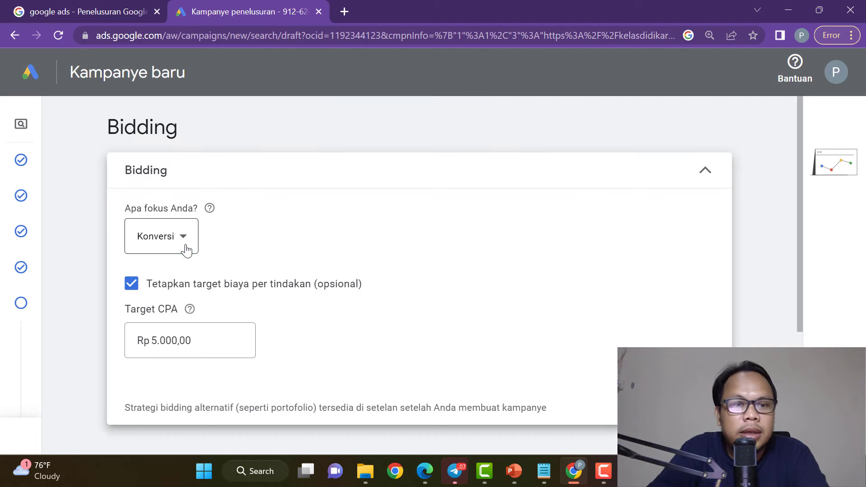
left_click(187, 246)
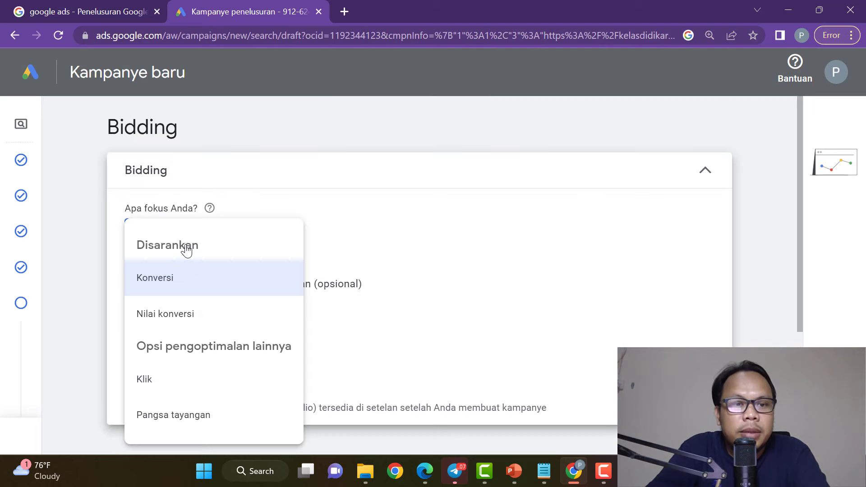
left_click(207, 383)
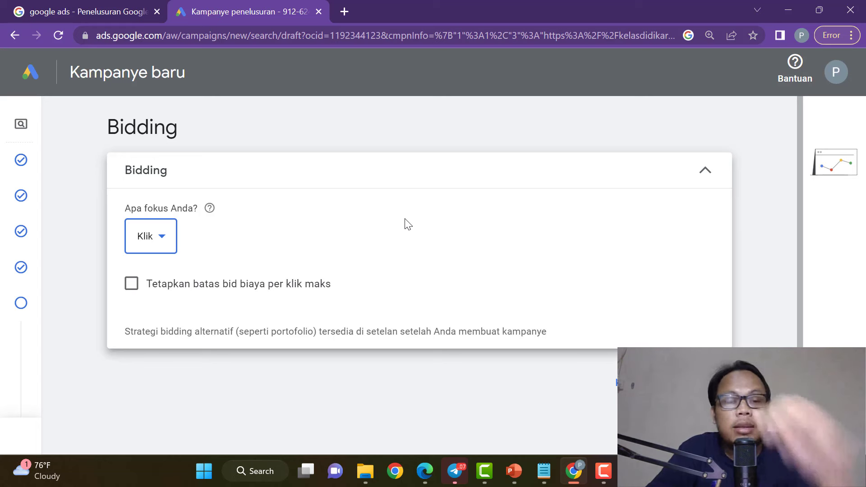
left_click(132, 285)
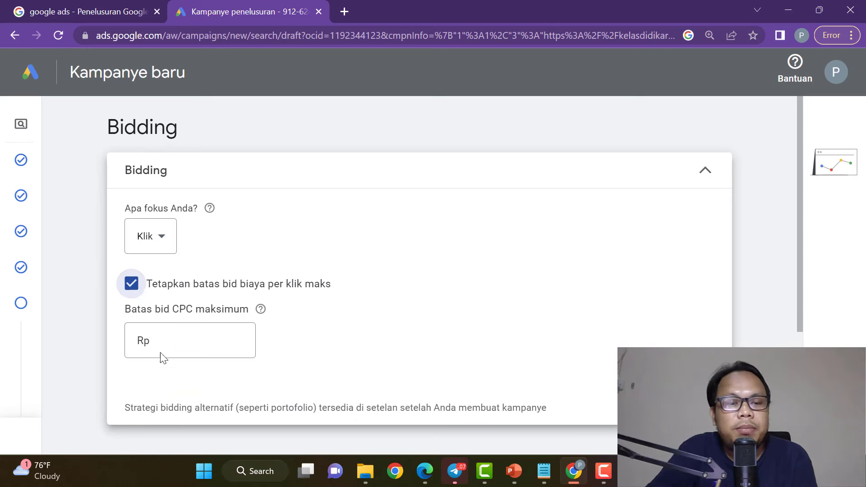
left_click(184, 339)
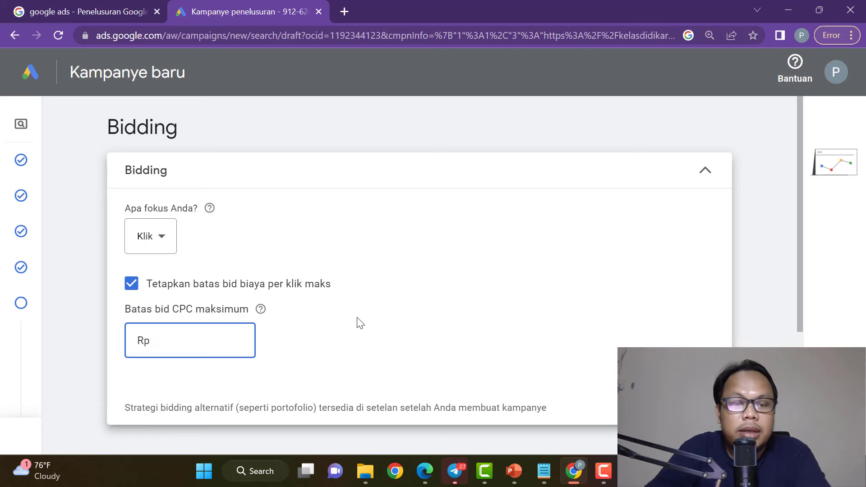
type("5000")
left_click(367, 324)
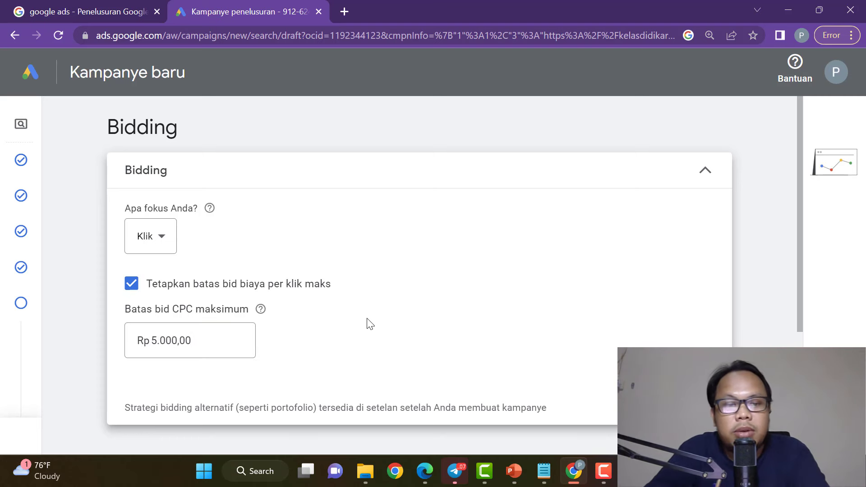
left_click(164, 242)
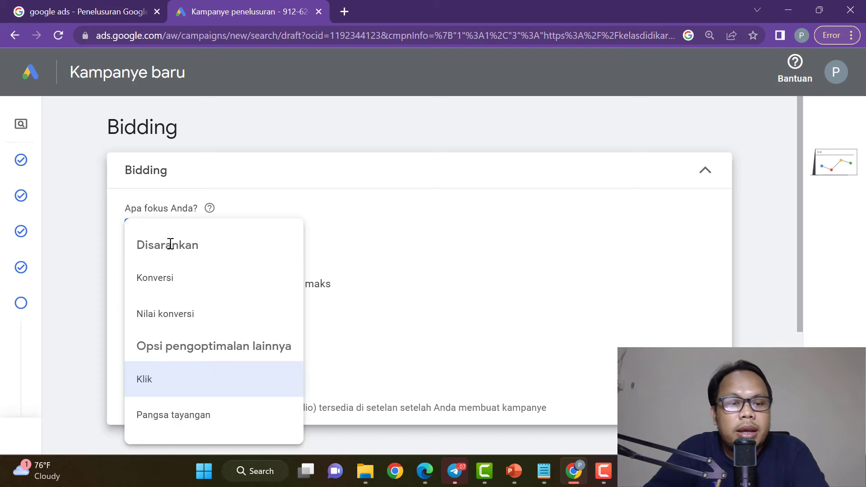
Change the bidding focus to Pangsa tayangan, targeting the absolute top of search results.
left_click(194, 415)
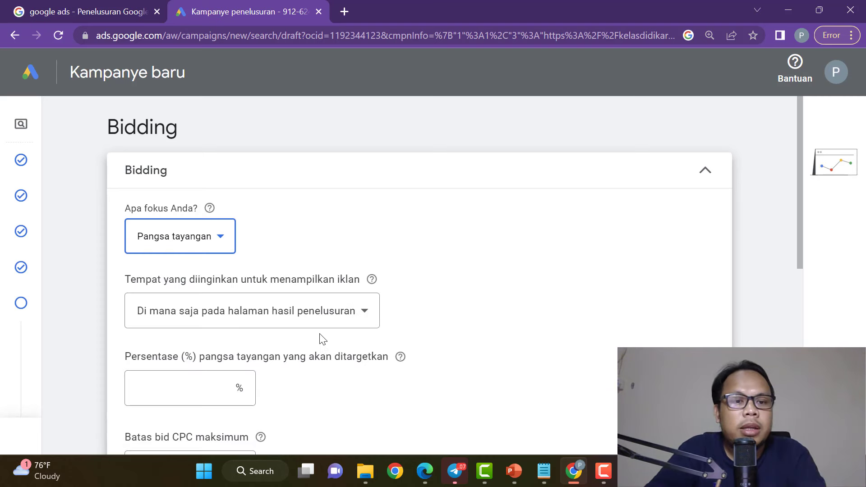
left_click_drag(126, 278, 359, 275)
left_click(423, 240)
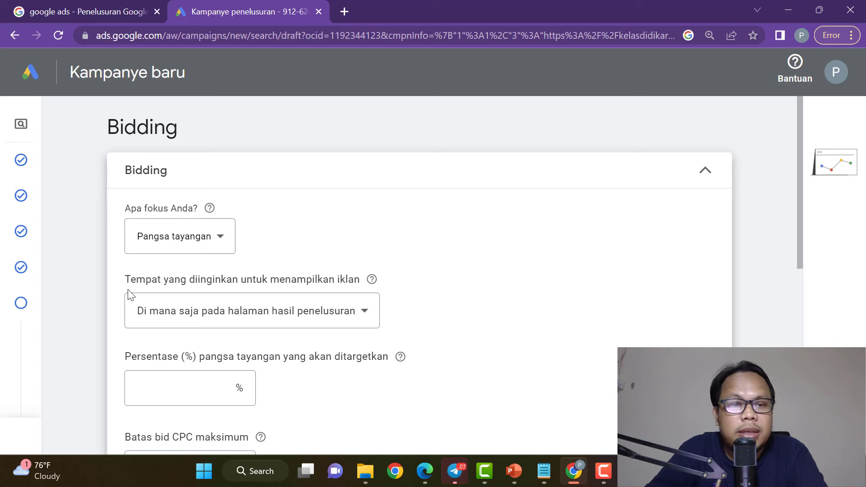
left_click_drag(126, 285, 345, 276)
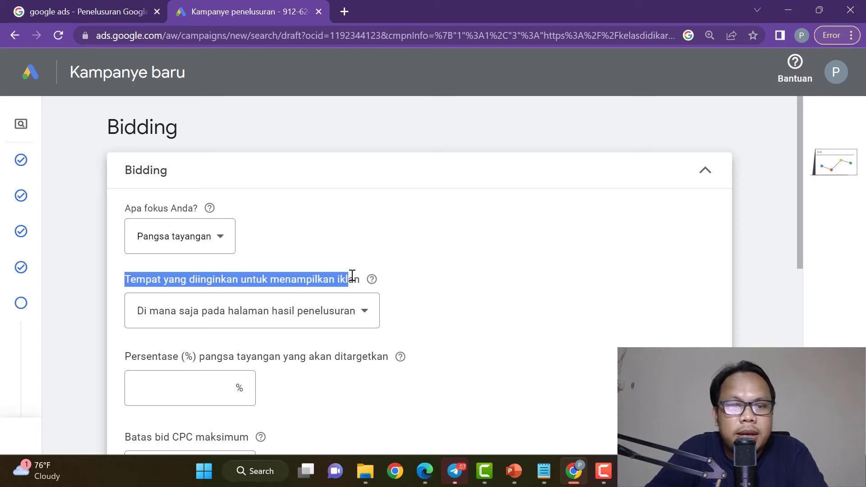
left_click(363, 316)
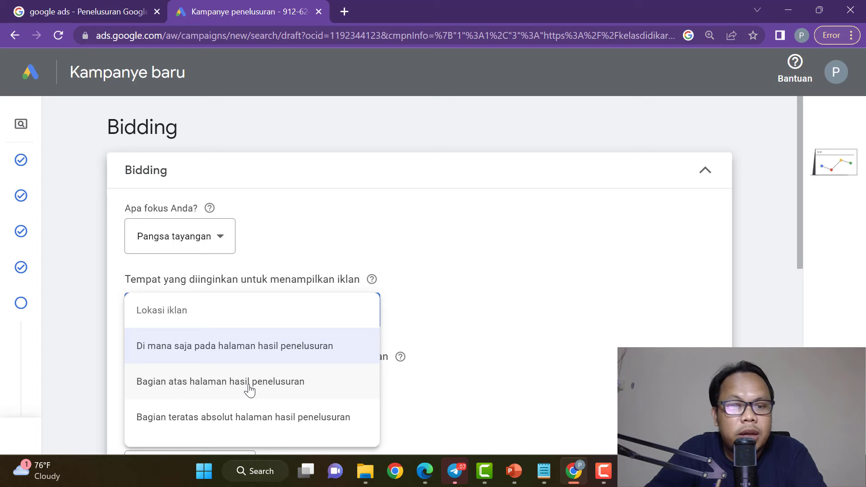
left_click(252, 427)
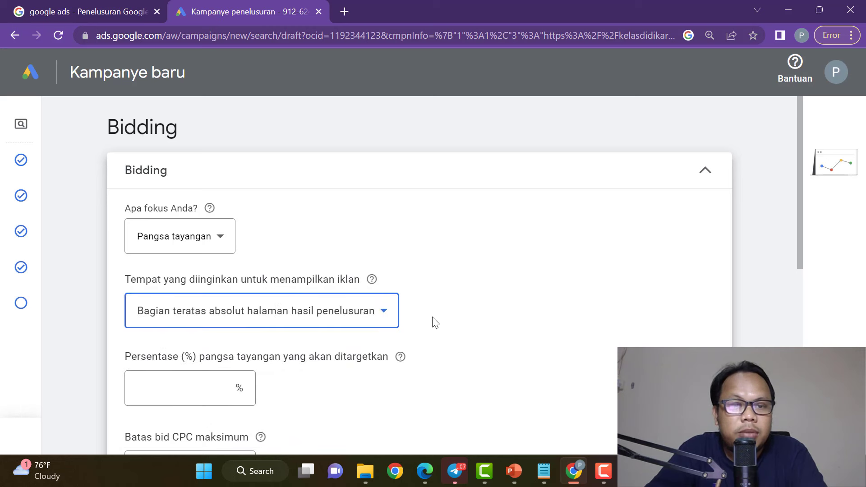
Set a 90% target impression share and a Rp 15.000 maximum CPC bid limit.
scroll(451, 319, "down", 2)
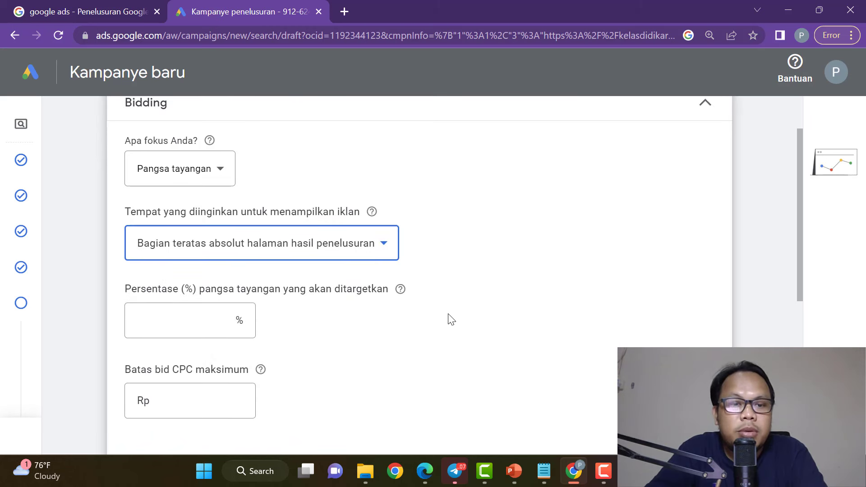
left_click(220, 324)
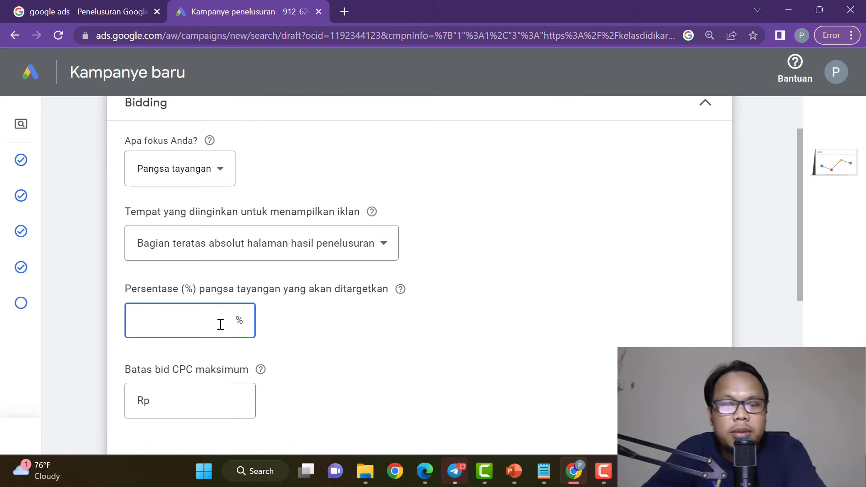
type("90")
left_click(420, 356)
left_click(214, 401)
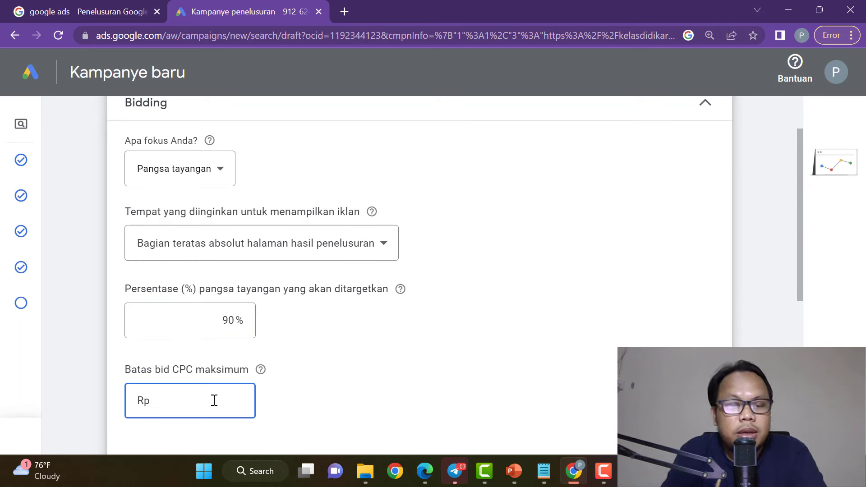
type("15000")
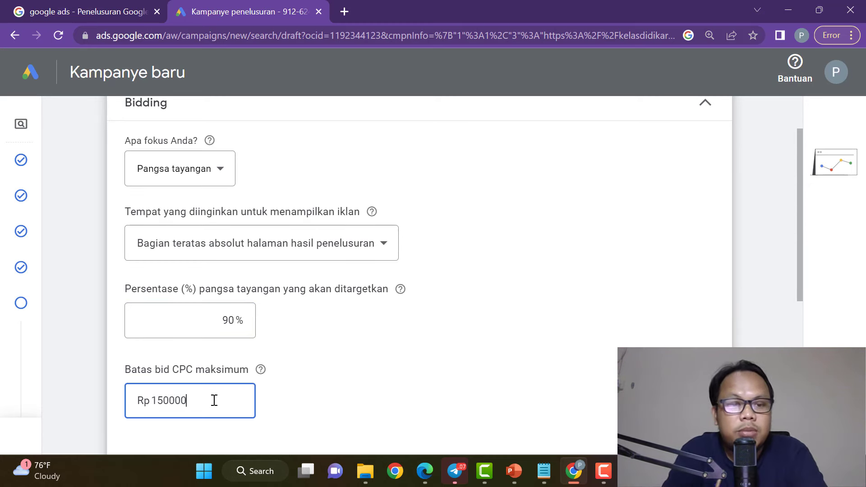
type("0")
key("BackSpace")
left_click(328, 399)
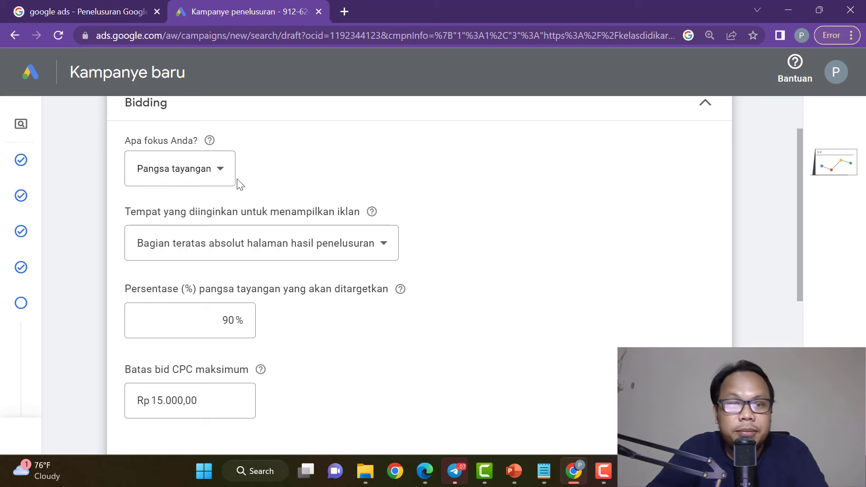
scroll(319, 296, "up", 1)
scroll(318, 296, "down", 3)
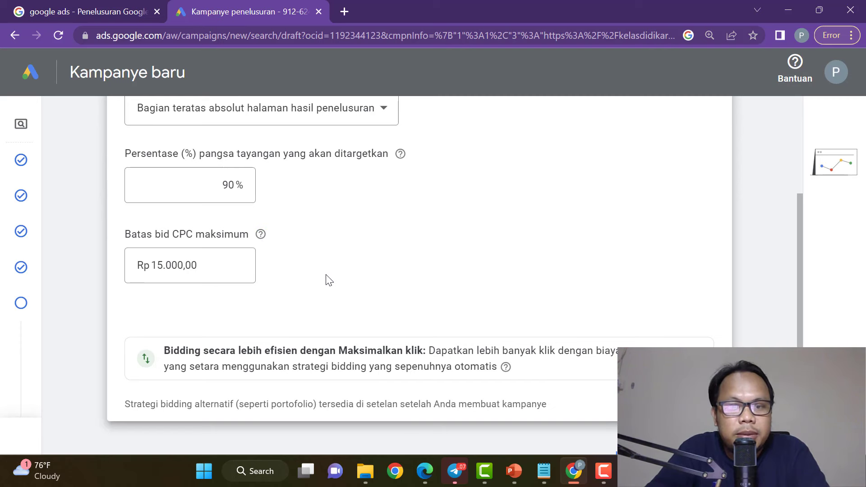
scroll(329, 281, "up", 3)
Choose Konversi (conversions) as the bidding focus.
left_click(218, 236)
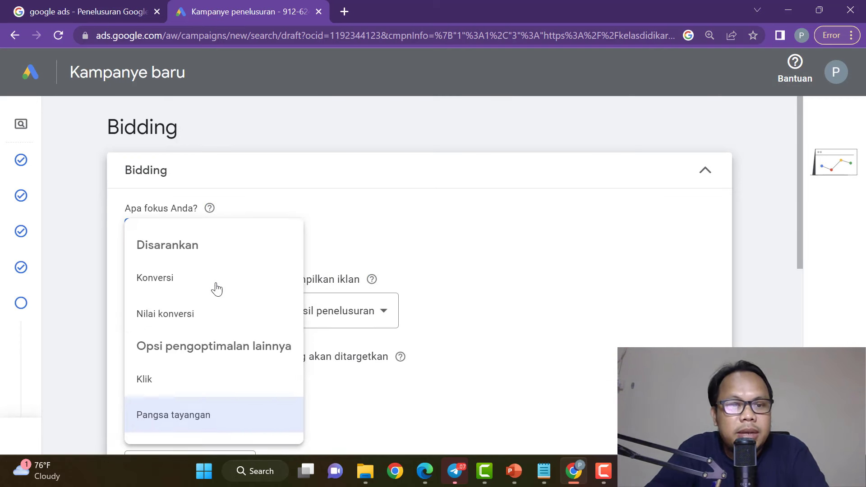
left_click(185, 285)
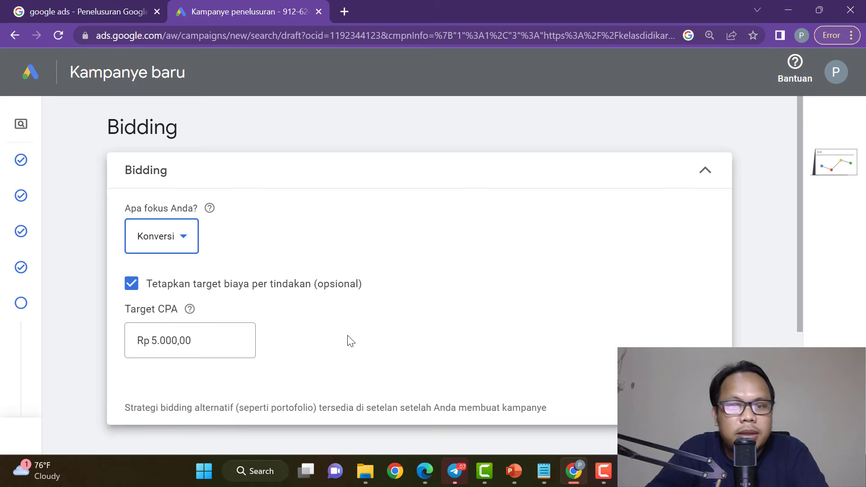
scroll(244, 298, "down", 4)
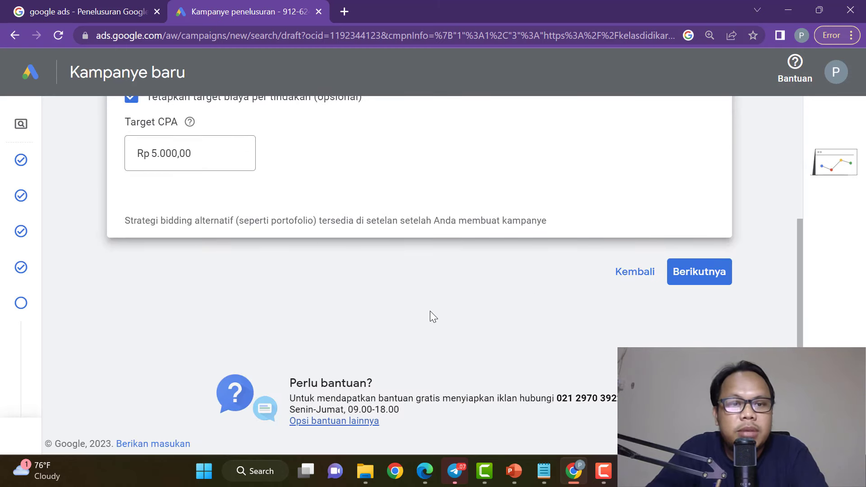
scroll(497, 327, "up", 2)
Continue to the Setelan kampanye step and highlight its heading and description.
left_click(716, 345)
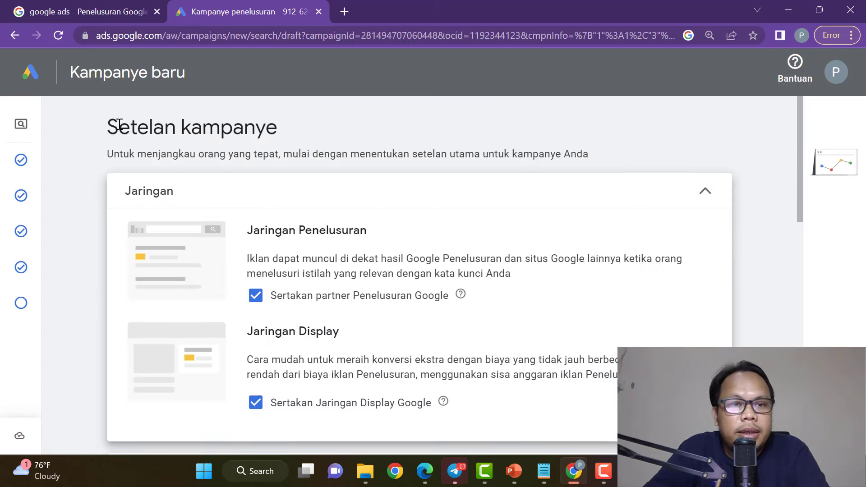
left_click_drag(117, 122, 287, 120)
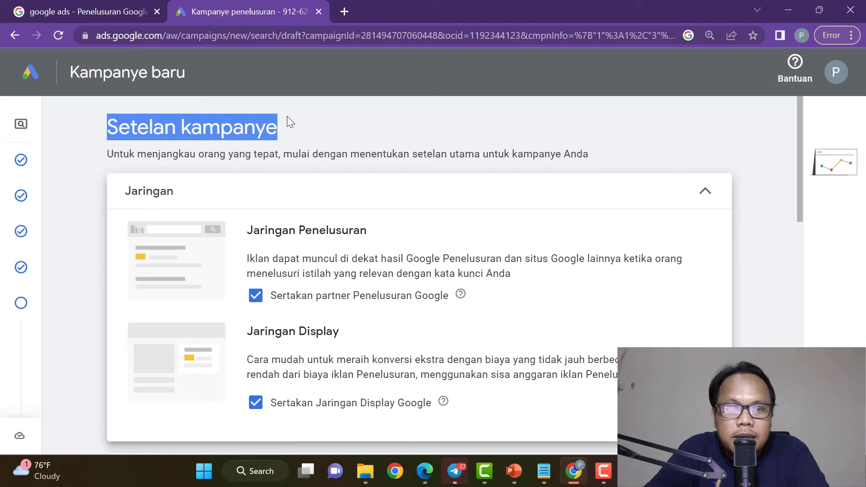
left_click_drag(109, 156, 589, 154)
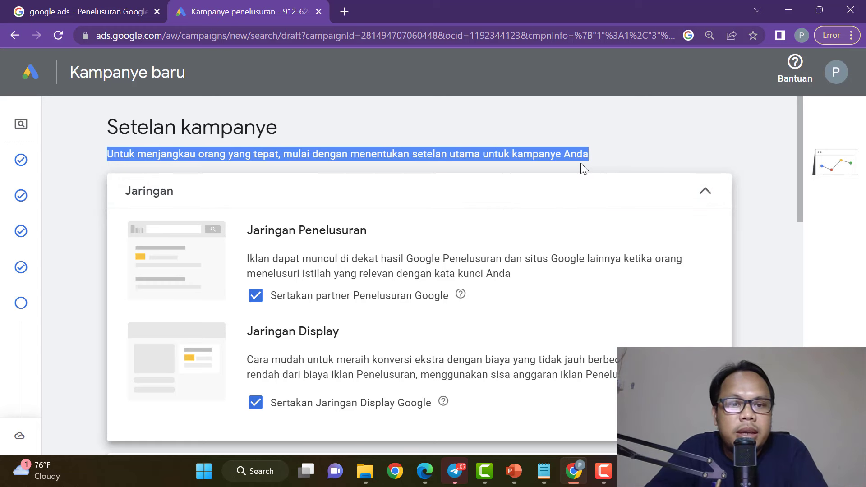
Untick 'Sertakan partner Penelusuran Google' to exclude Google search partners.
left_click(594, 156)
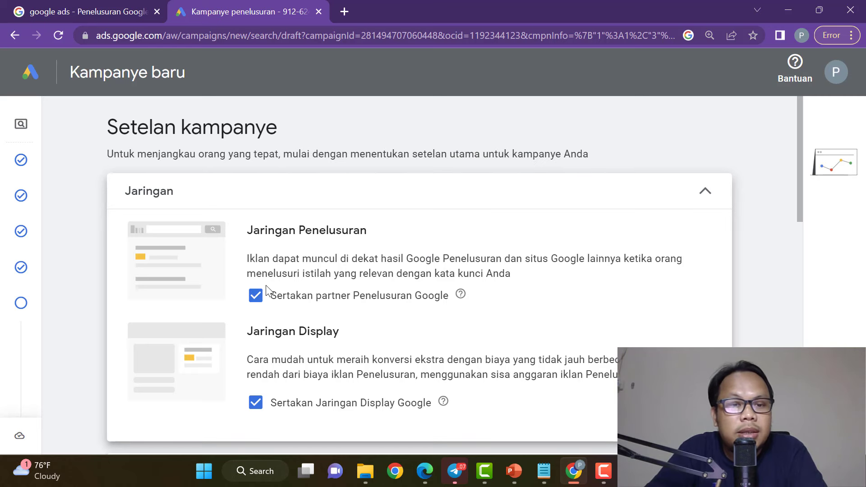
left_click(255, 303)
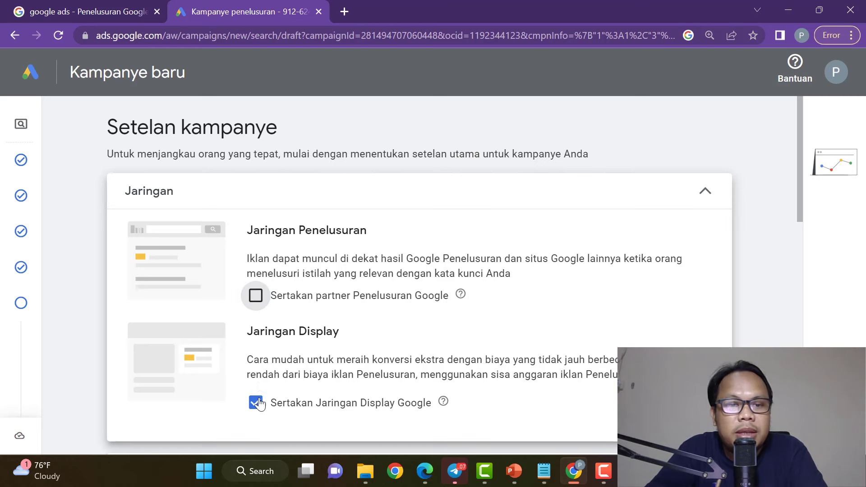
left_click_drag(258, 405, 246, 378)
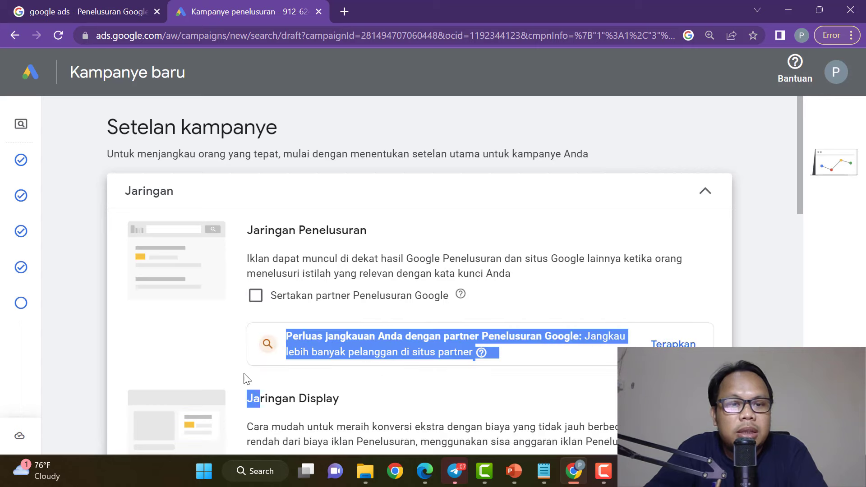
left_click(215, 350)
Untick 'Sertakan Jaringan Display Google' to exclude the Google Display Network.
scroll(293, 356, "down", 4)
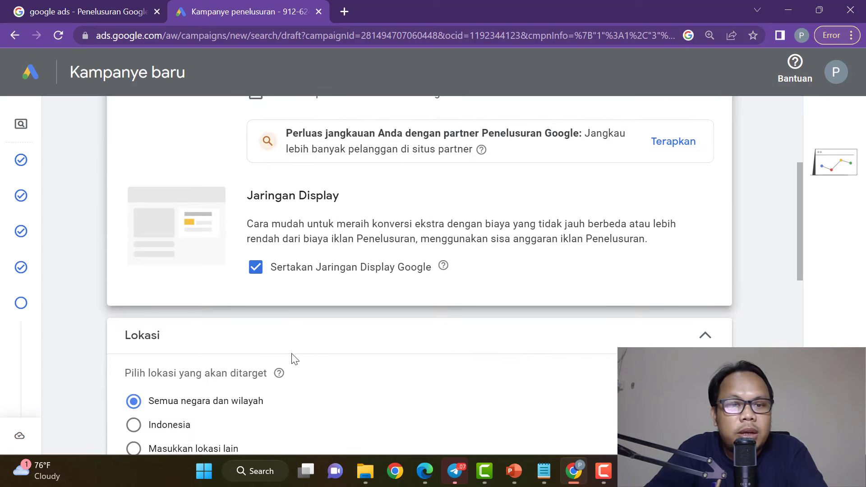
left_click(256, 267)
scroll(489, 301, "up", 1)
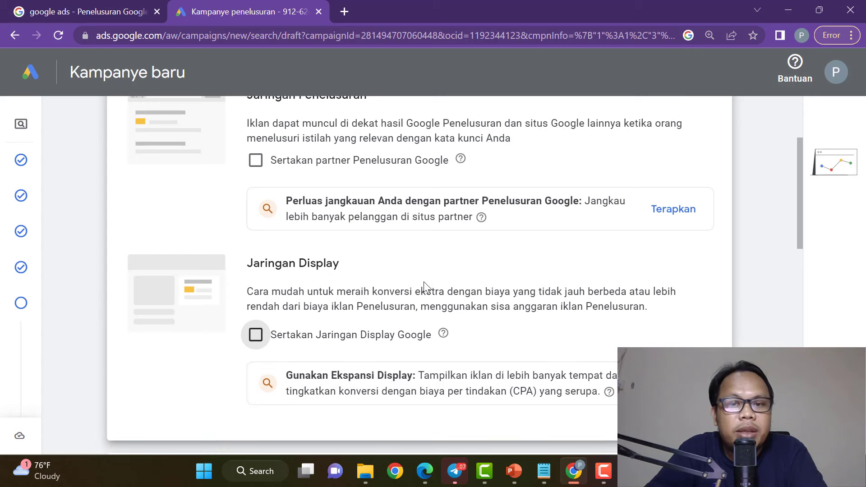
scroll(423, 281, "down", 3)
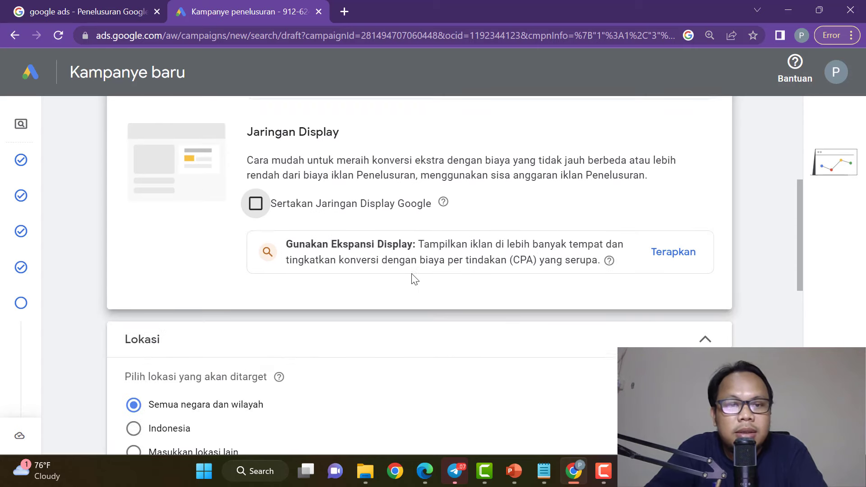
scroll(410, 279, "up", 4)
scroll(261, 246, "down", 4)
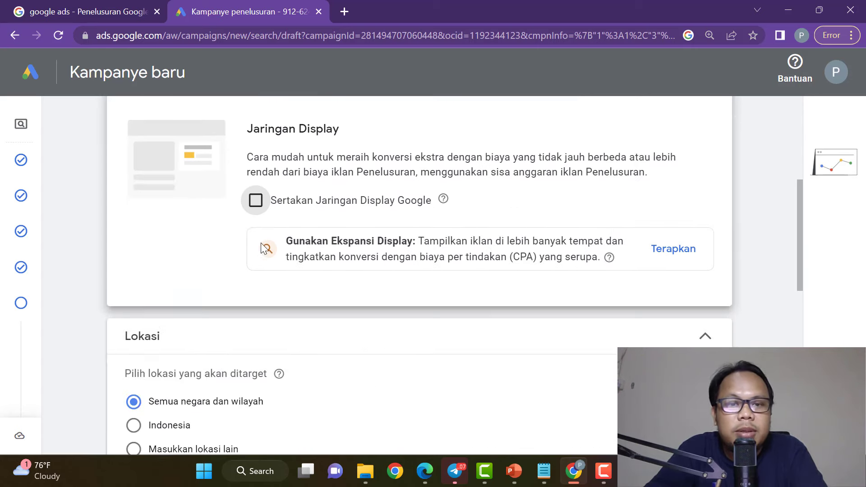
scroll(271, 239, "up", 6)
scroll(262, 223, "down", 3)
scroll(280, 270, "down", 4)
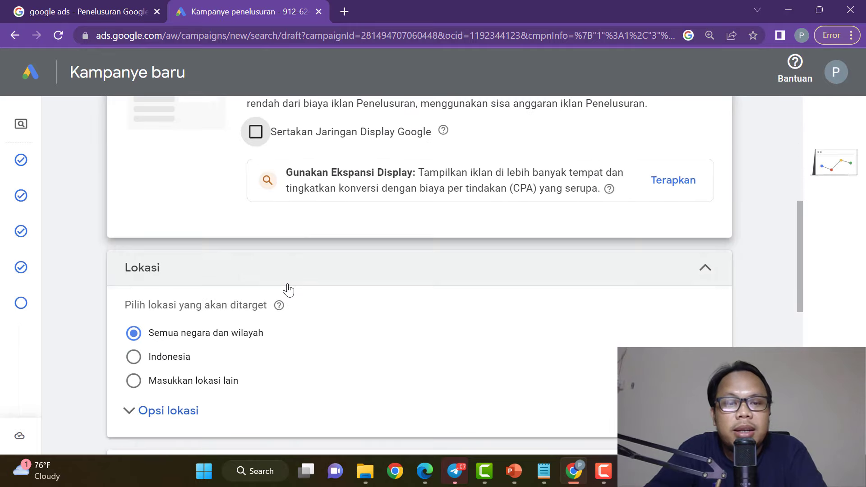
scroll(257, 217, "down", 3)
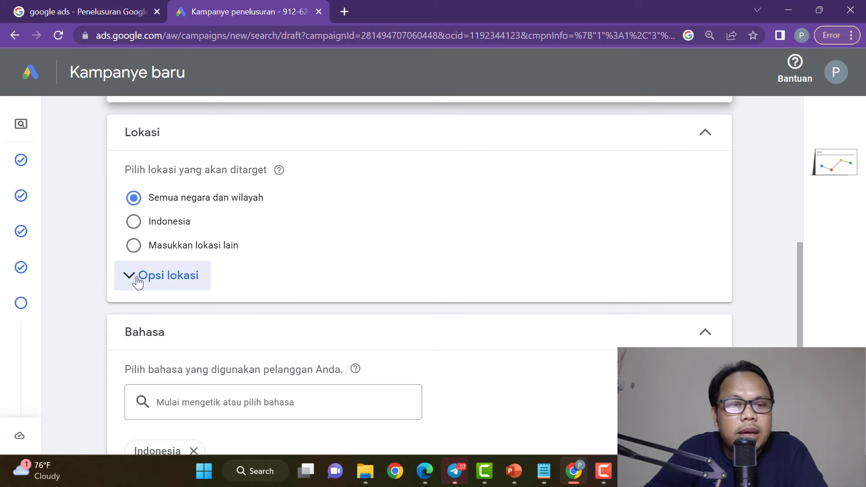
Target Indonesia as the campaign location, then bring the Edge browser forward.
left_click(134, 221)
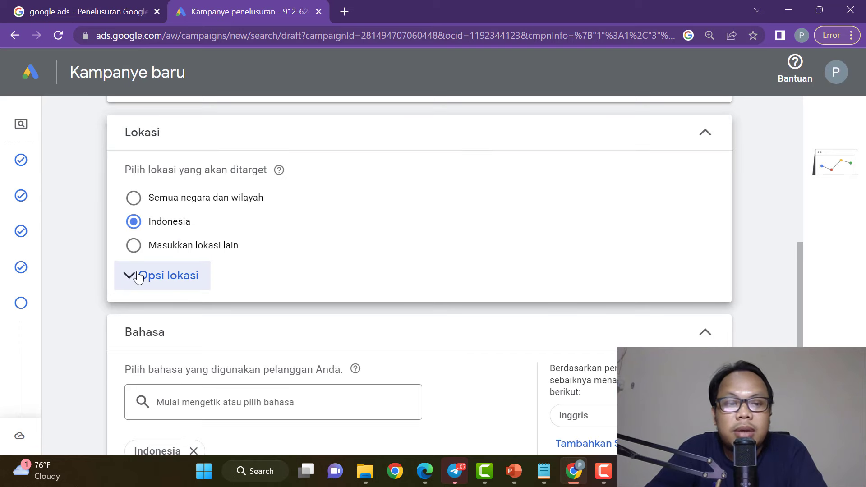
left_click(134, 246)
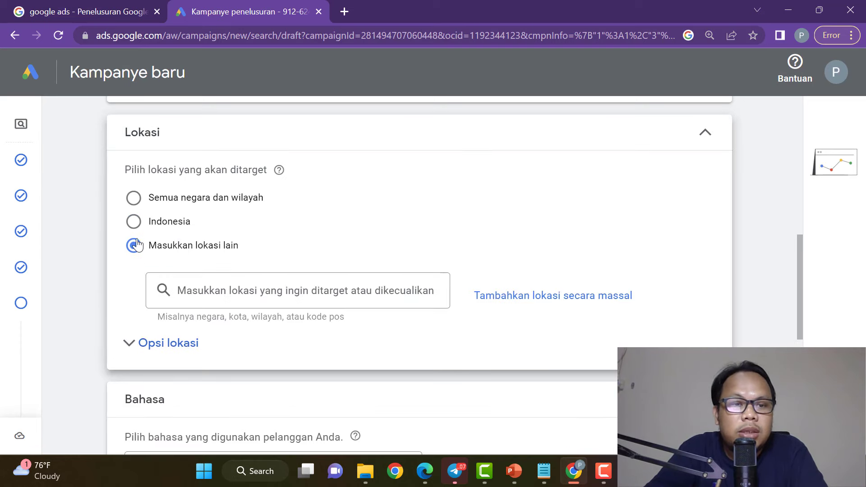
left_click(134, 224)
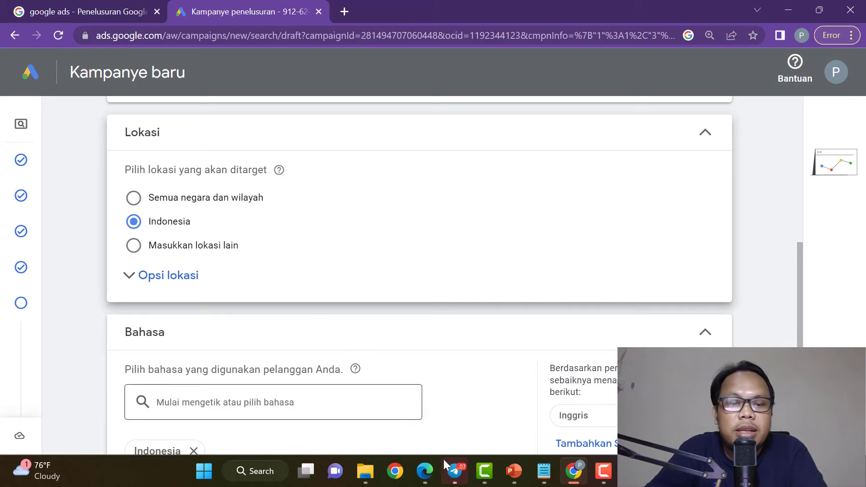
left_click(429, 478)
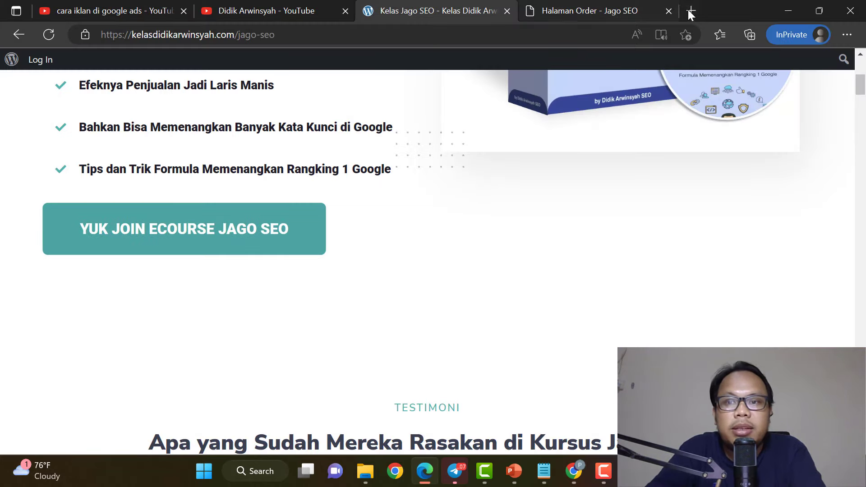
In a new tab, search google.com for 'google trends' and open the Google Trends site.
left_click(691, 10)
type("google.com")
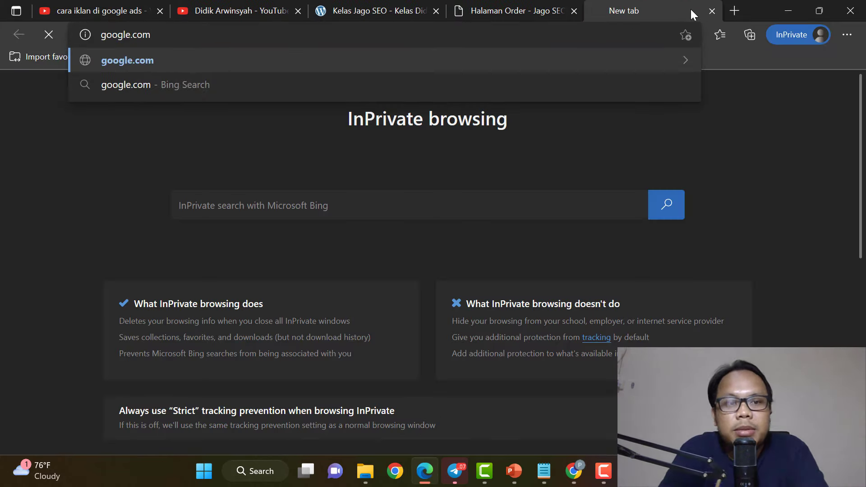
key("Return")
type("go")
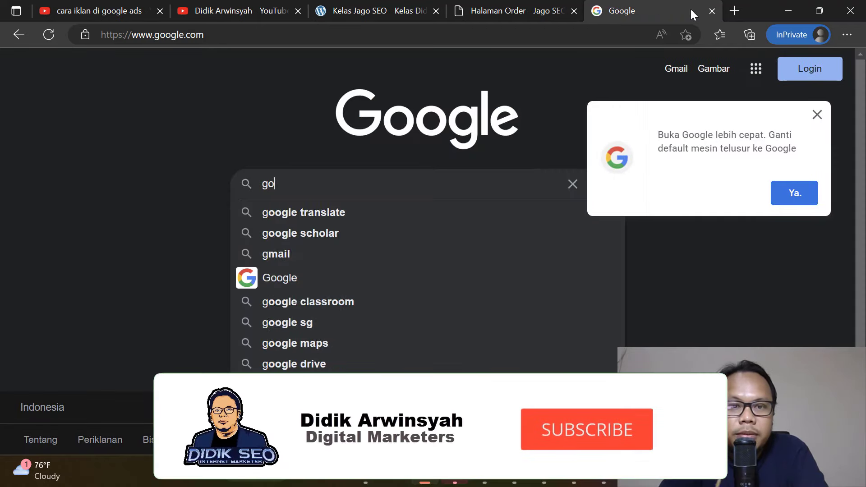
type("ogle tren")
key("BackSpace")
type("ends")
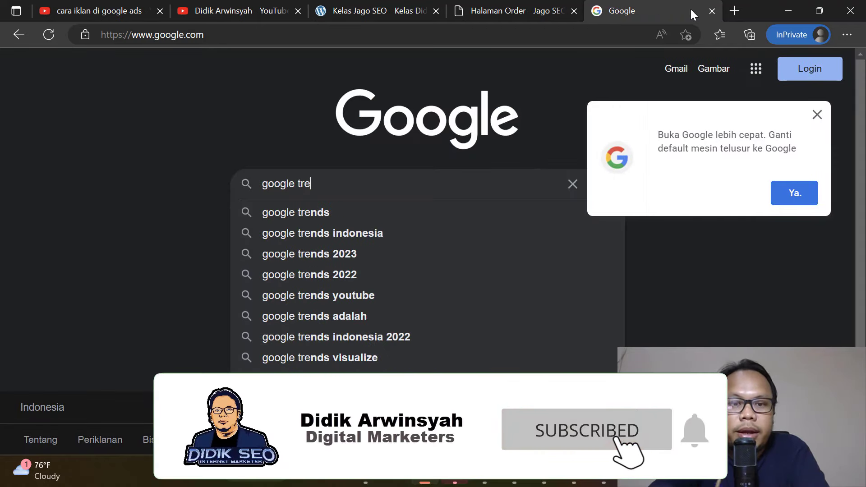
key("Return")
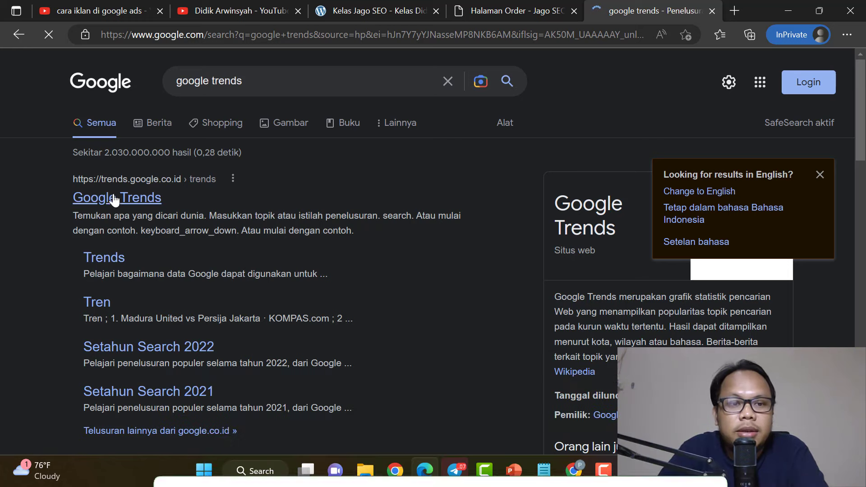
left_click(117, 197)
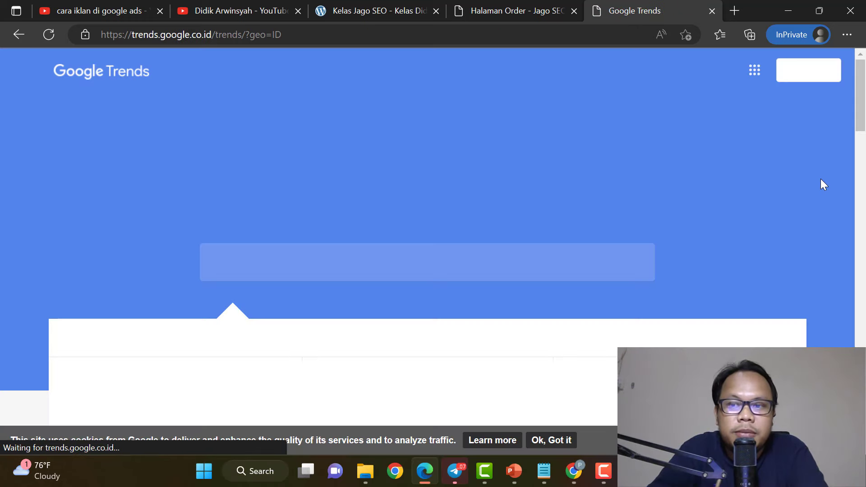
Look up search interest for 'kursus seo' and review the chart and subregions.
type("kursus seo")
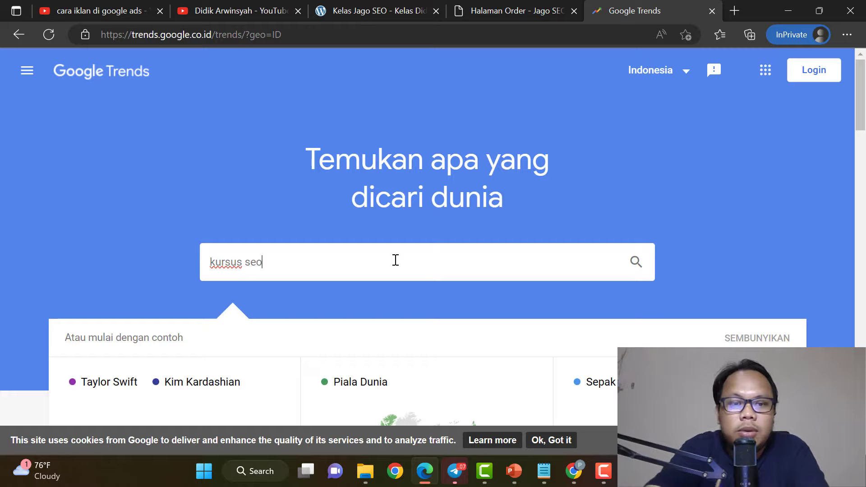
key("Return")
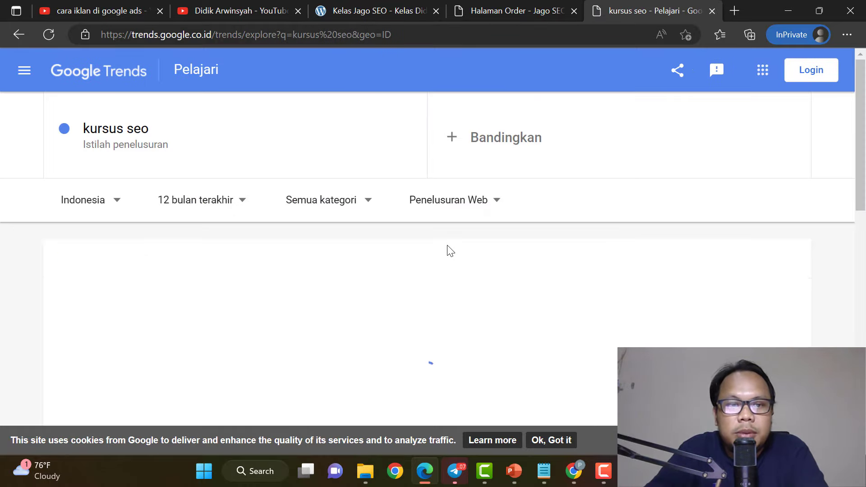
scroll(449, 252, "down", 4)
scroll(451, 254, "up", 3)
scroll(449, 256, "down", 8)
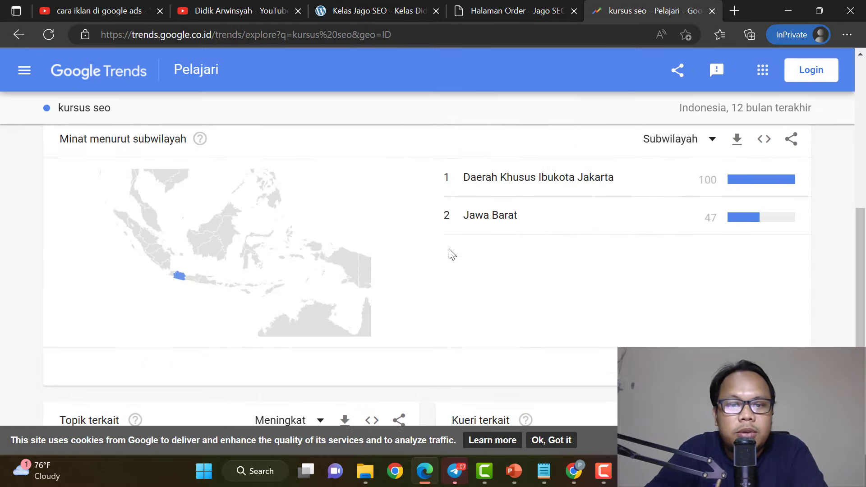
scroll(518, 215, "up", 1)
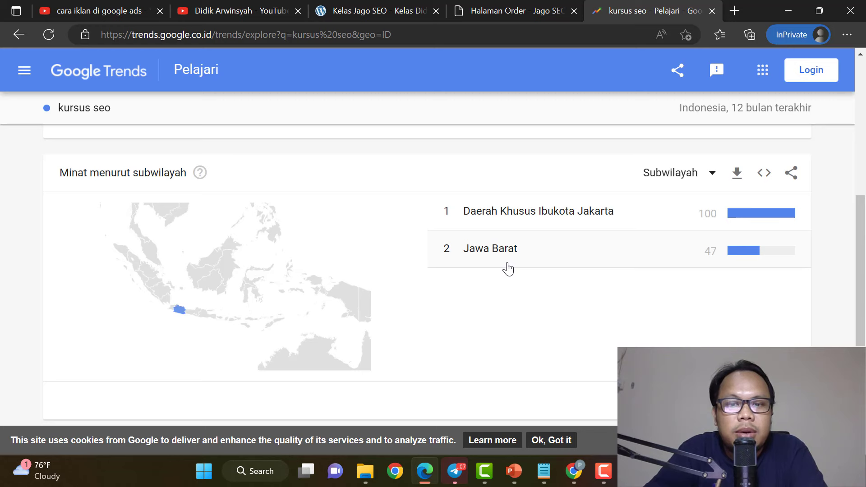
scroll(508, 269, "up", 9)
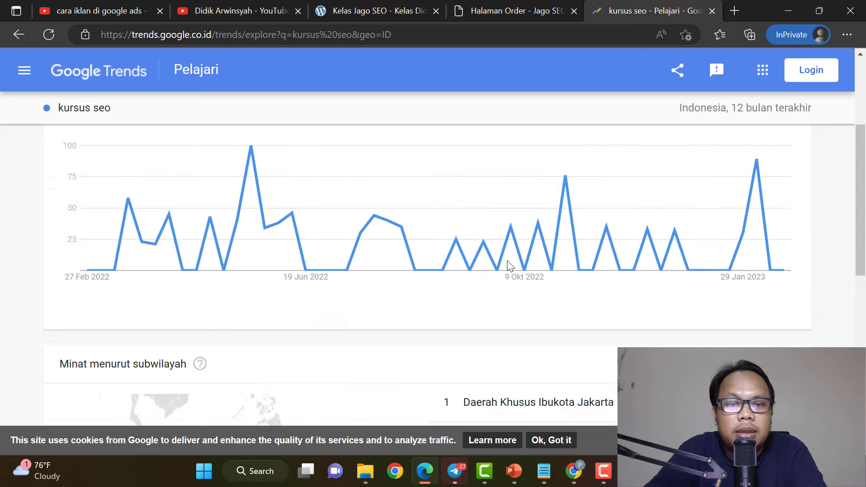
scroll(513, 300, "down", 2)
scroll(516, 307, "down", 5)
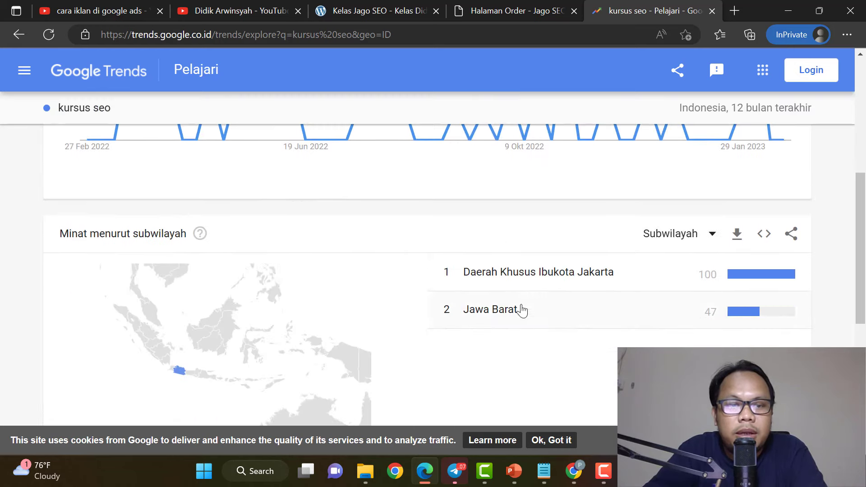
scroll(310, 248, "up", 8)
Replace the search term with 'seo' to view its interest by Indonesian region.
left_click(174, 128)
type("seo")
key("Return")
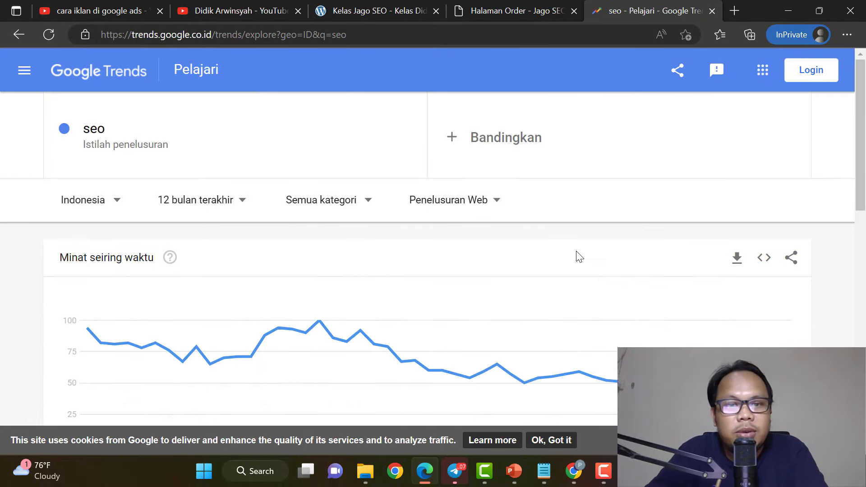
scroll(576, 253, "down", 9)
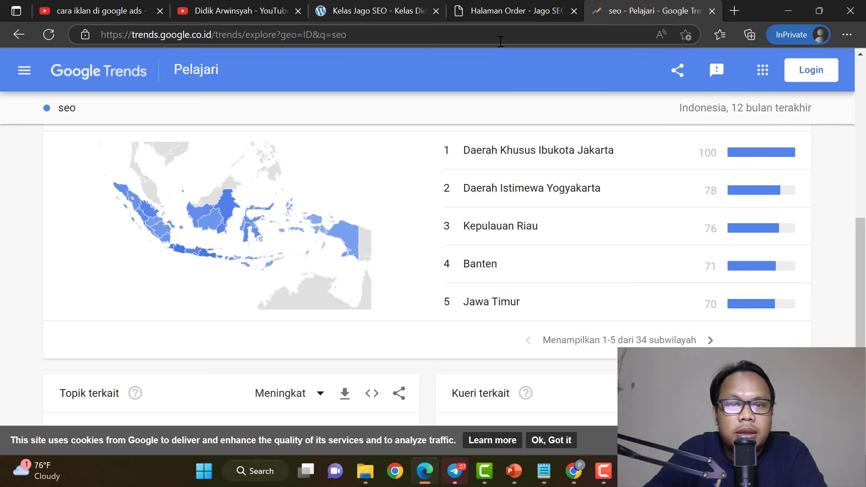
mouse_move(382, 11)
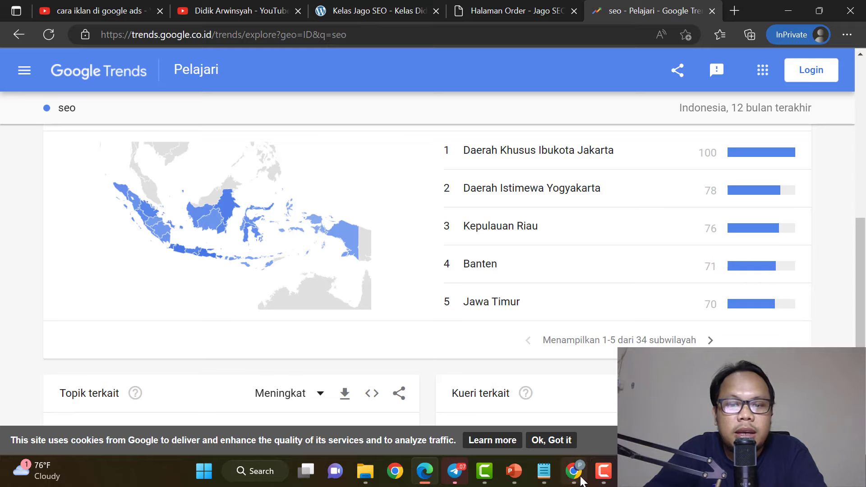
Return to the Kampanye baru form and toggle Opsi lokasi to review Target and Kecualikan.
left_click(573, 471)
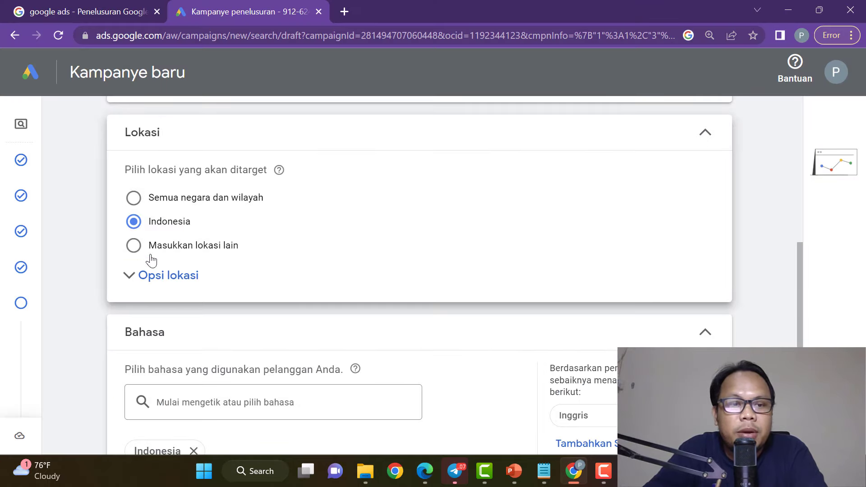
left_click(152, 277)
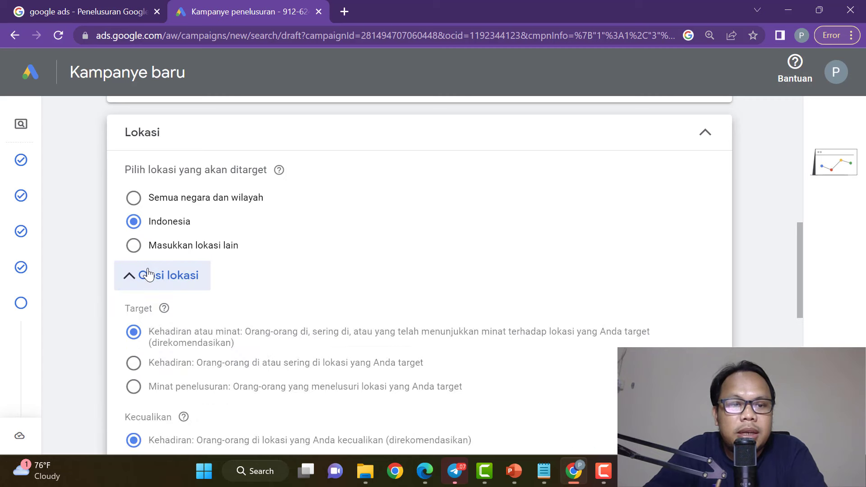
left_click(149, 275)
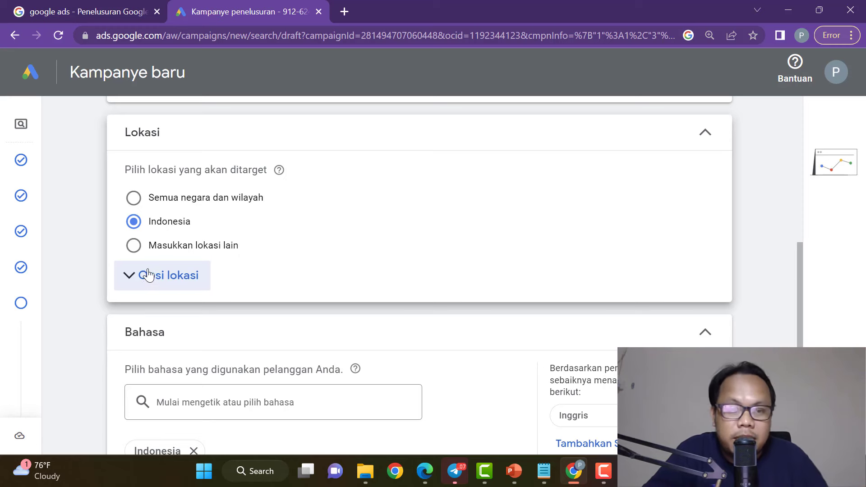
left_click(134, 273)
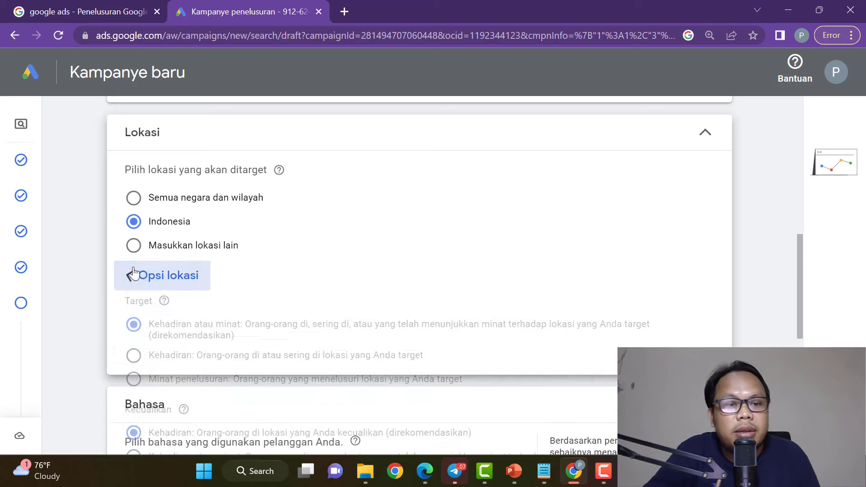
left_click(163, 284)
left_click(163, 285)
scroll(176, 297, "down", 3)
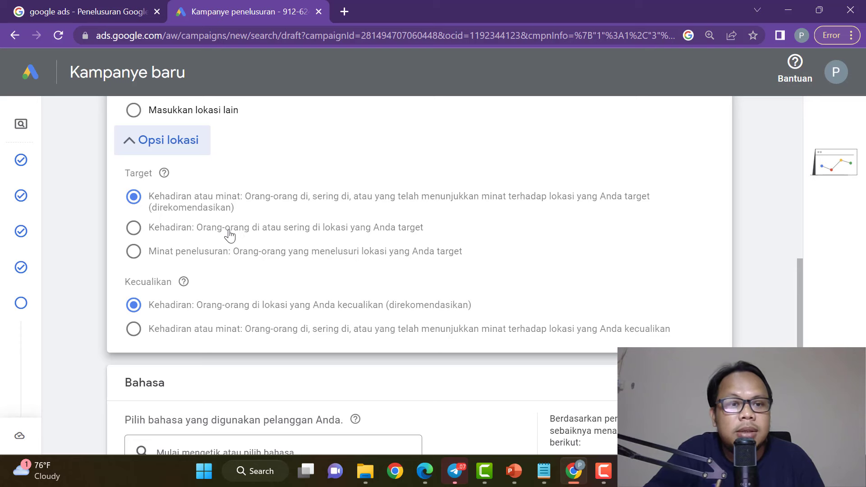
left_click(165, 144)
scroll(288, 226, "up", 2)
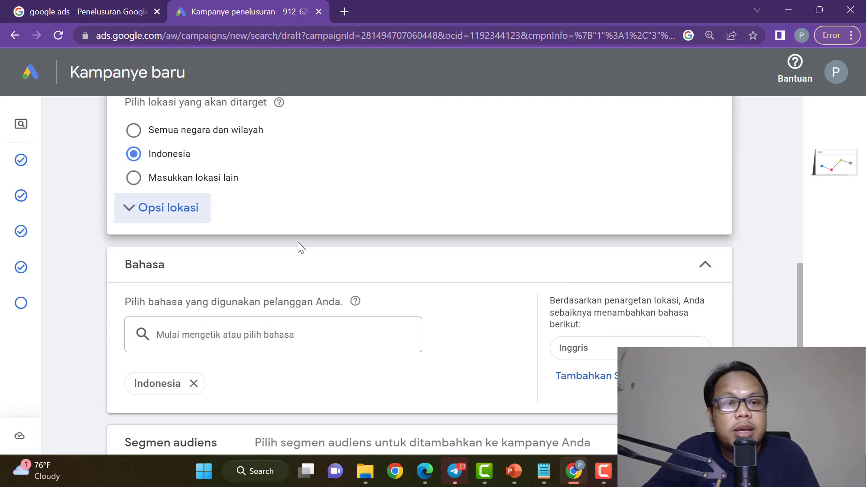
Search 'ing' in the Bahasa field and add Inggris alongside Indonesia.
scroll(298, 242, "up", 2)
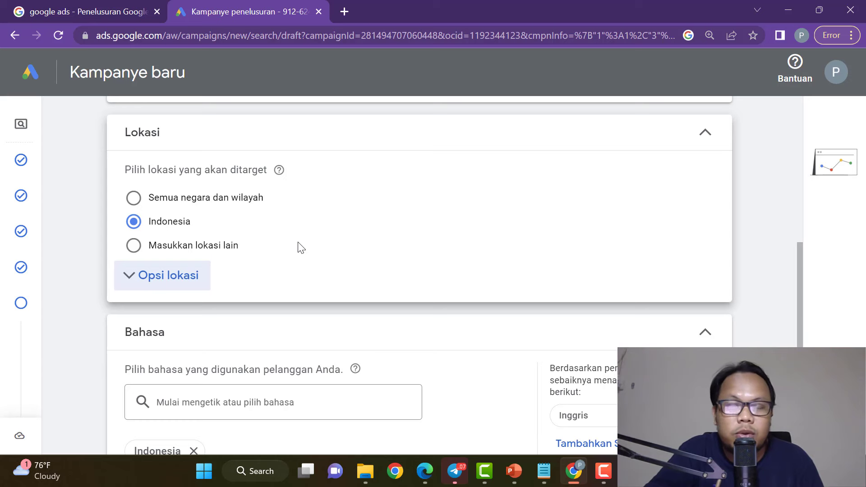
scroll(302, 248, "down", 2)
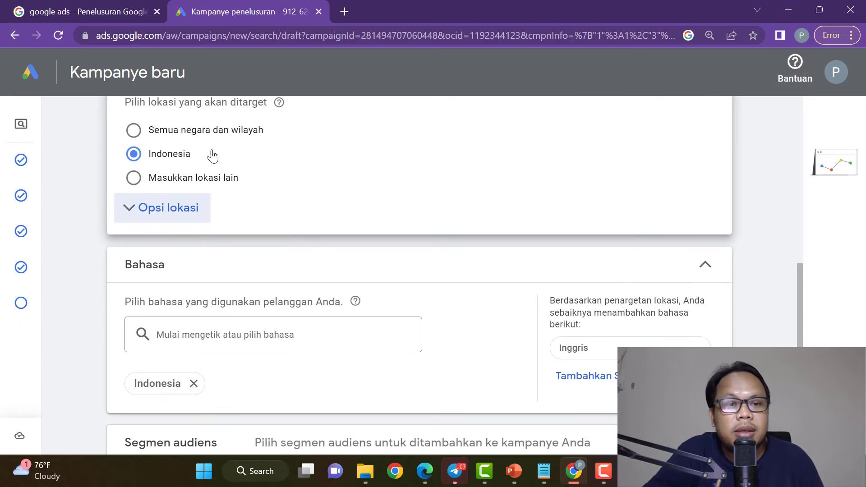
scroll(334, 234, "up", 2)
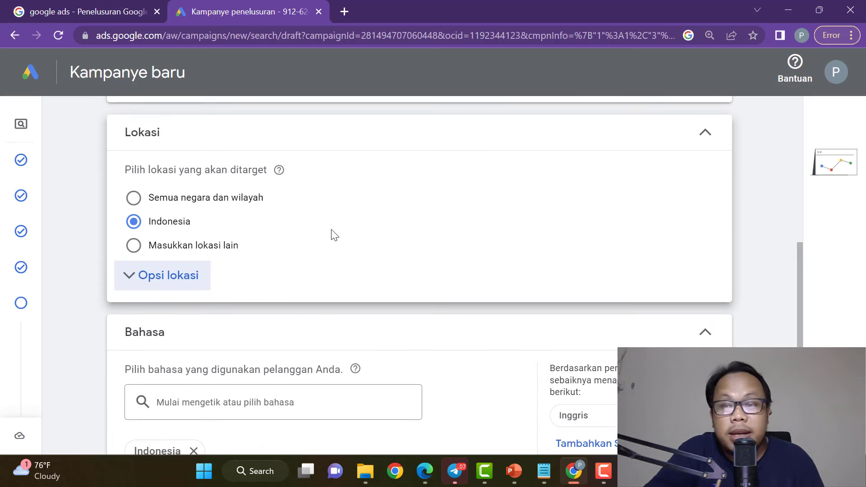
scroll(334, 234, "down", 2)
scroll(333, 233, "up", 1)
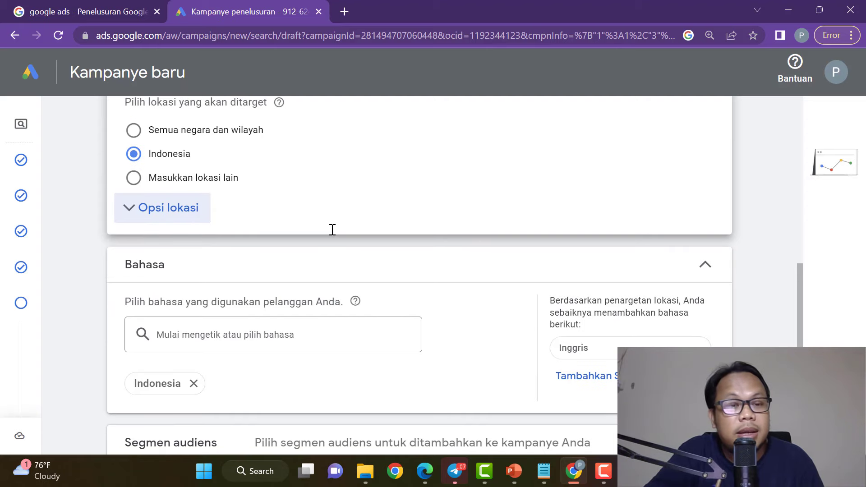
scroll(333, 231, "down", 2)
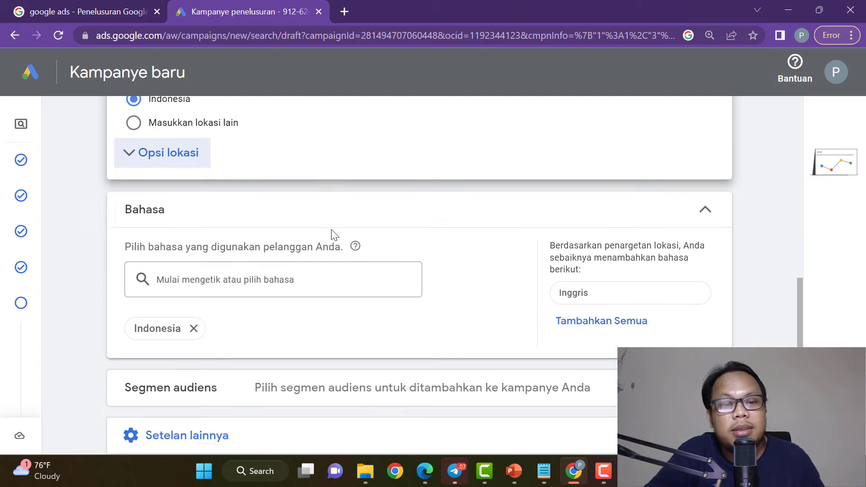
left_click(321, 269)
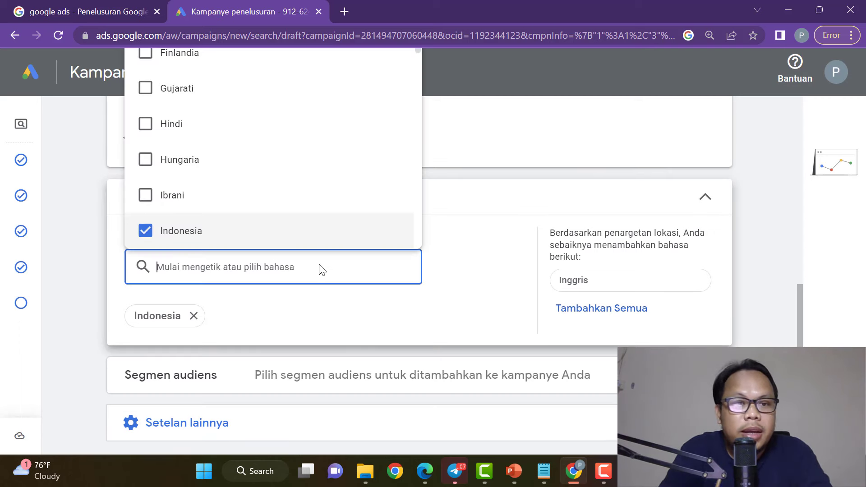
scroll(255, 185, "up", 5)
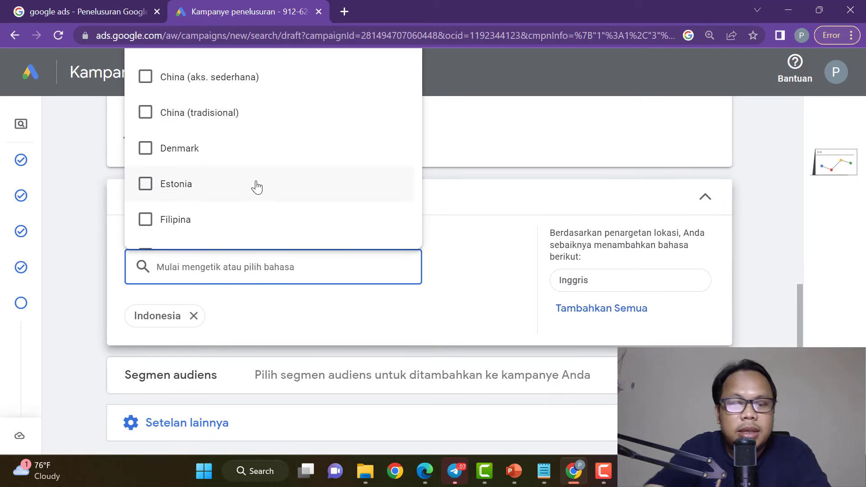
type("ing")
left_click(387, 306)
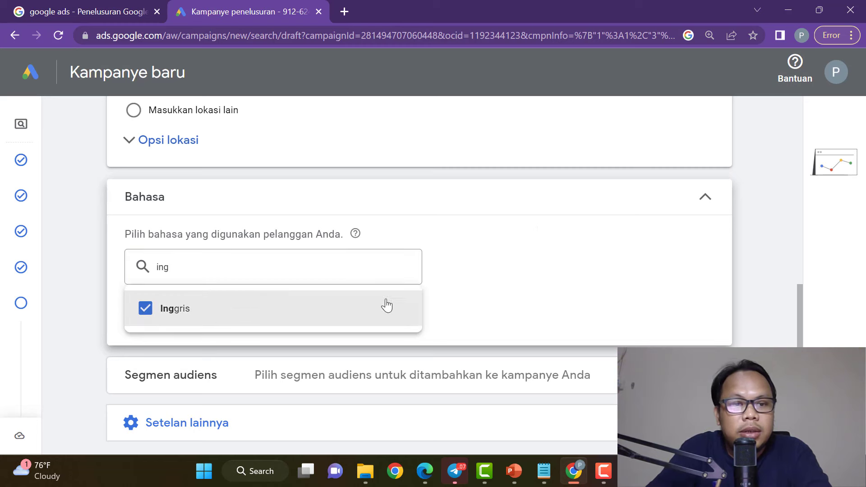
left_click(457, 285)
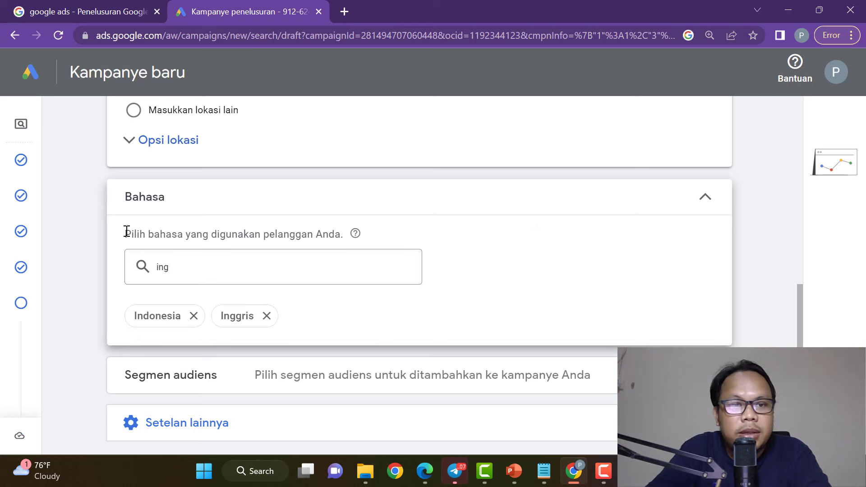
left_click_drag(127, 231, 353, 236)
left_click(437, 236)
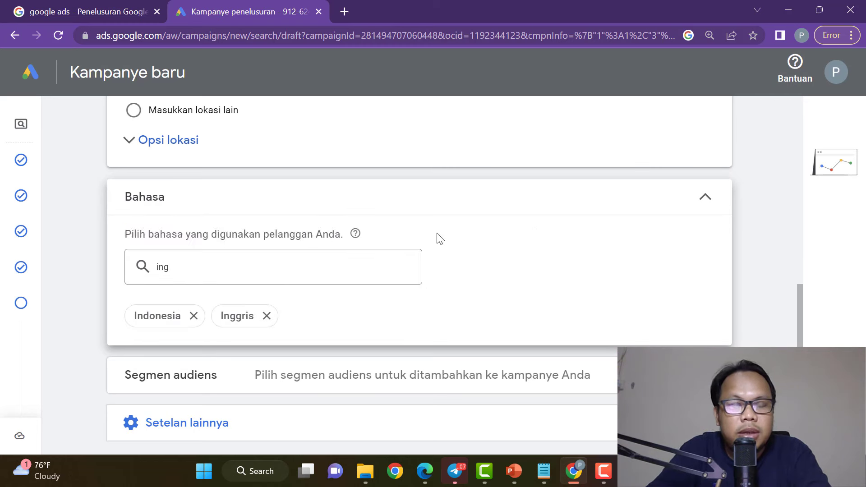
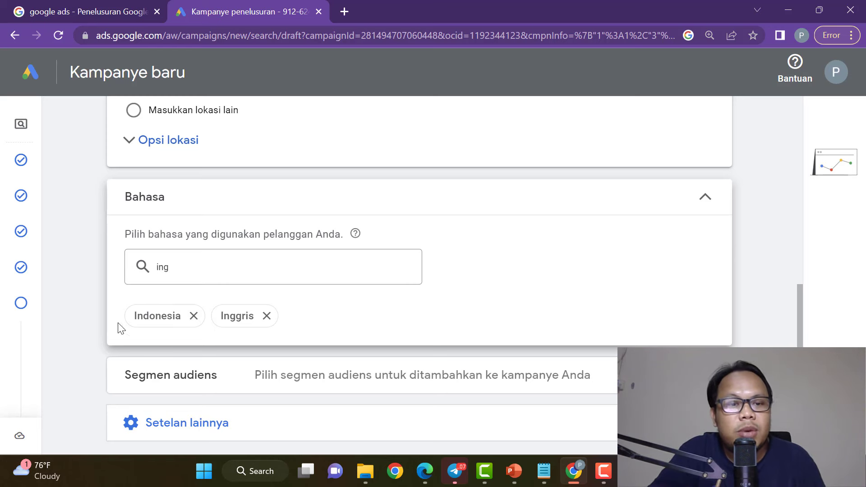
Browse the Siapa mereka audience categories, checking the Status Keluarga and Pendidikan options.
scroll(309, 298, "down", 3)
left_click(512, 256)
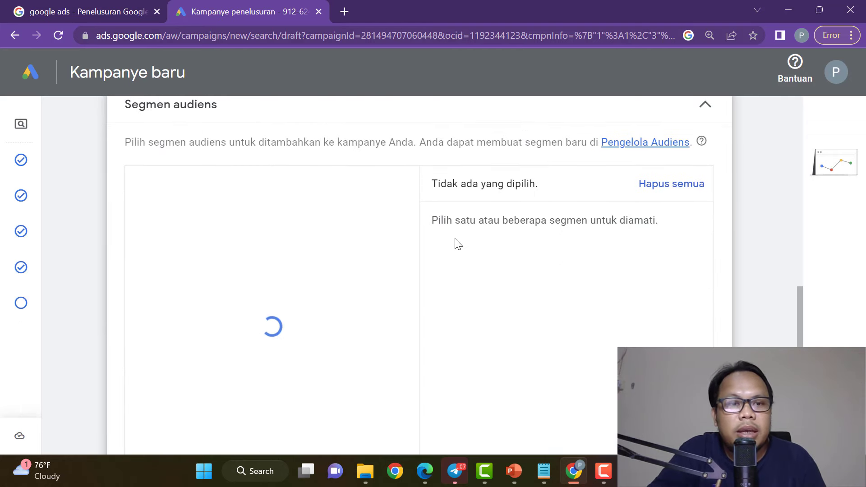
scroll(543, 176, "up", 1)
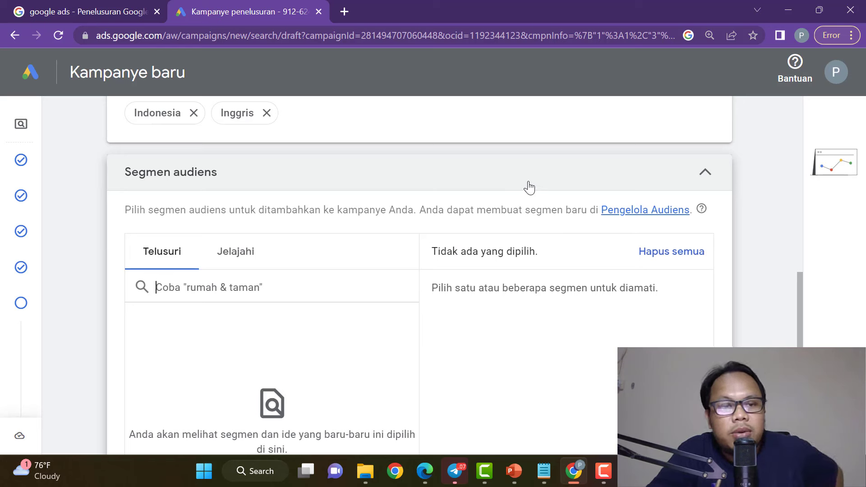
left_click(236, 267)
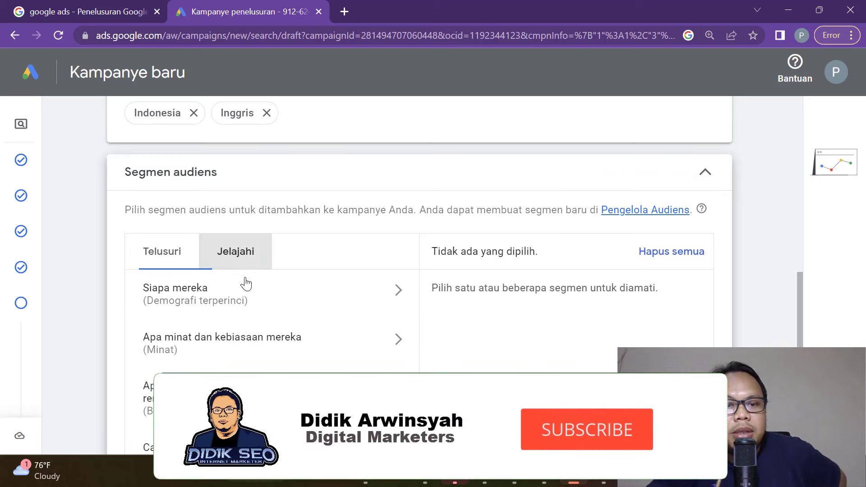
scroll(230, 304, "down", 1)
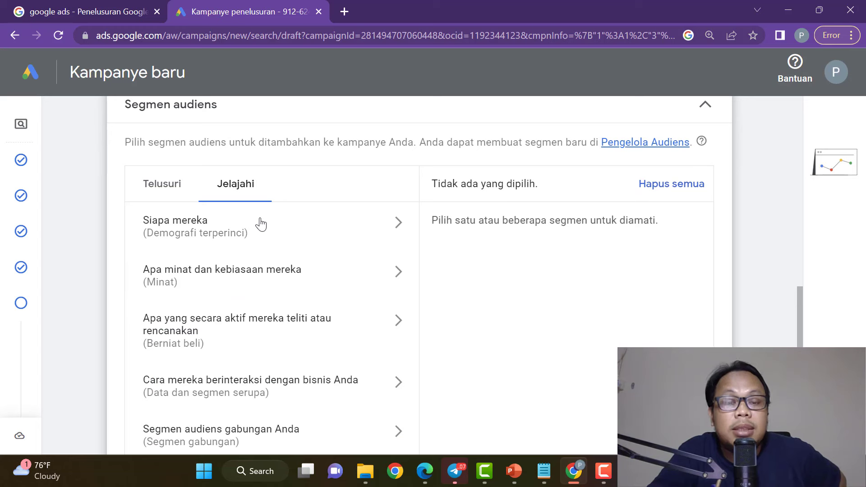
left_click(261, 227)
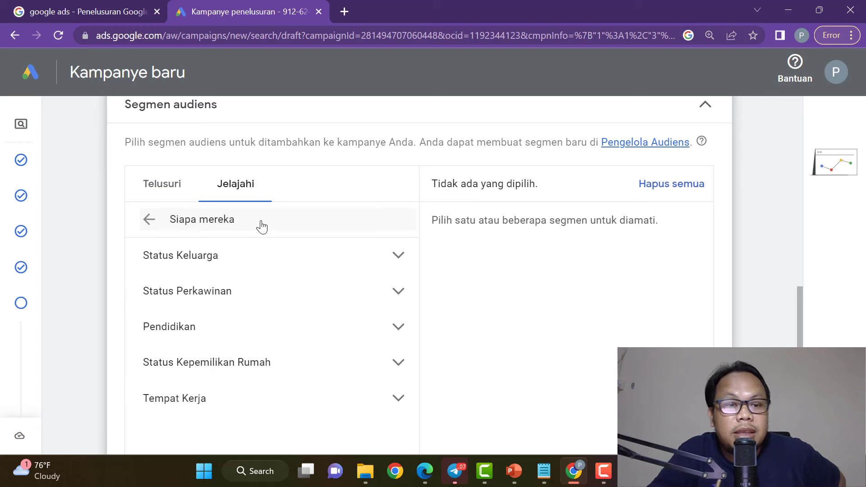
left_click(280, 256)
left_click(280, 256)
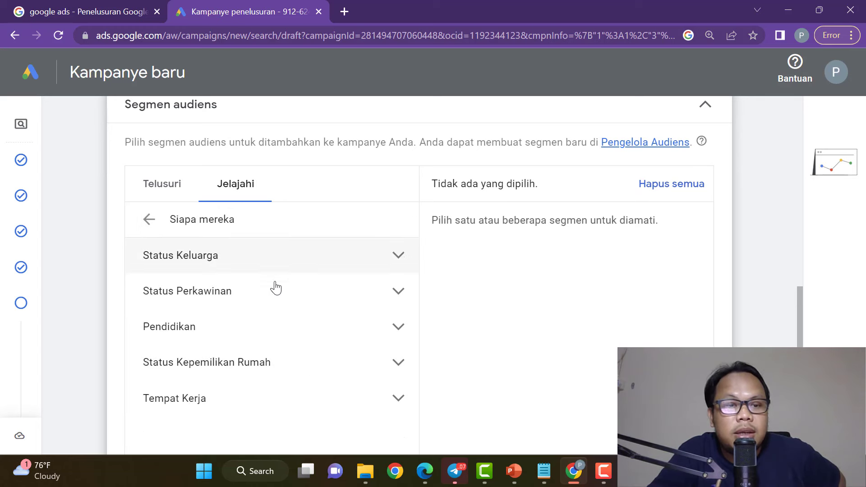
left_click(276, 334)
left_click(276, 334)
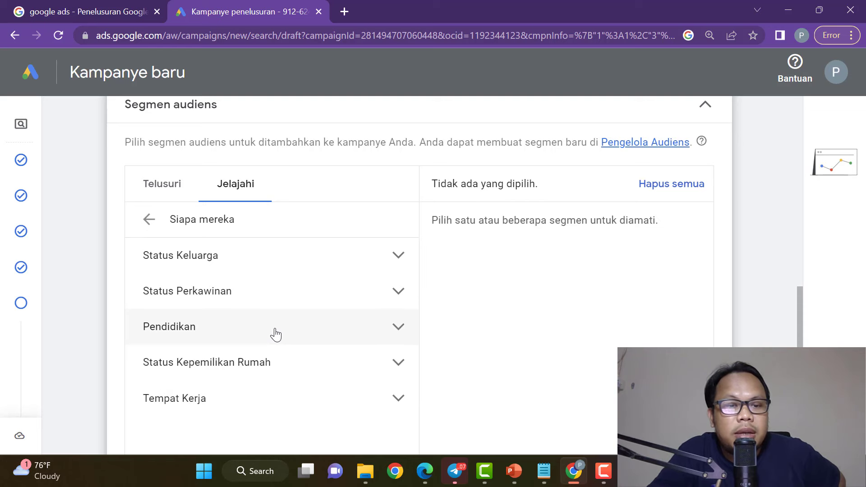
left_click(150, 221)
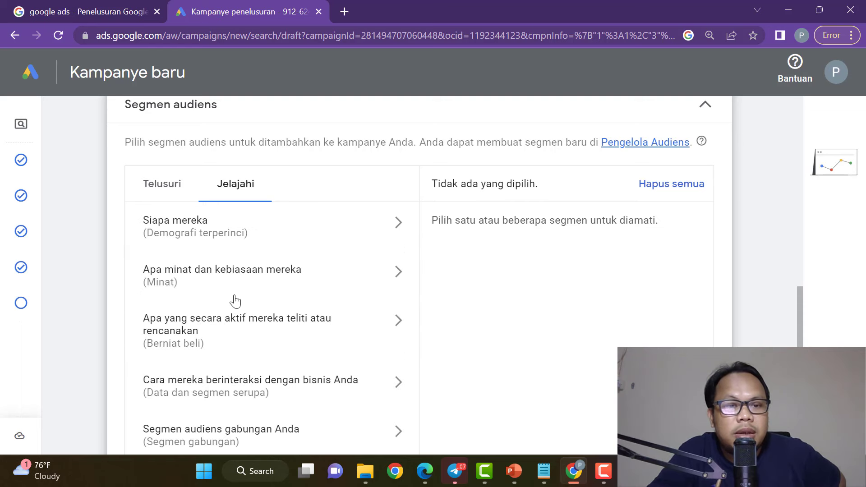
Try Kecantikan & Kebugaran as an interest segment, then remove it, leaving none selected.
left_click(242, 285)
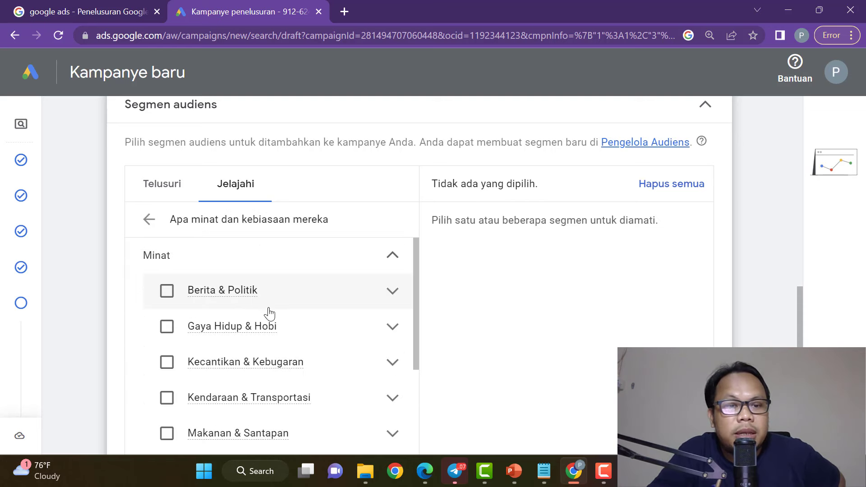
scroll(267, 311, "down", 3)
scroll(267, 318, "down", 2)
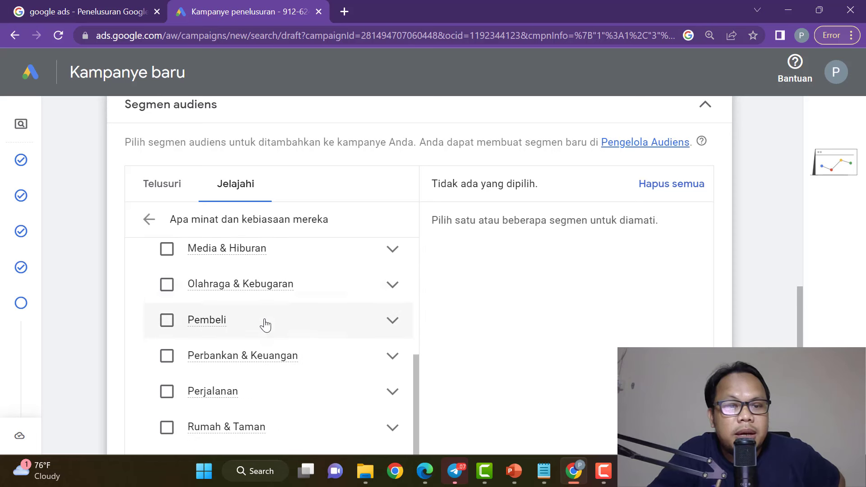
scroll(273, 371, "up", 5)
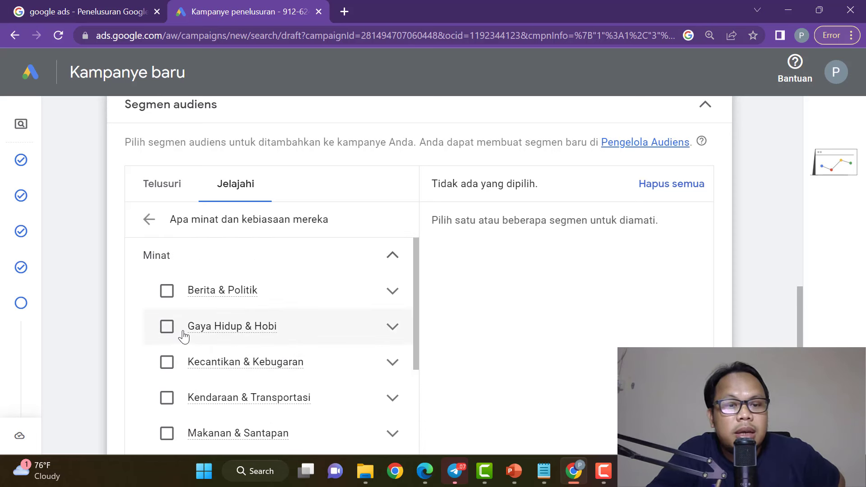
left_click(167, 363)
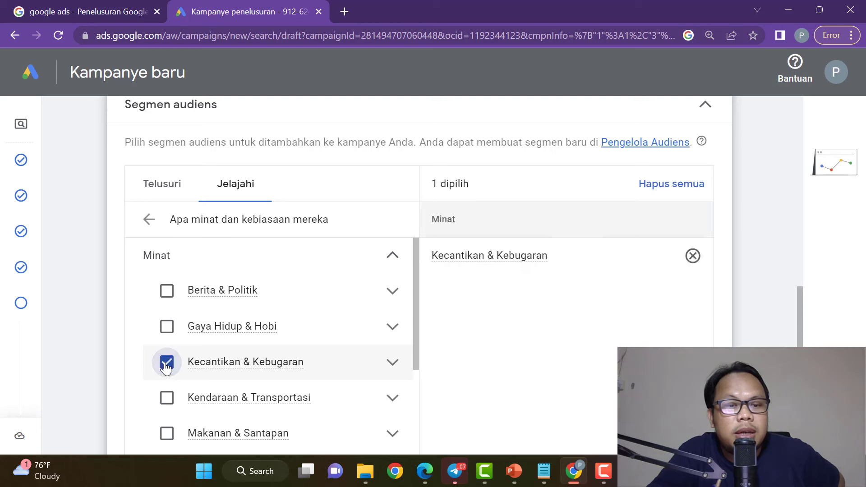
left_click(167, 363)
left_click(260, 365)
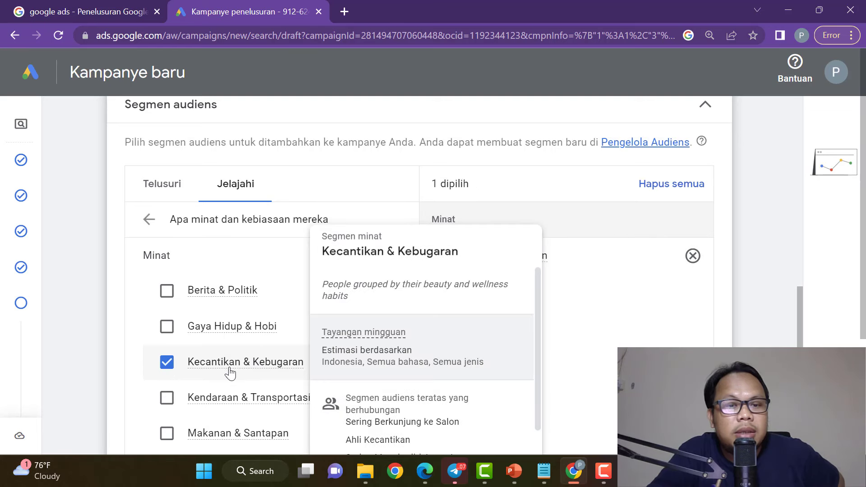
left_click(167, 362)
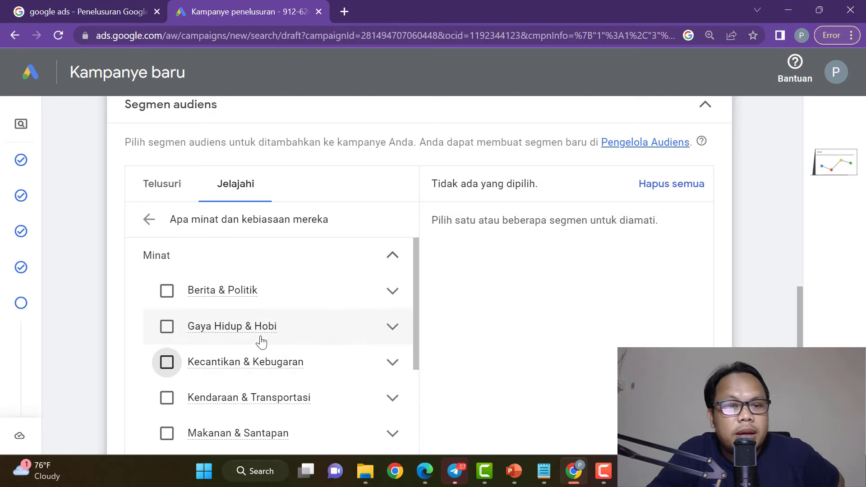
scroll(263, 341, "down", 2)
left_click(150, 220)
Set audience segments to Penargetan and collapse the Segmen audiens section.
scroll(250, 298, "down", 3)
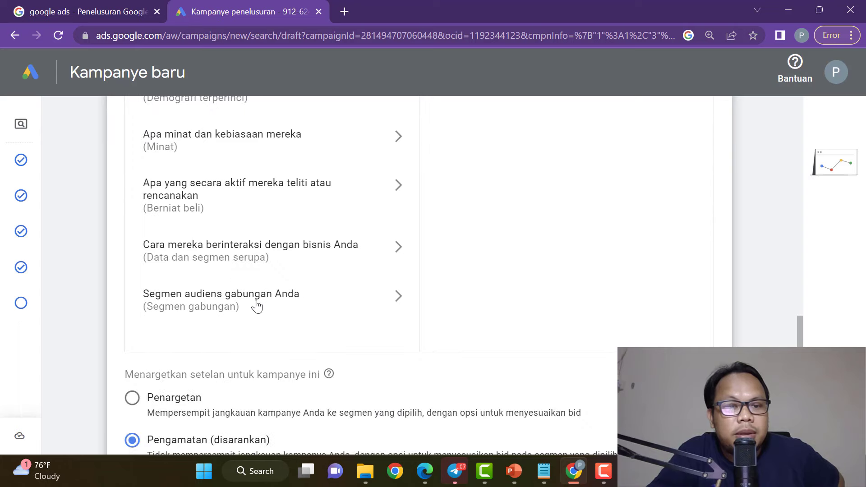
scroll(307, 326, "up", 3)
scroll(307, 327, "down", 3)
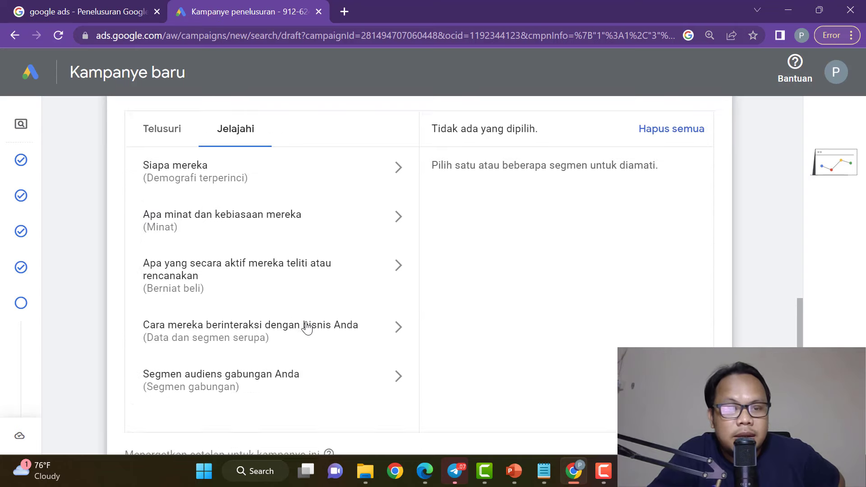
scroll(291, 264, "down", 2)
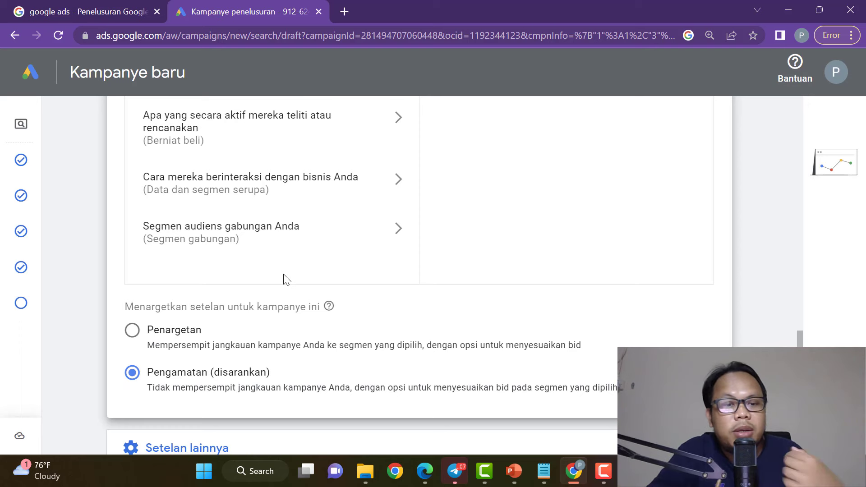
left_click(132, 330)
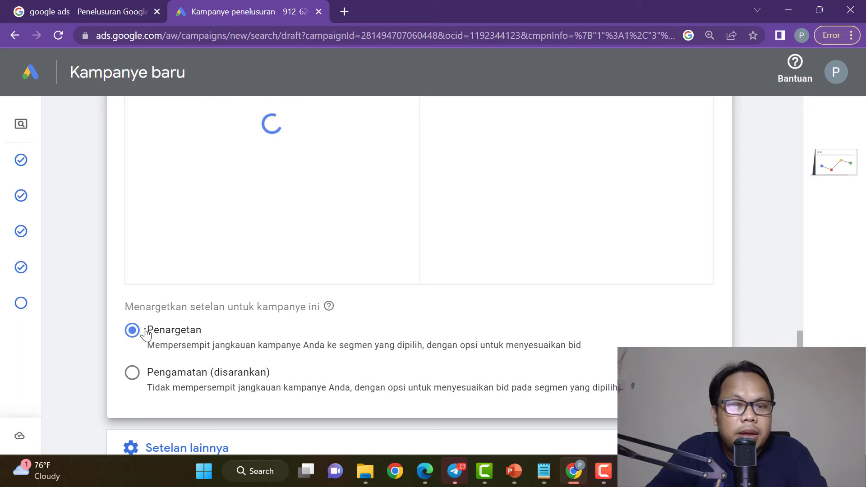
scroll(572, 306, "up", 4)
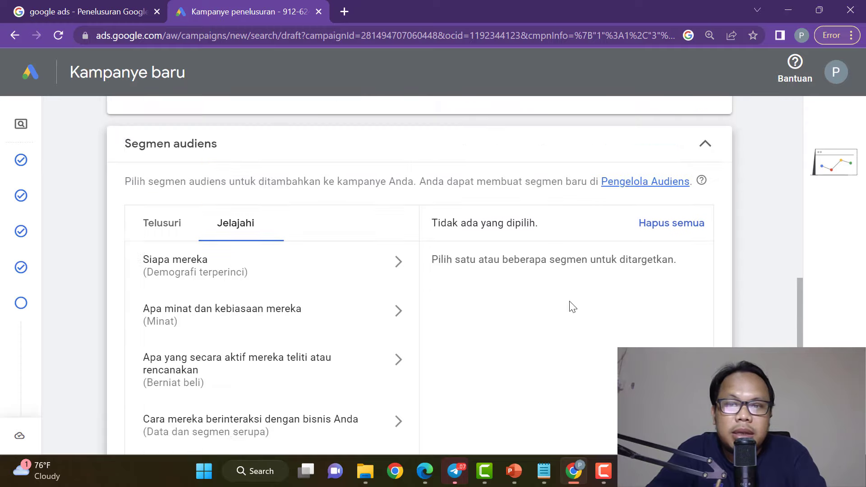
left_click(706, 242)
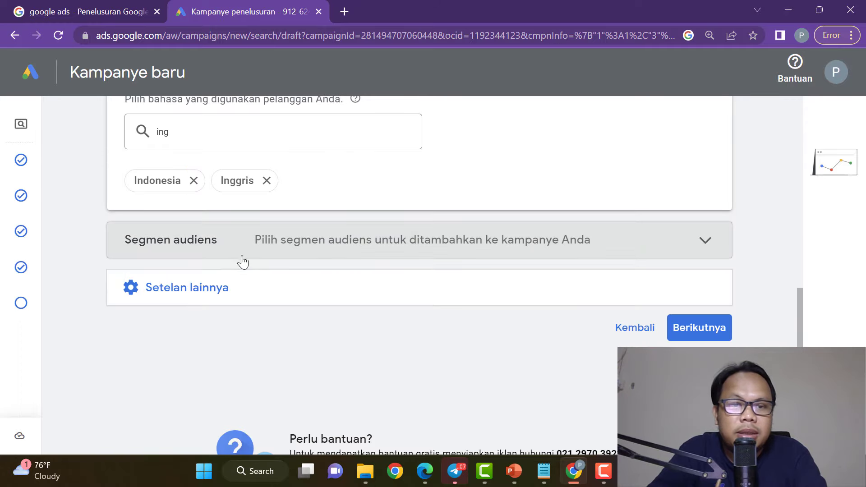
Set the campaign start date to 28 Februari 2023.
left_click(195, 288)
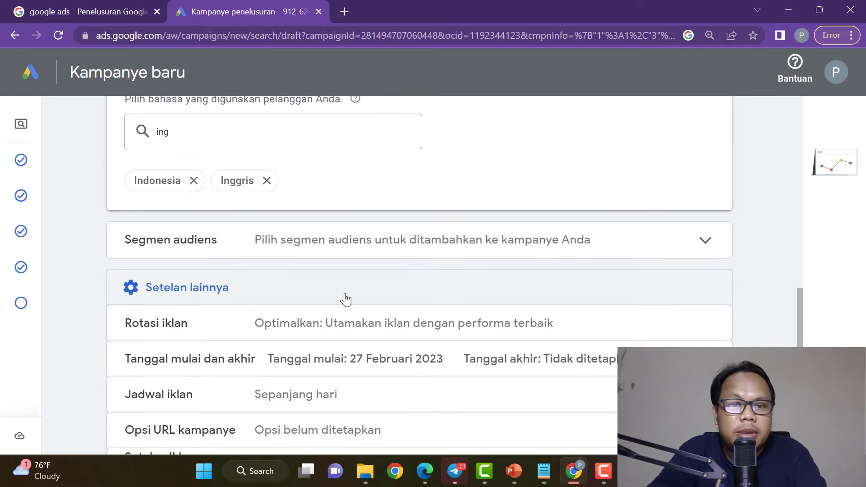
scroll(387, 302, "down", 1)
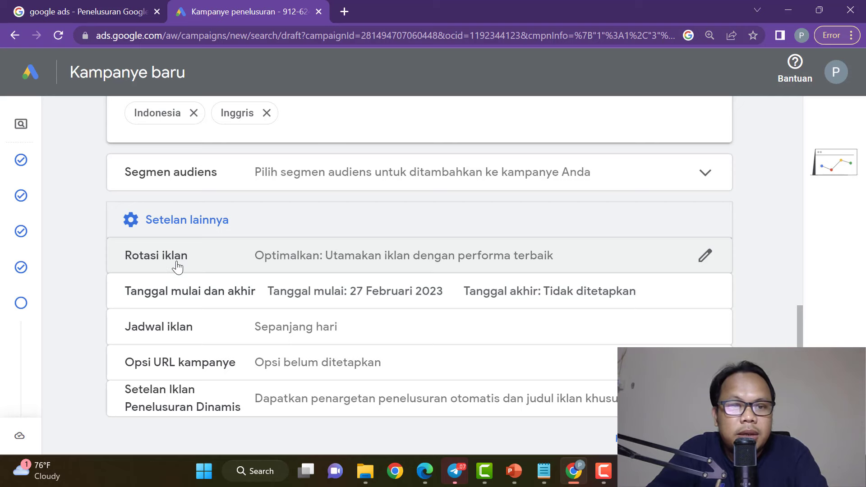
left_click(709, 294)
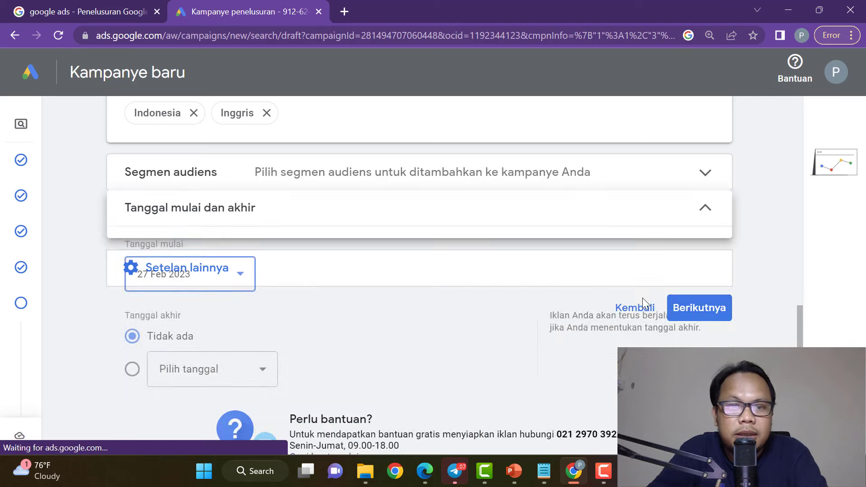
left_click(240, 293)
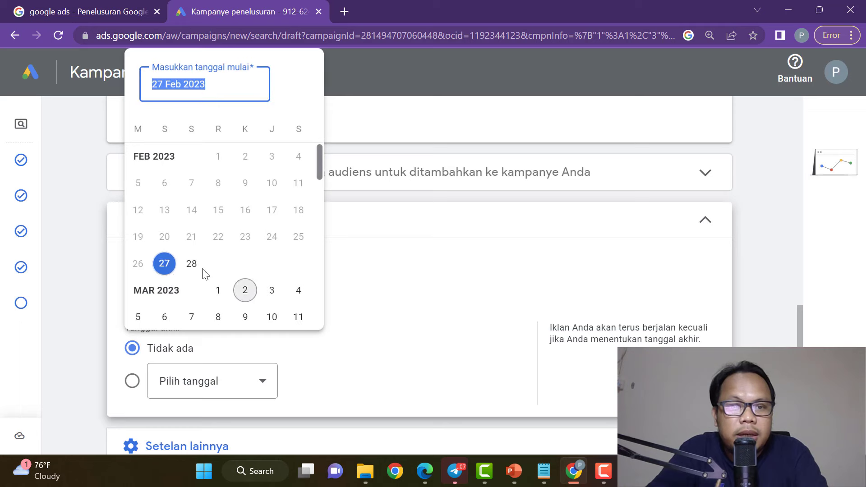
left_click(192, 264)
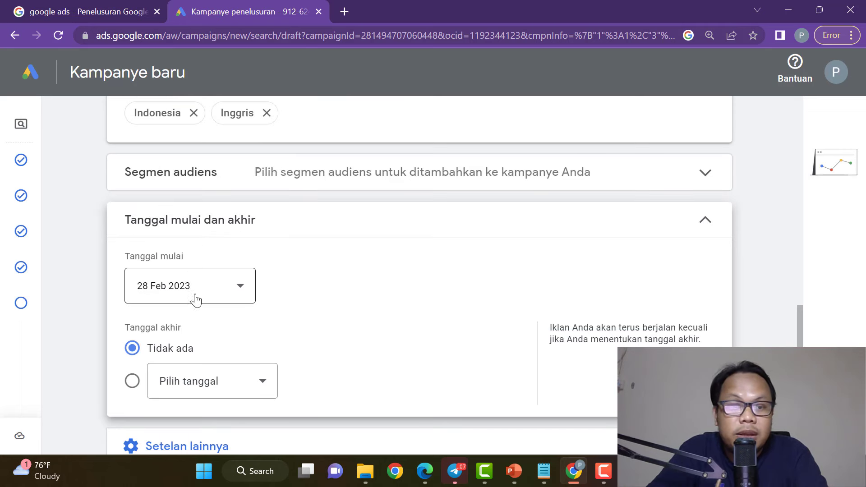
Give the campaign an end date of 7 Maret 2023 and fold the date section.
left_click(132, 383)
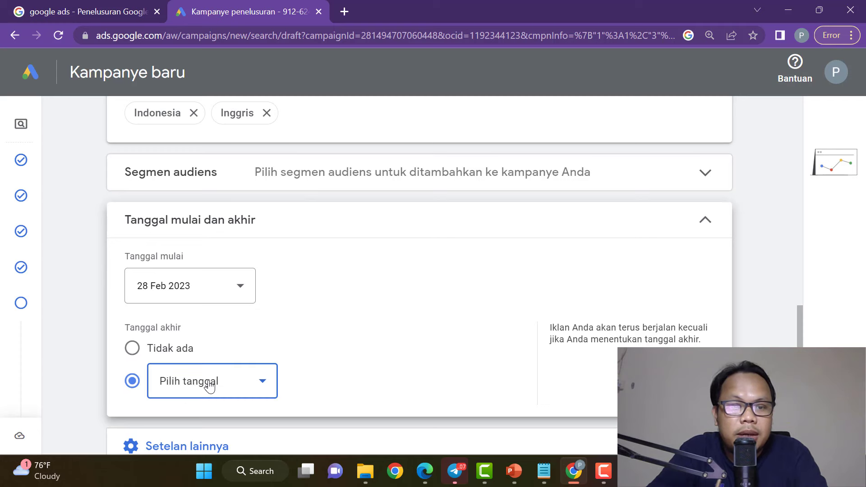
left_click(176, 381)
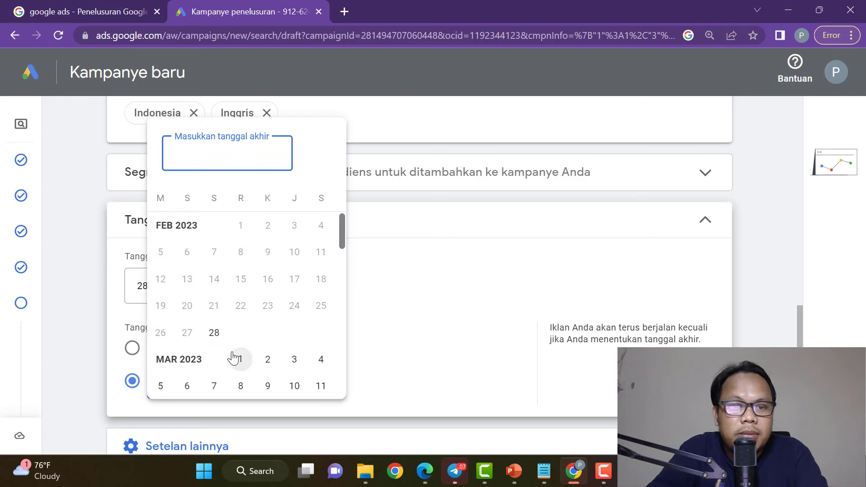
scroll(221, 343, "down", 3)
left_click(213, 252)
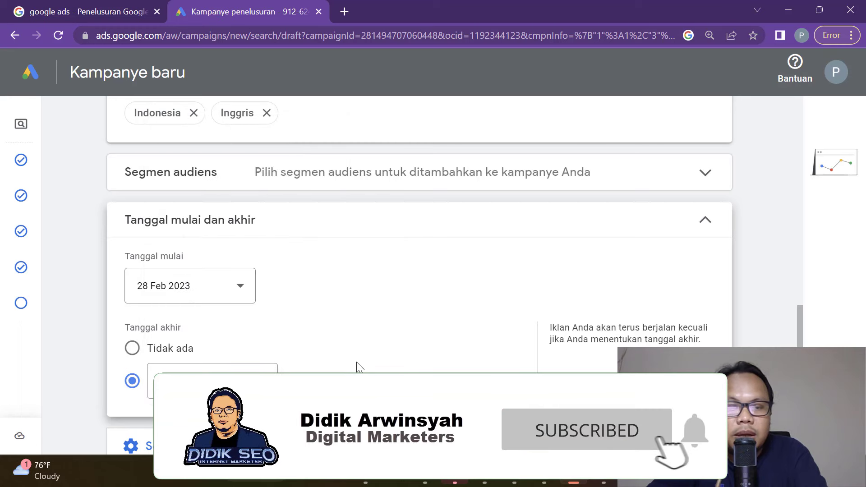
scroll(592, 275, "down", 1)
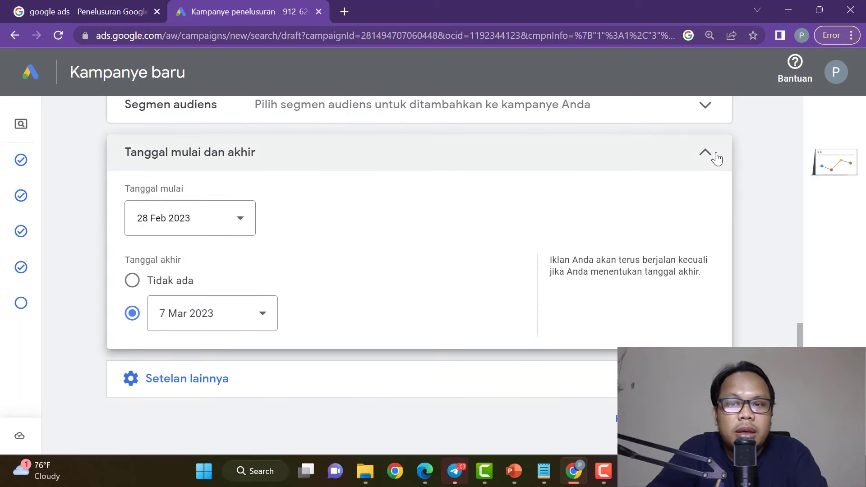
left_click(707, 154)
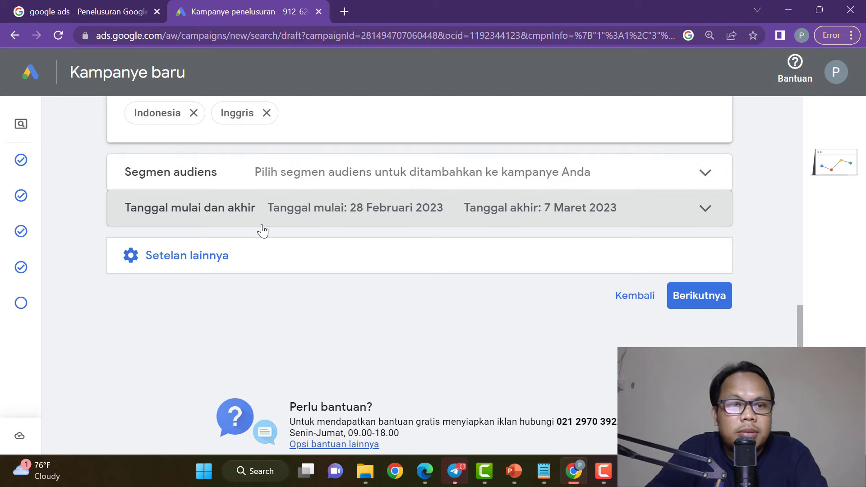
Try Jangan optimalkan for ad rotation, then revert to Optimalkan (best-performing ads first).
left_click(199, 259)
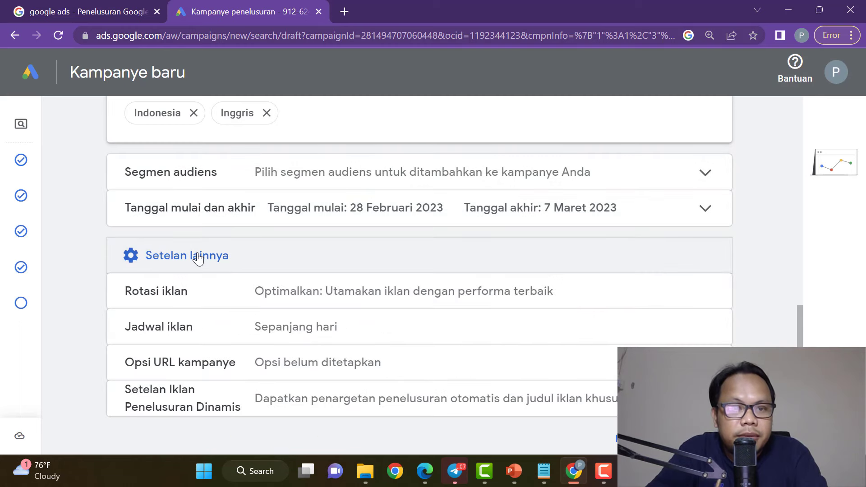
left_click(706, 295)
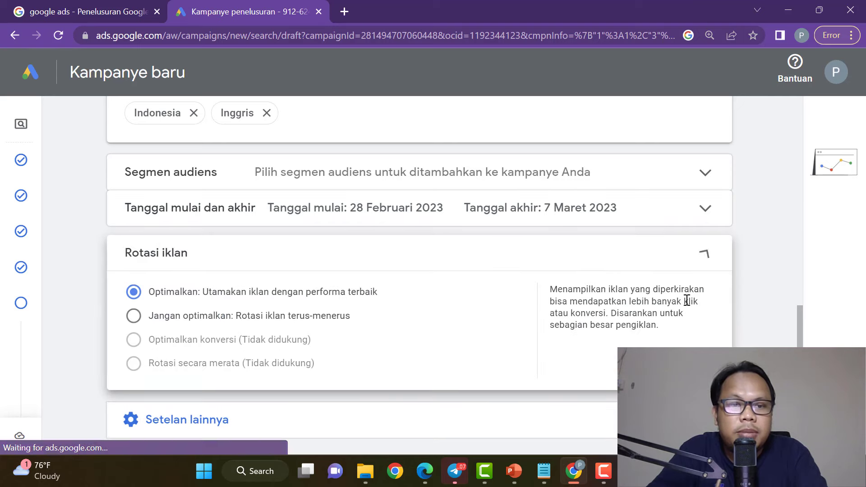
left_click(134, 318)
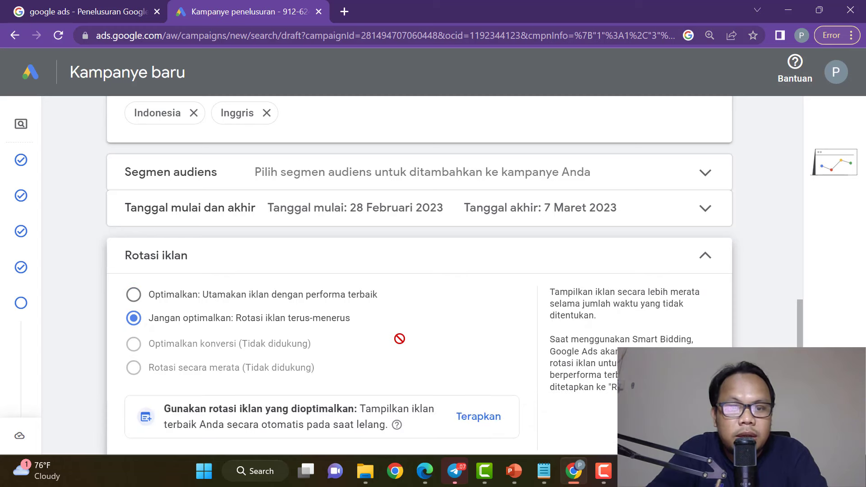
scroll(400, 339, "down", 1)
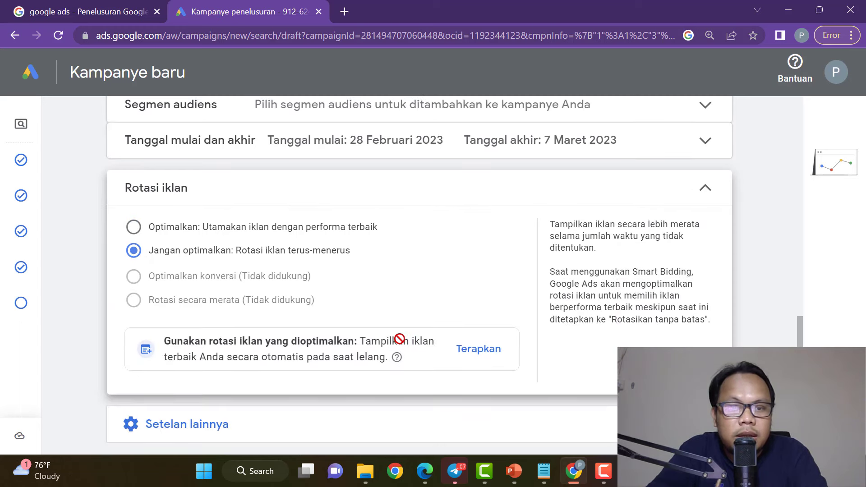
left_click(134, 227)
left_click(704, 187)
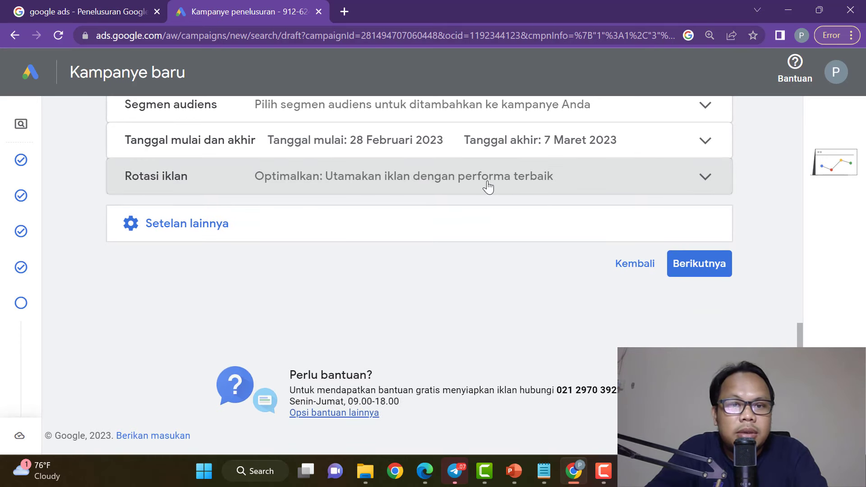
left_click(214, 225)
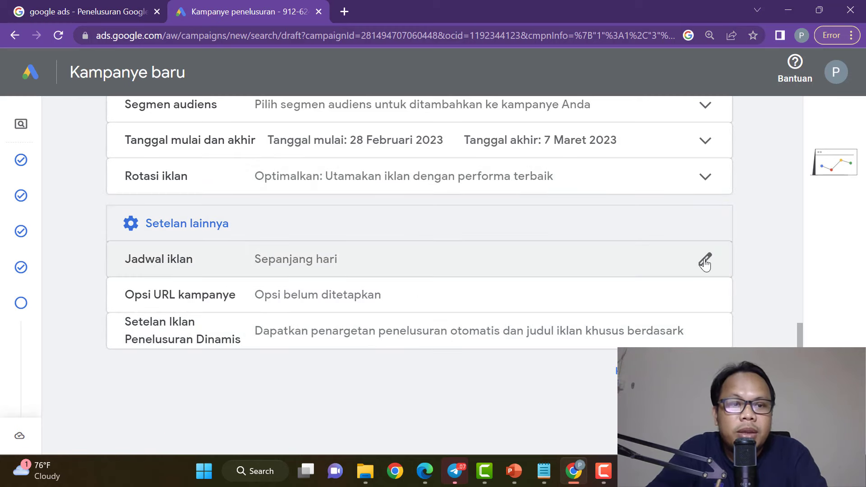
Check the ad schedule's 00.00 start-time dropdowns and leave it running all day.
left_click(705, 259)
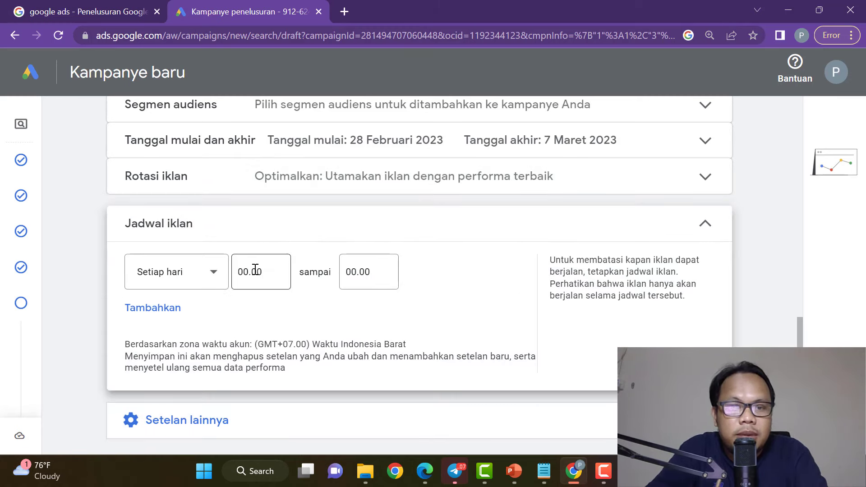
left_click(248, 273)
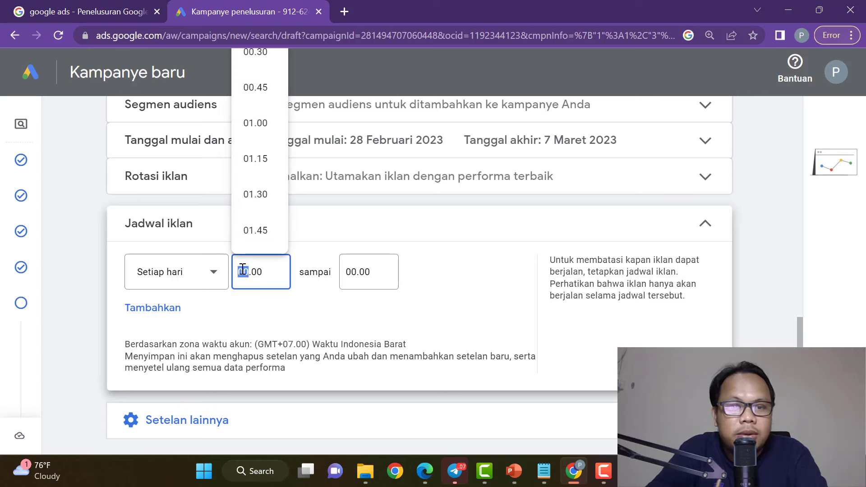
left_click(443, 268)
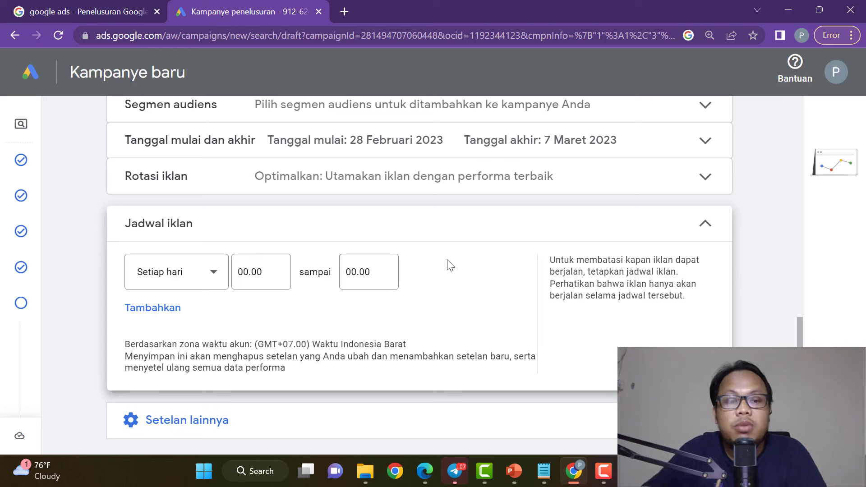
left_click(250, 271)
left_click(350, 247)
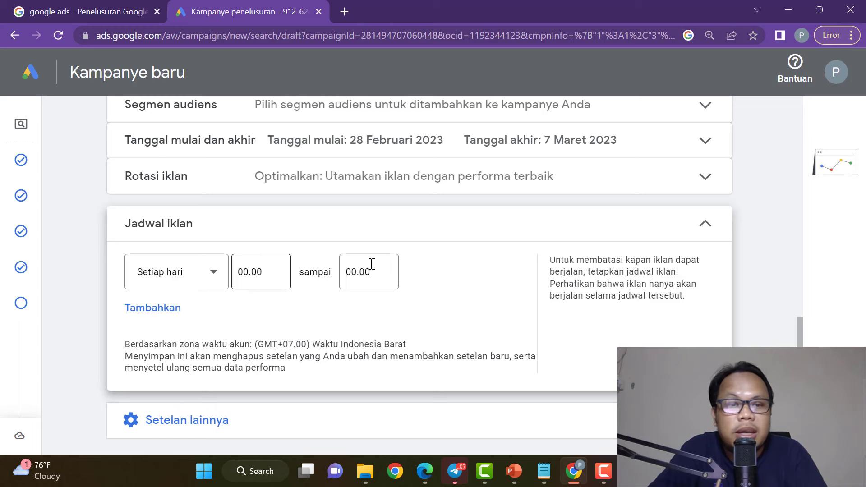
left_click(308, 232)
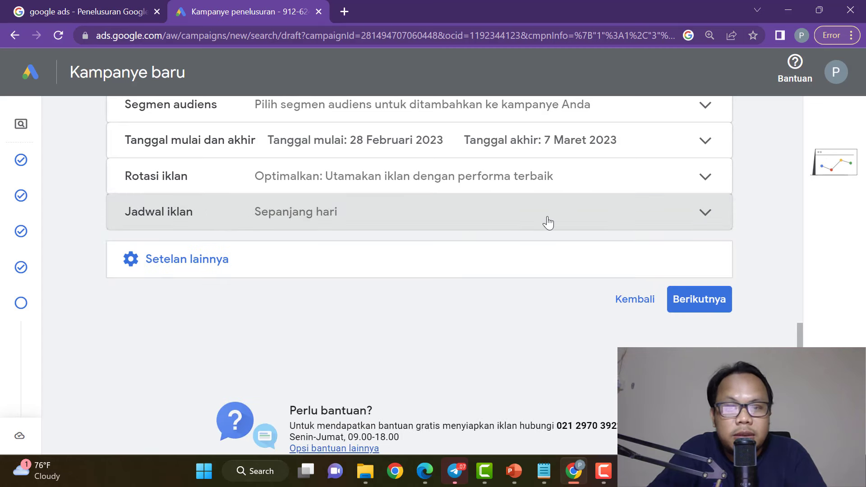
left_click(193, 266)
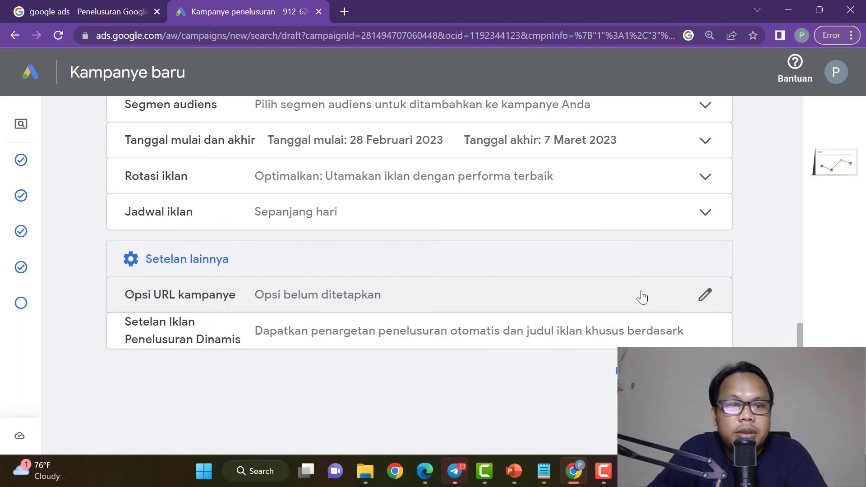
left_click(204, 268)
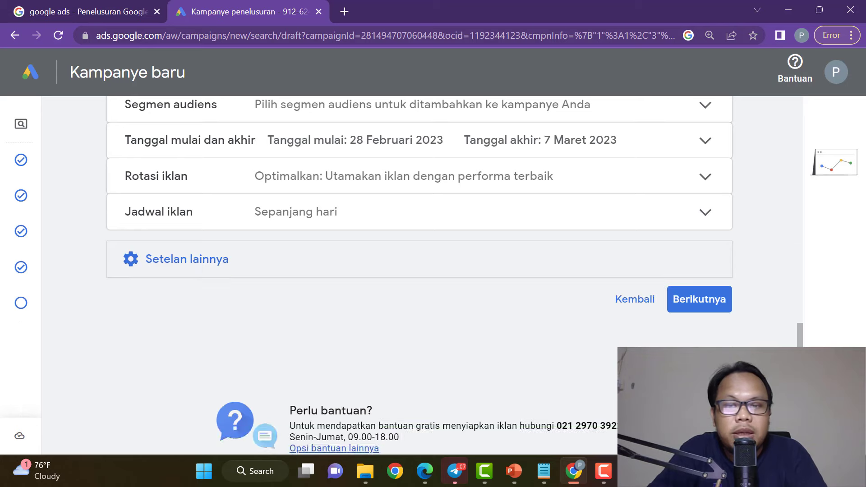
Move to Kata kunci dan iklan and delete all ten existing suggested SEO keywords.
left_click(706, 302)
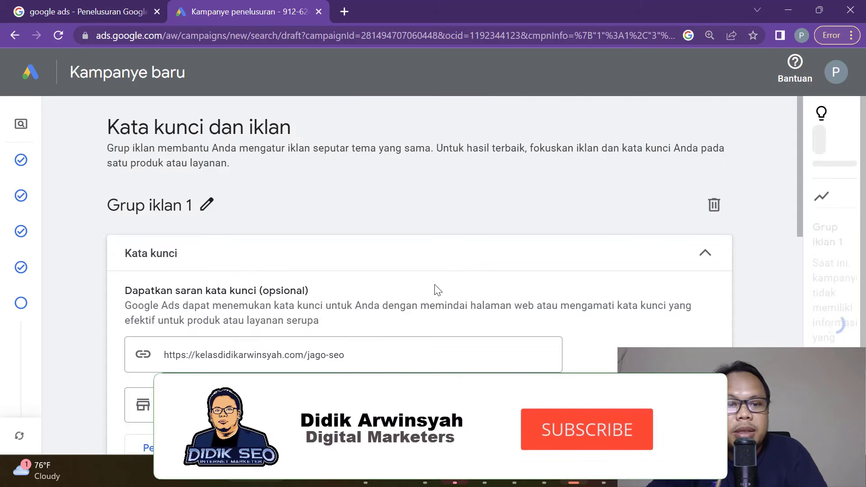
scroll(434, 284, "down", 3)
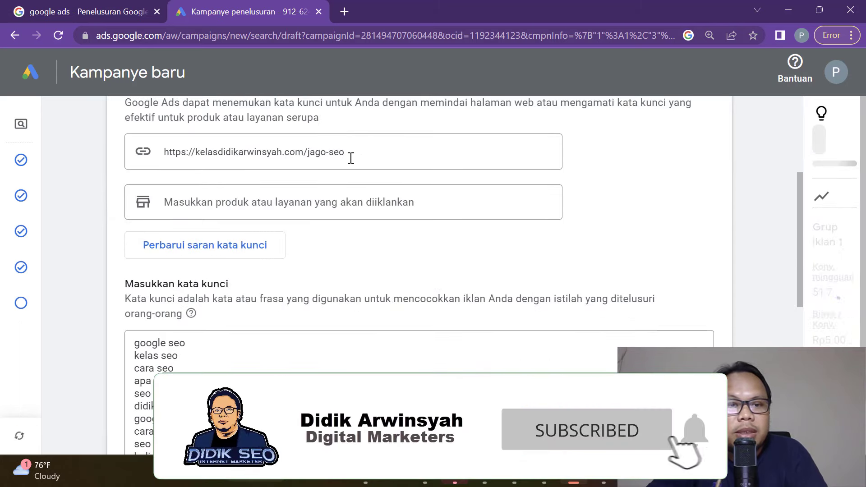
scroll(296, 332, "down", 5)
scroll(236, 288, "down", 2)
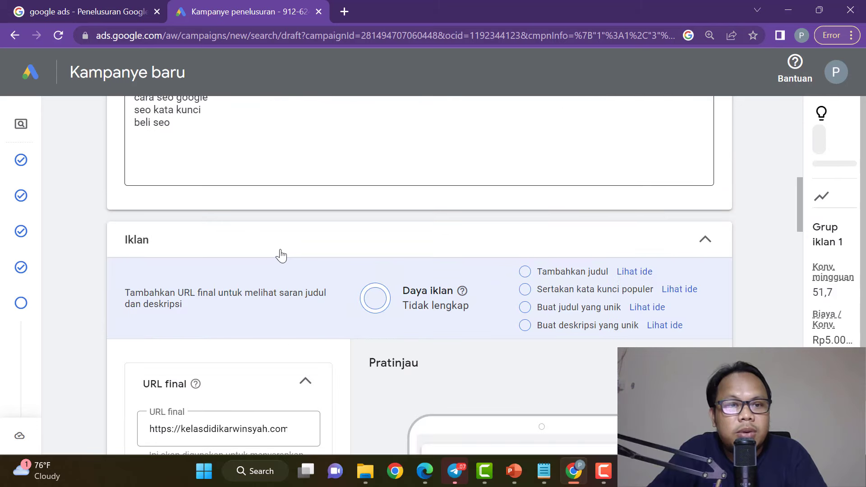
scroll(296, 257, "up", 5)
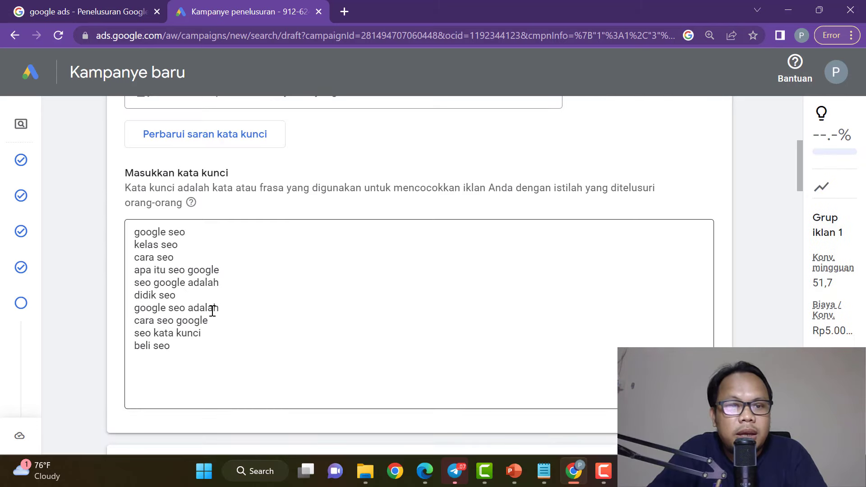
left_click_drag(180, 352, 132, 232)
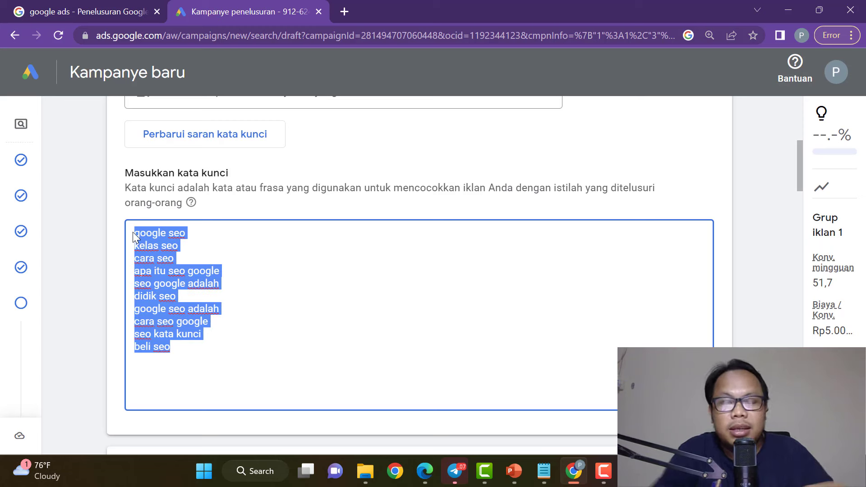
key("BackSpace")
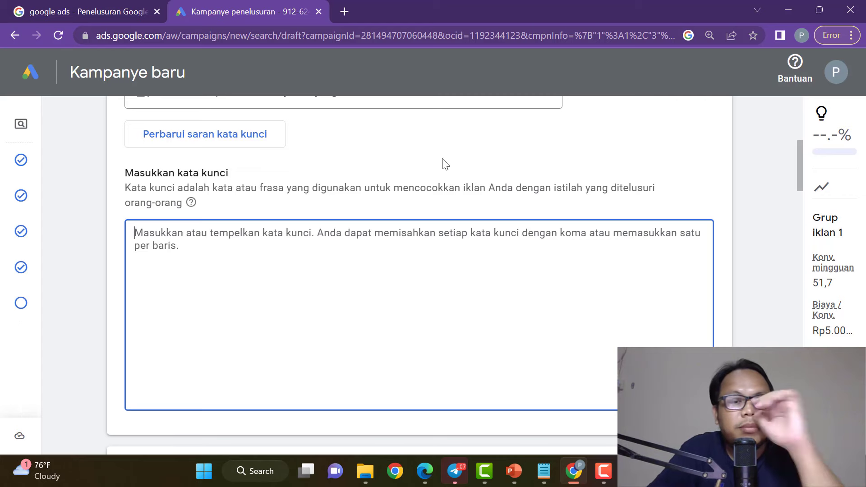
Search 'kursus seo' on google.com in a private Edge tab.
left_click(422, 481)
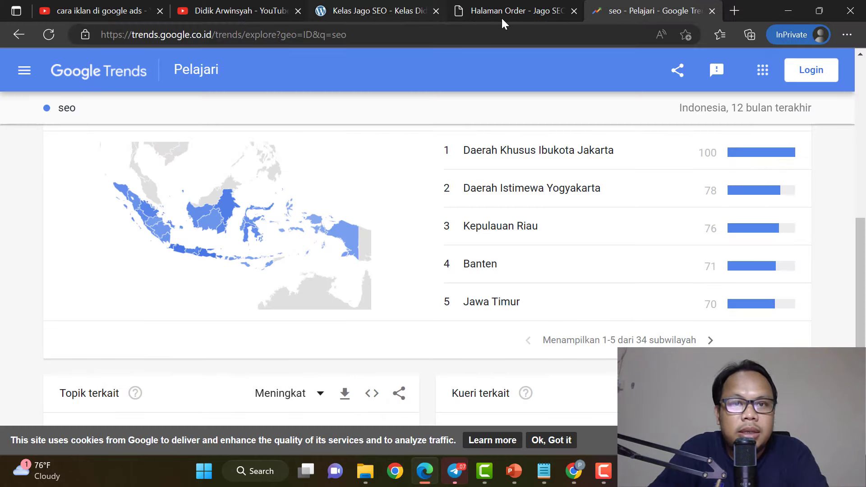
left_click(734, 10)
type("google.com")
key("Return")
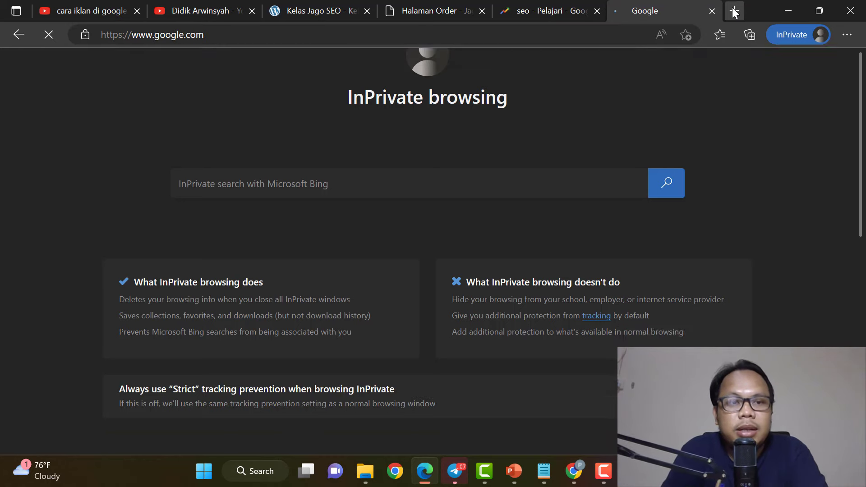
type("kursus seo")
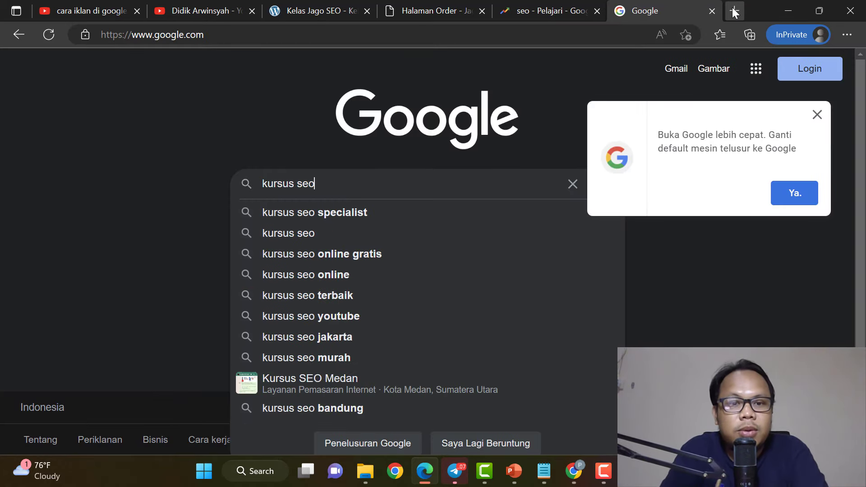
left_click(817, 114)
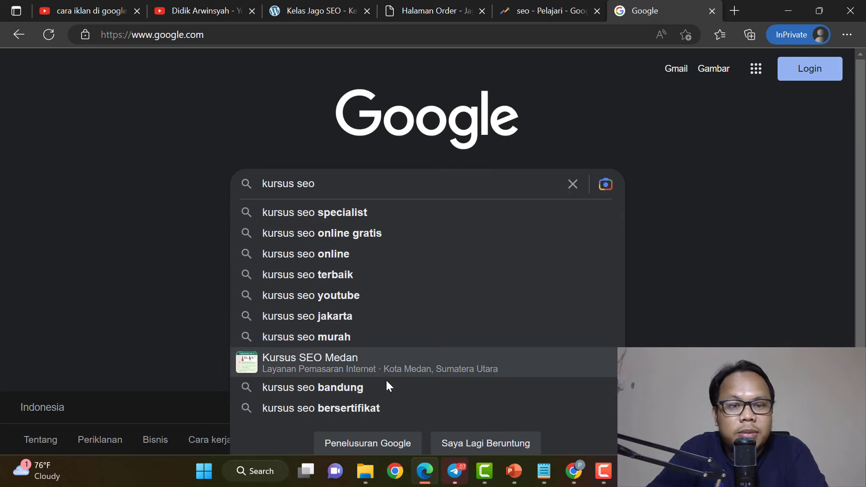
Copy the ten kursus seo suggestions from the prediction report form and return to Google Ads.
scroll(611, 362, "down", 1)
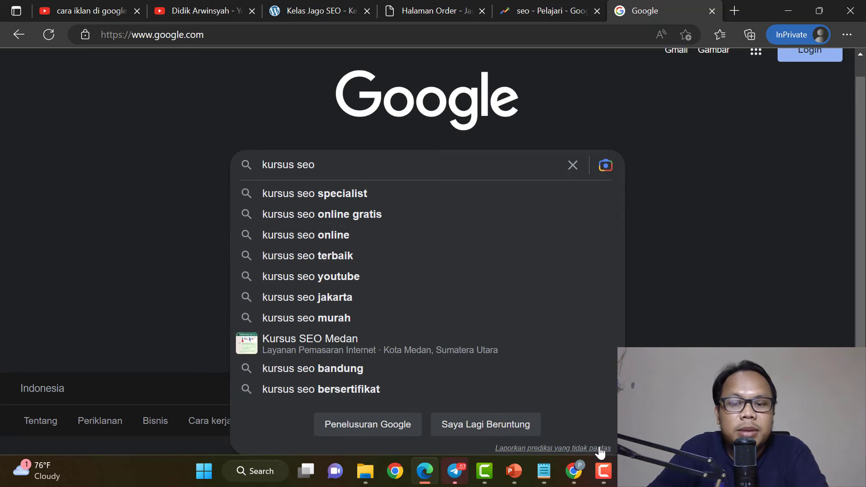
left_click(555, 448)
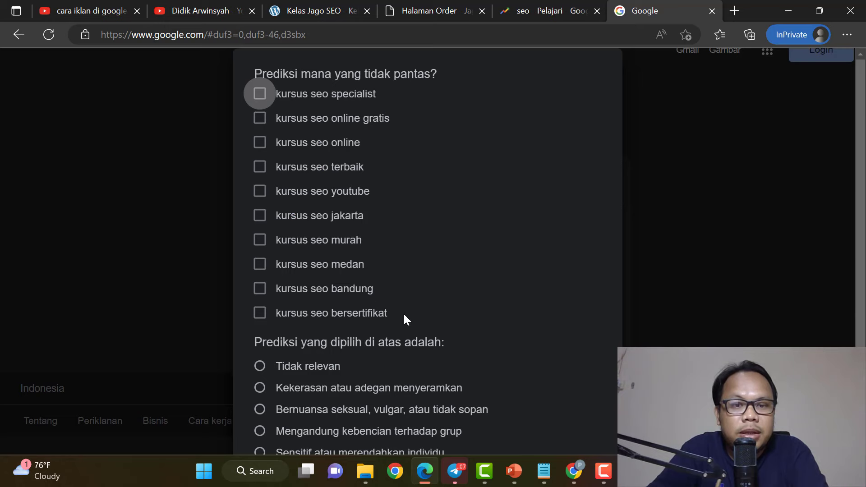
left_click_drag(404, 316, 277, 95)
key("ctrl+c")
right_click(310, 95)
left_click(327, 104)
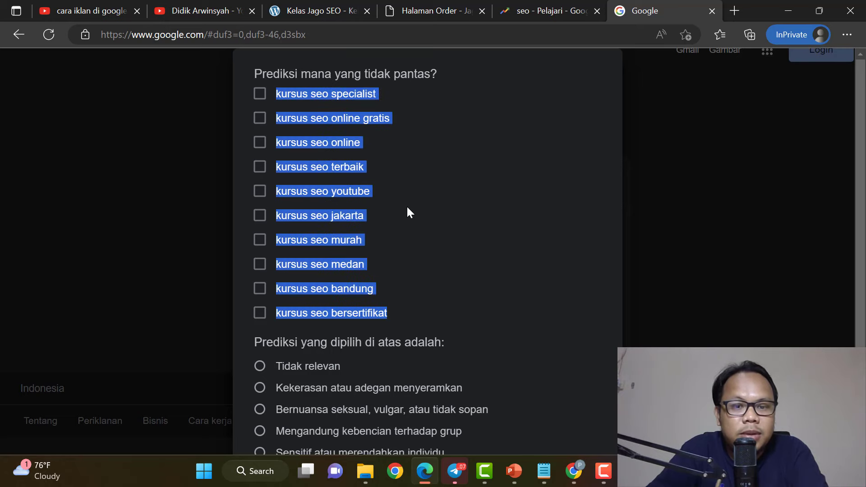
left_click(429, 472)
left_click(266, 251)
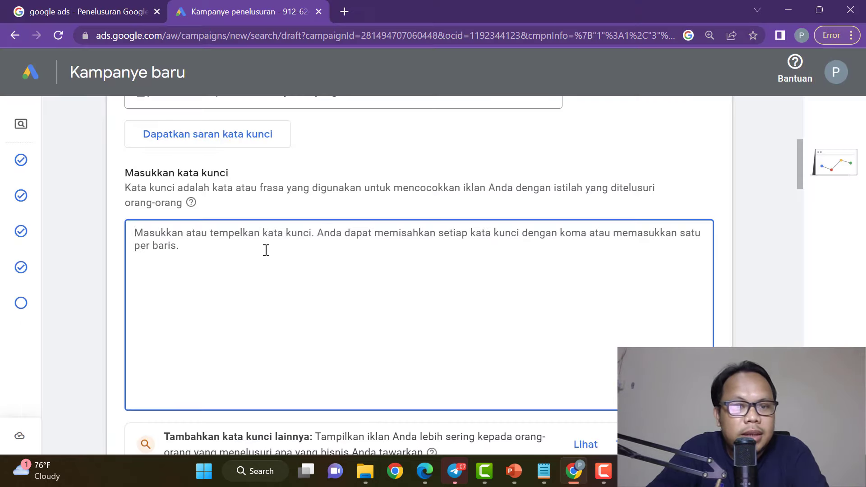
key("ctrl+v")
left_click(134, 246)
key("BackSpace")
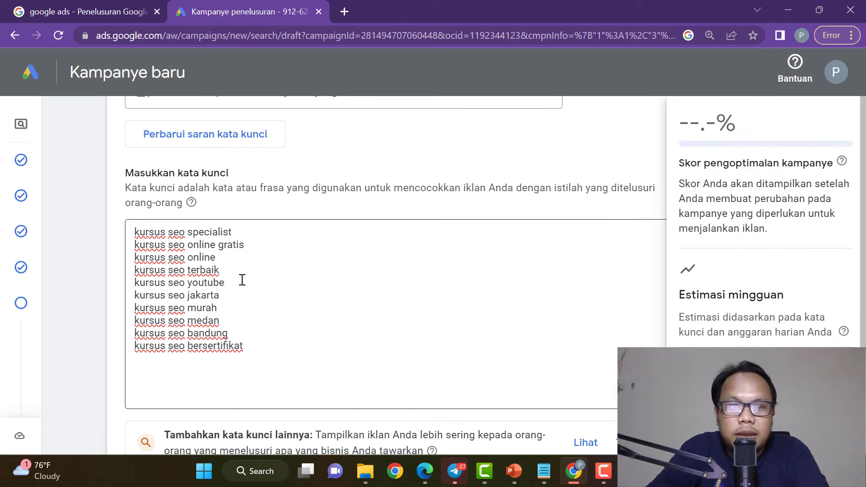
scroll(820, 322, "down", 2)
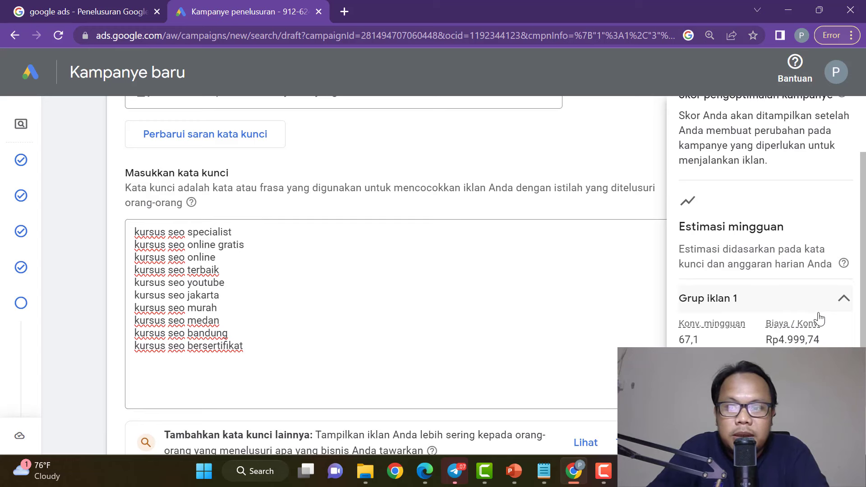
left_click_drag(703, 340, 677, 341)
left_click(712, 345)
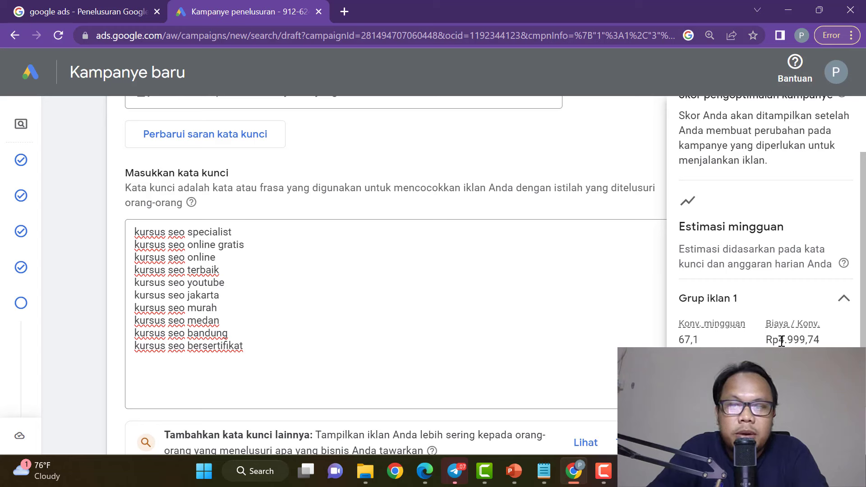
left_click_drag(782, 341, 838, 344)
left_click(838, 344)
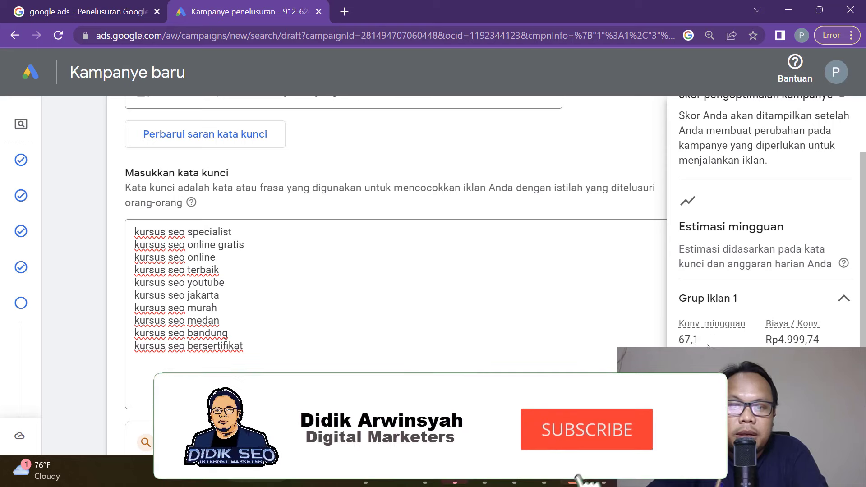
left_click_drag(707, 339, 677, 340)
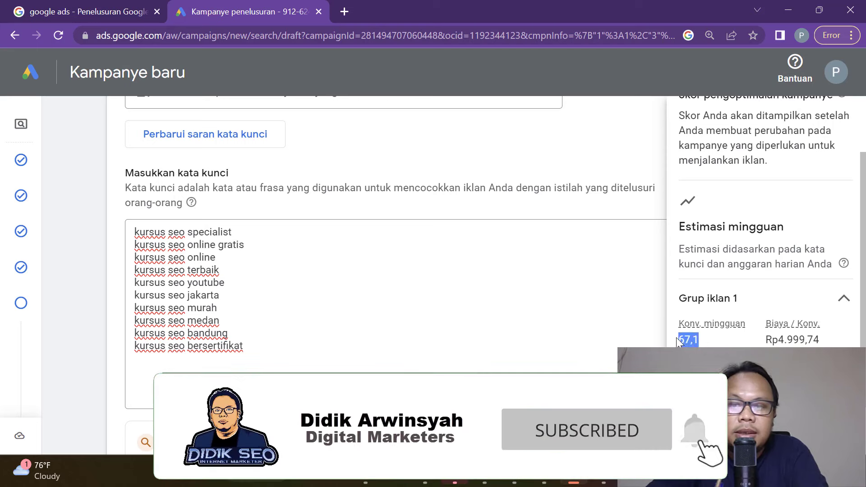
left_click(718, 338)
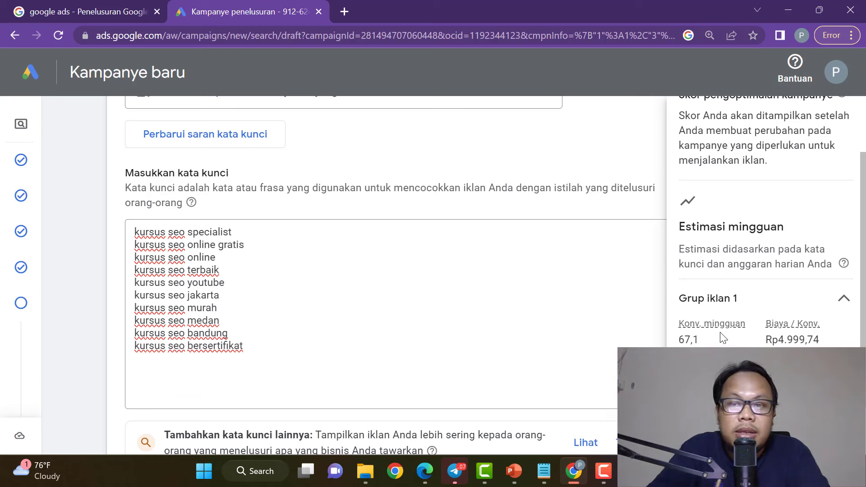
scroll(720, 339, "up", 2)
scroll(720, 338, "down", 2)
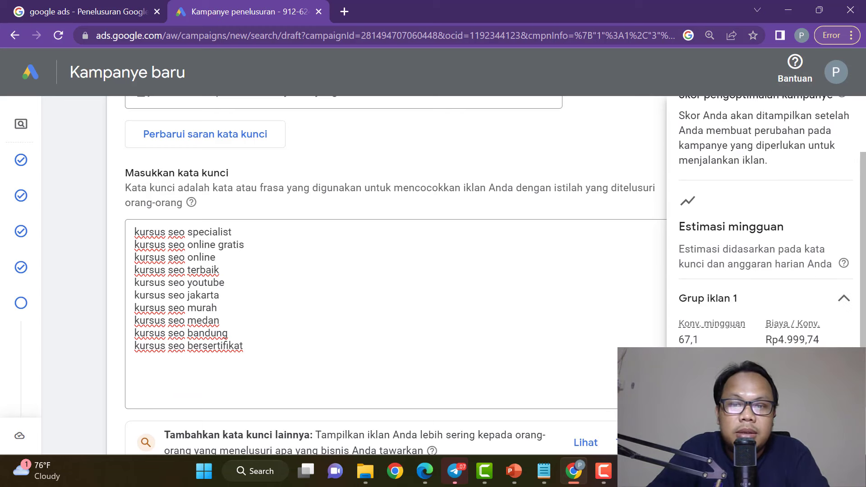
left_click_drag(703, 339, 678, 339)
left_click(704, 346)
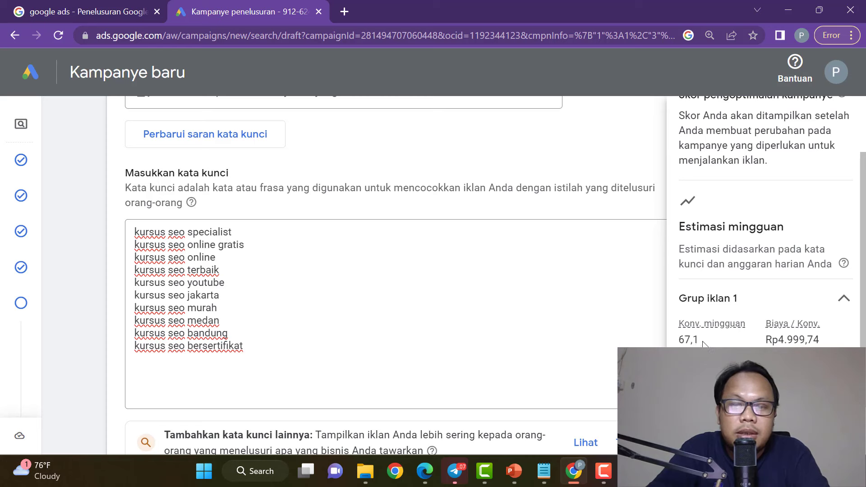
left_click(680, 343)
mouse_move(702, 339)
left_mouse_down()
mouse_move(679, 340)
mouse_move(703, 340)
left_mouse_up()
left_click(713, 338)
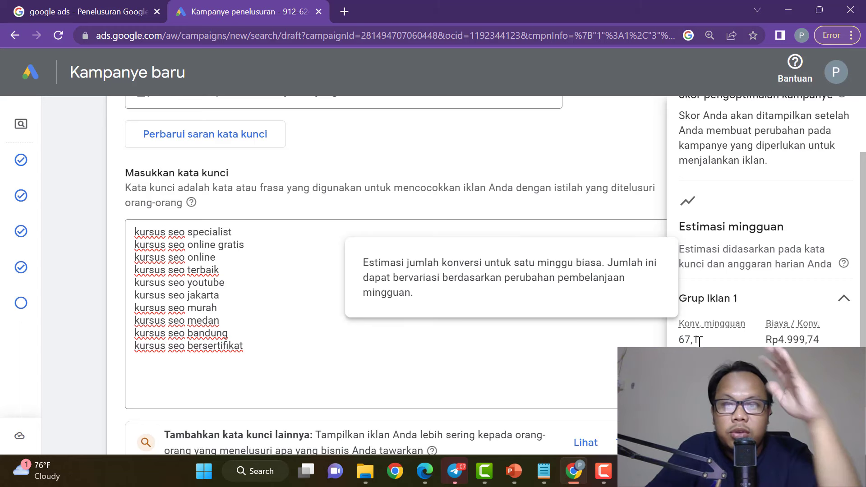
left_click_drag(702, 339, 681, 341)
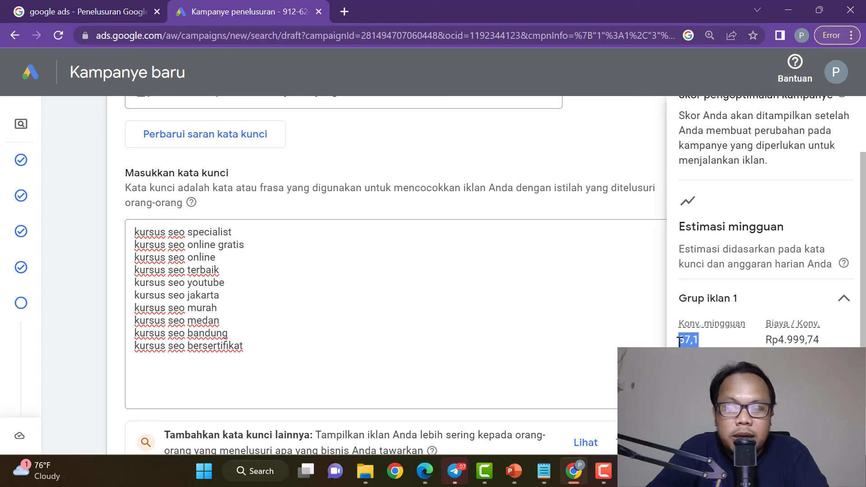
left_click(702, 342)
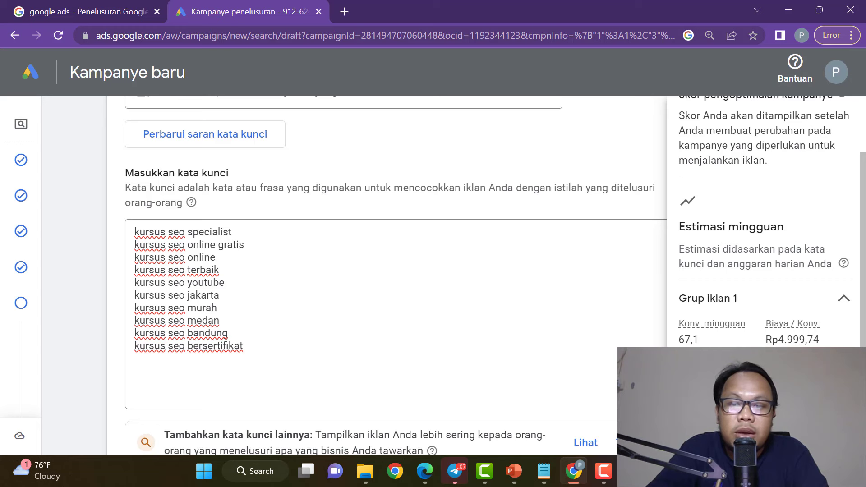
left_click(272, 347)
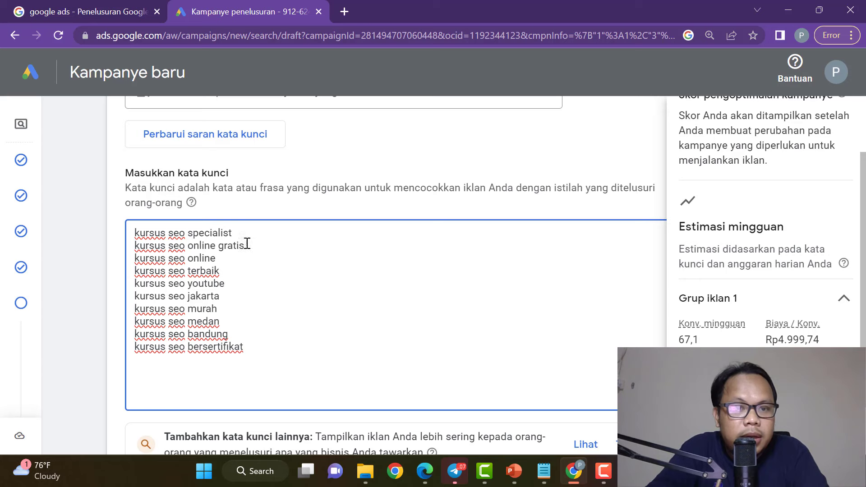
Delete the 'kursus seo online gratis' keyword, dropping estimated weekly conversions to 43,2.
left_click_drag(248, 244, 135, 246)
key("BackSpace")
key("BackSpace")
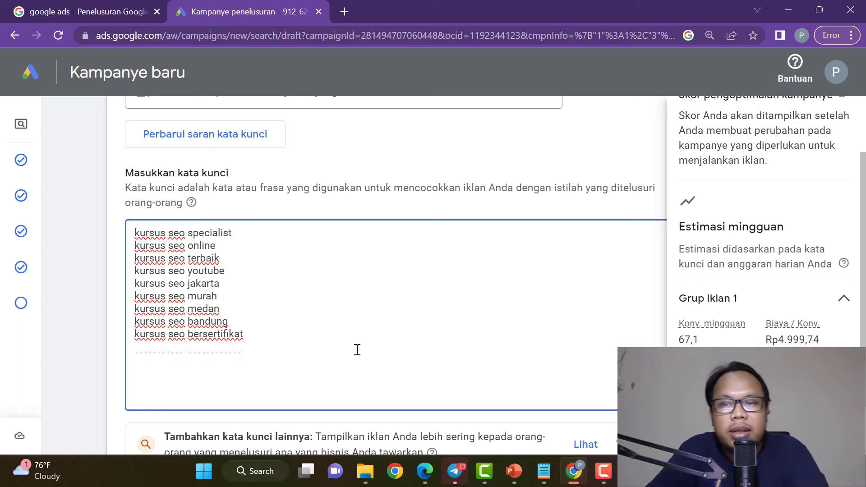
left_click(257, 344)
scroll(257, 344, "down", 6)
scroll(236, 320, "up", 4)
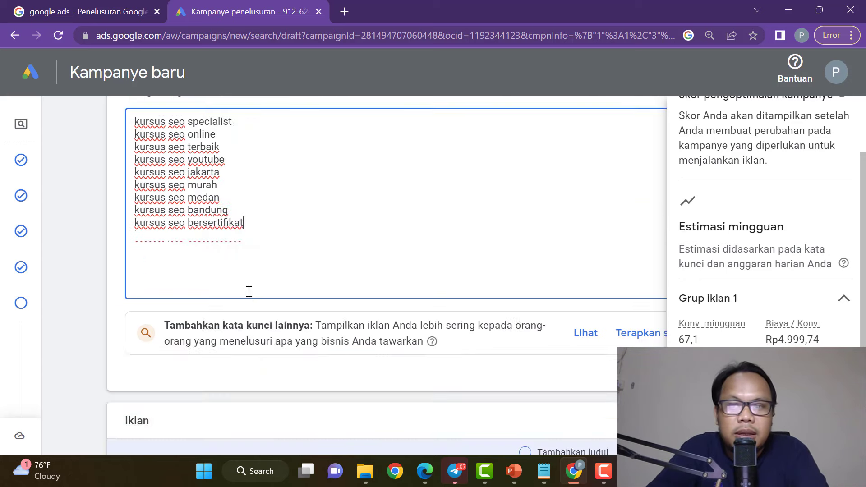
scroll(249, 292, "up", 2)
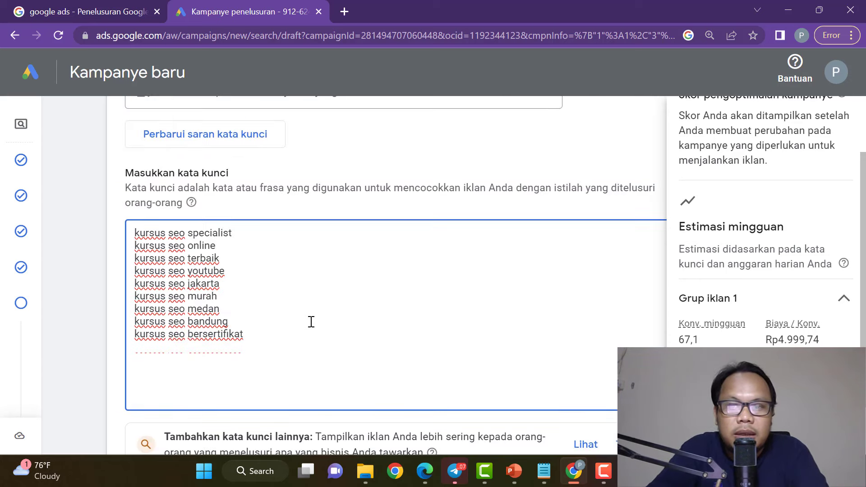
left_click(639, 215)
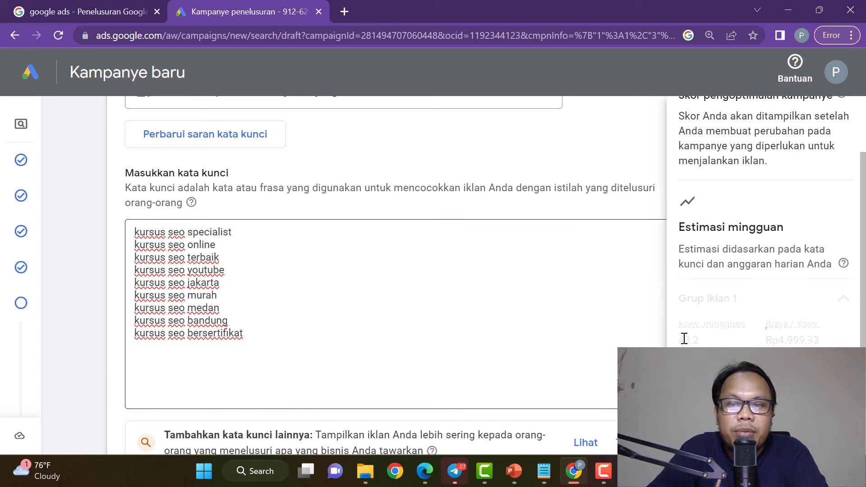
left_click_drag(707, 343, 672, 344)
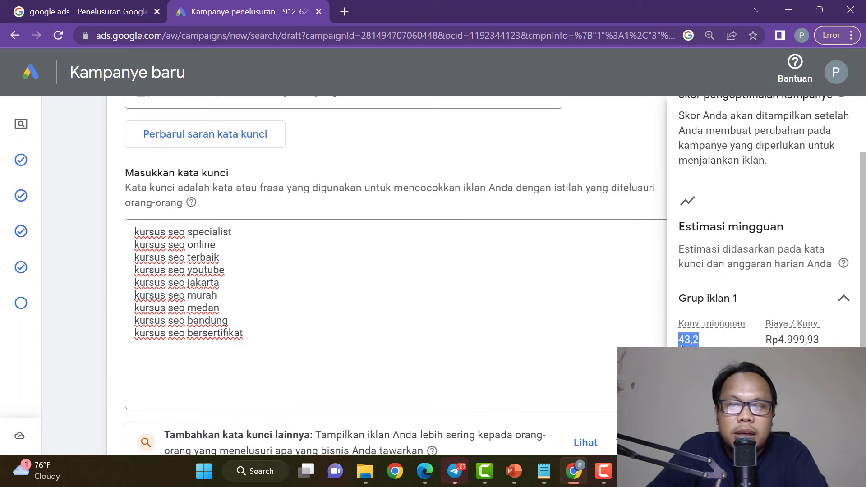
left_click(707, 344)
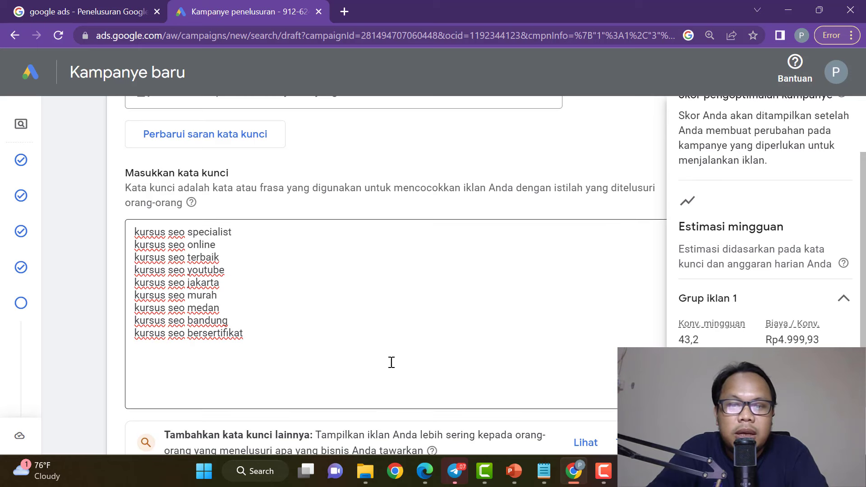
left_click(176, 358)
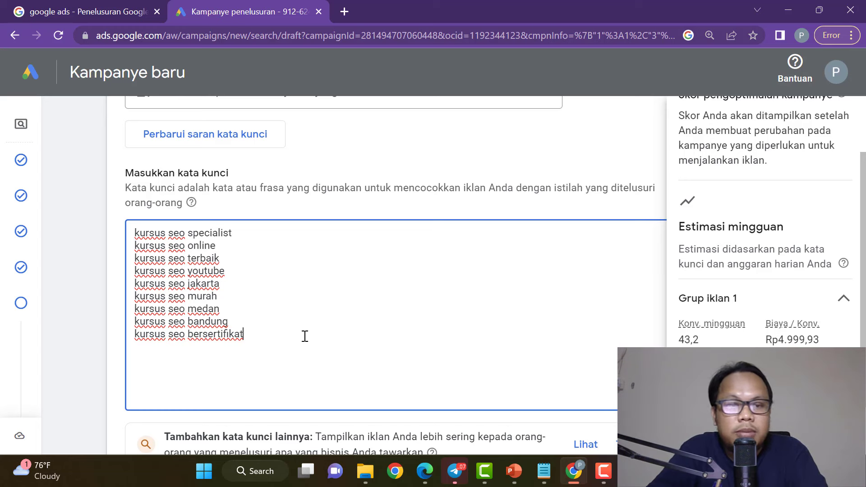
scroll(316, 310, "up", 5)
scroll(317, 310, "down", 7)
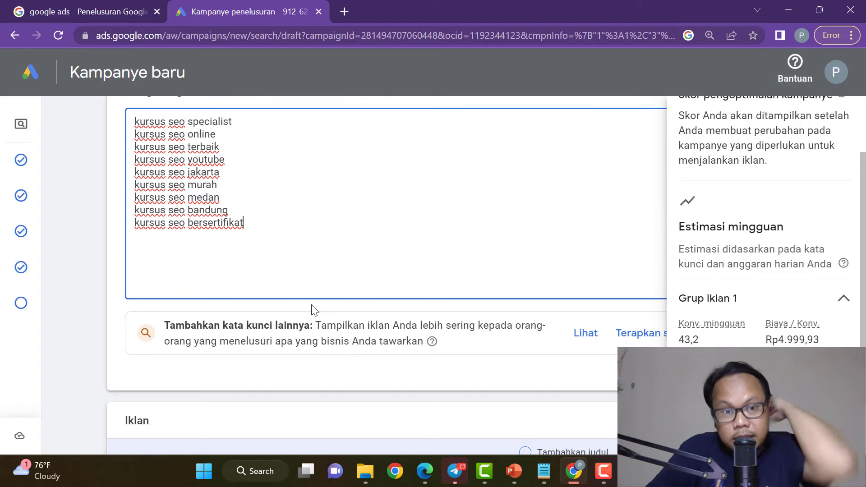
Extend the Google query to 'kursus seo online' and look at its suggestions.
left_click(424, 471)
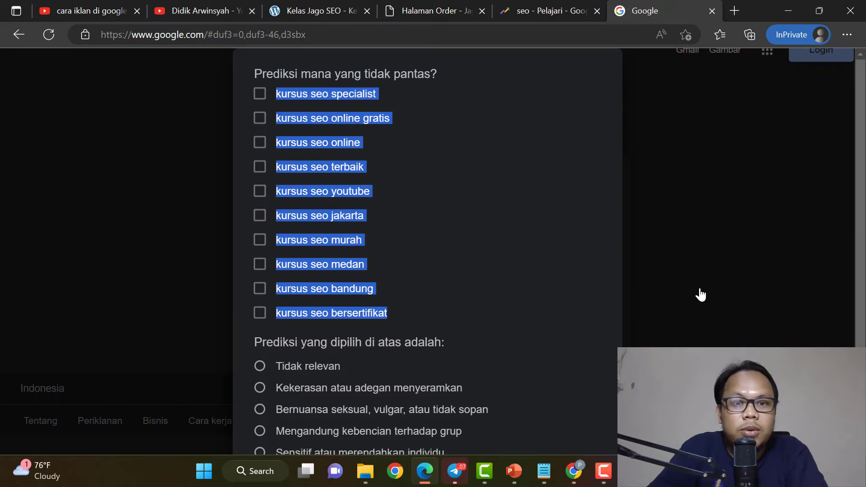
left_click(701, 294)
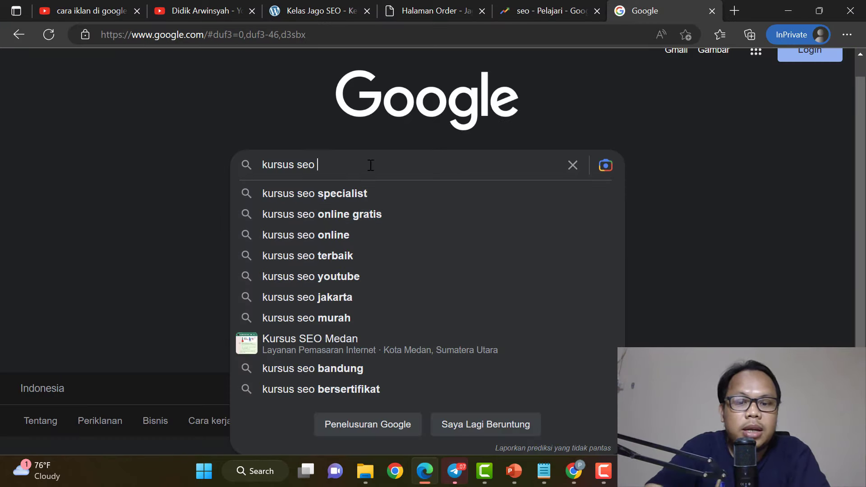
type("online")
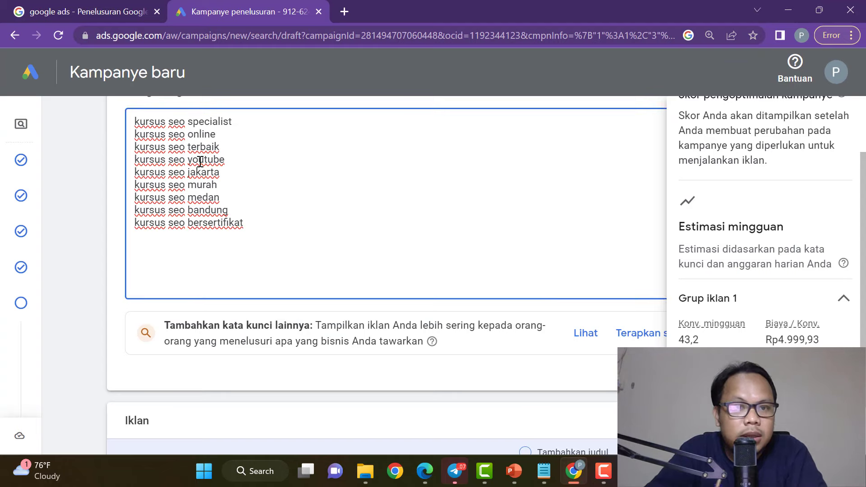
key("alt+Tab")
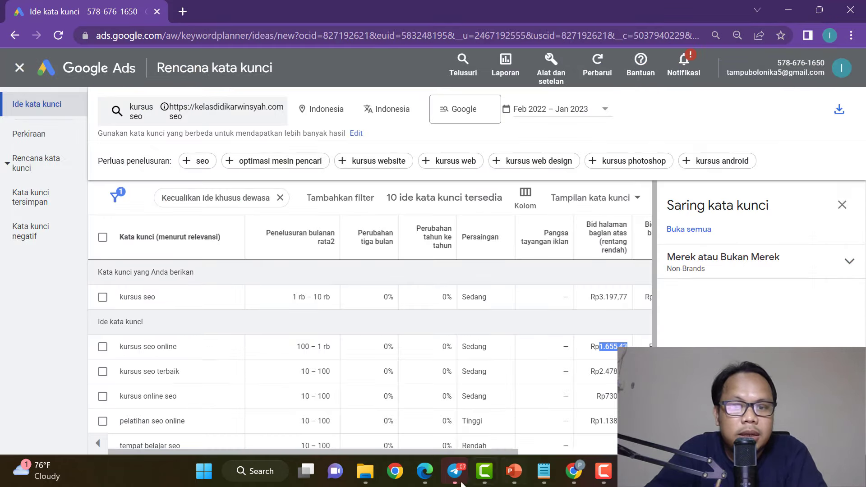
left_click(425, 472)
left_click(569, 437)
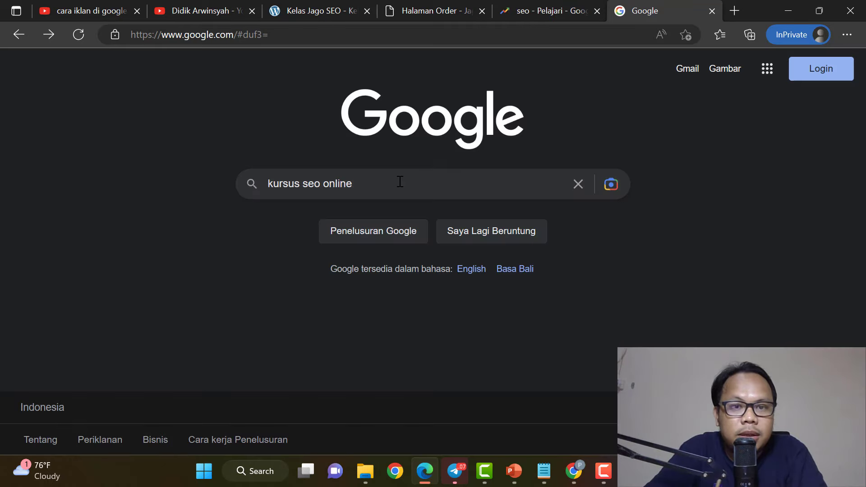
Select the suggestions from kursus seo online through kursus seo web in the prediction report.
left_click(400, 182)
left_click(538, 438)
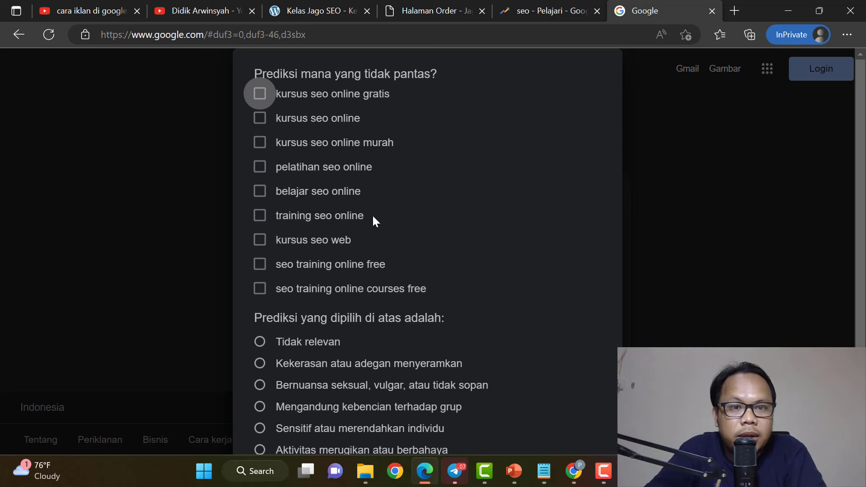
left_click_drag(358, 238, 283, 104)
Paste the copied kursus seo online suggestions at the end of the keyword list.
right_click(340, 93)
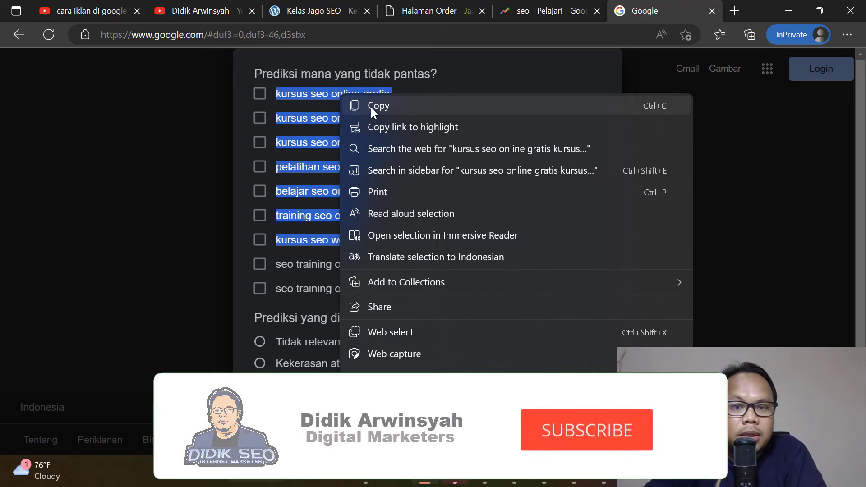
left_click(371, 107)
left_click(541, 359)
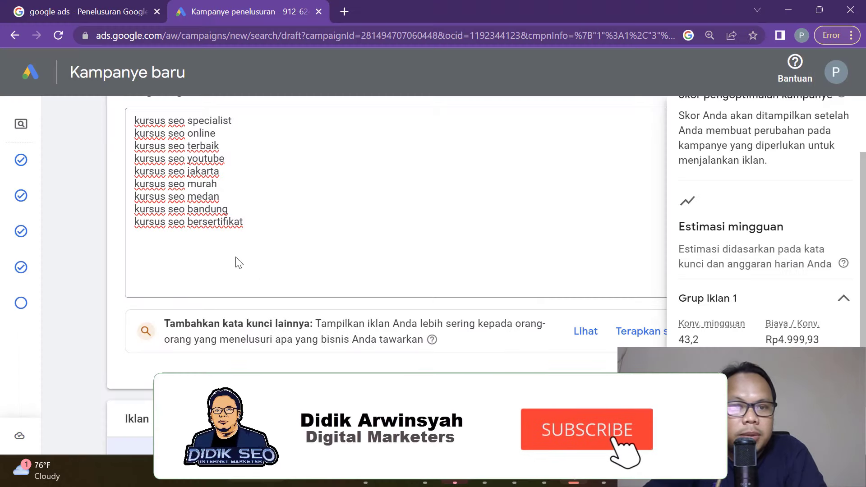
left_click(199, 236)
key("Return")
key("ctrl+v")
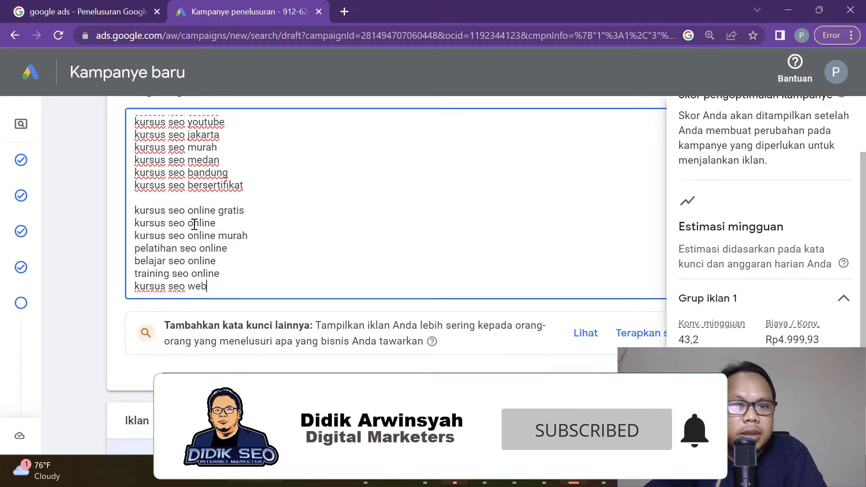
Remove the blank line and the duplicate 'kursus seo online' from the keywords.
left_click_drag(136, 207, 141, 210)
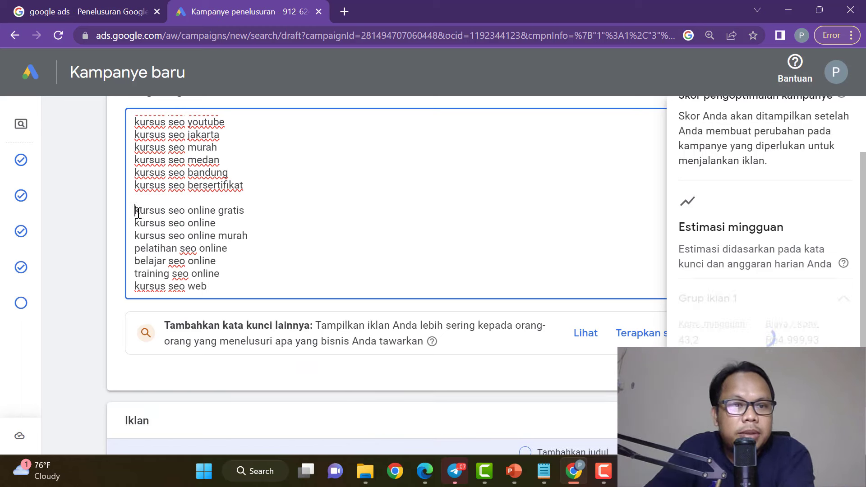
key("BackSpace")
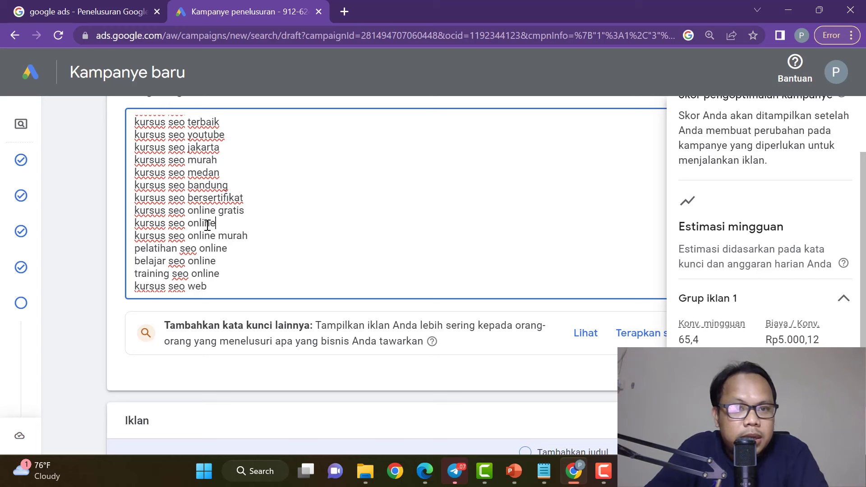
left_click_drag(217, 223, 140, 224)
scroll(276, 260, "up", 1)
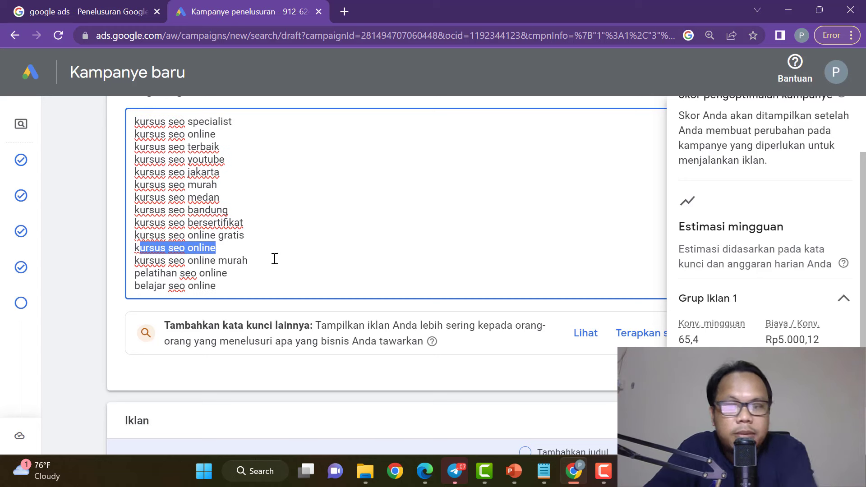
key("BackSpace")
key("BackSpace")
key("BackSpace")
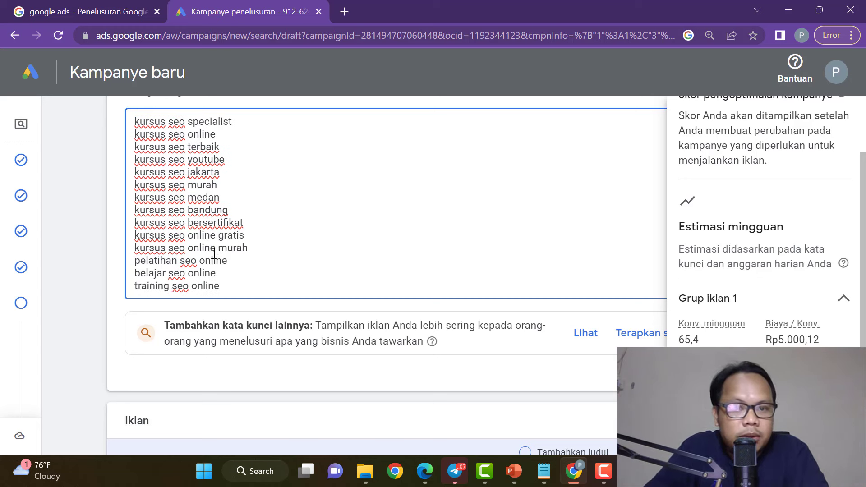
left_click(695, 340)
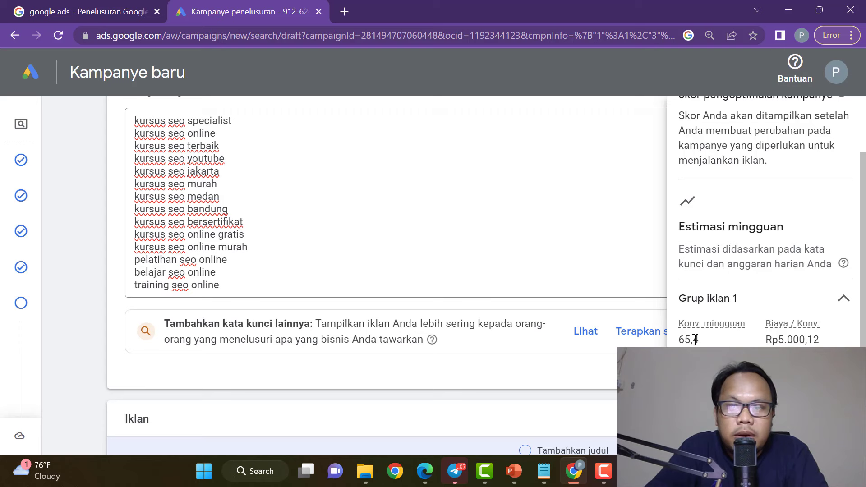
Add 'kursus seo web' as a keyword after 'training seo online'.
left_click(239, 288)
key("Return")
key("ctrl+v")
scroll(276, 261, "down", 2)
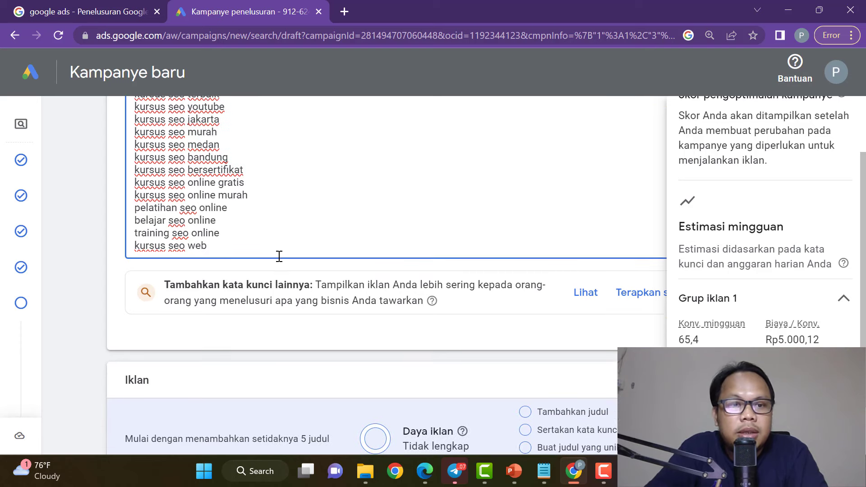
Replace the Google search query 'kursus seo online' with 'privat seo' to see its suggestions.
left_click(425, 471)
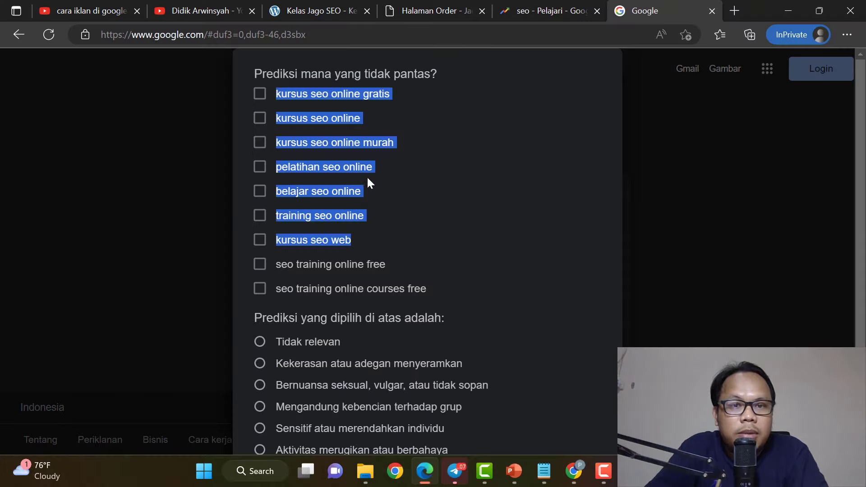
left_click(750, 224)
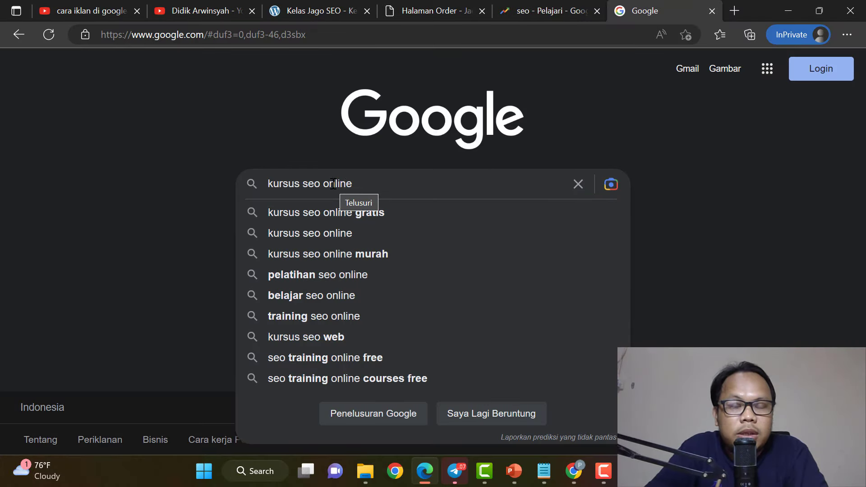
left_click_drag(359, 183, 207, 186)
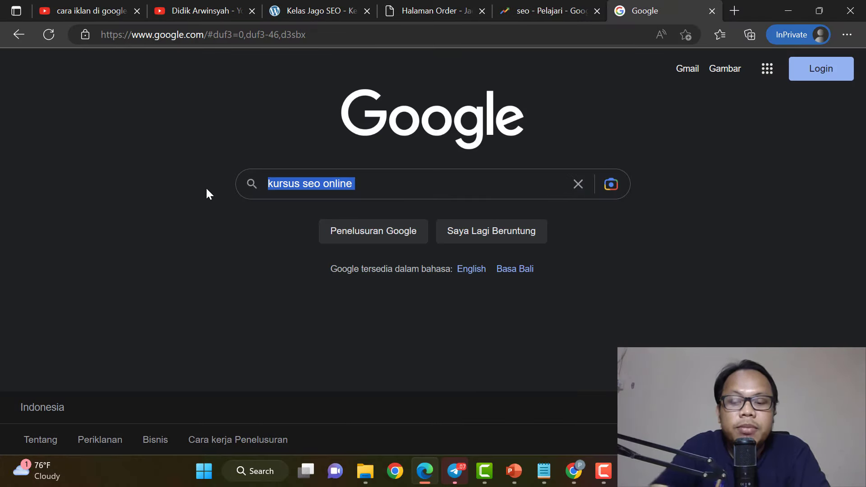
key("BackSpace")
type("privat seo")
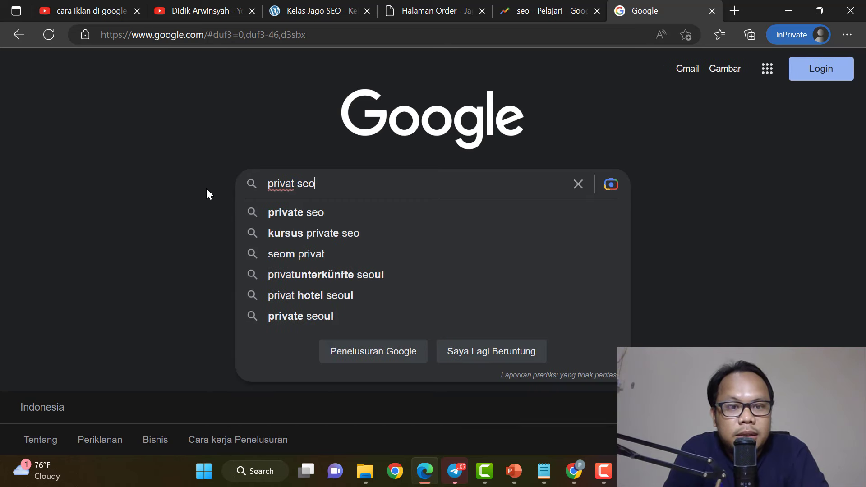
key("BackSpace")
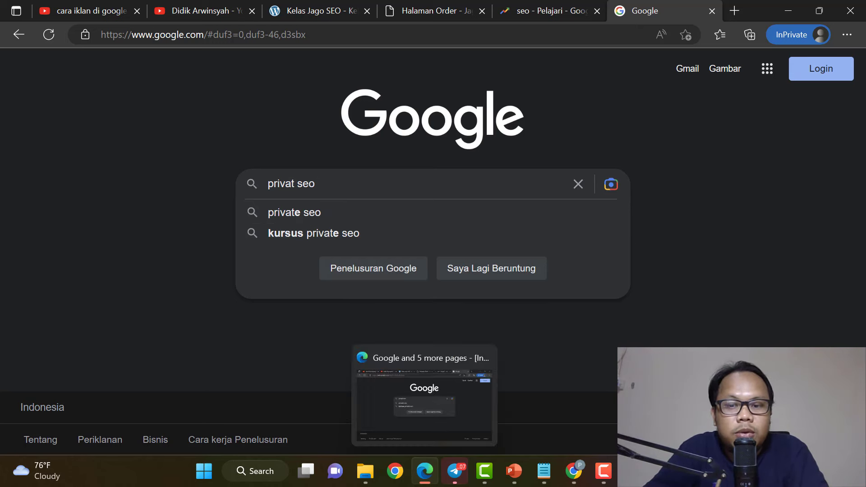
Add 'private seo' and 'kursus private seo' to the ad group's keyword list.
left_click(573, 471)
left_click(245, 220)
key("Return")
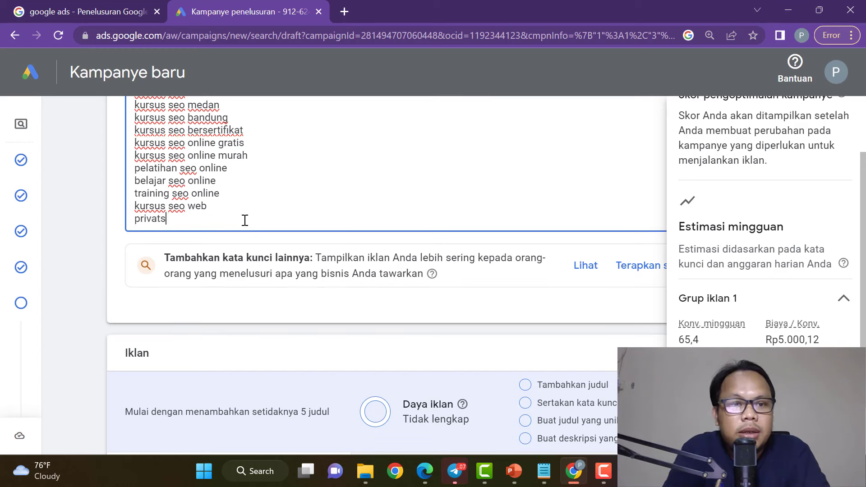
type("private seo")
key("Return")
type("kursu")
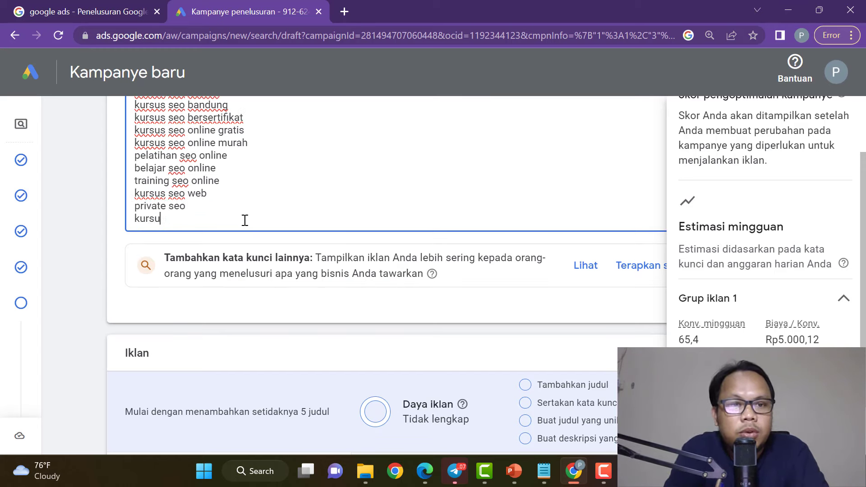
type("s private")
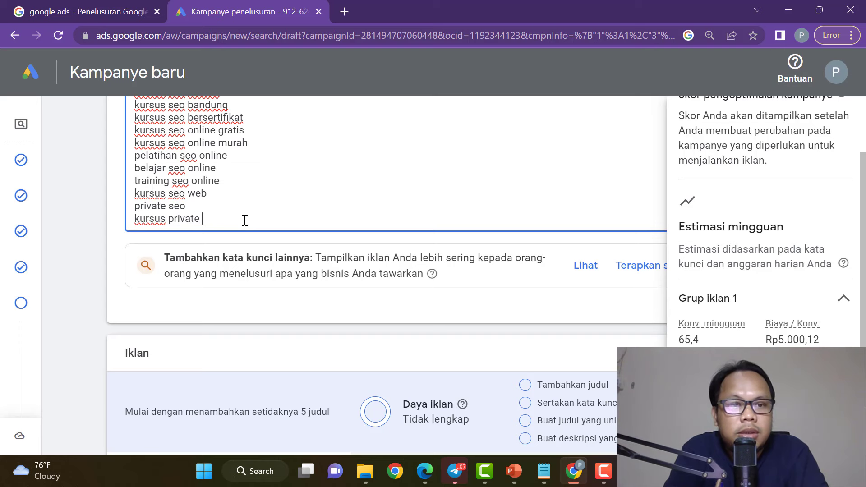
type(" seo")
key("Return")
left_click(104, 212)
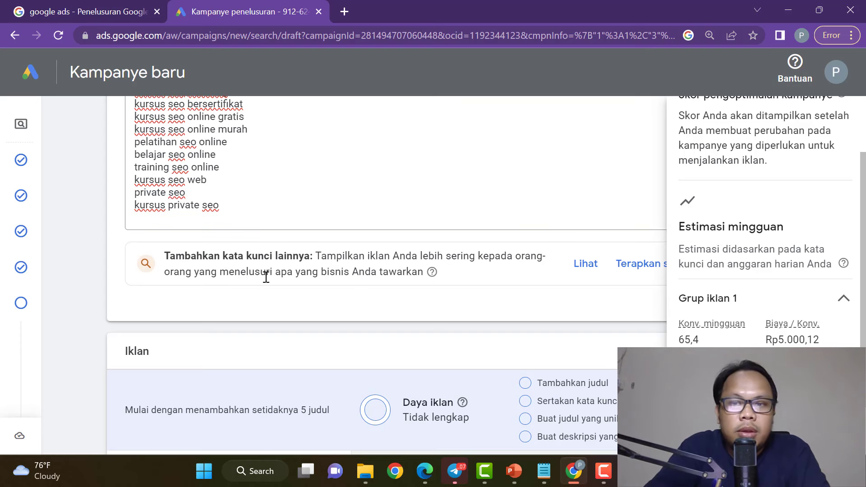
left_click(424, 471)
left_click_drag(352, 186, 232, 193)
Search Google for 'pelatihan seo'.
key("BackSpace")
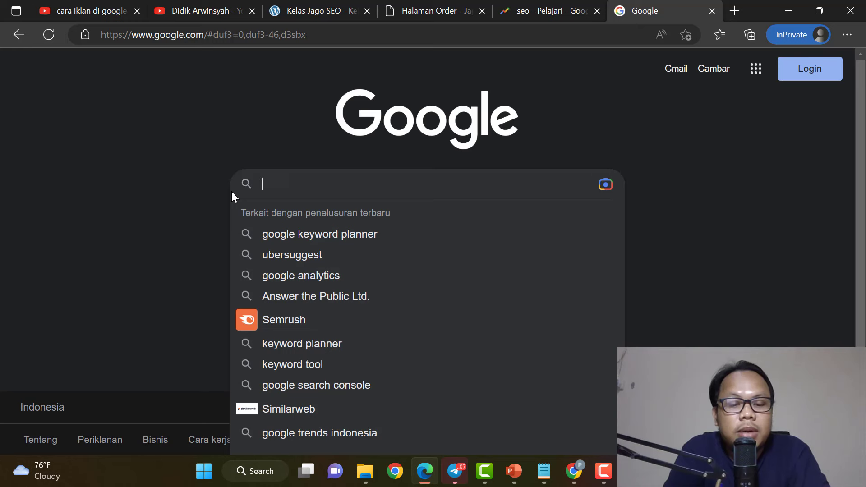
type("peltihan")
key("BackSpace")
key("BackSpace")
key("BackSpace")
key("BackSpace")
key("BackSpace")
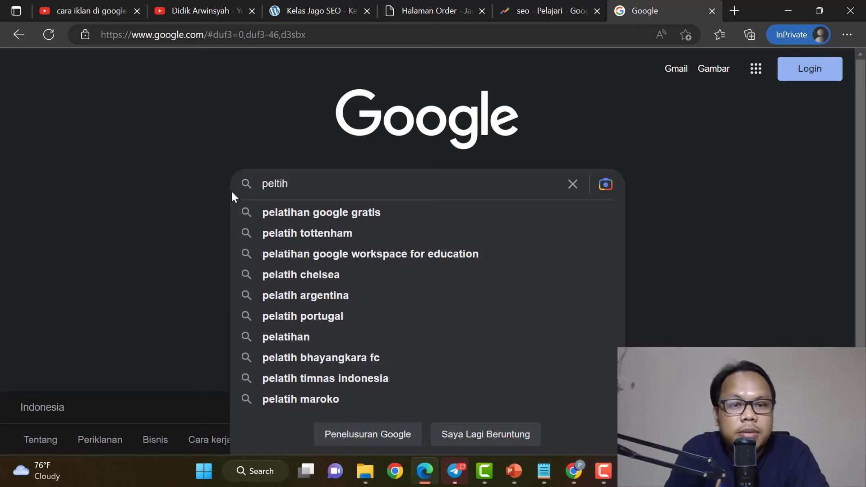
type("atihan seo")
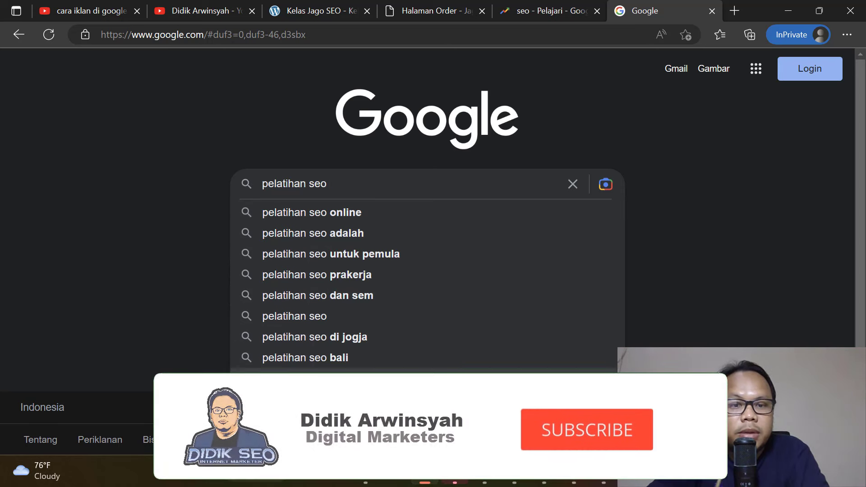
Copy the 'pelatihan seo' suggestions from 'untuk pemula' through 'yogyakarta' and return to Google Ads.
scroll(546, 339, "down", 1)
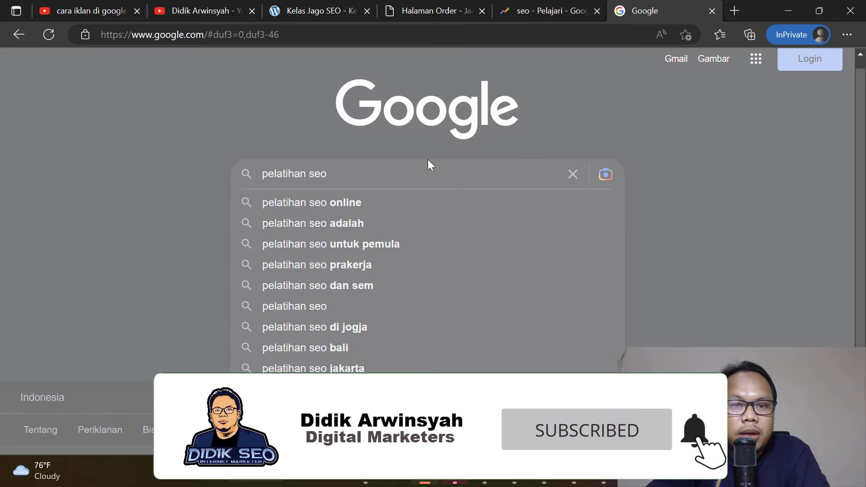
left_click(384, 174)
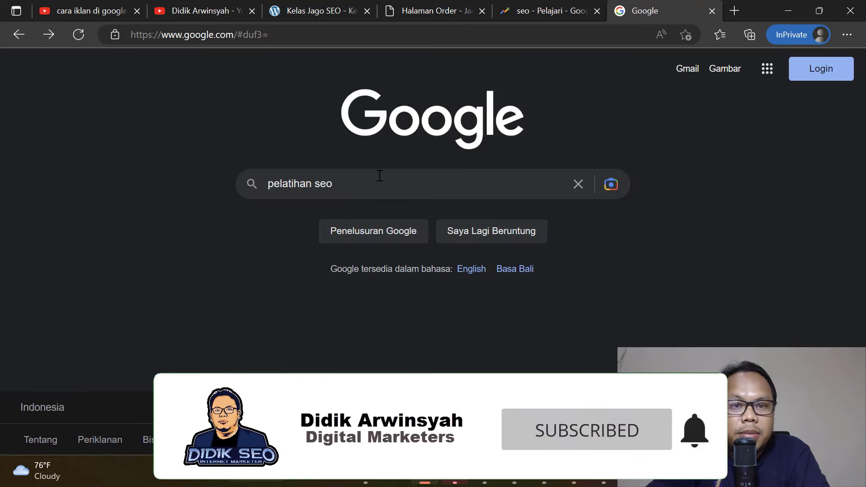
left_click(379, 176)
scroll(595, 361, "down", 1)
left_click(592, 450)
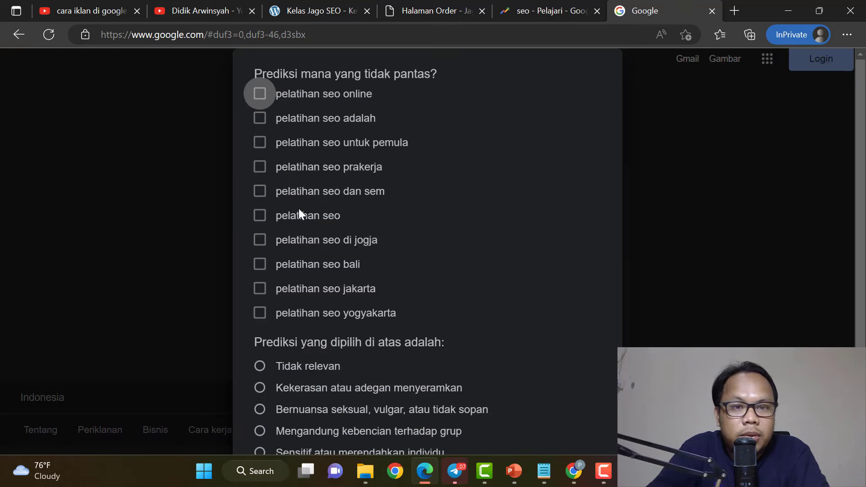
left_click_drag(274, 138, 425, 305)
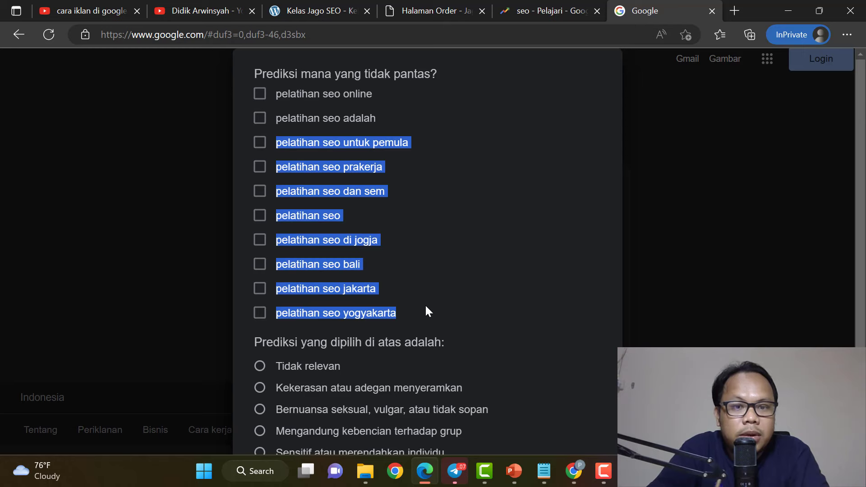
right_click(357, 189)
left_click(393, 143)
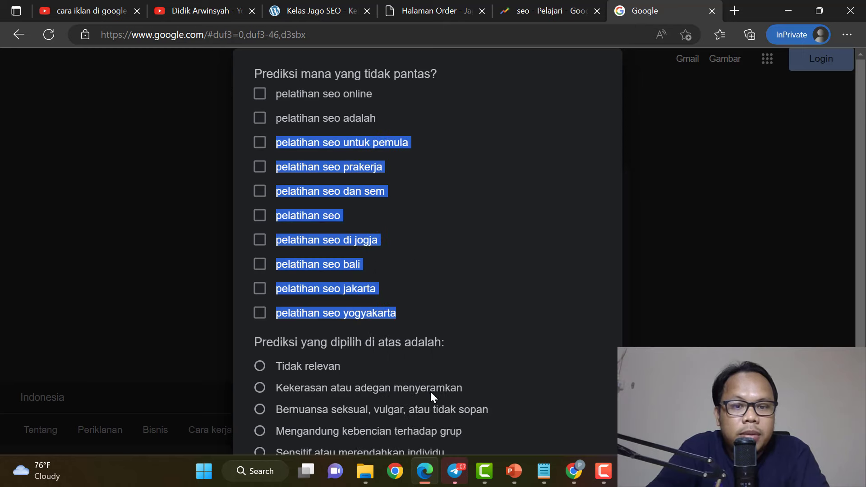
left_click(573, 471)
Paste the copied pelatihan seo suggestions as new lines after 'training seo online'.
scroll(238, 209, "up", 5)
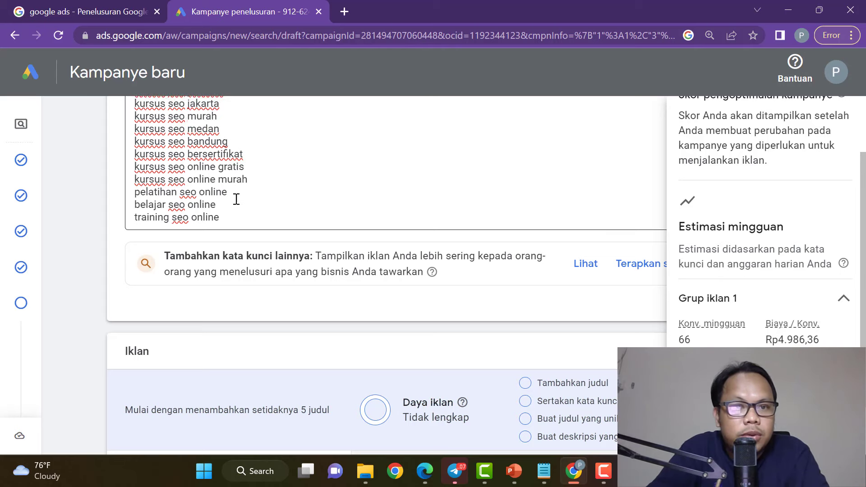
scroll(311, 261, "down", 2)
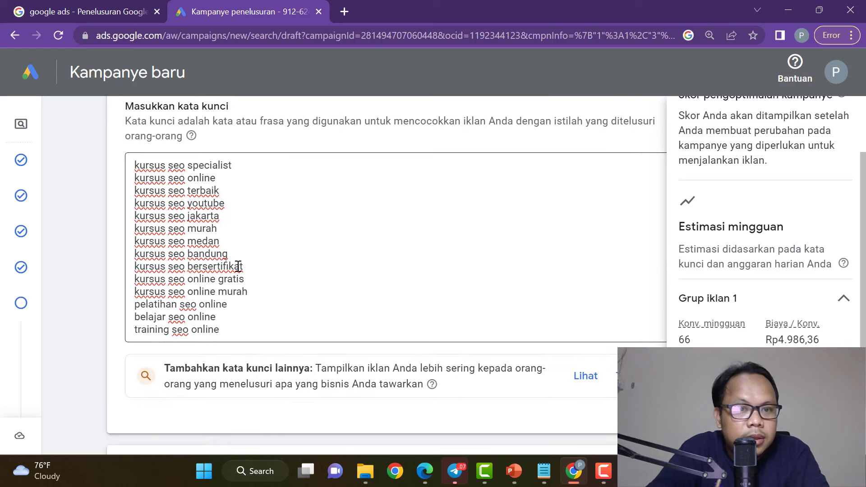
scroll(238, 267, "up", 2)
scroll(234, 262, "down", 2)
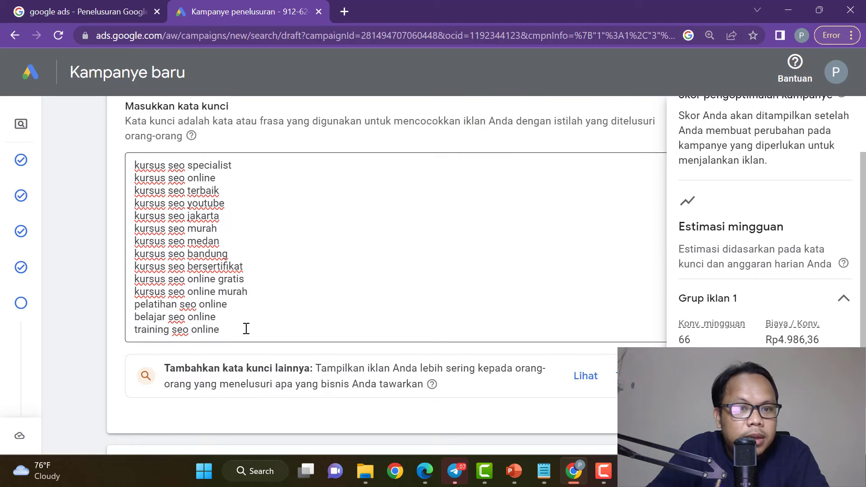
left_click(247, 328)
key("Return")
key("ctrl+v")
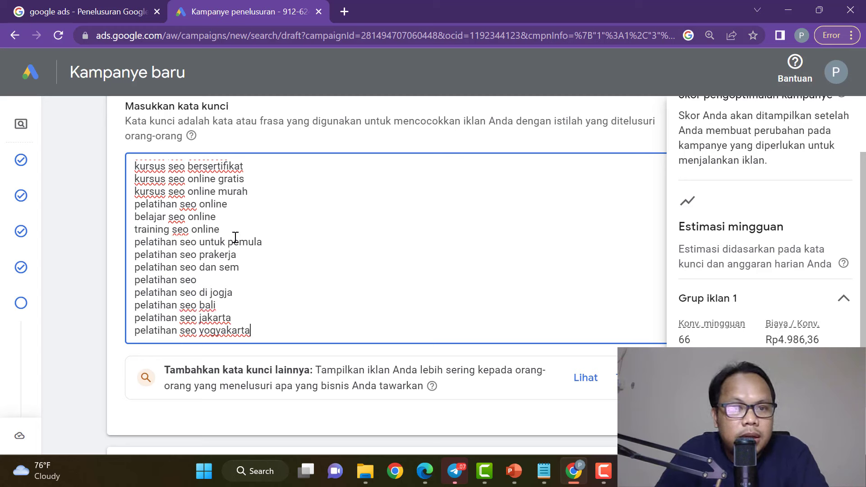
Review the updated keyword list, including the eight pelatihan seo terms.
scroll(242, 248, "up", 2)
scroll(246, 254, "down", 3)
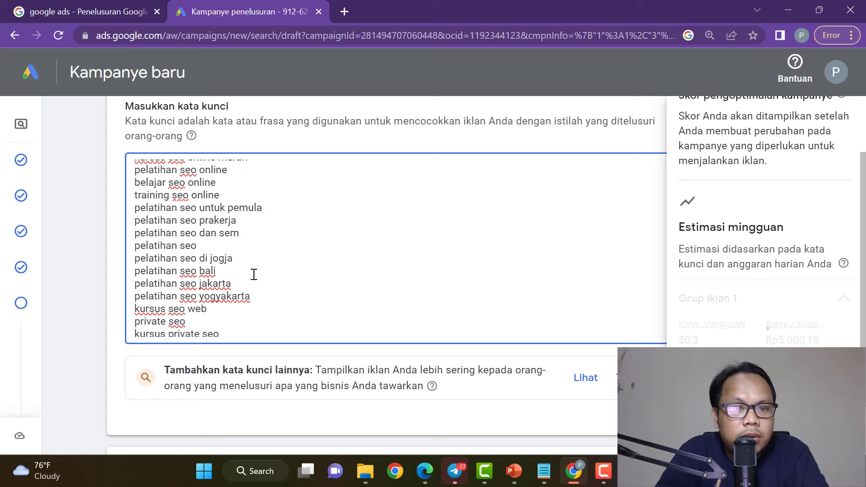
scroll(252, 276, "down", 1)
scroll(254, 277, "down", 2)
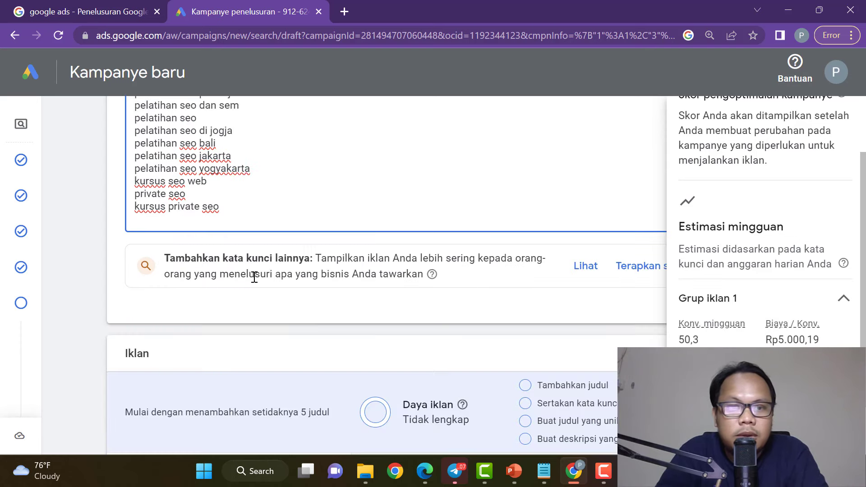
left_click(117, 189)
scroll(503, 245, "up", 2)
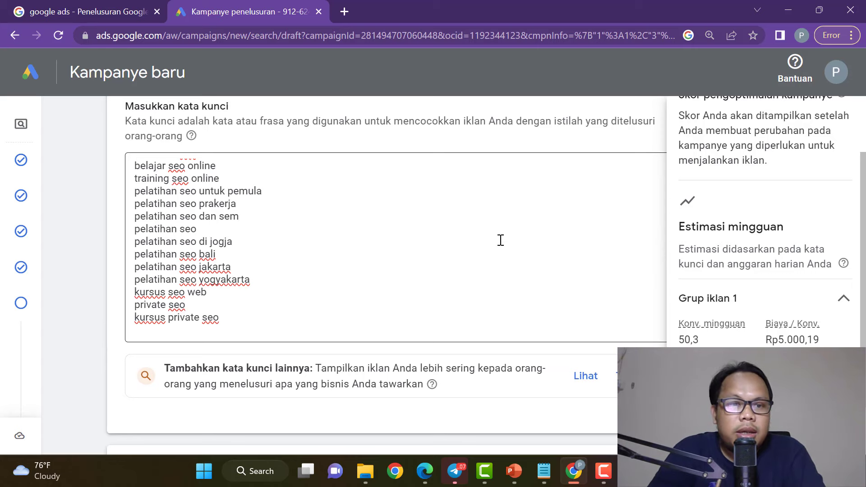
scroll(501, 241, "down", 4)
scroll(498, 247, "up", 2)
scroll(498, 247, "up", 5)
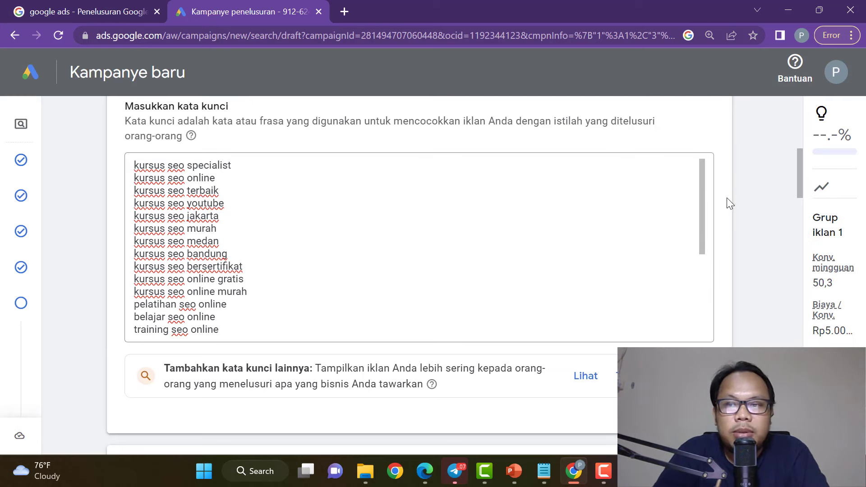
scroll(727, 198, "down", 5)
Set the ad's display path to Jago / SEO.
scroll(727, 199, "down", 2)
scroll(727, 200, "up", 2)
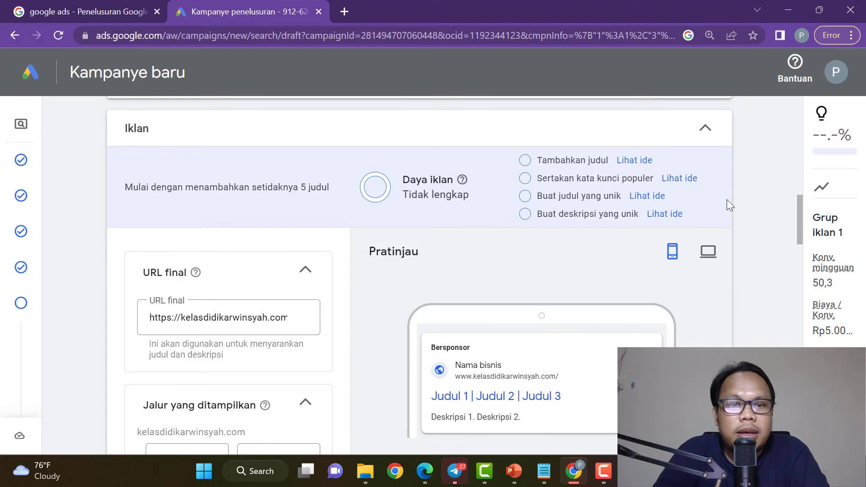
scroll(314, 307, "down", 2)
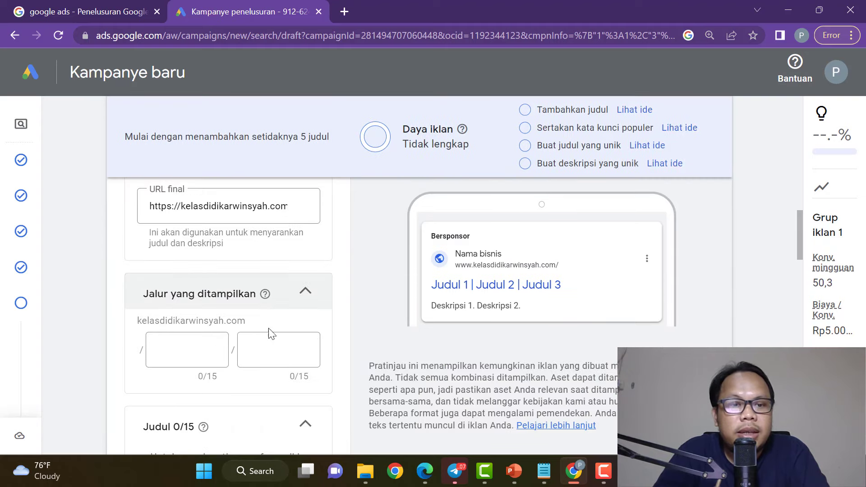
left_click(194, 348)
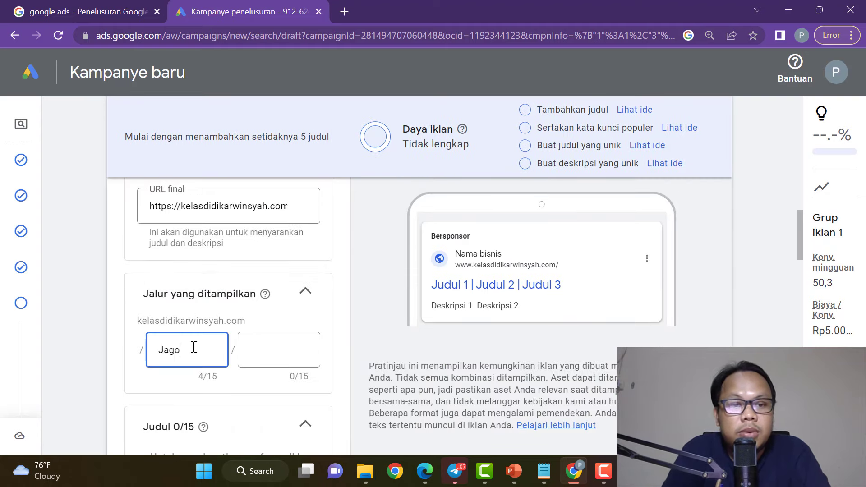
left_click(264, 352)
type("SEO")
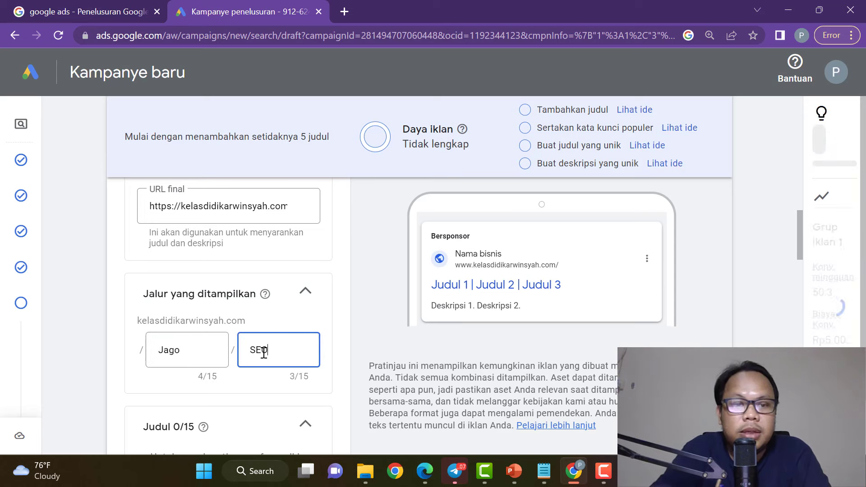
key("BackSpace")
key("BackSpace")
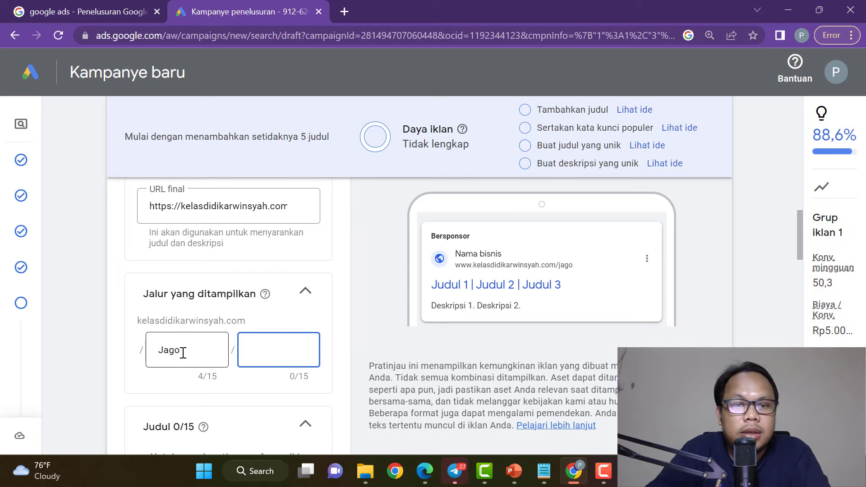
double_click(180, 350)
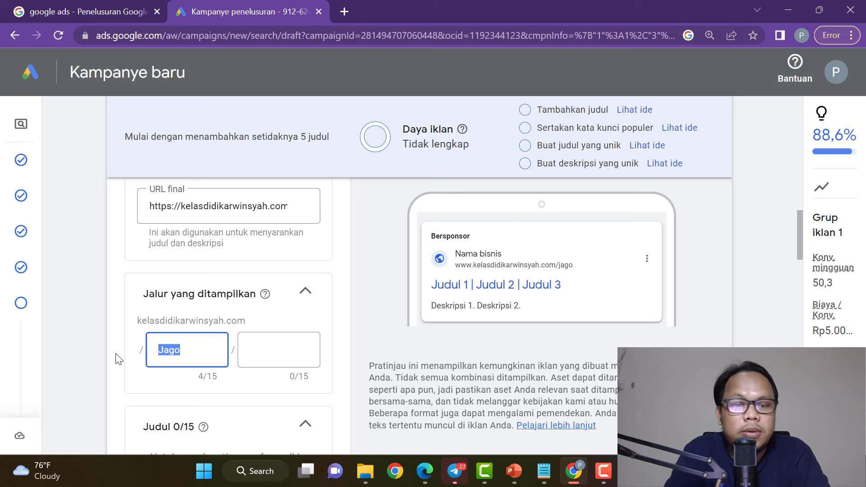
key("Right")
left_click(283, 353)
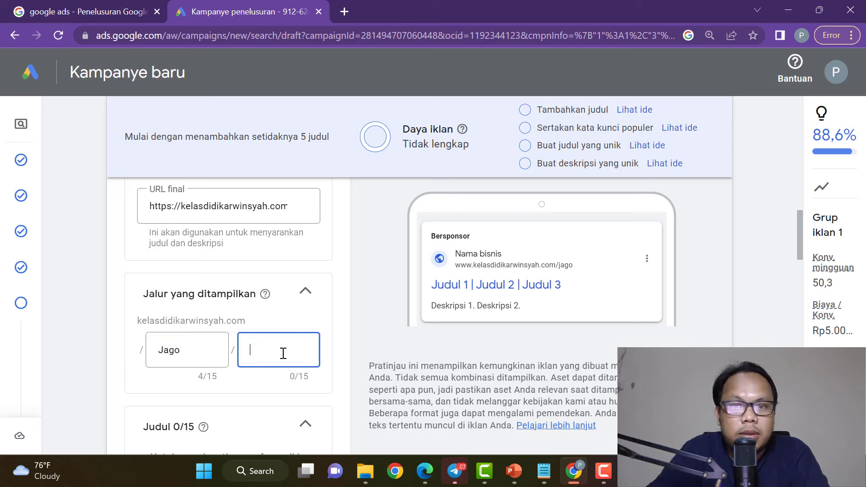
type("SEO")
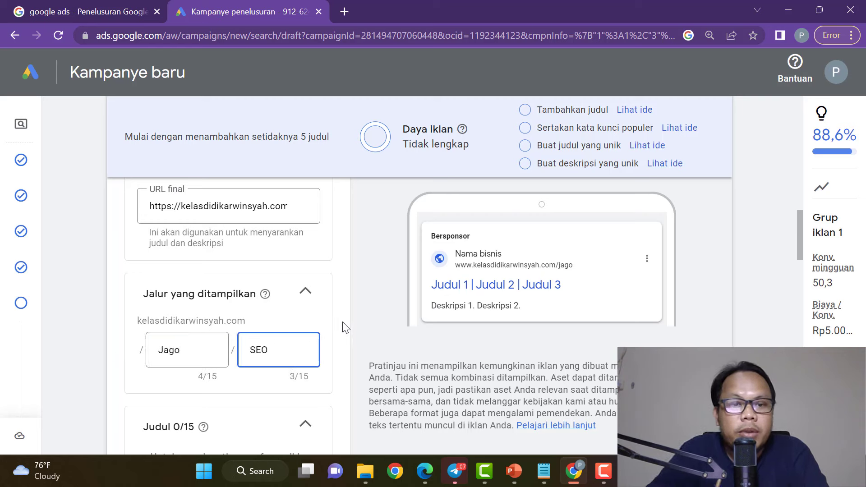
left_click(345, 327)
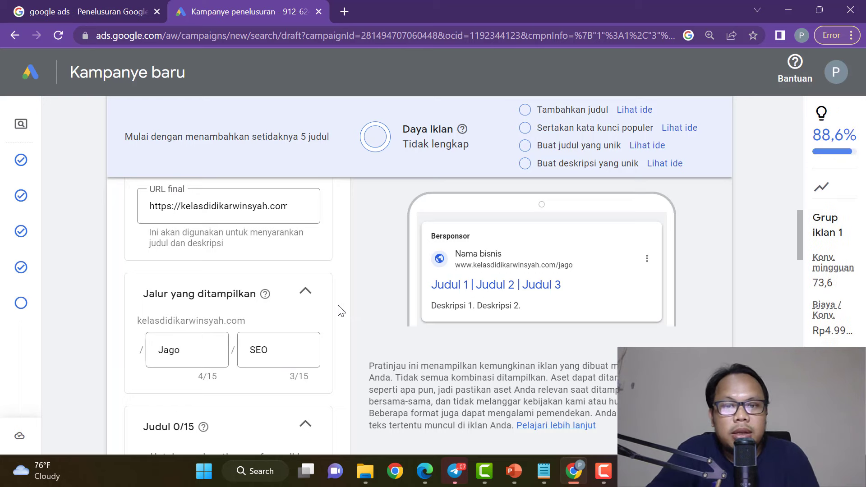
Bring up the headline fields and expand the suggested keyword ideas.
scroll(314, 326, "down", 2)
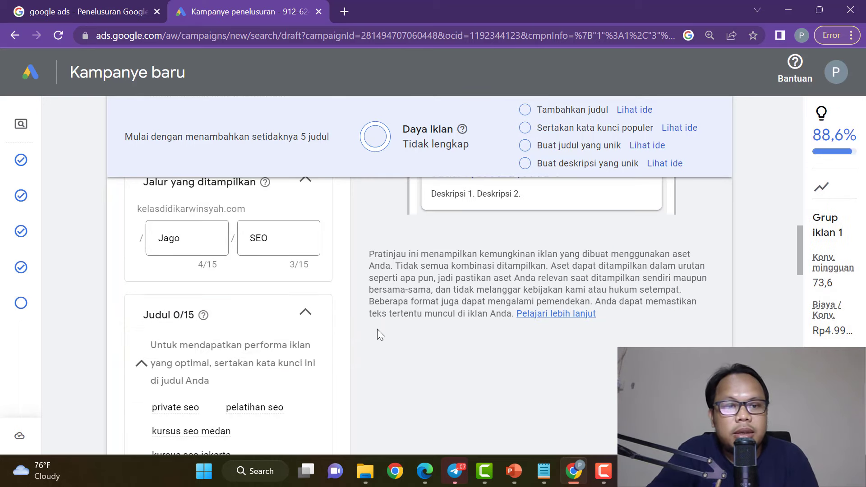
scroll(497, 323, "up", 8)
scroll(459, 310, "down", 4)
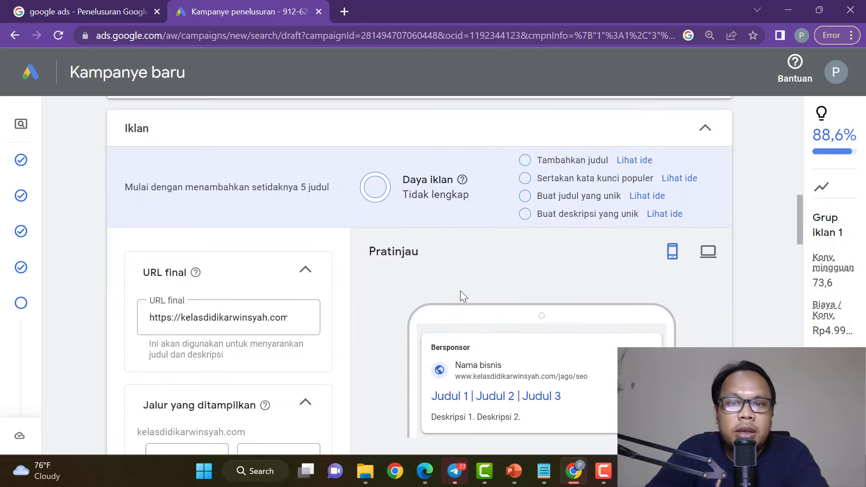
scroll(319, 323, "down", 5)
scroll(313, 325, "down", 2)
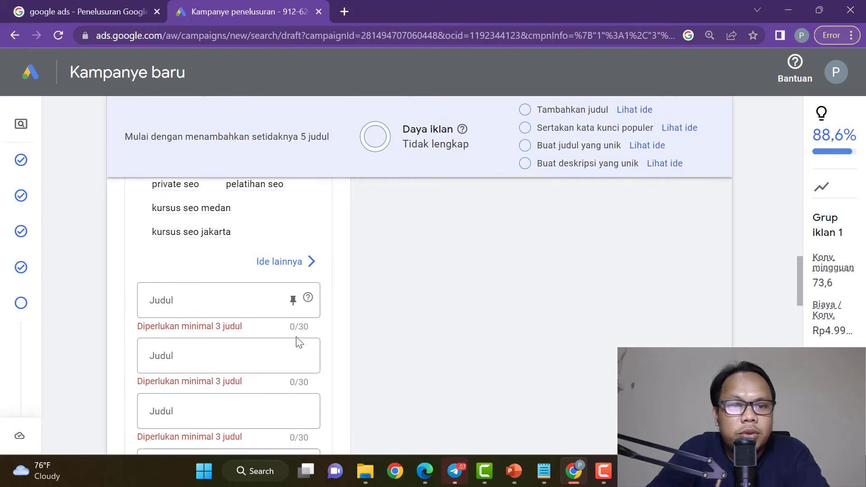
left_click(211, 312)
scroll(296, 343, "up", 2)
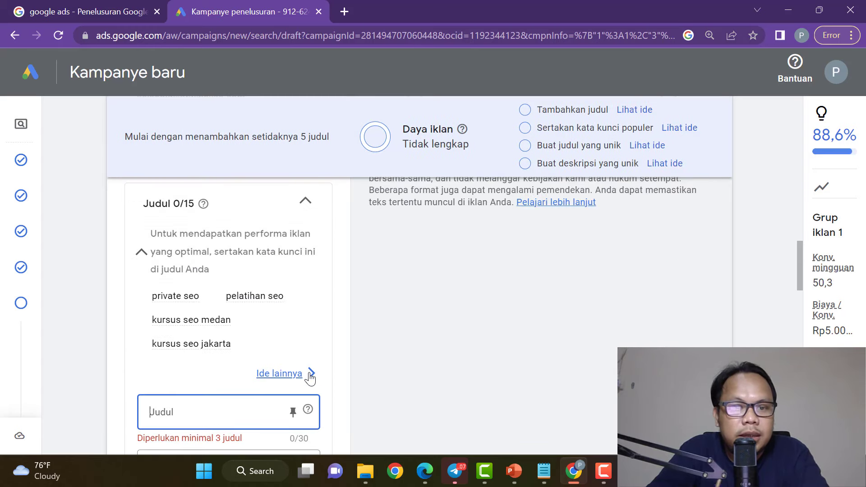
left_click(311, 377)
Enter 'Promo 50% Kursus SEO Terbaik' as the first headline, dropping the 'Private SEO Online' draft.
scroll(629, 315, "up", 2)
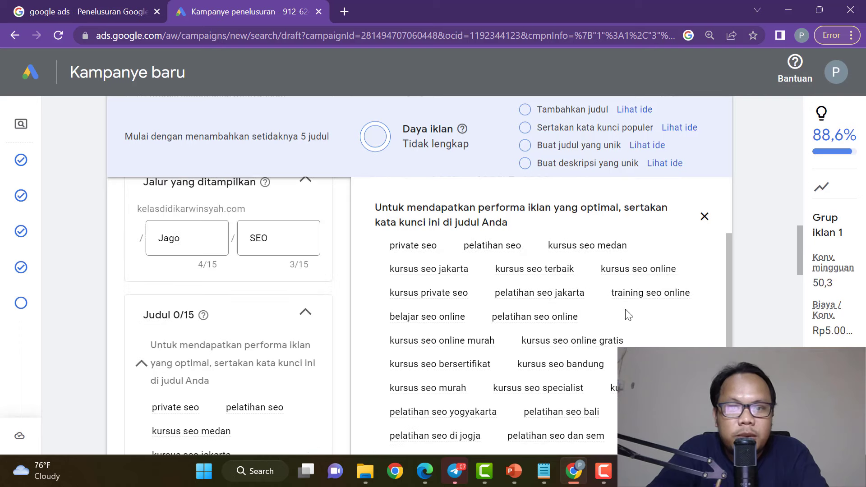
scroll(248, 289, "down", 2)
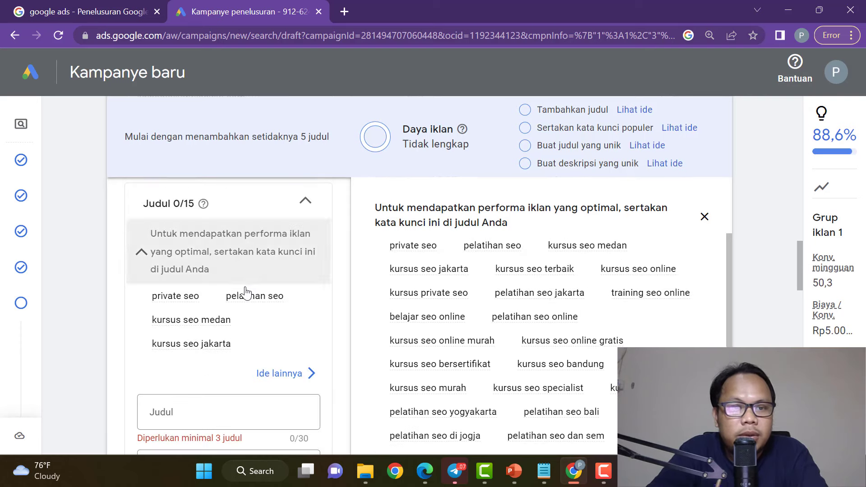
scroll(246, 294, "down", 2)
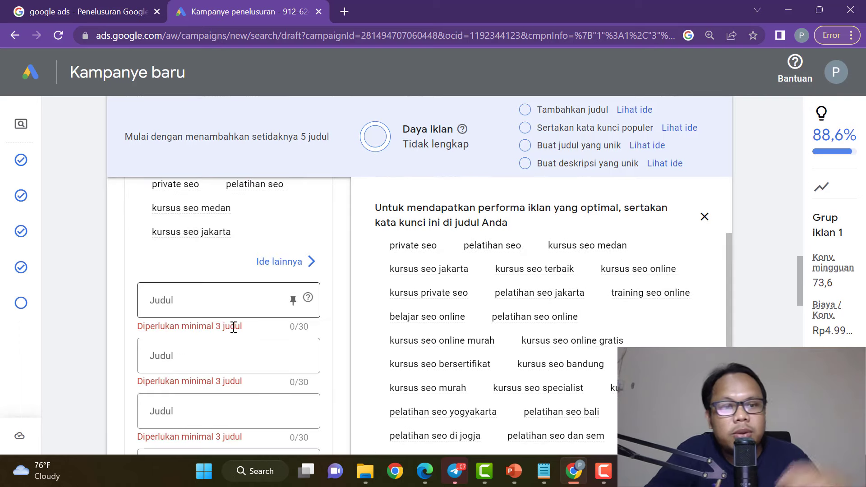
left_click(207, 299)
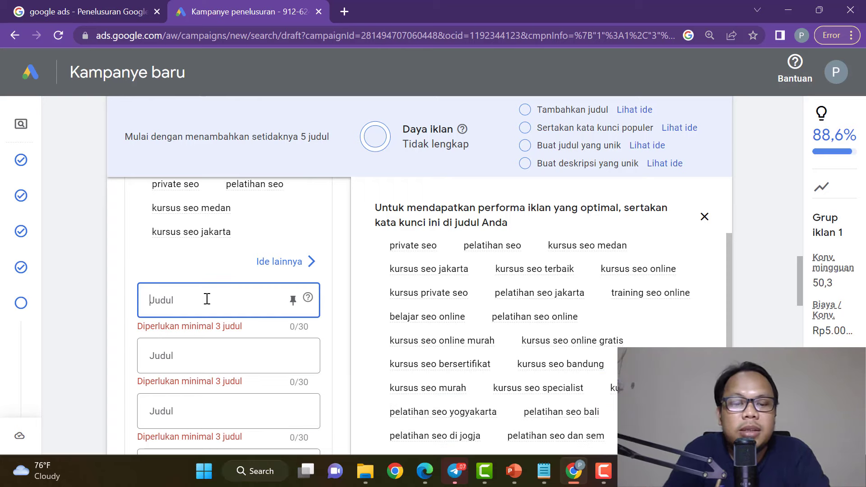
type("Promo 50")
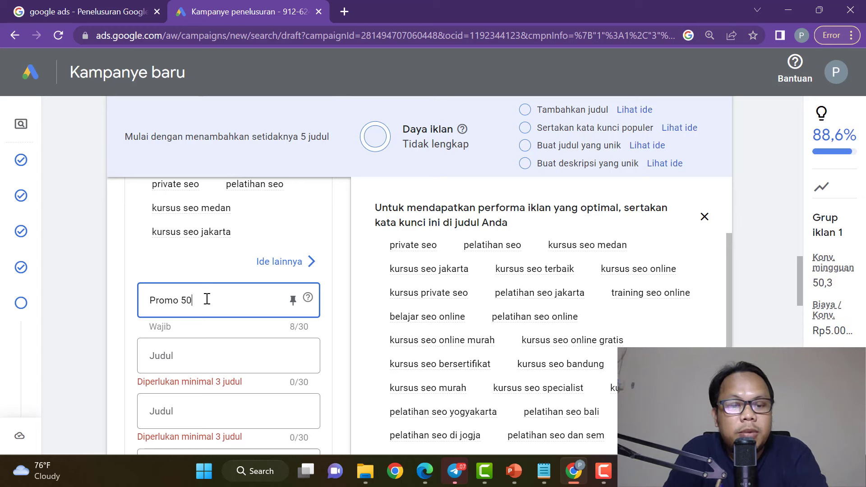
type("% ")
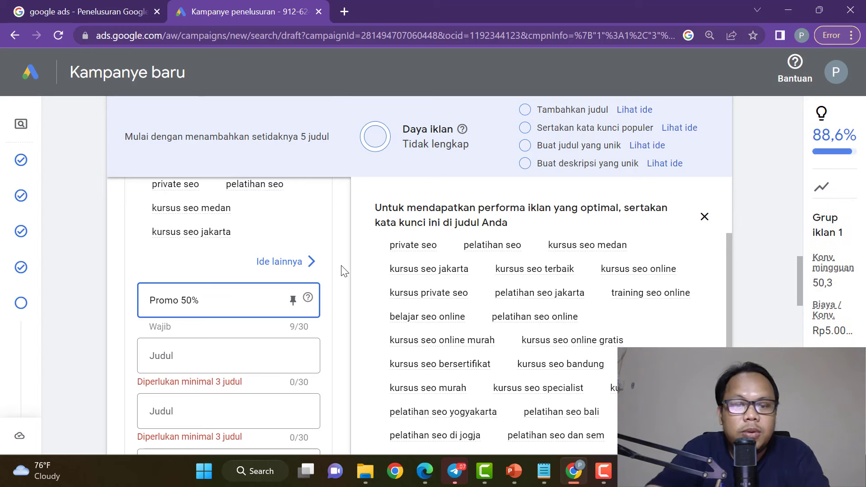
type("Private SEO")
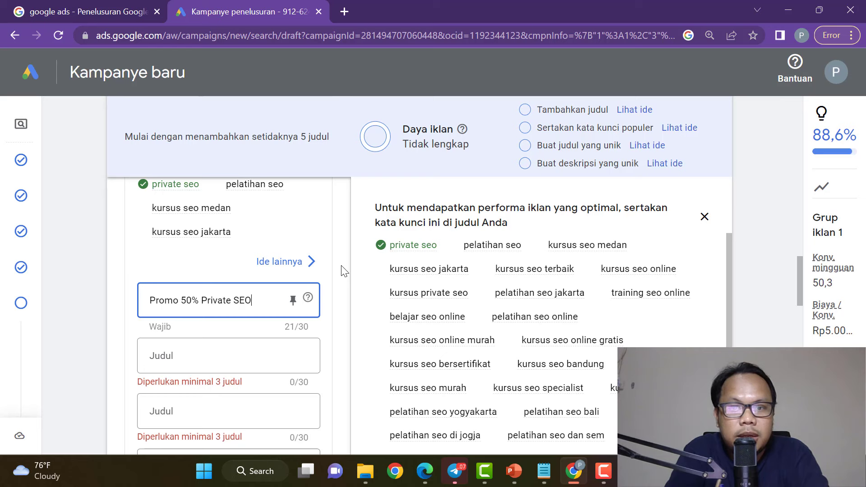
type("Online")
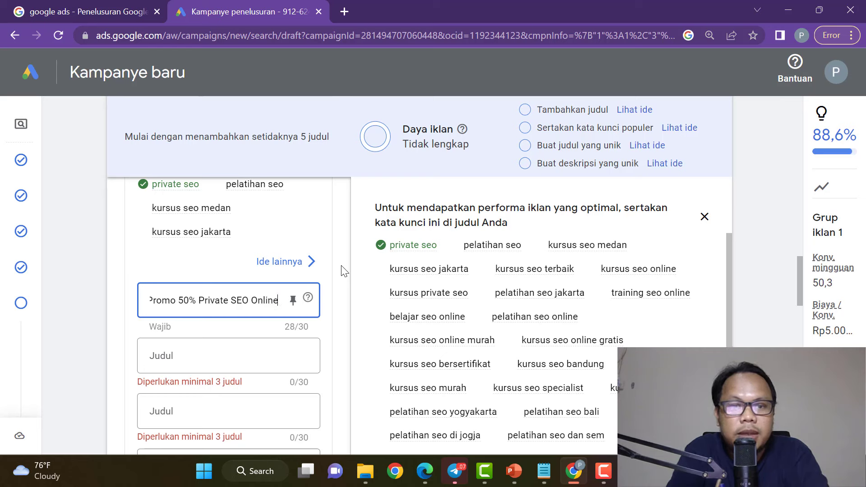
key("BackSpace")
key("BackSpace")
key("BackSpace")
key("BackSpace")
key("BackSpace")
key("BackSpace")
key("BackSpace")
key("BackSpace")
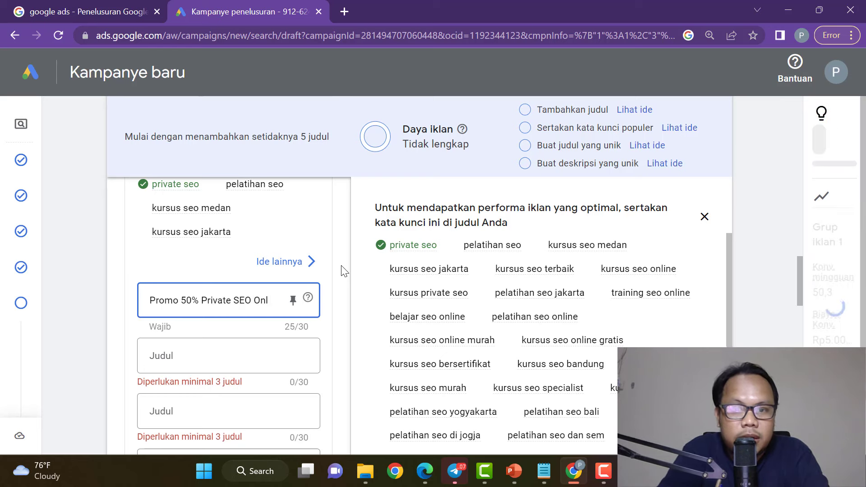
key("BackSpace")
key("BackSpace")
key("BackSpace")
key("BackSpace")
key("BackSpace")
key("BackSpace")
key("BackSpace")
key("BackSpace")
key("BackSpace")
key("BackSpace")
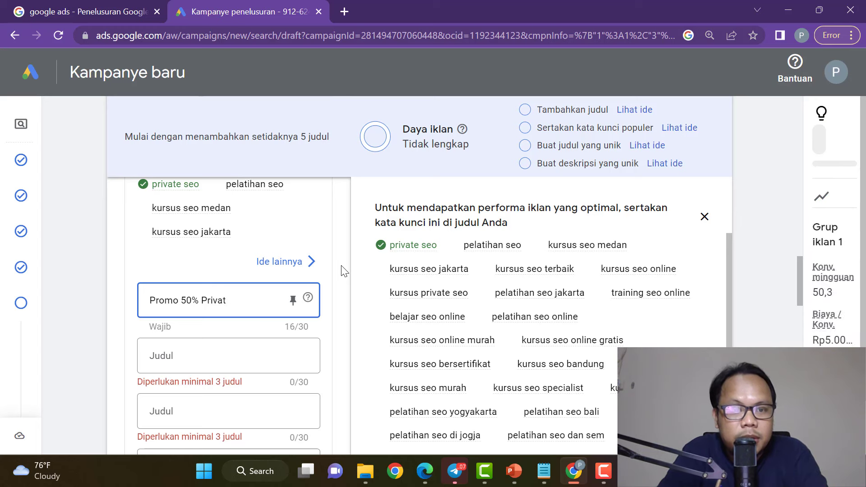
type("Kursus SEO ")
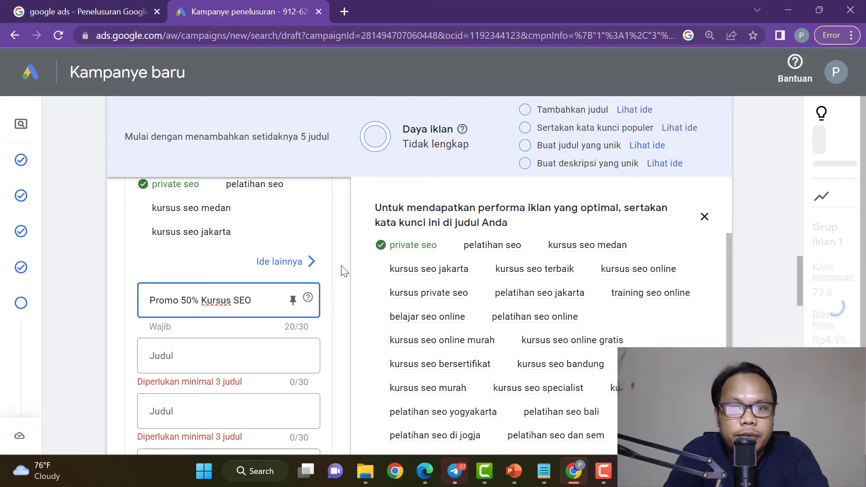
type("Terbaik")
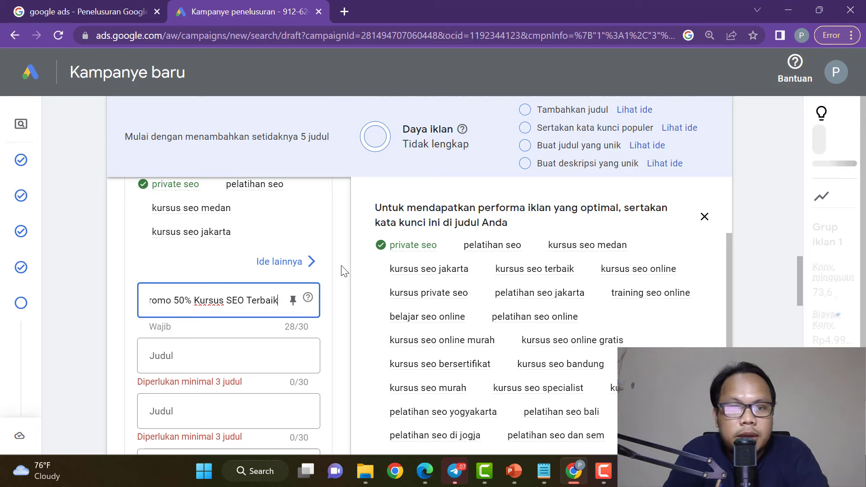
left_click(345, 287)
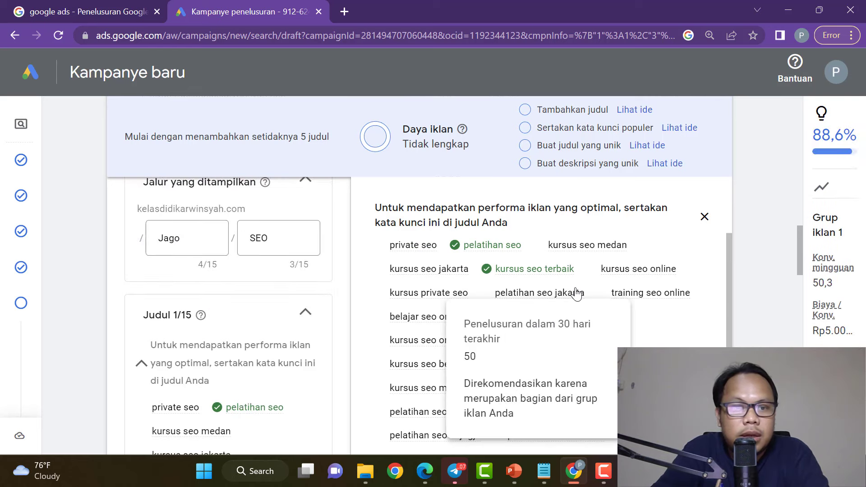
Add 'Diskon 50% Kursus SEO Online' as the second headline.
scroll(576, 293, "down", 3)
scroll(280, 325, "down", 5)
scroll(273, 339, "up", 2)
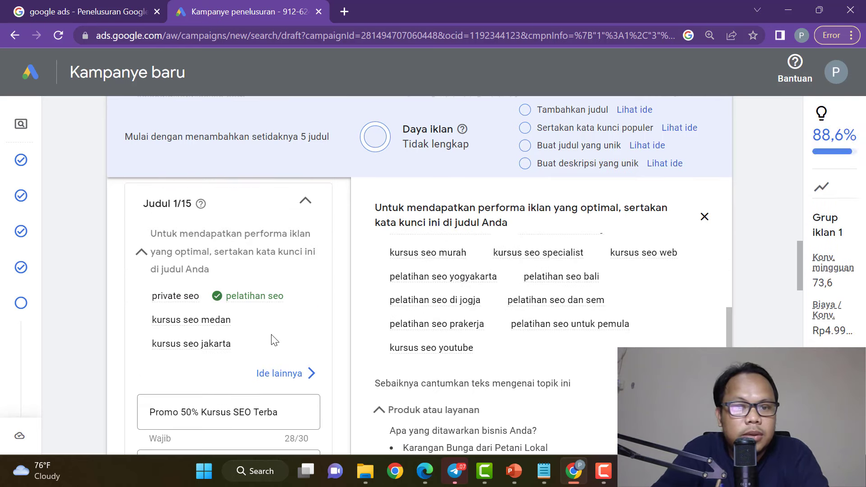
scroll(272, 338, "down", 4)
scroll(274, 325, "up", 2)
scroll(273, 325, "down", 2)
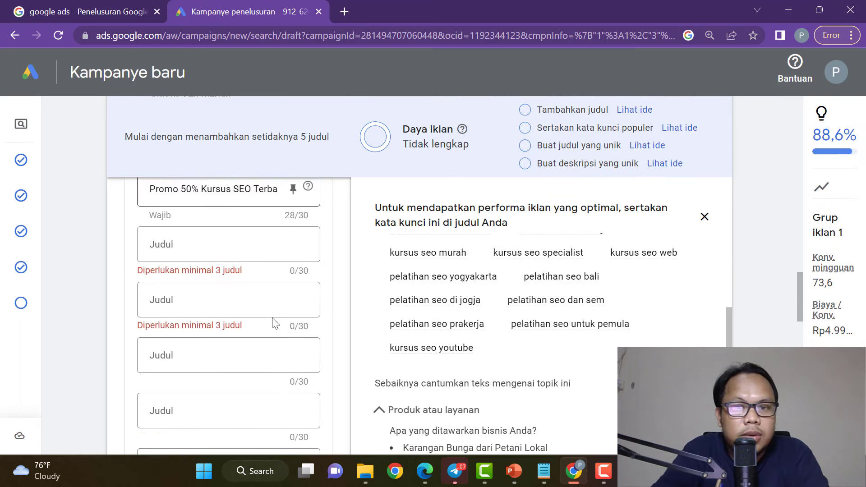
scroll(559, 339, "up", 3)
scroll(237, 336, "up", 2)
left_click(210, 357)
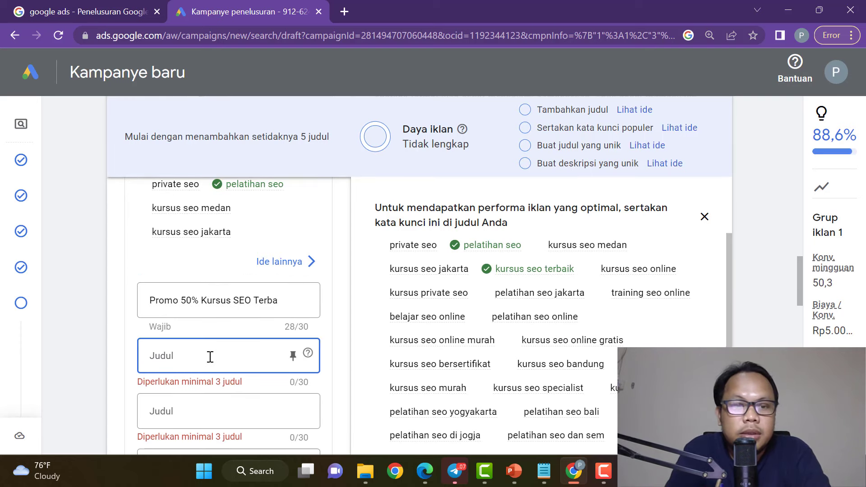
type("Diskon 50")
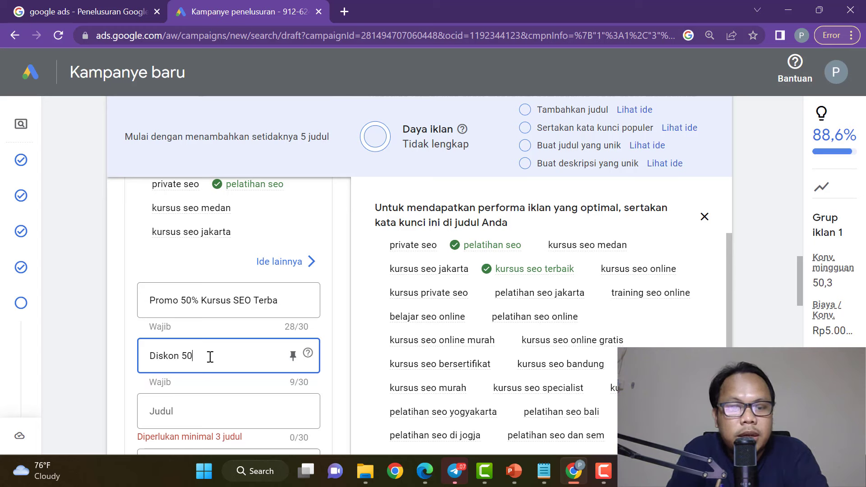
type("%")
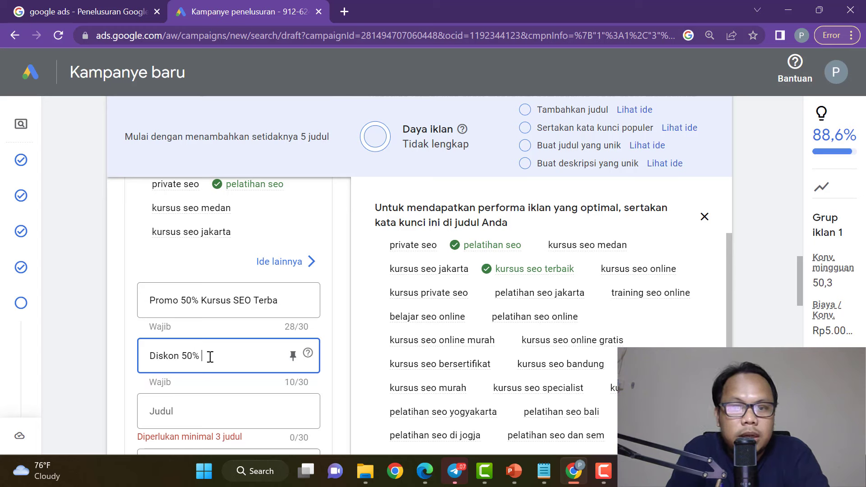
type(" Kursus SE")
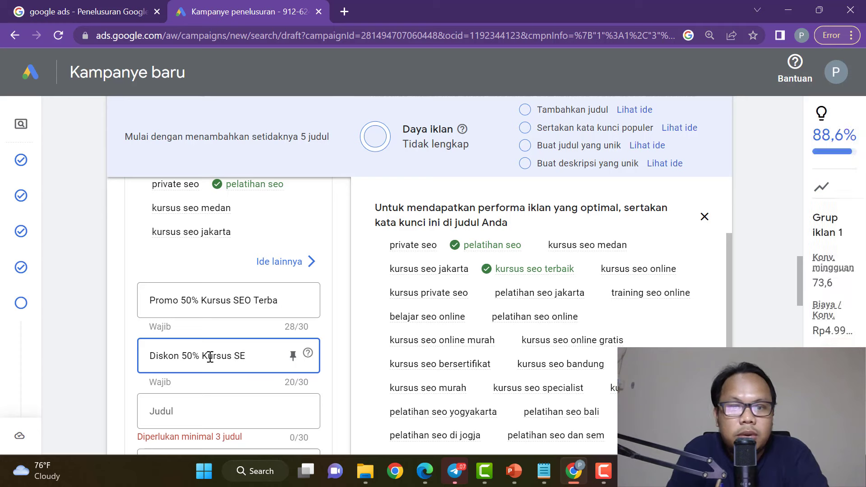
type("O")
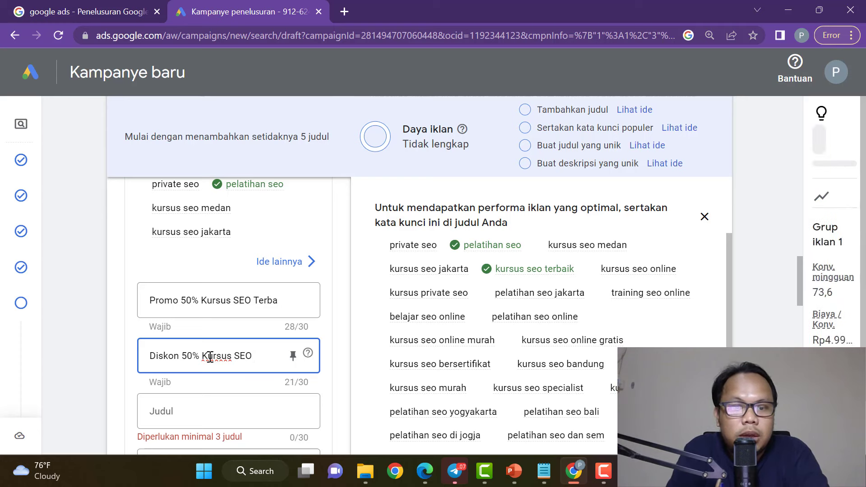
type(" Online")
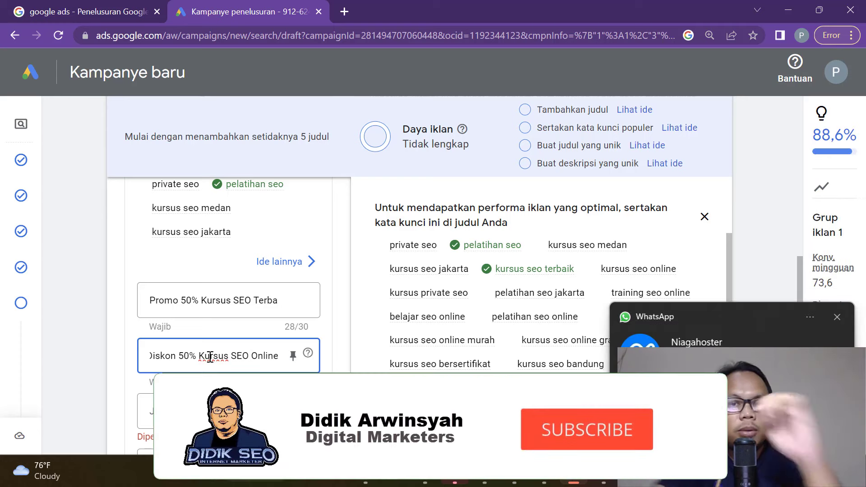
left_click(838, 317)
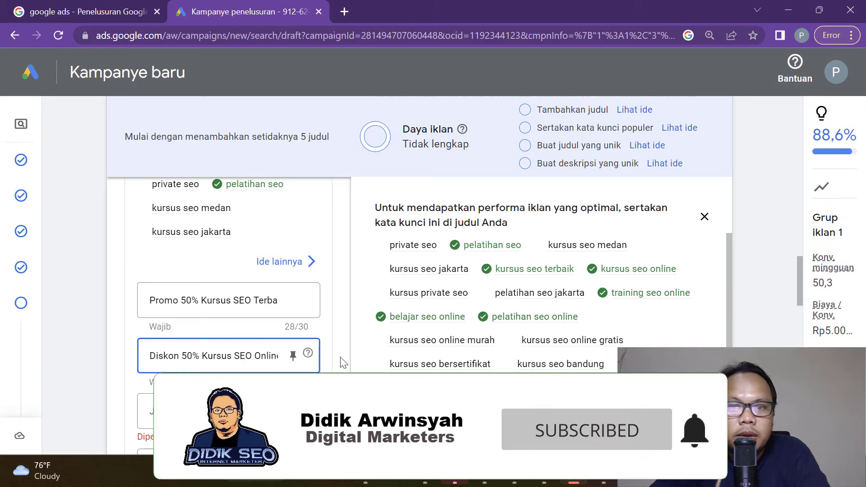
scroll(327, 362, "down", 2)
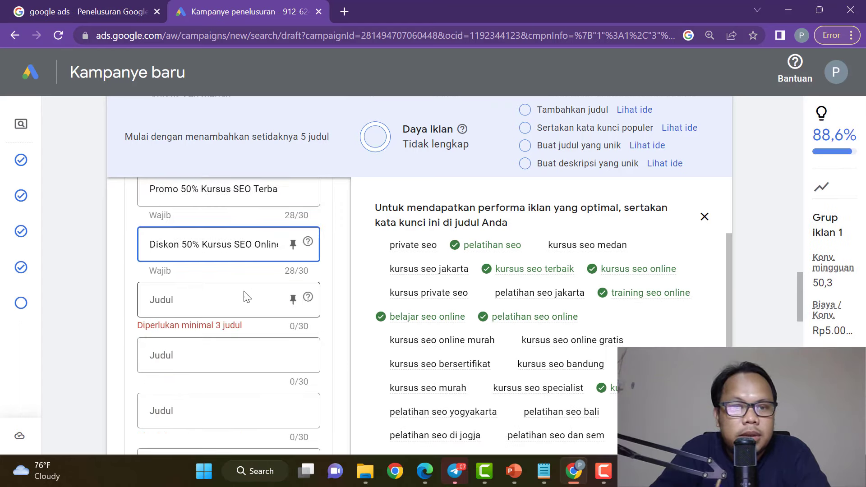
Enter 'Kursus Private SEO Specialist' as the third headline, correcting the typos.
left_click(220, 300)
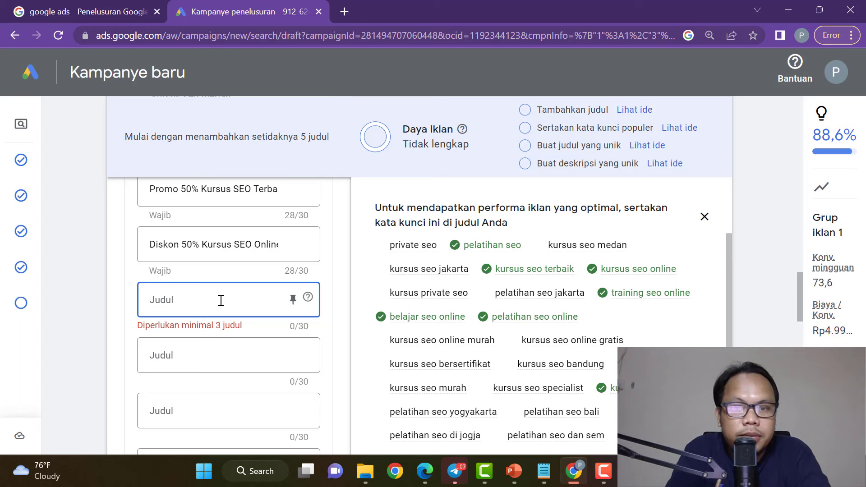
type("Kuyr")
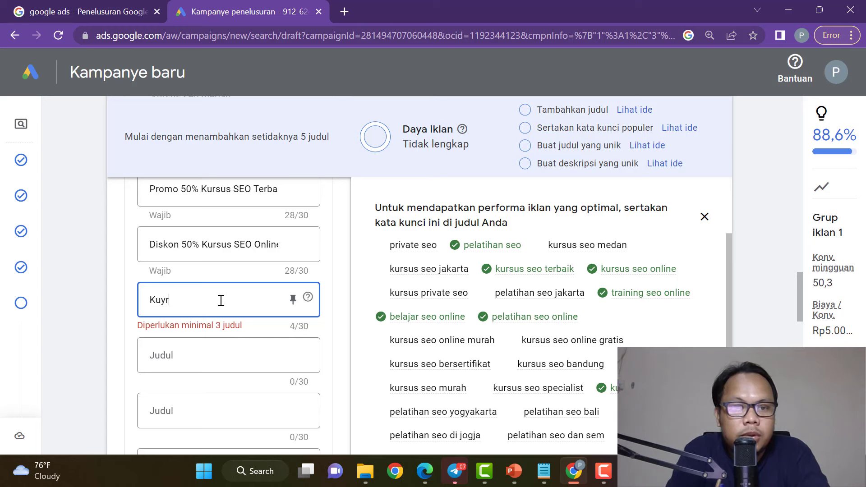
type("s")
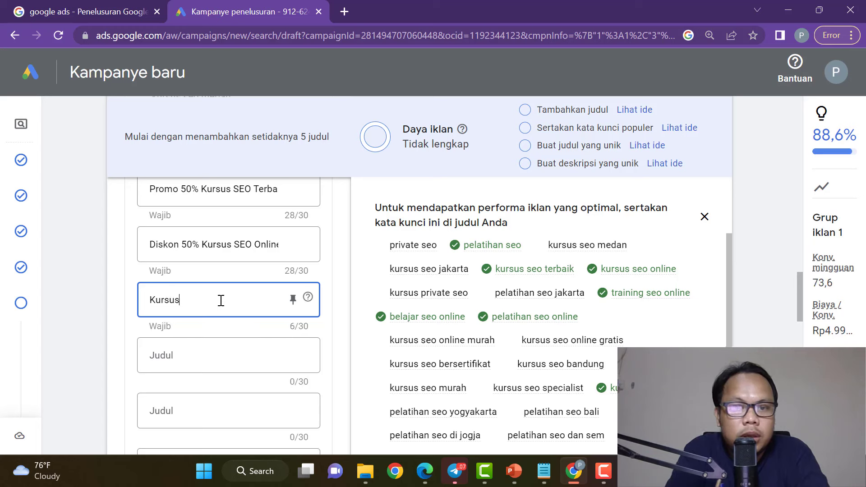
type("rsus Private SEO")
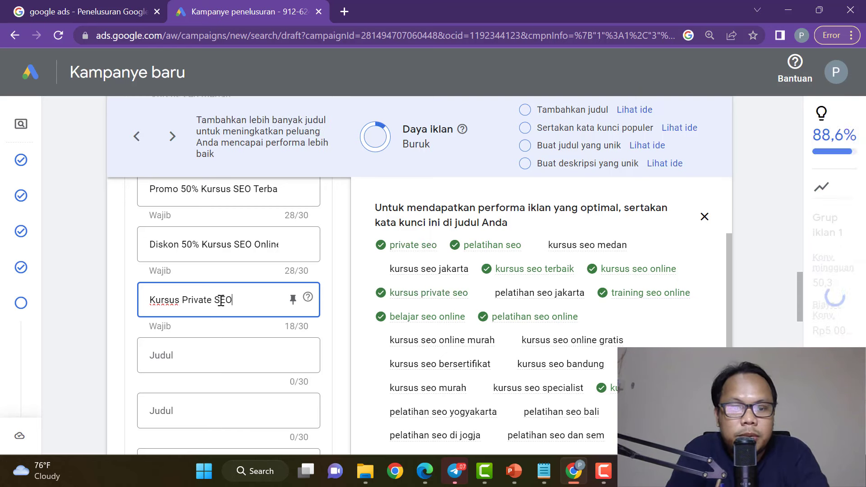
type(" Sepsialis")
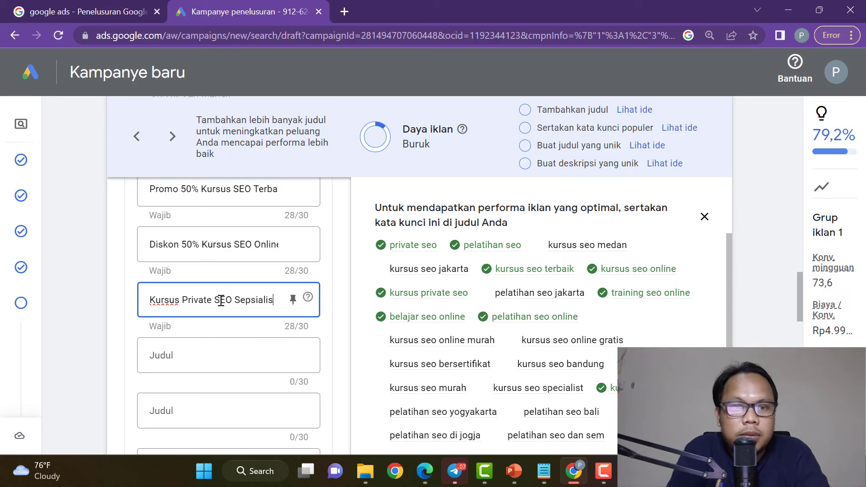
key("BackSpace")
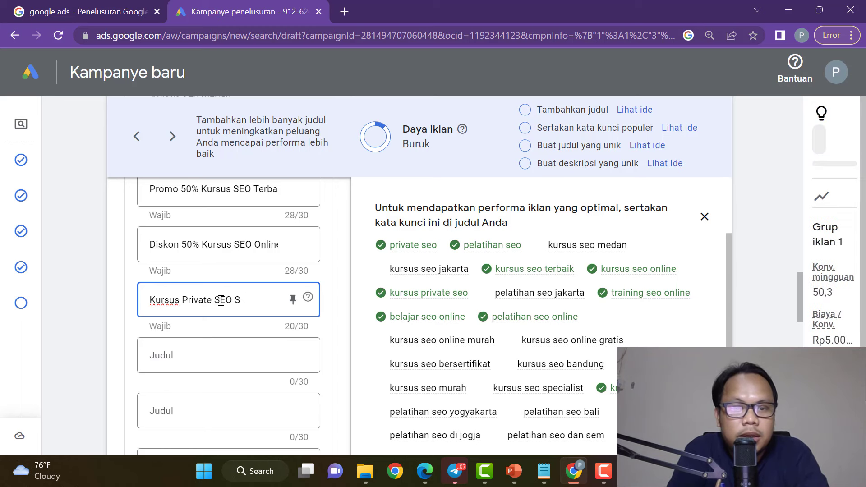
type("pe")
type("s")
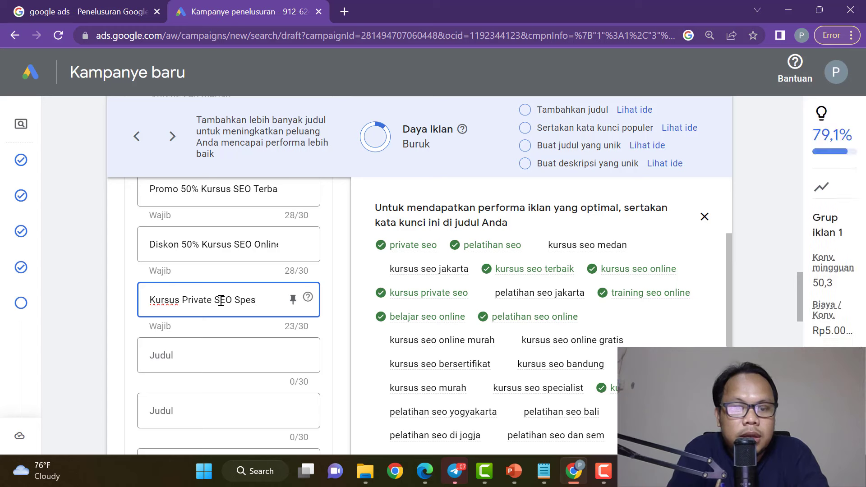
key("BackSpace")
type("cialist")
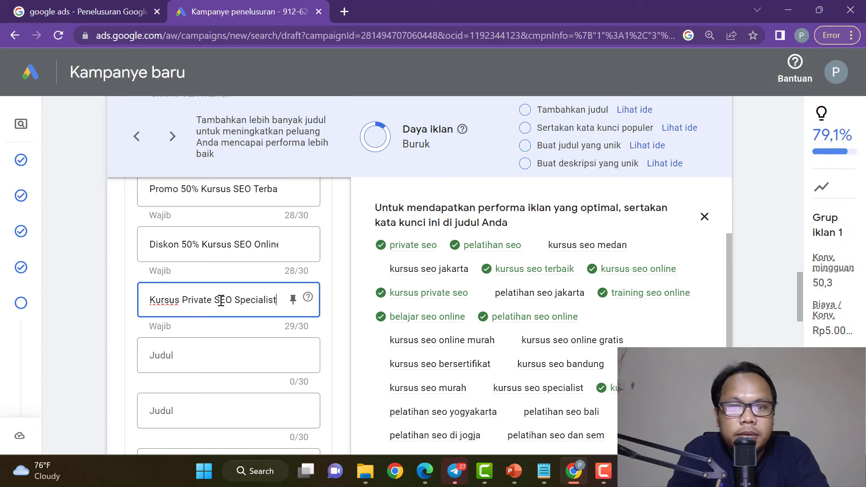
left_click(332, 316)
scroll(539, 343, "down", 2)
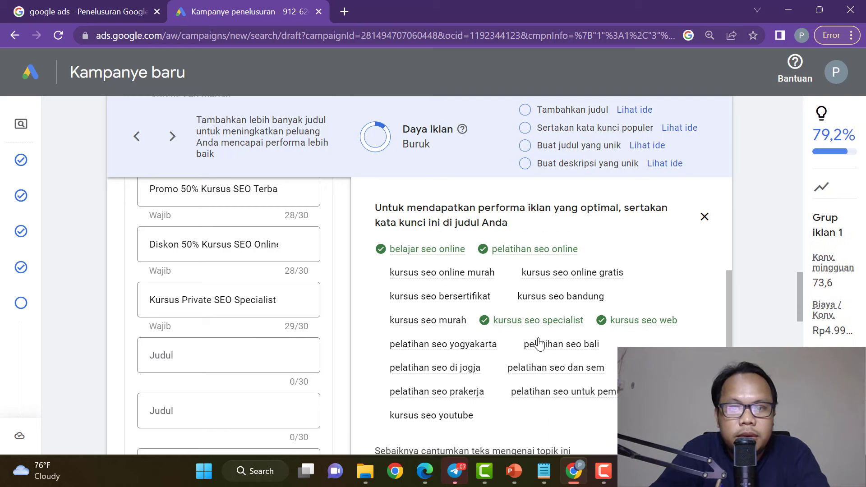
scroll(506, 347, "up", 2)
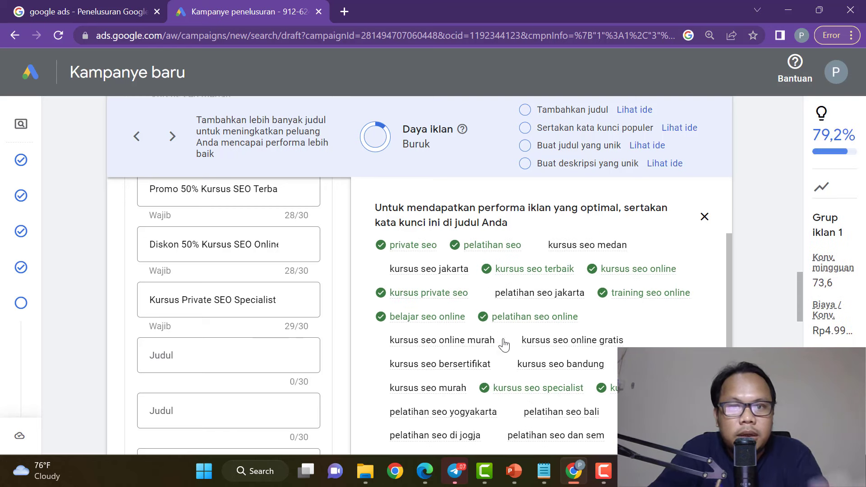
left_click(211, 356)
Write the fourth headline as 'Kursus SEO Online Murah Medan' instead of Bandung.
type("Kursus SEO On")
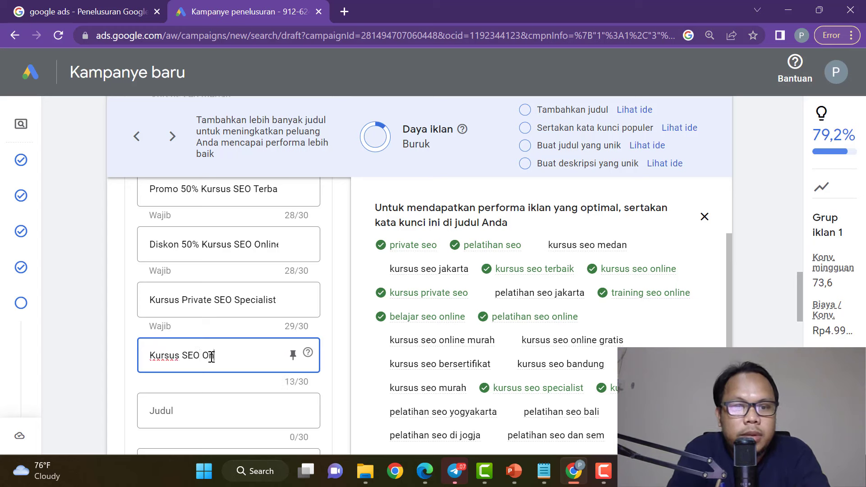
type("line M")
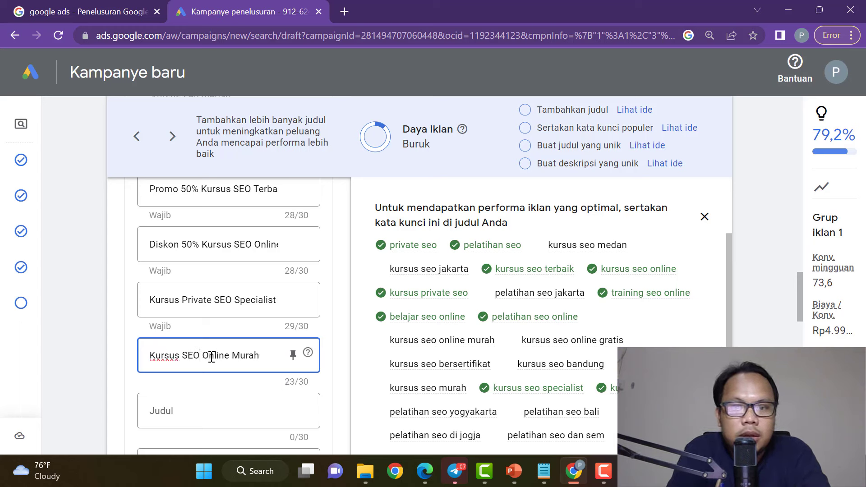
type("urah ")
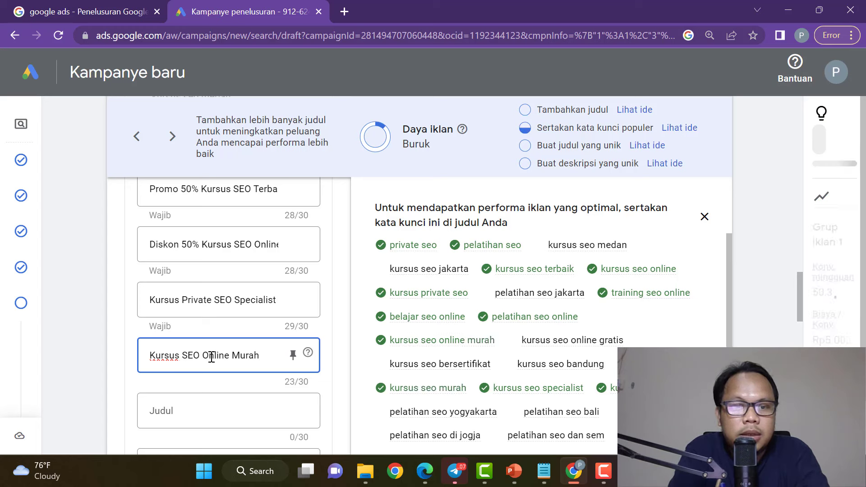
type("Bandun")
key("BackSpace")
key("BackSpace")
key("BackSpace")
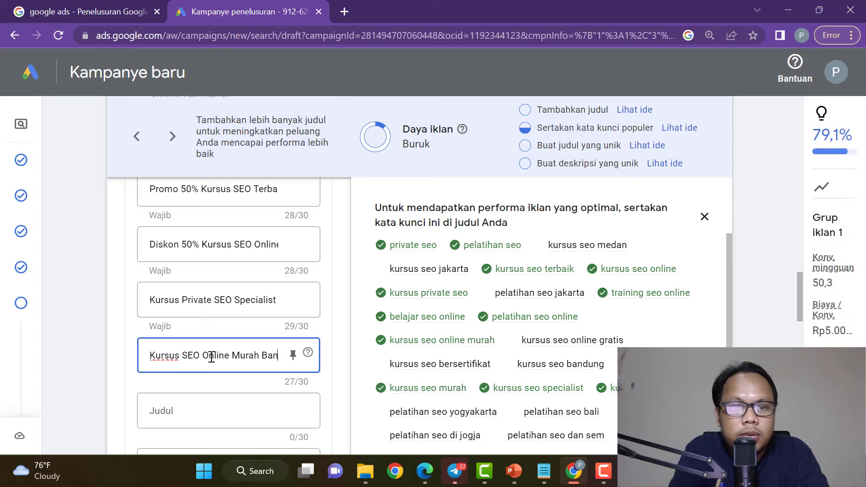
type("Medan")
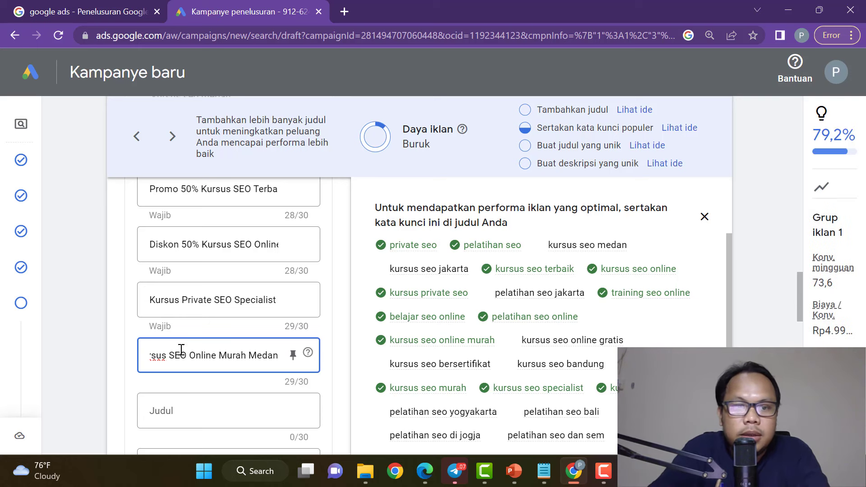
left_click(319, 336)
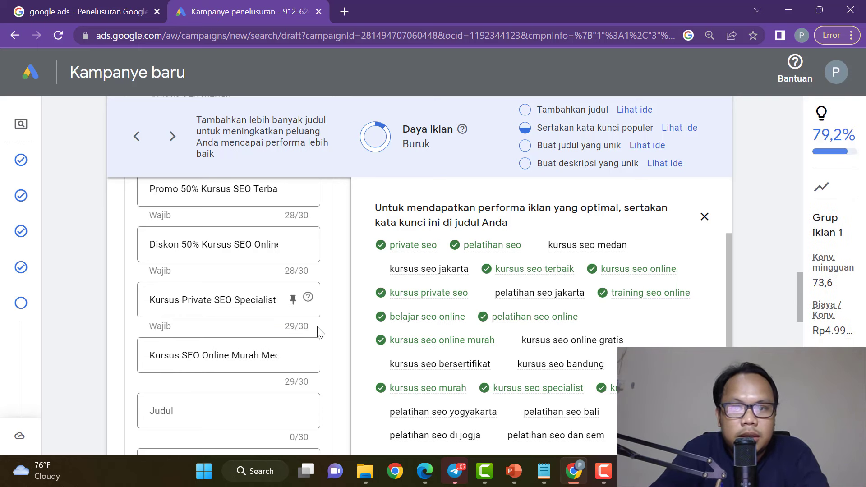
Add the headline 'Pelatihan SEO di Jogja dan SEM', replacing the over-length 'Prakerja'.
scroll(319, 333, "down", 2)
scroll(648, 348, "down", 1)
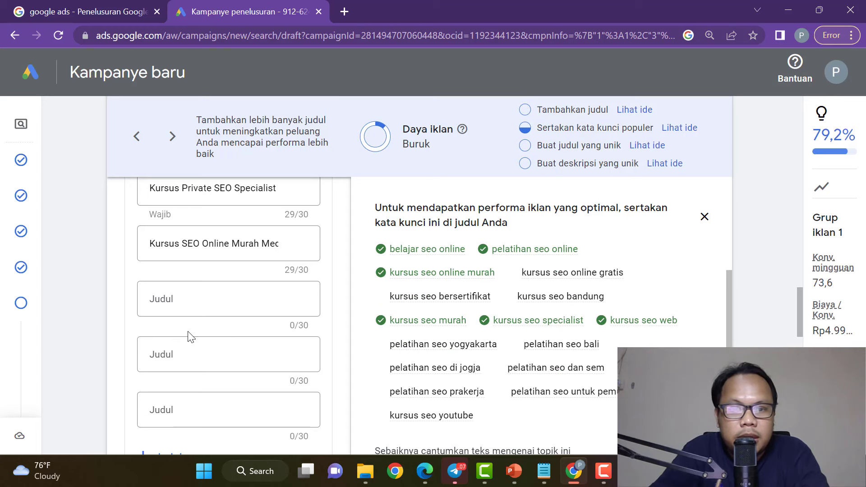
left_click(184, 304)
type("Pe")
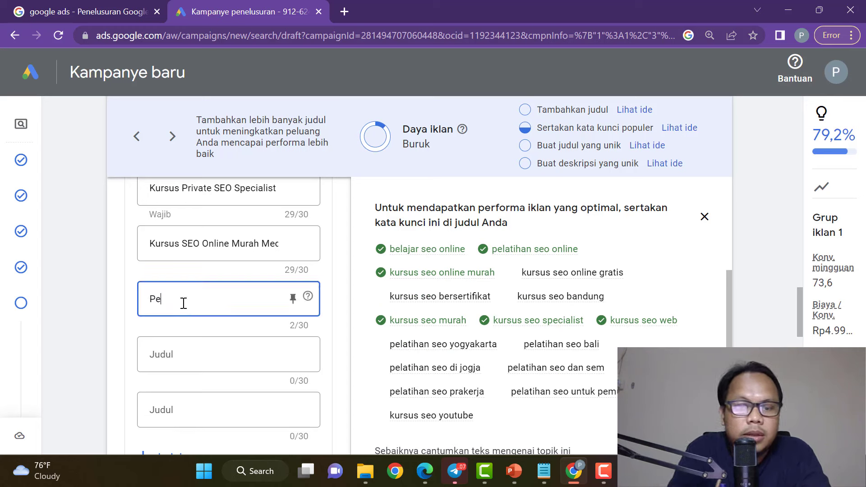
type("latihan SEO ")
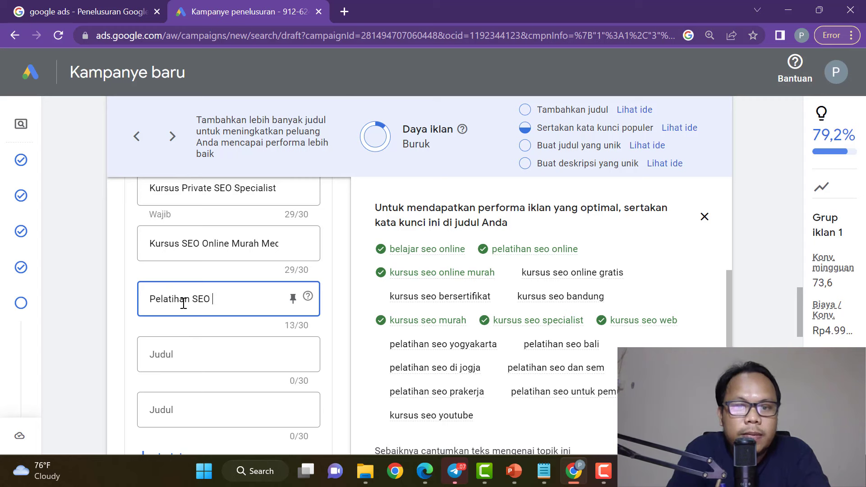
type("di Jogja")
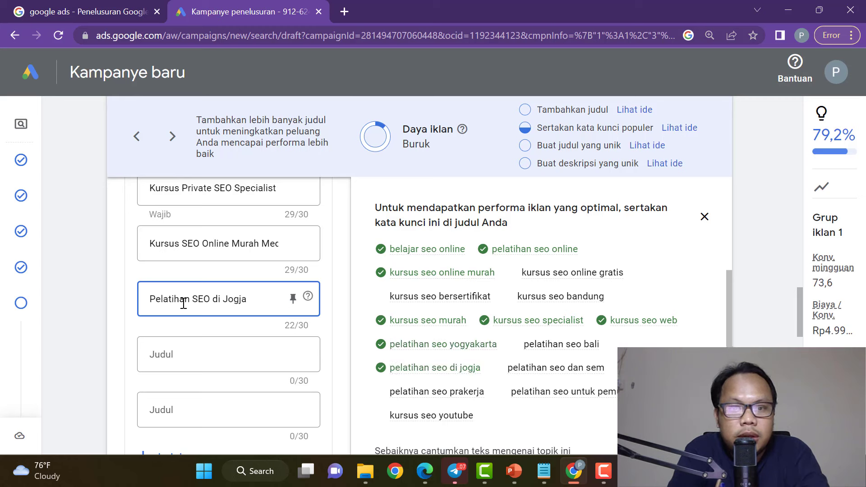
type("Prak")
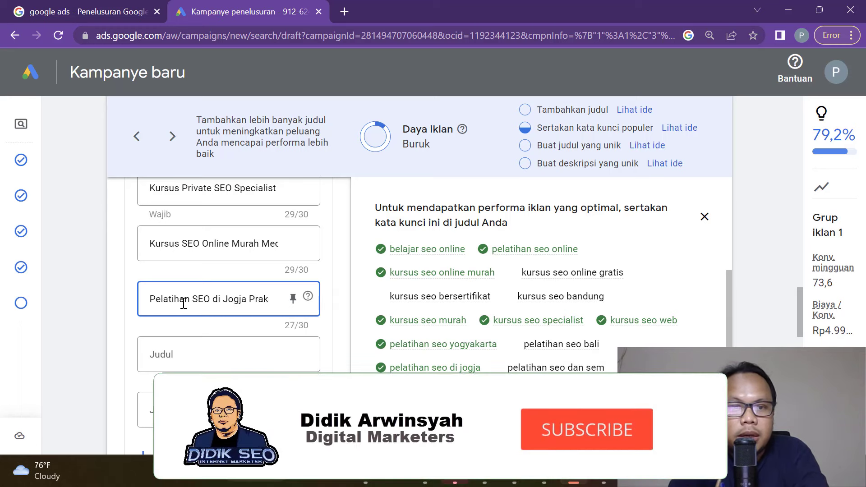
type("erja")
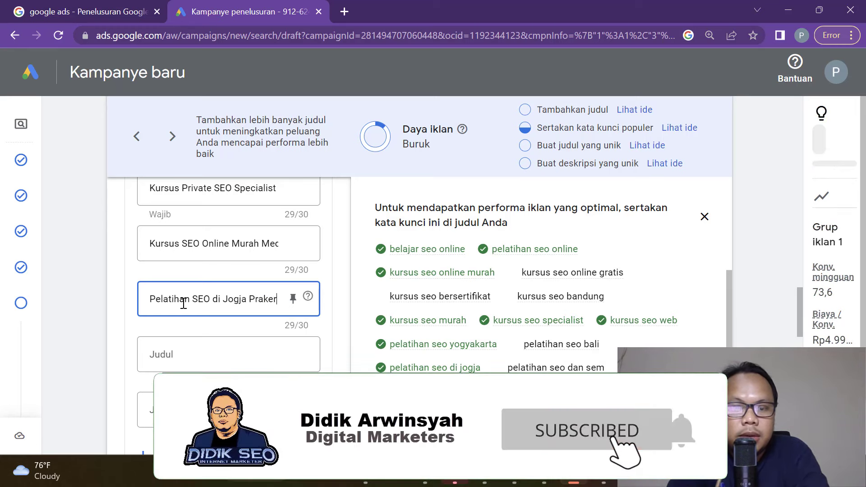
key("BackSpace")
key("BackSpace")
key("BackSpace")
key("BackSpace")
key("BackSpace")
key("BackSpace")
key("BackSpace")
key("BackSpace")
key("BackSpace")
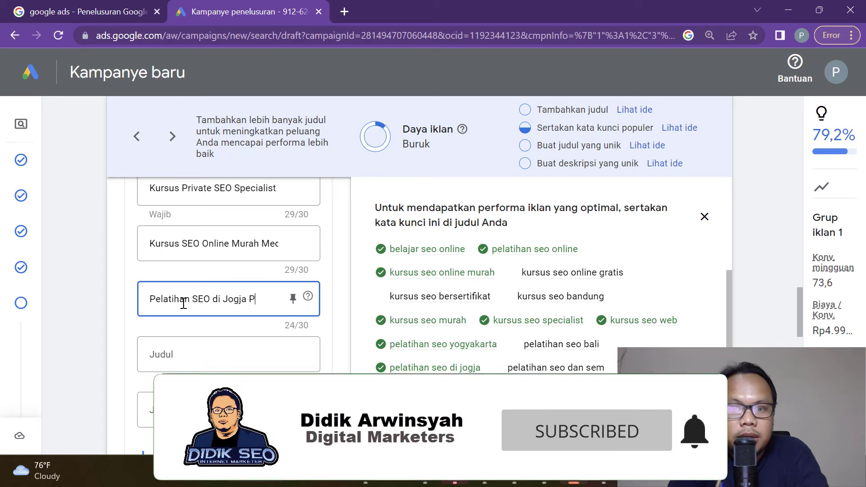
type("dan SEM")
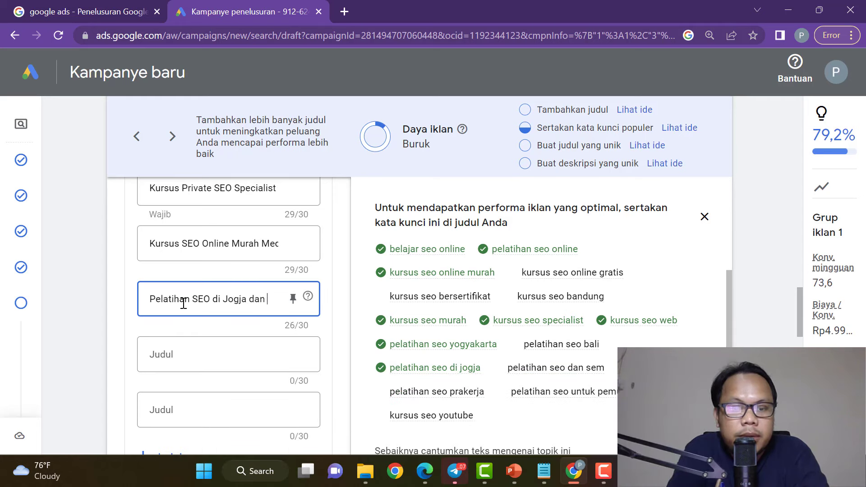
left_click(327, 285)
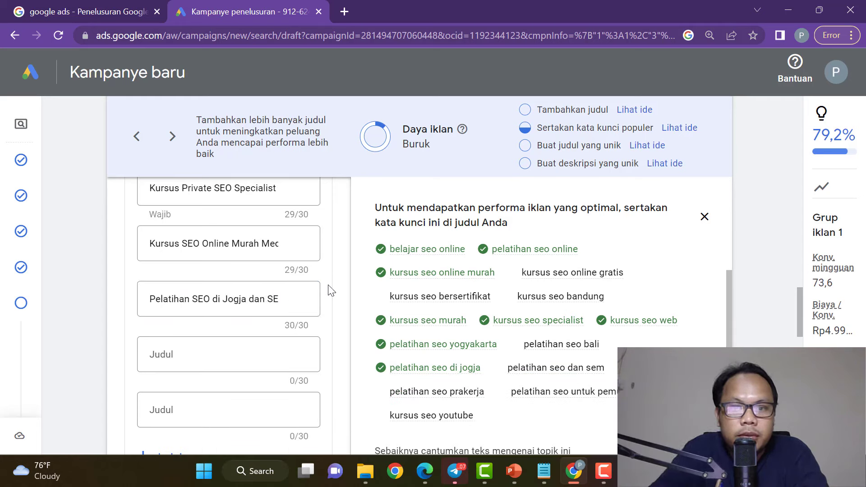
Add the headline 'Pelatihan SEO Bali Prakerja' in the next empty slot.
scroll(559, 357, "down", 1)
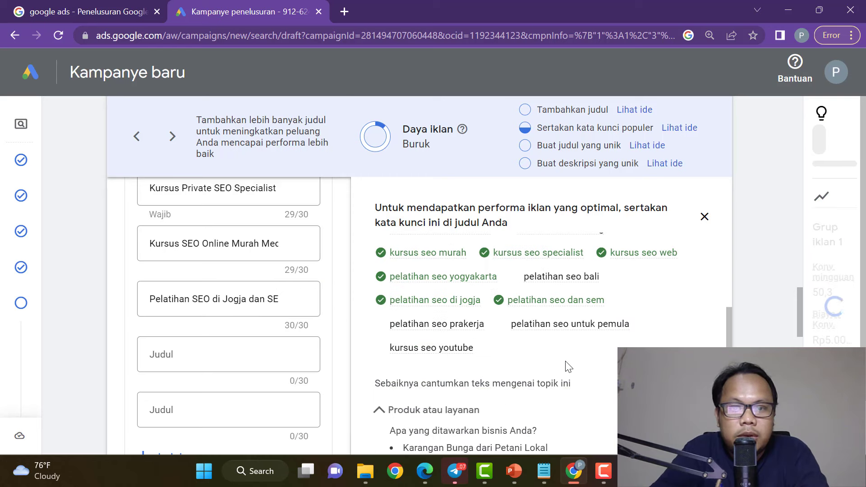
scroll(567, 367, "up", 1)
left_click(217, 361)
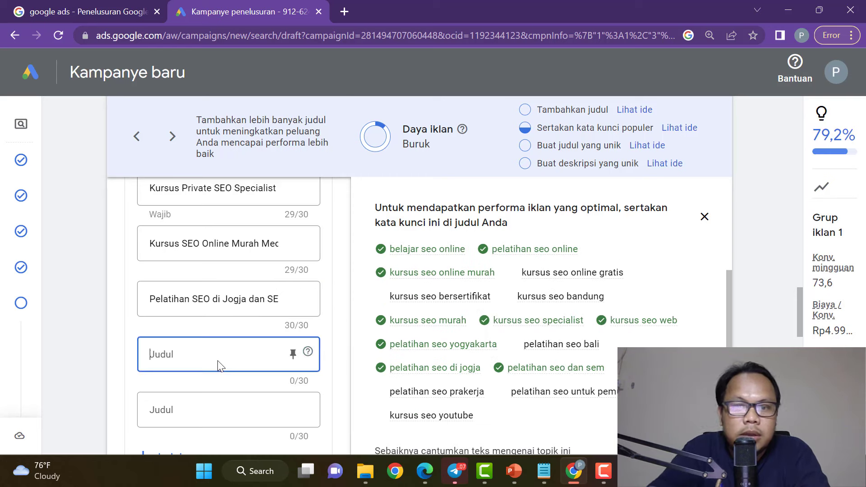
type("Pelatihan SEO Bali")
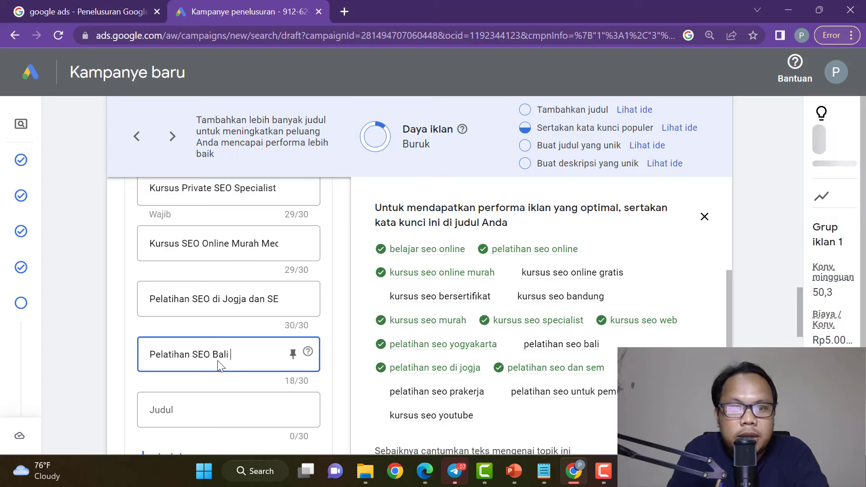
type("Prakerja")
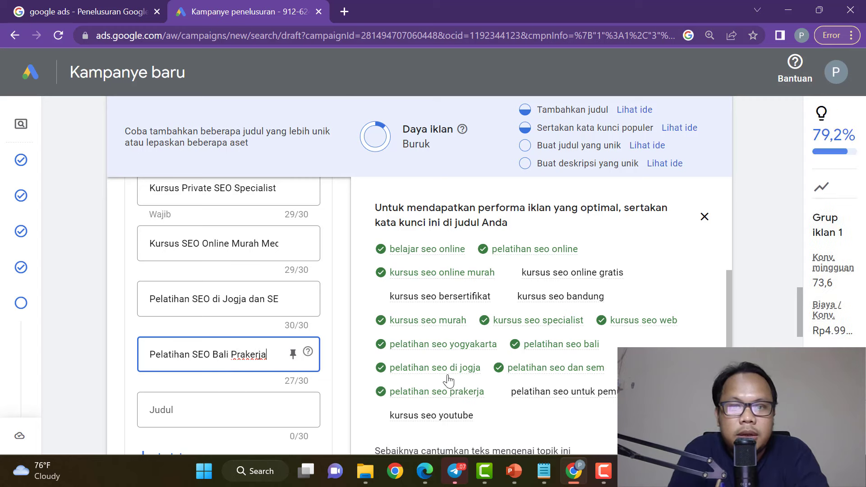
scroll(587, 368, "down", 2)
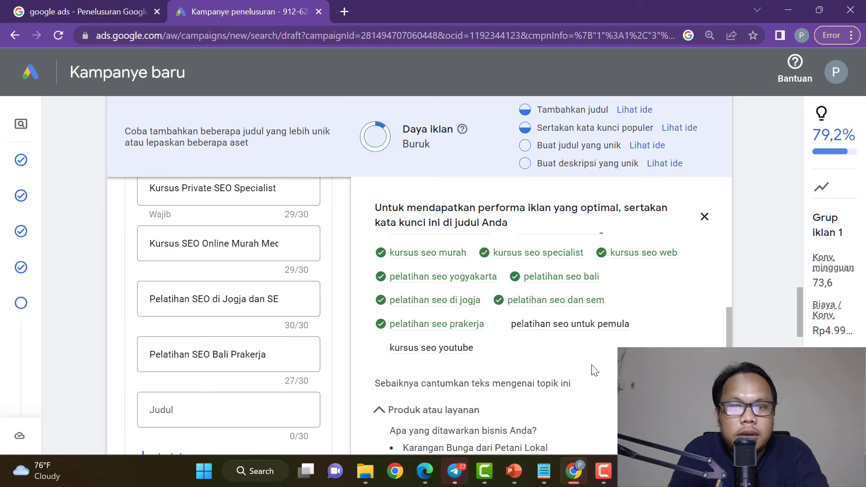
scroll(594, 370, "up", 5)
scroll(242, 295, "down", 7)
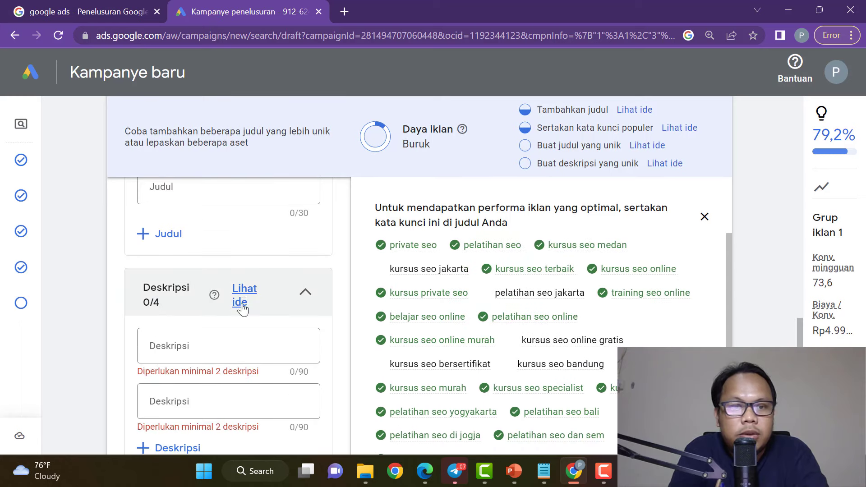
scroll(236, 296, "up", 3)
Add headlines 'Kursus SEO Jakarta dan Bandung' and 'Kursus SEO Bersertifikat 50%'.
left_click(232, 300)
type("Kursus SEO Jakatya")
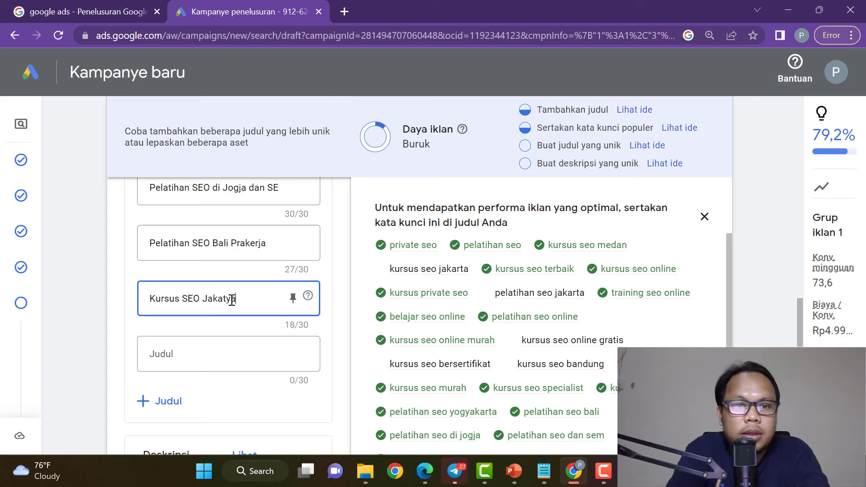
type("ta dan B")
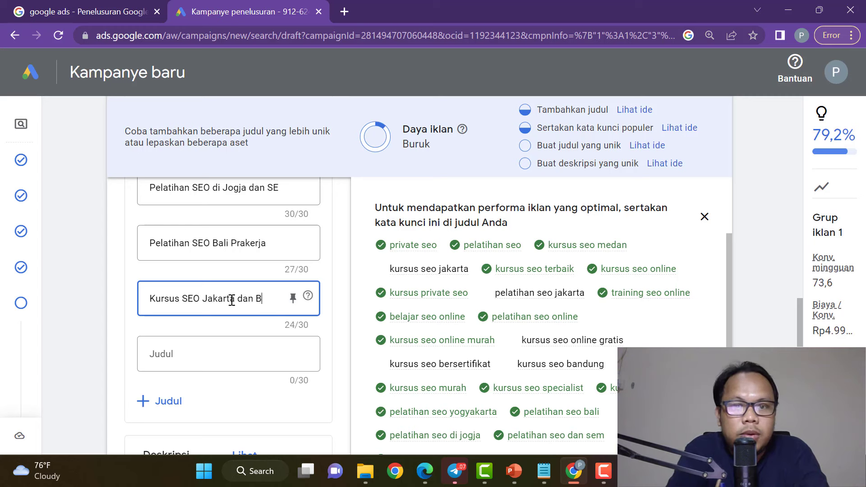
type("andung")
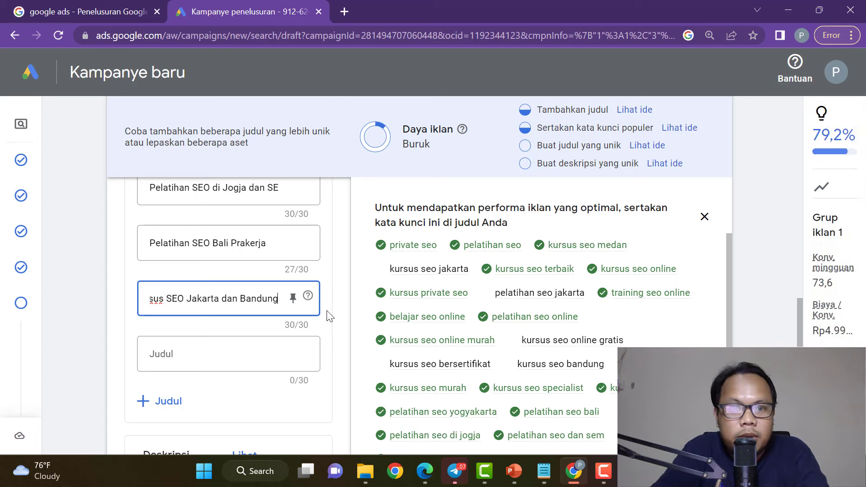
left_click(224, 355)
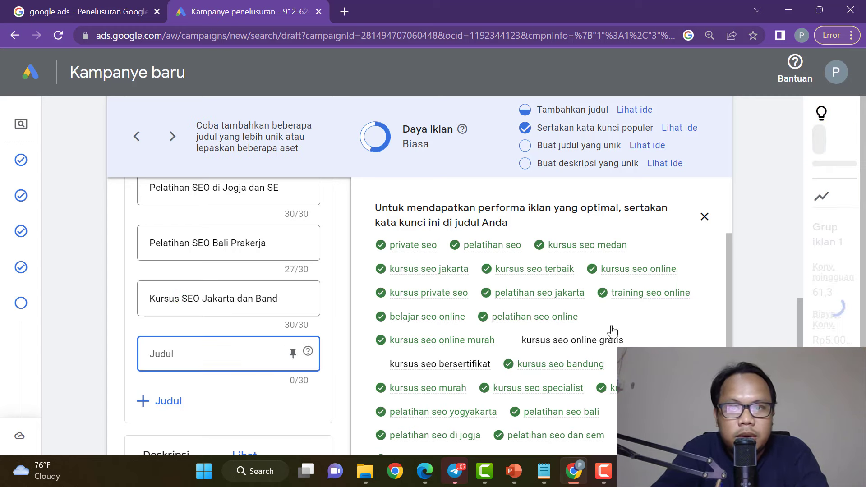
scroll(646, 329, "down", 2)
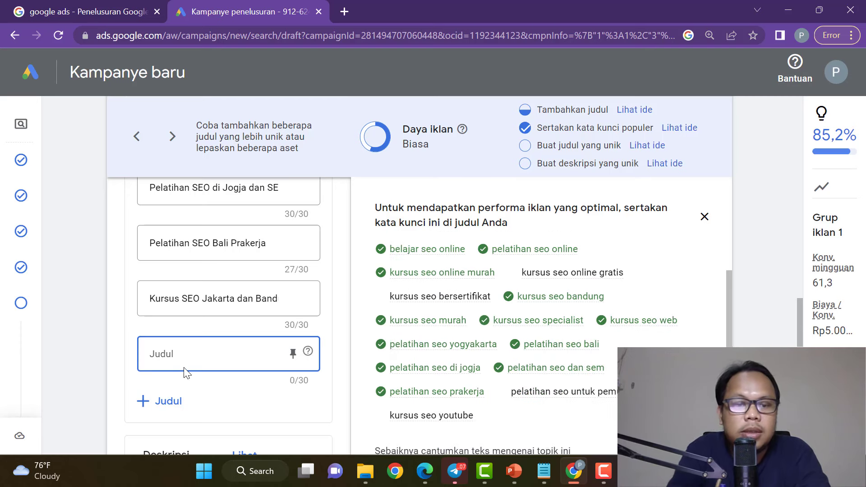
type("Kur")
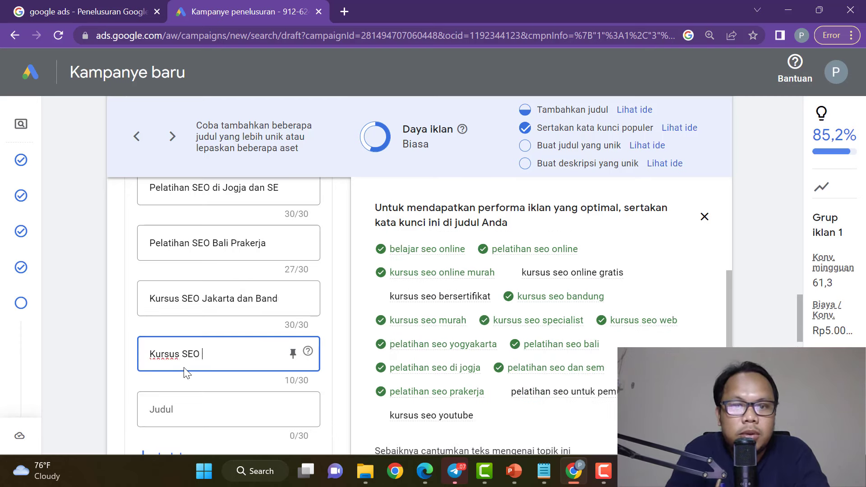
type("sus SEO Bersertifikat")
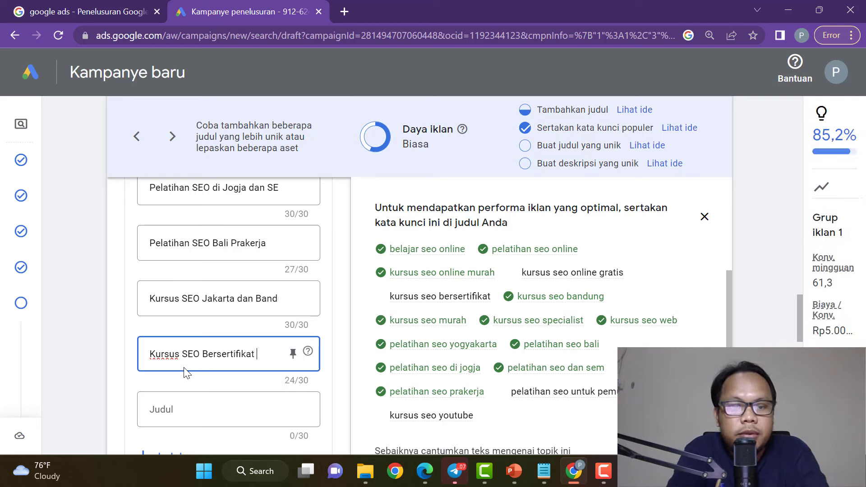
type(" Gratis")
key("BackSpace")
key("BackSpace")
key("BackSpace")
key("BackSpace")
key("BackSpace")
key("BackSpace")
key("BackSpace")
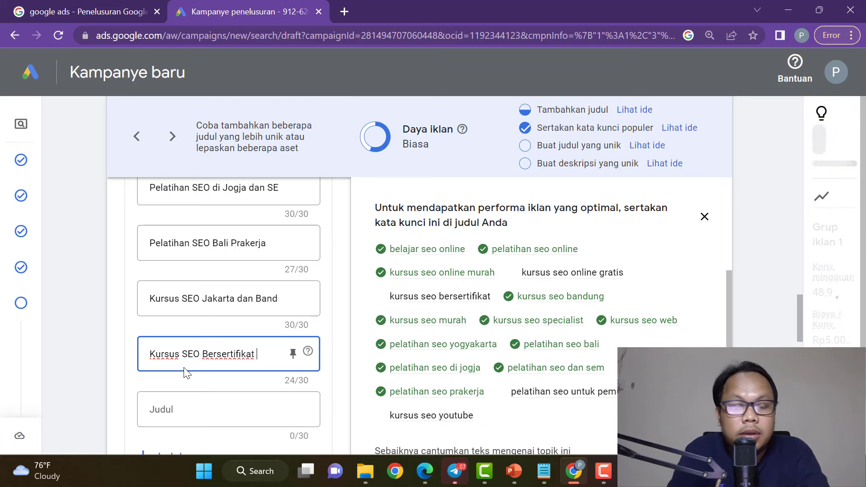
type("50%")
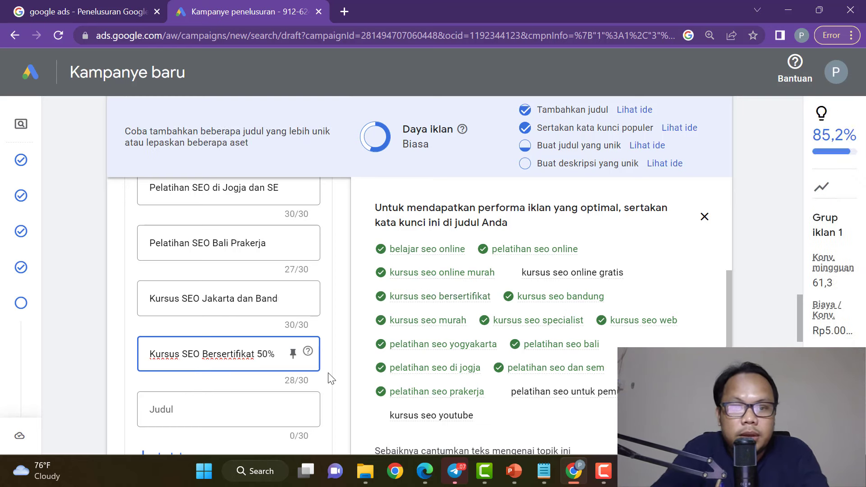
scroll(301, 364, "down", 2)
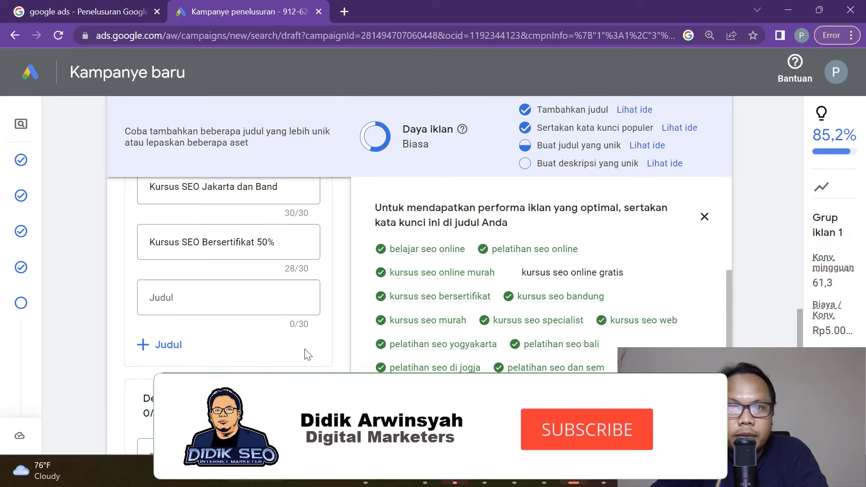
Add the headlines 'Pelatihan SEO Untuk Pemula' and 'Kursus SEO Online Gratis'.
left_click(186, 302)
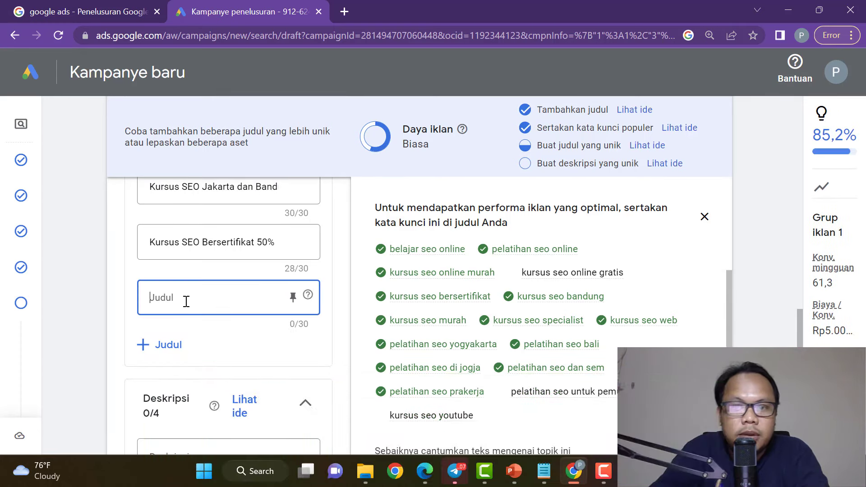
type("Pelatihan SEO Untuk Pemula")
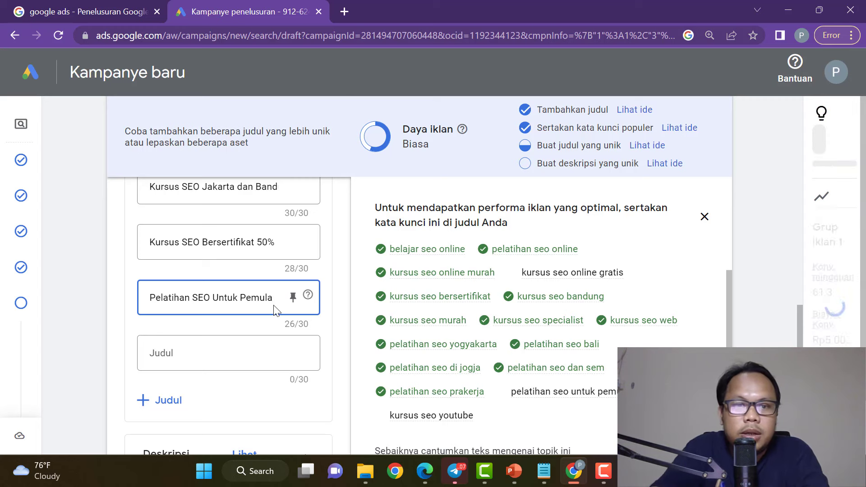
left_click(342, 309)
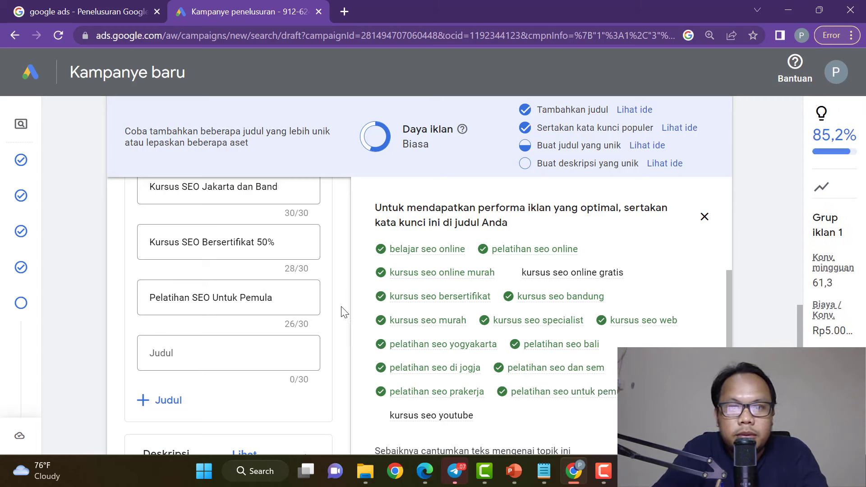
scroll(344, 316, "down", 2)
left_click(242, 246)
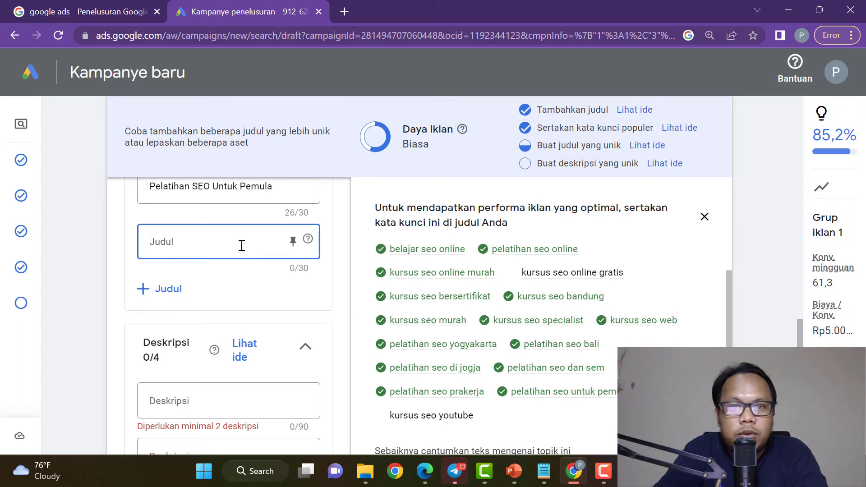
type("Kursus SEO Online Gr")
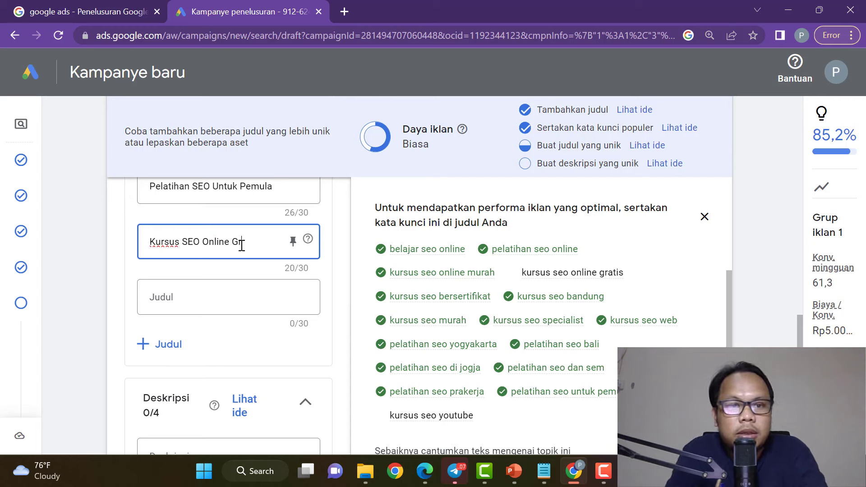
type("atis")
left_click(350, 269)
Try extending the 'Kursus SEO Online Gratis' headline with a discount or promo word.
left_click(273, 243)
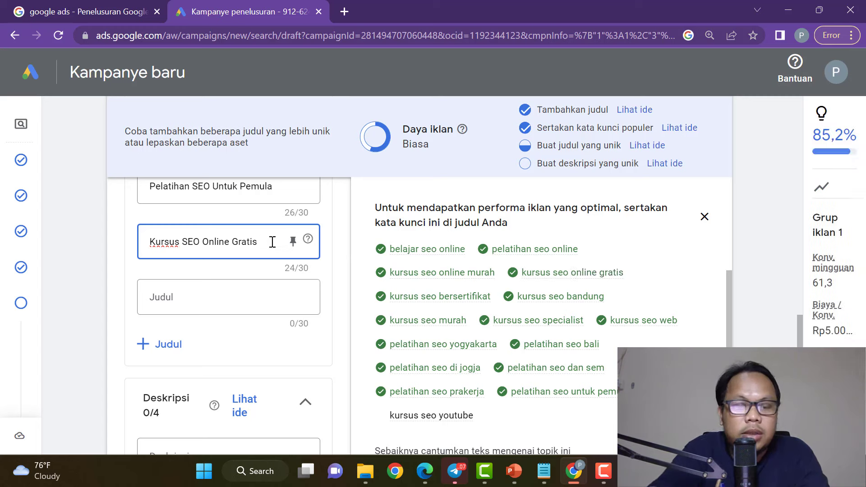
type("Diskon")
key("BackSpace")
key("BackSpace")
key("BackSpace")
key("BackSpace")
key("BackSpace")
key("BackSpace")
key("BackSpace")
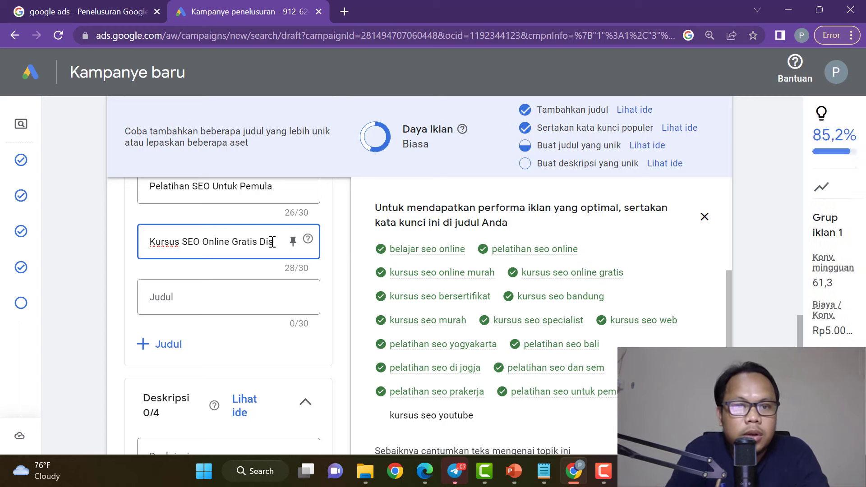
type("Prom")
scroll(272, 242, "up", 3)
scroll(433, 316, "down", 3)
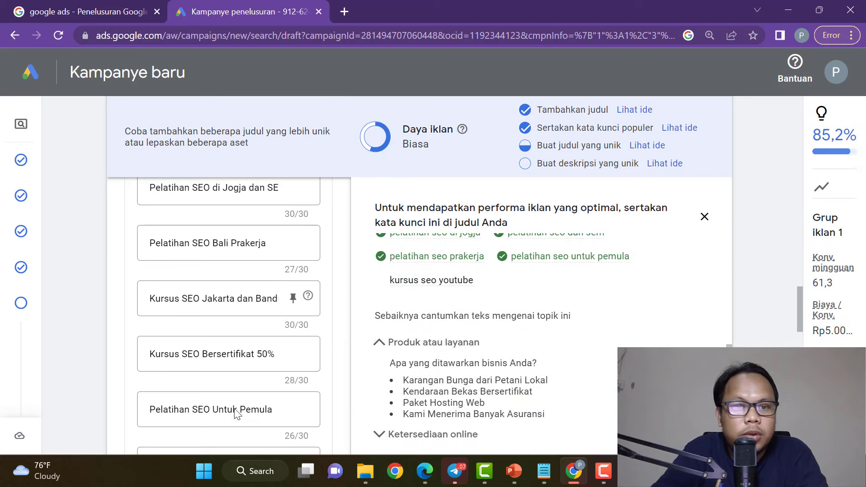
scroll(259, 368, "down", 7)
scroll(253, 250, "up", 5)
Add the headline 'Kursus SEO Youtube' in an empty slot, correcting typos and extra words.
left_click(215, 293)
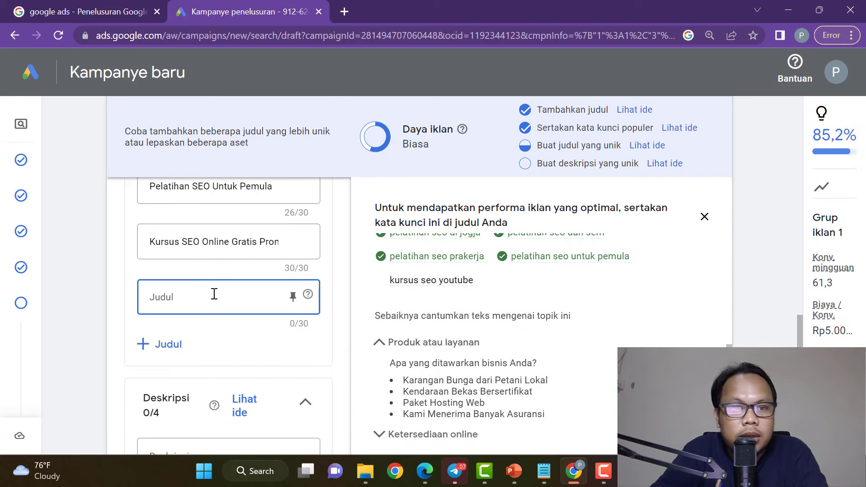
type("Kuyna")
key("BackSpace")
key("BackSpace")
type("s")
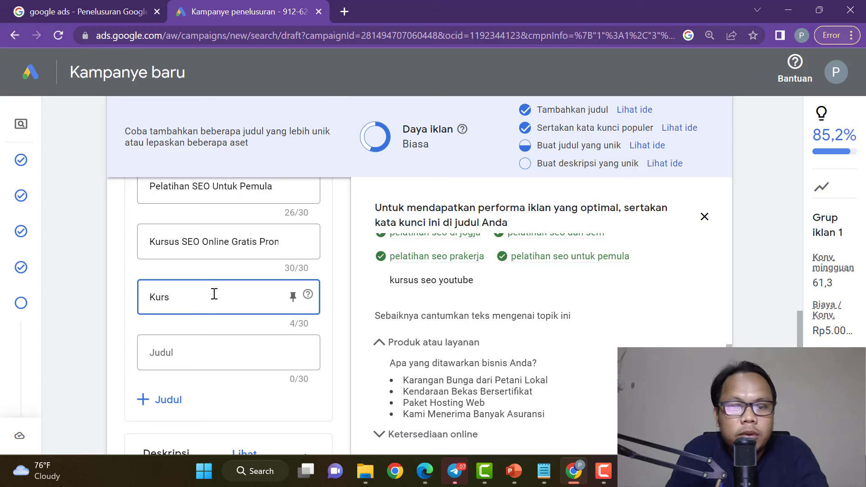
type("us S")
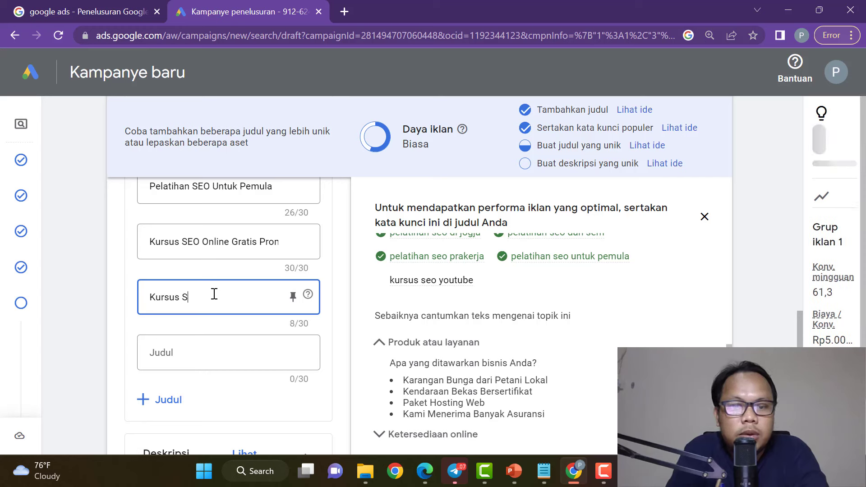
type("EO Youtube")
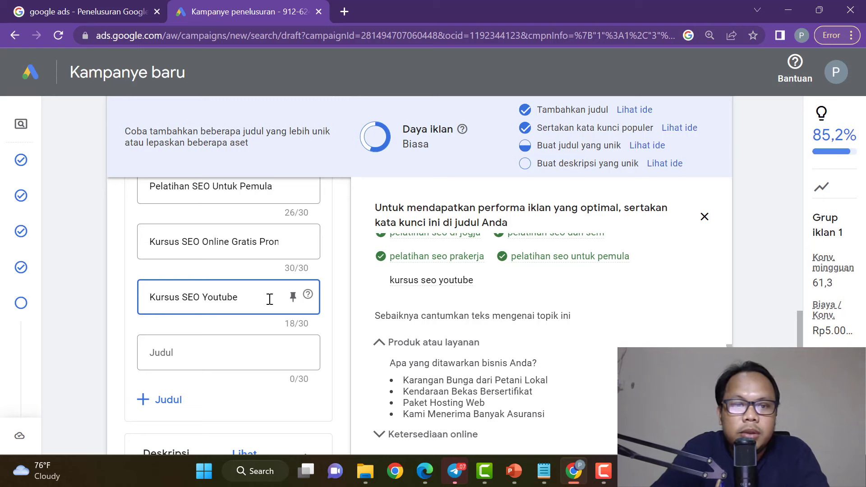
left_click(338, 301)
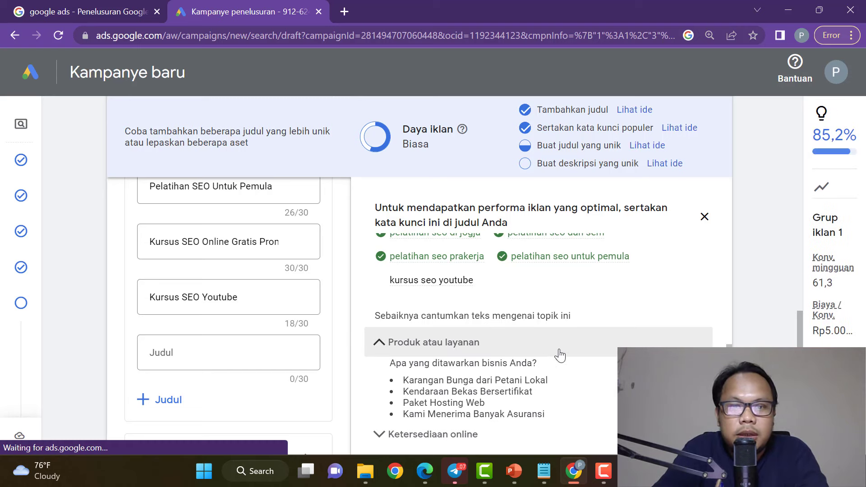
scroll(605, 313, "up", 6)
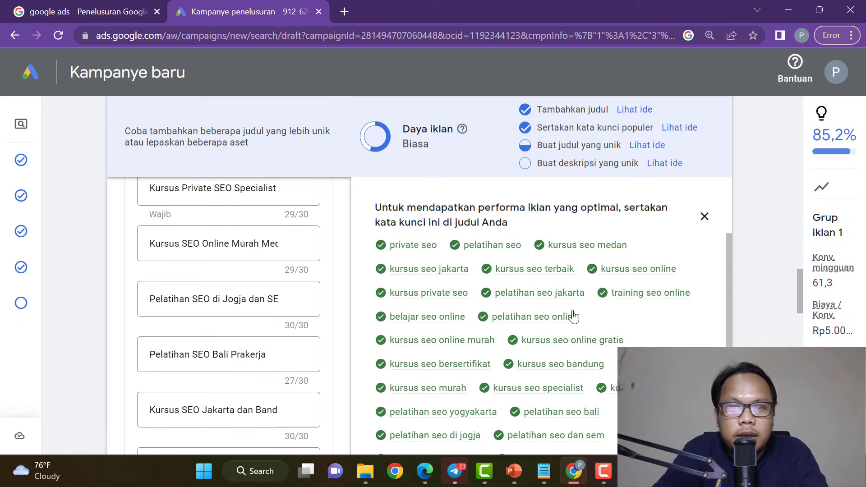
scroll(574, 329, "down", 5)
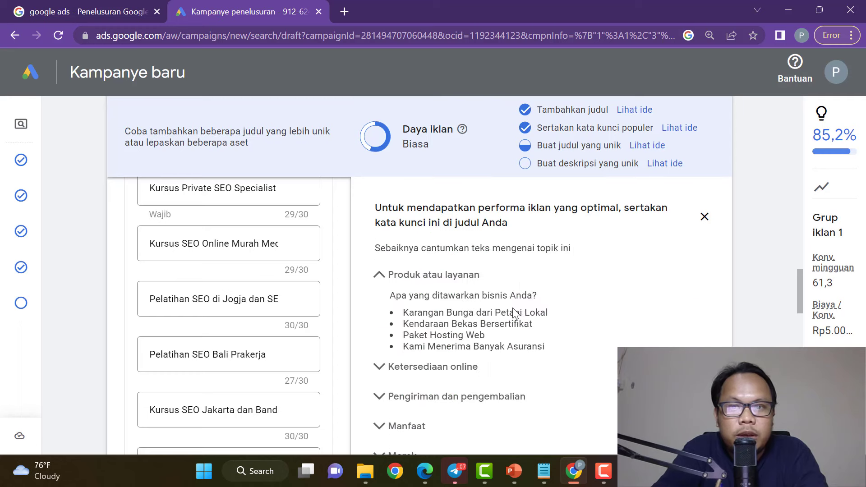
scroll(277, 323, "down", 6)
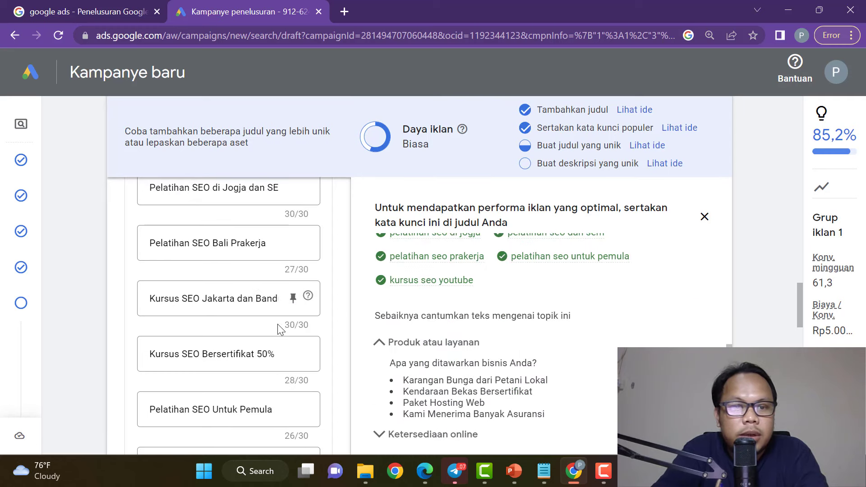
left_click(269, 297)
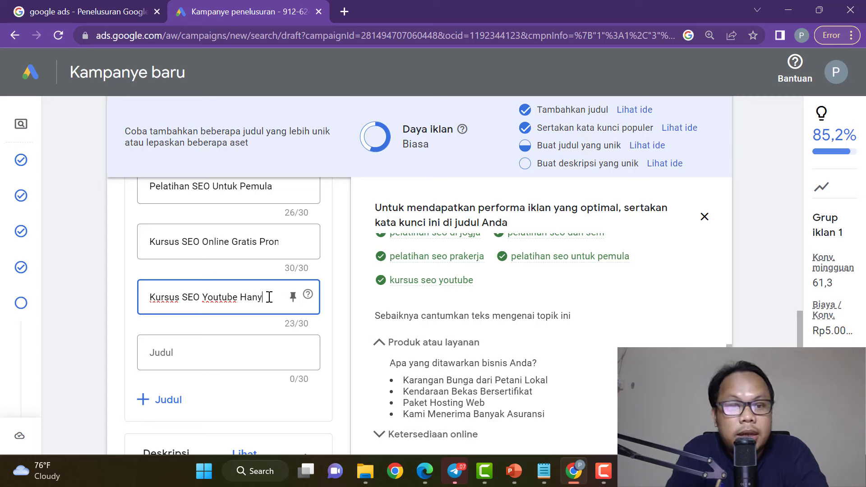
type("Hari")
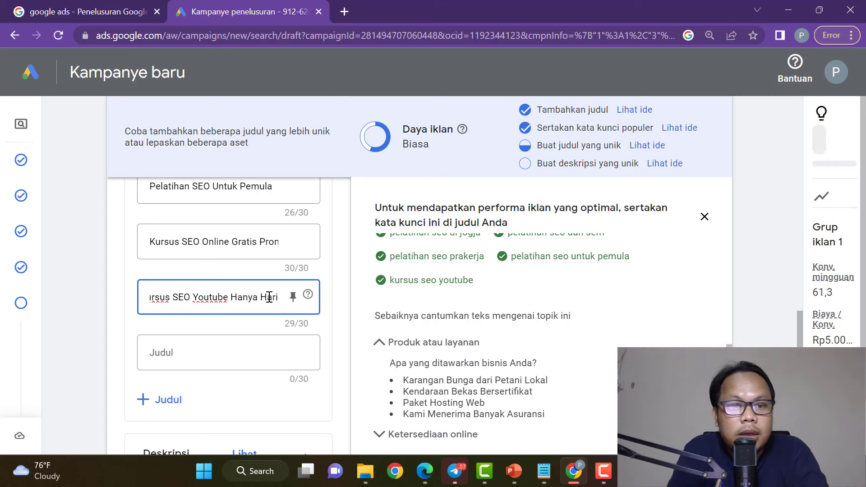
key("BackSpace")
key("BackSpace")
key("BackSpace")
key("BackSpace")
key("BackSpace")
key("BackSpace")
key("BackSpace")
key("BackSpace")
key("BackSpace")
key("BackSpace")
key("BackSpace")
key("BackSpace")
key("BackSpace")
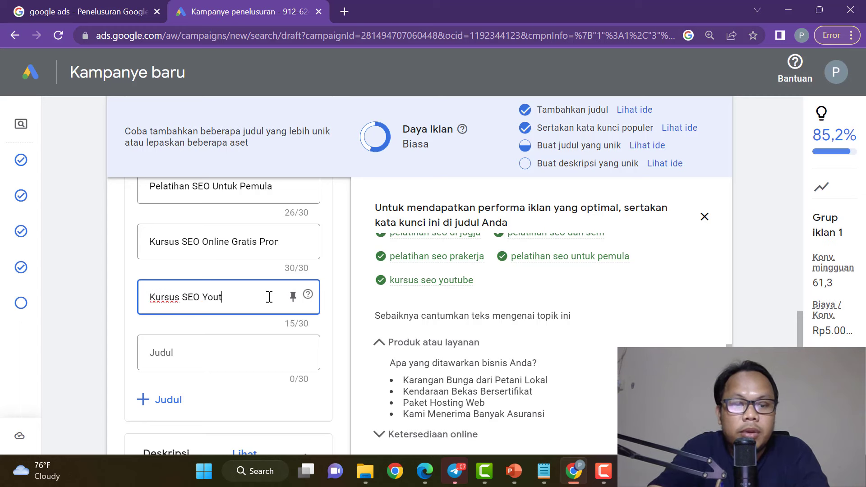
type("ube")
Add the headline 'Diskon Hanya Hari Ini Berlaku' and check the 88,6% optimization score.
left_click(231, 354)
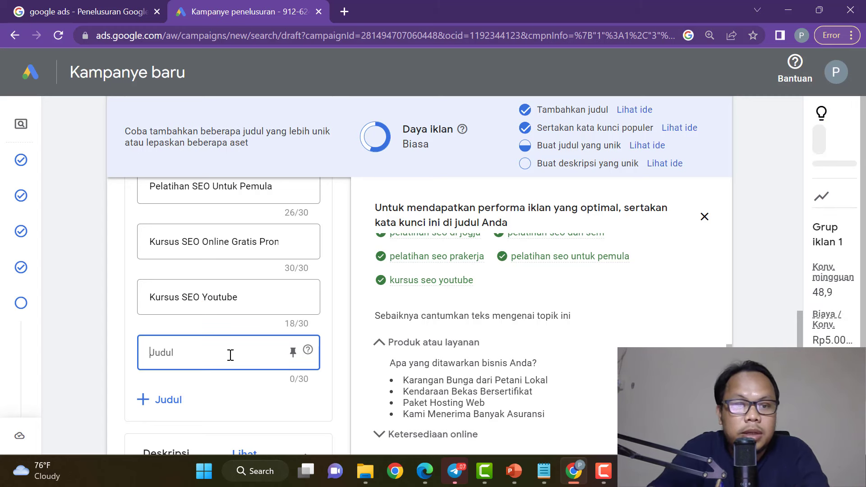
type("Diskon Hanya")
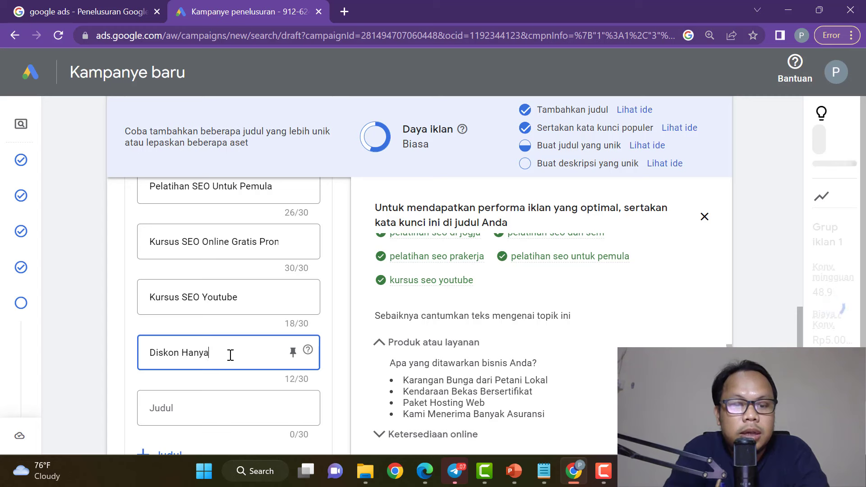
type(" AH")
key("BackSpace")
key("BackSpace")
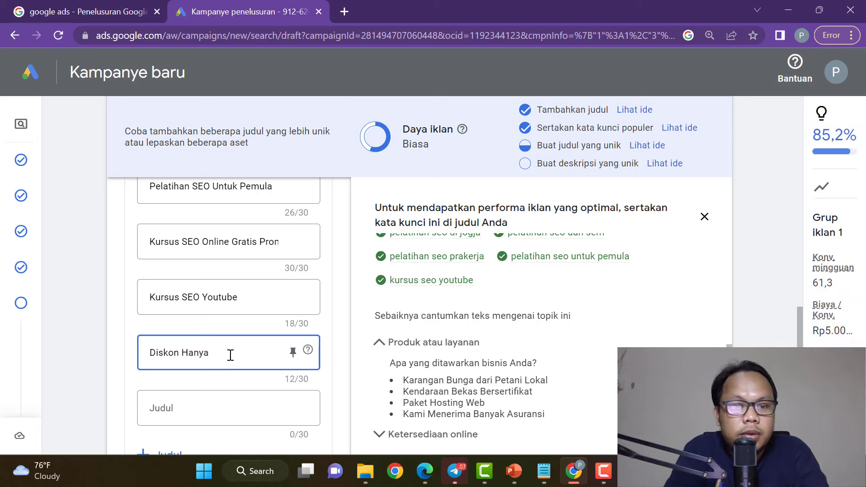
type("Hari Ini B")
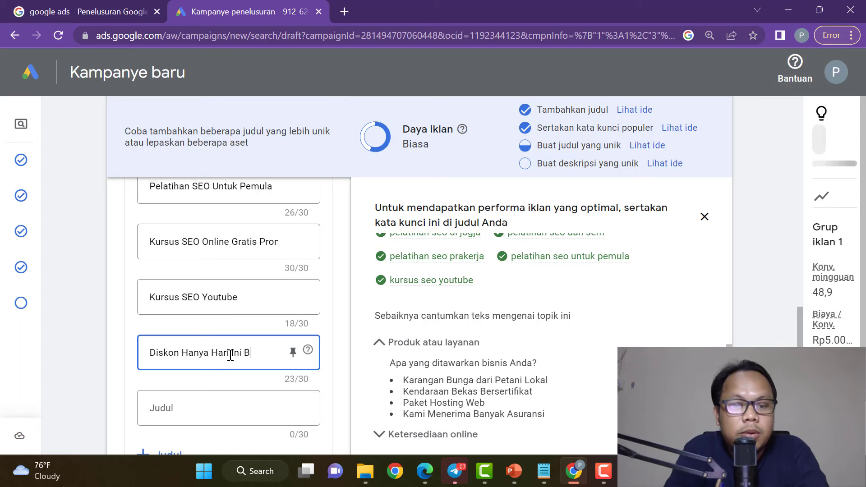
type("erlaku")
left_click(219, 405)
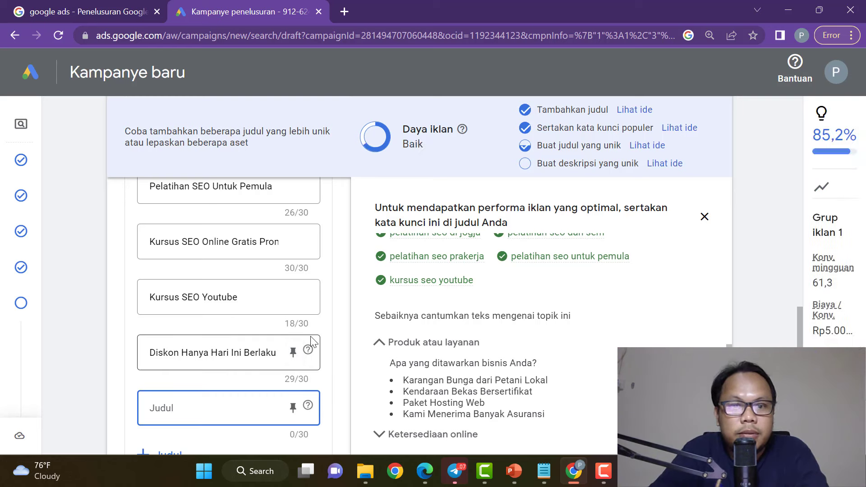
scroll(313, 342, "down", 2)
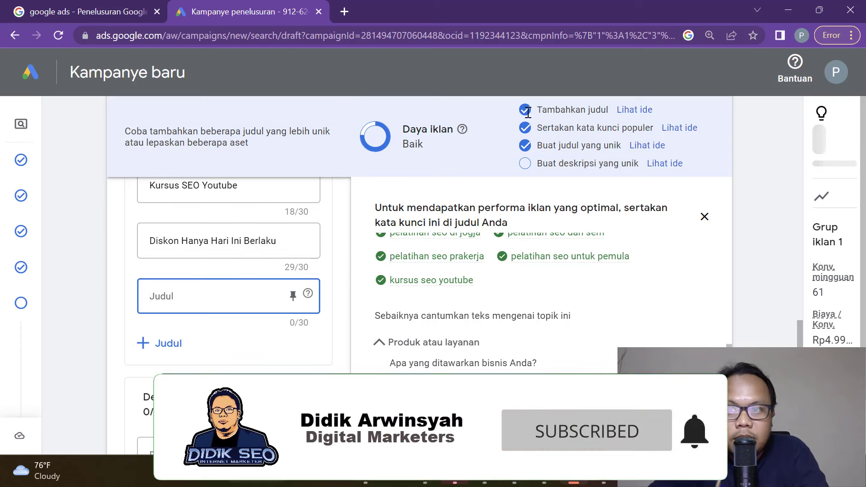
left_click(784, 217)
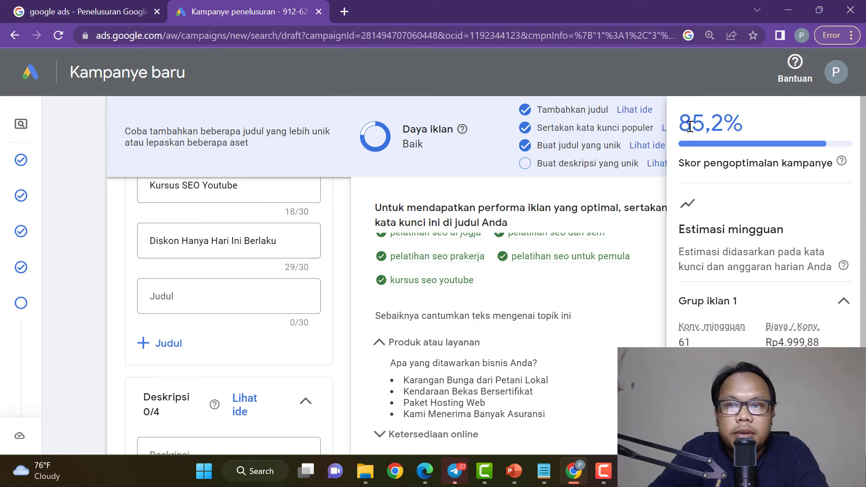
left_click_drag(687, 120, 760, 127)
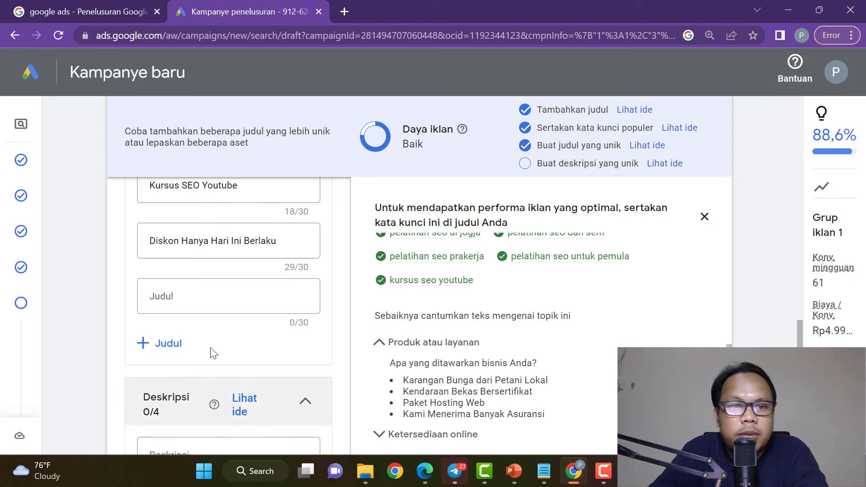
Write the first description: 'Pelatihan SEO Dengan Menggunakan Tekink Simpel' plus the trainer's name.
scroll(209, 345, "down", 2)
left_click(203, 342)
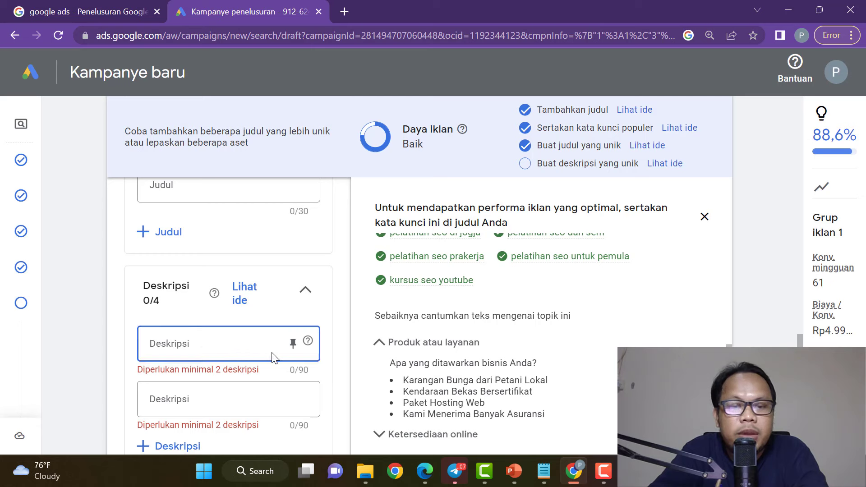
scroll(187, 334, "up", 5)
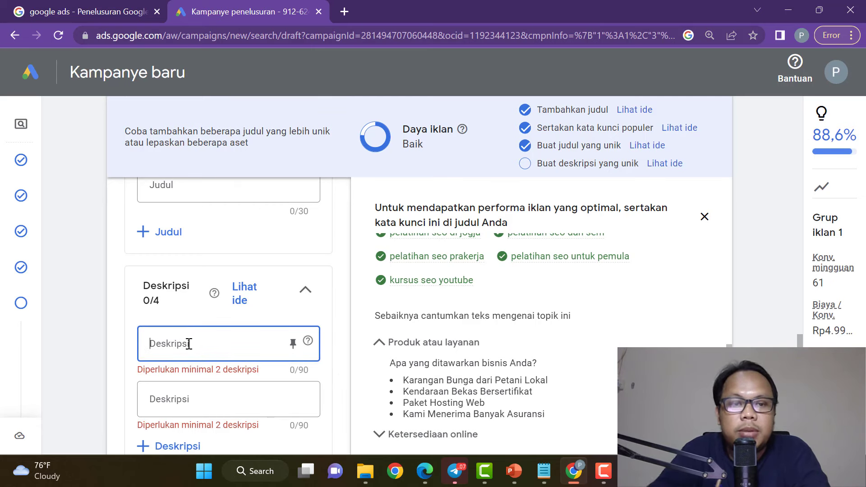
type("Pelatihan SEO")
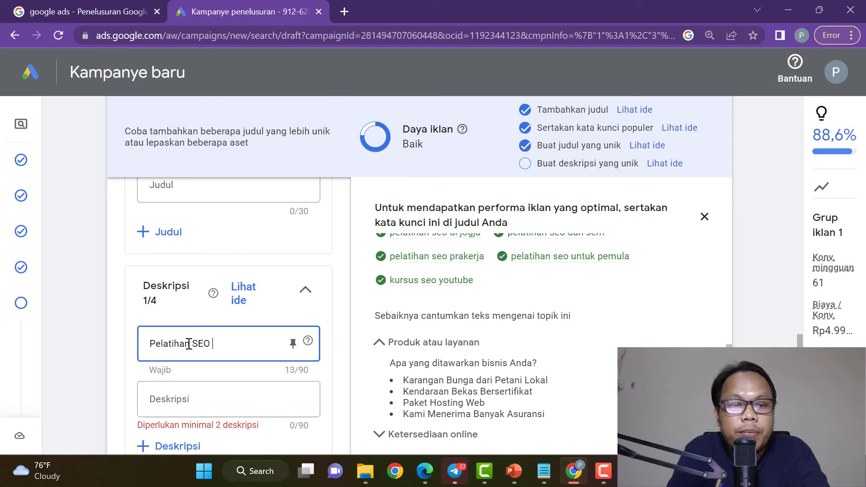
type(" Dengan Mengg")
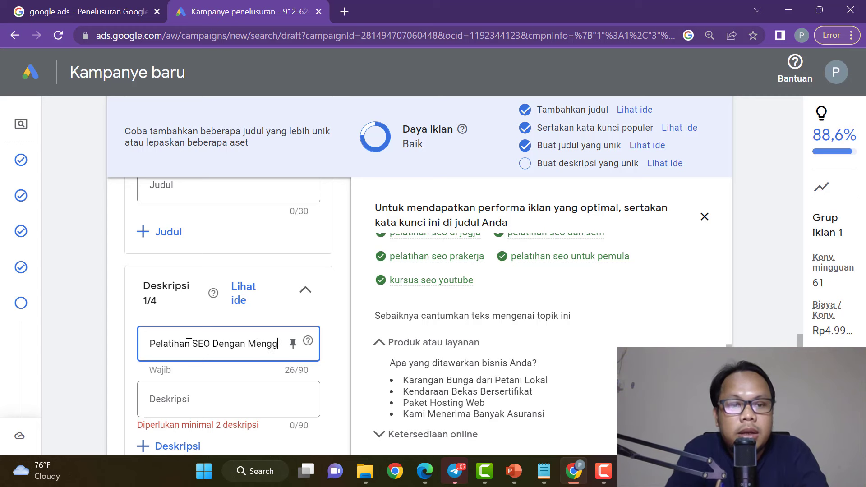
type("unakan Teki")
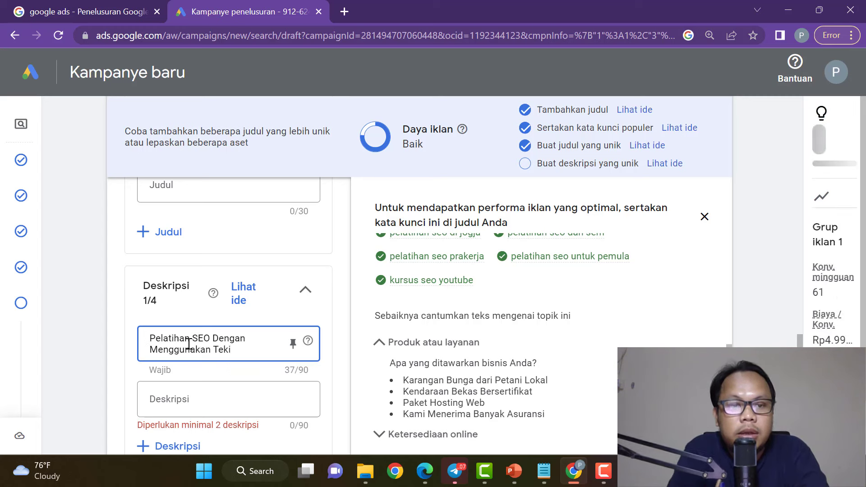
type("nk")
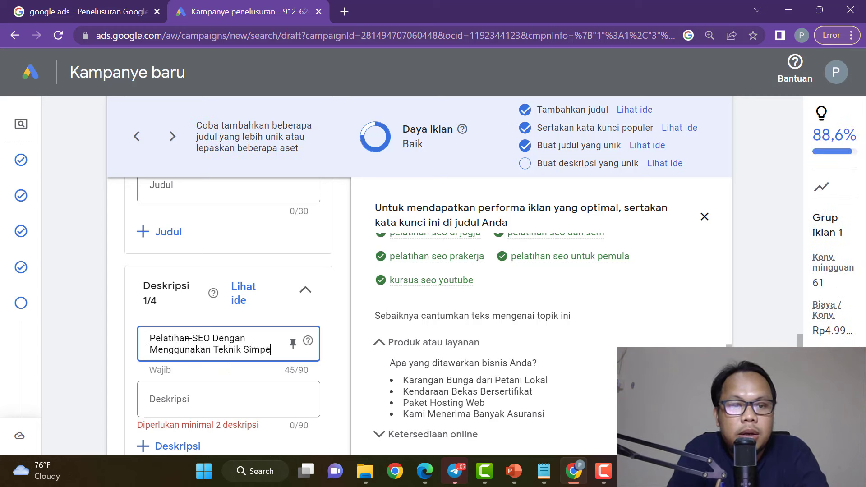
type(" Simpel Dari Di")
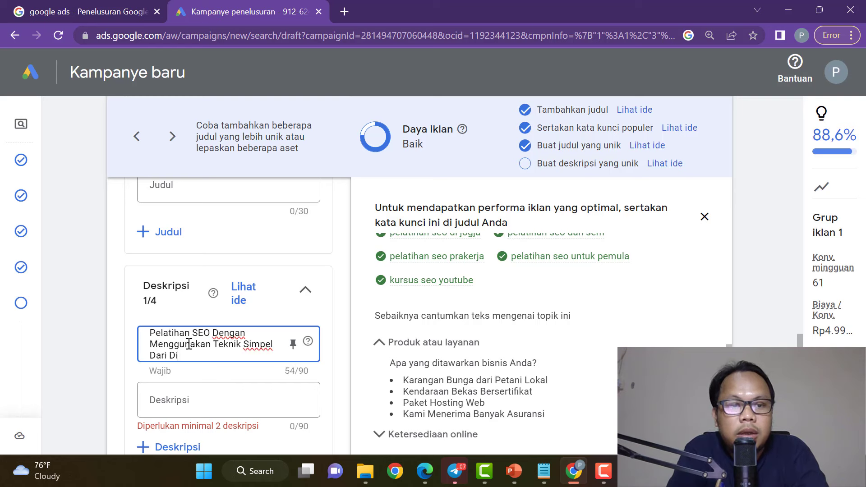
type("dik Arwinsyah")
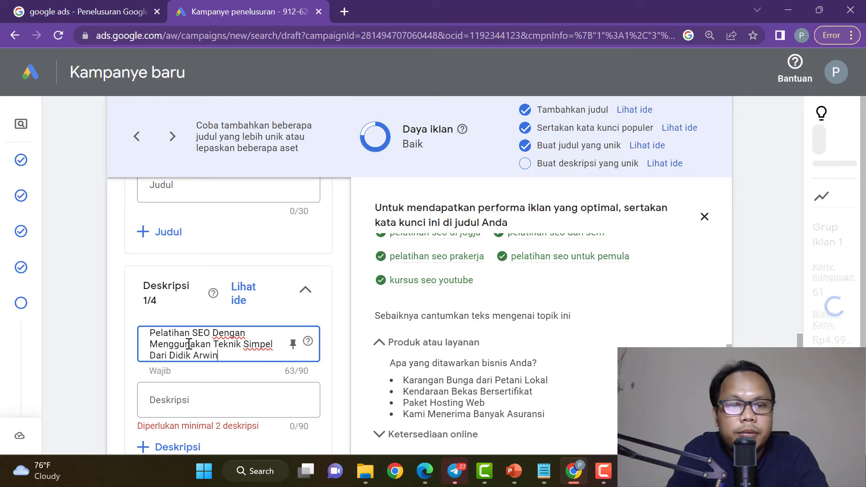
Write the second description 'Promo Hingga 50% Berlaku Hanya Hari Ini Saja' with correct capitalisation.
left_click(198, 400)
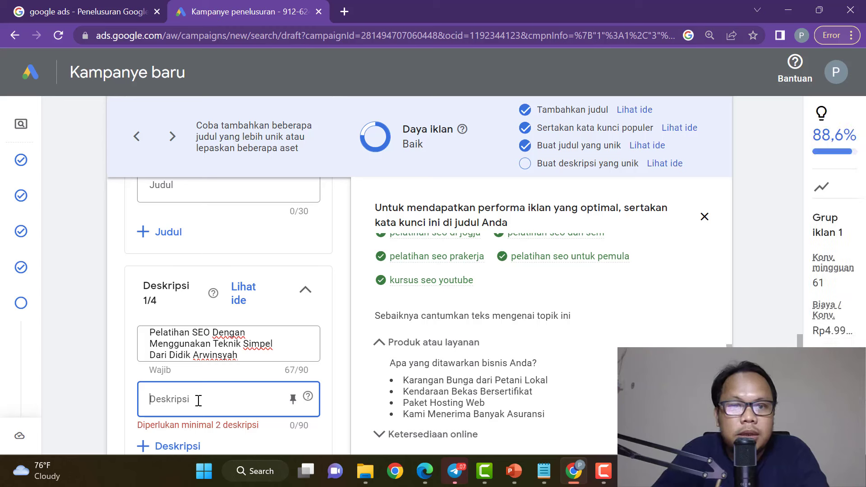
type("H")
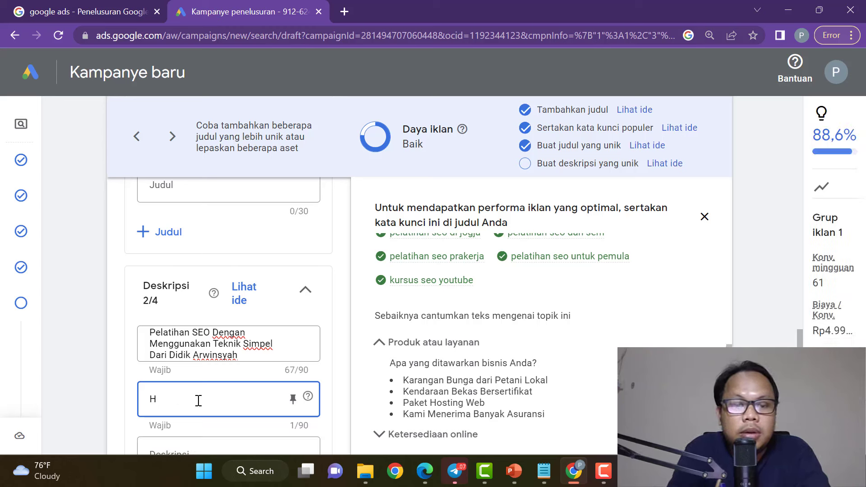
key("BackSpace")
type("Promo Hingga")
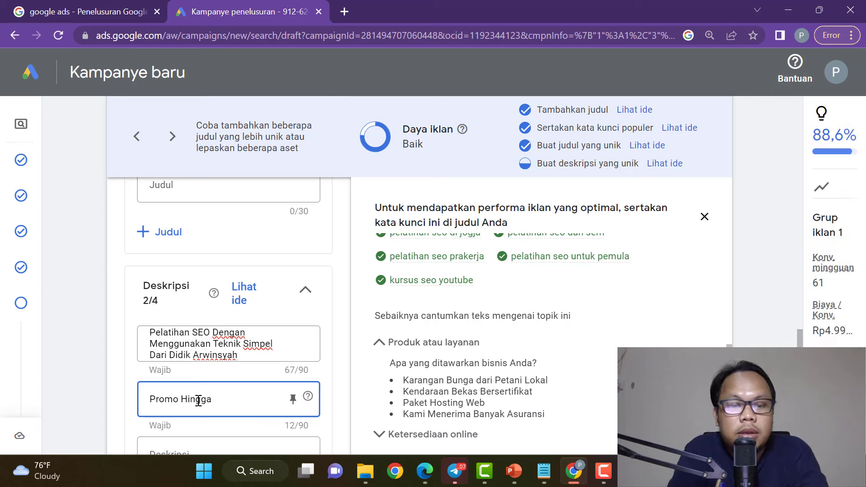
type(" 50% Berl")
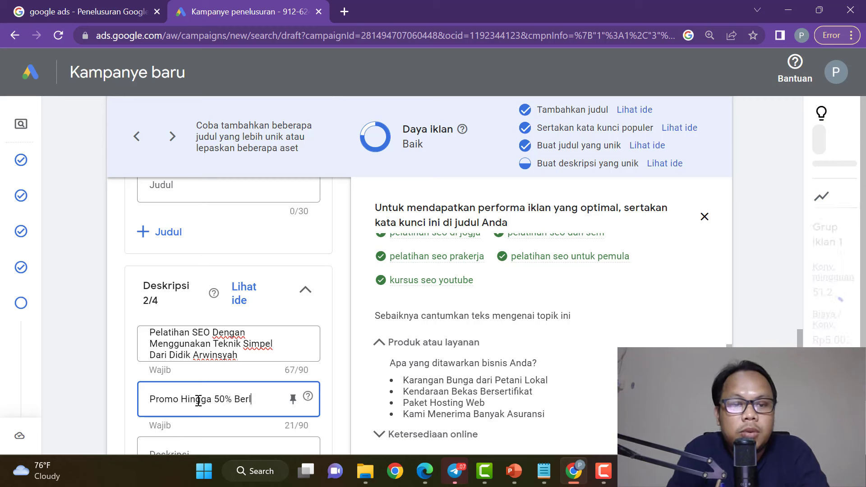
type("aku Hanya HAri")
key("BackSpace")
key("BackSpace")
key("BackSpace")
type("ari")
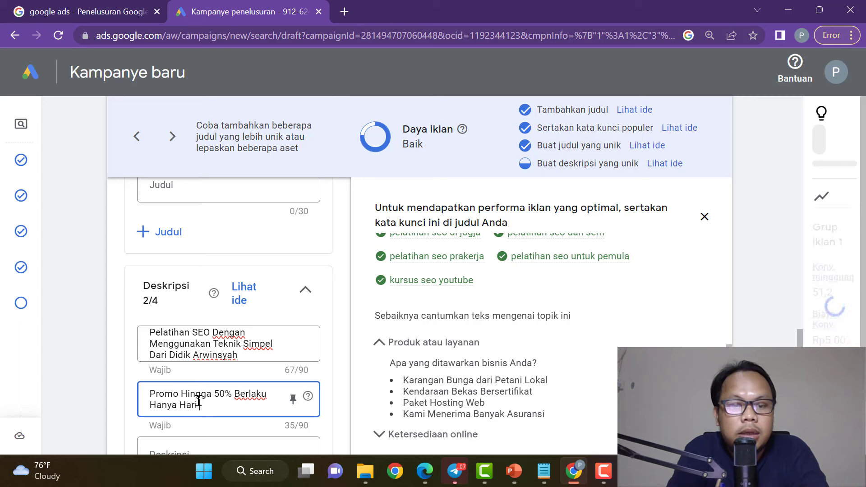
type(" I ini saja")
key("BackSpace")
key("BackSpace")
key("BackSpace")
key("BackSpace")
key("BackSpace")
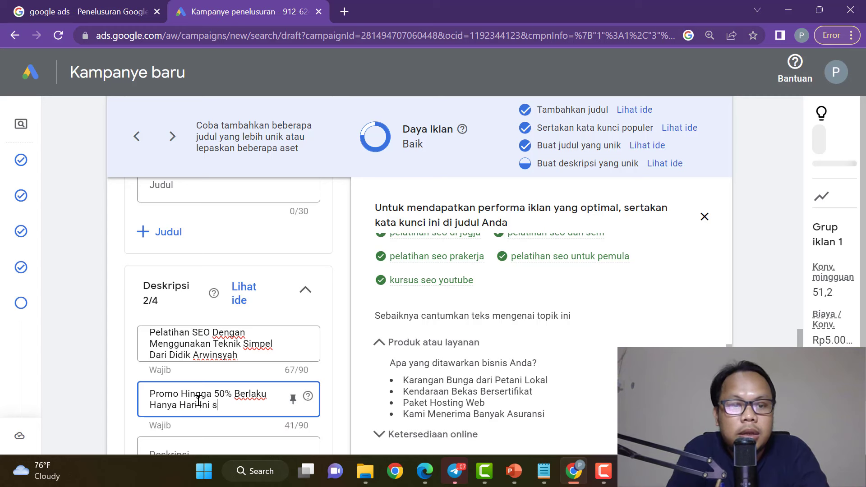
type("Saja")
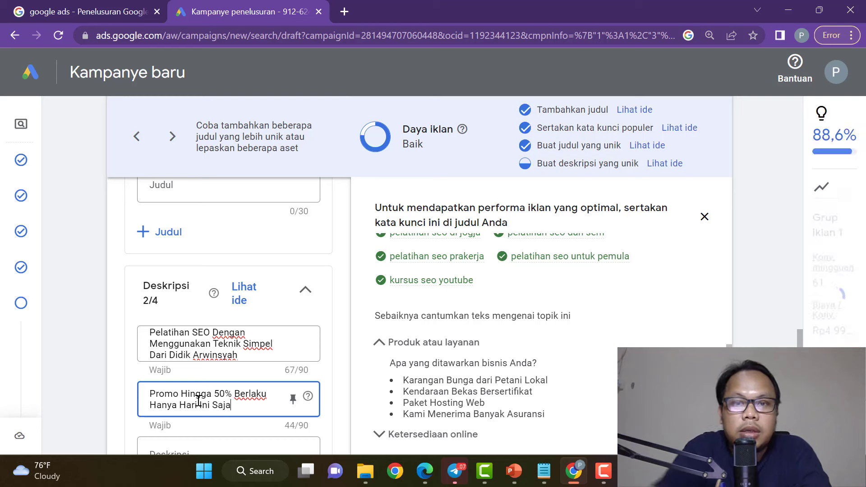
Append 'Silahkan Diambil Sebelum Kehabisan' to the second description.
scroll(336, 311, "down", 5)
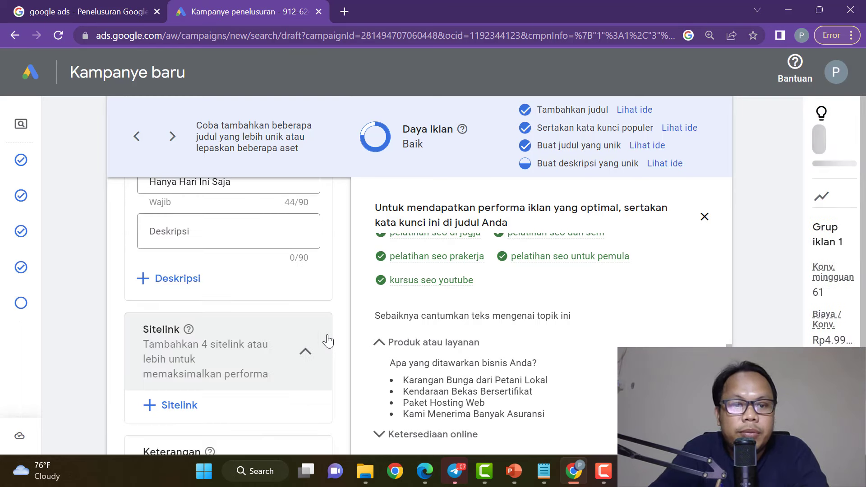
scroll(251, 277, "up", 2)
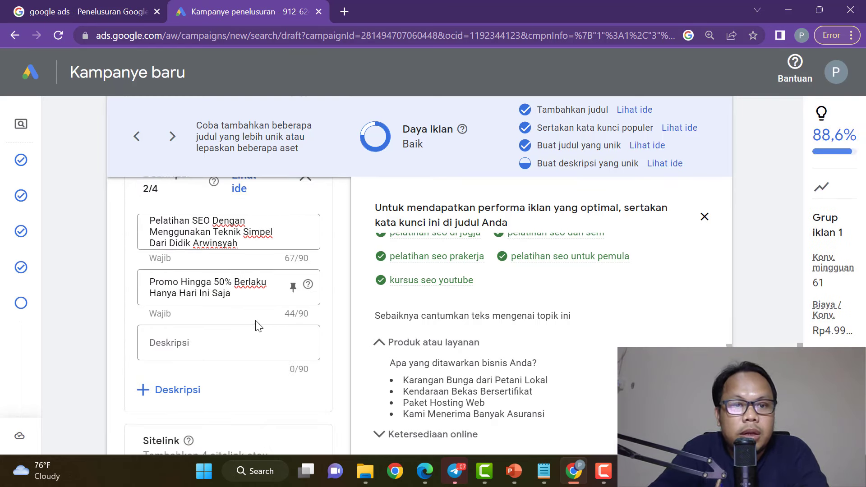
left_click(251, 296)
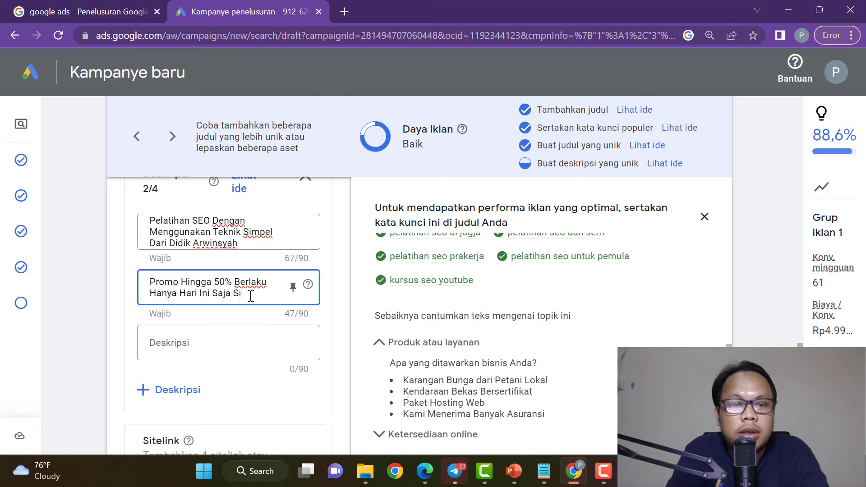
type("Silahkan Diambil Sebelum Kehabisan")
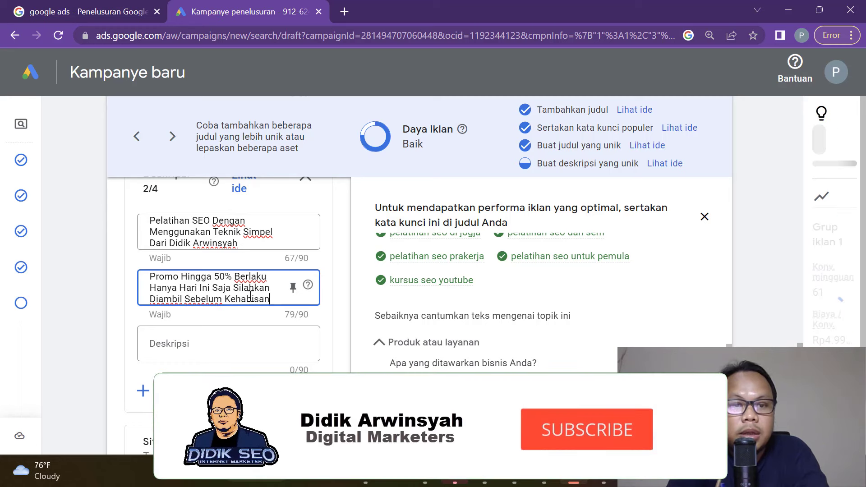
Add the third description 'Kelas Ini Hanya Untuk Anda Yang Ingin Meningkatkan Omset Penjualan di Google'.
left_click(242, 345)
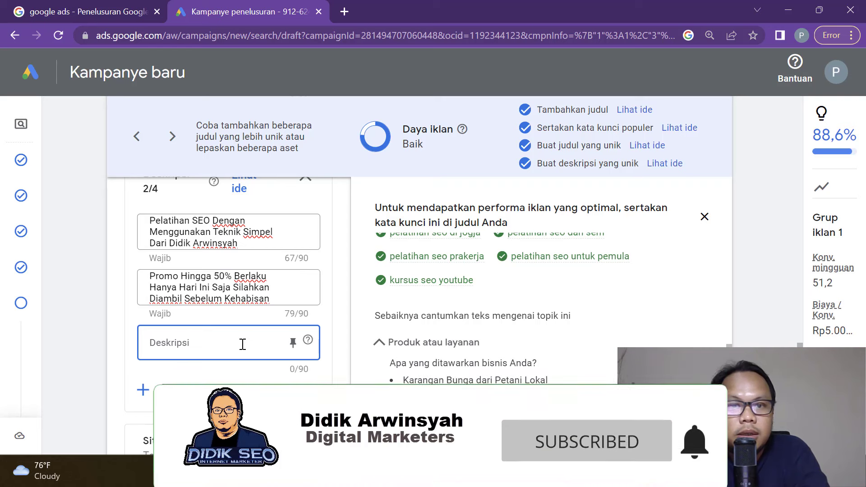
type("P")
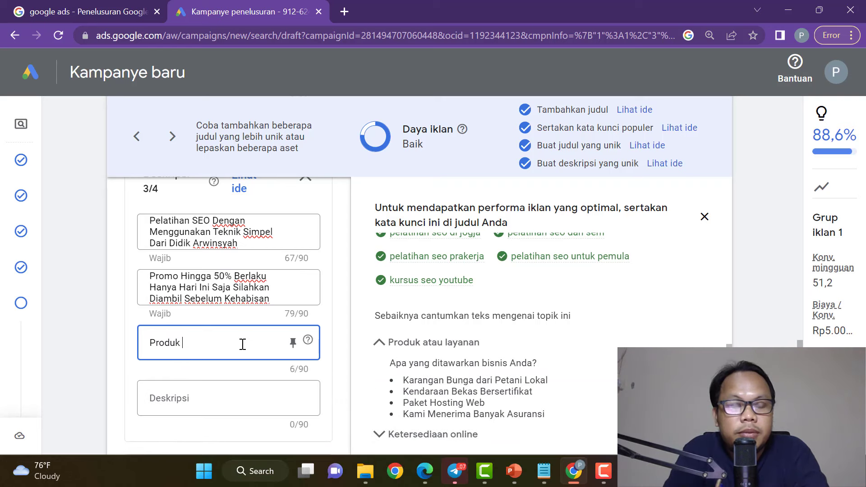
type("roduk ")
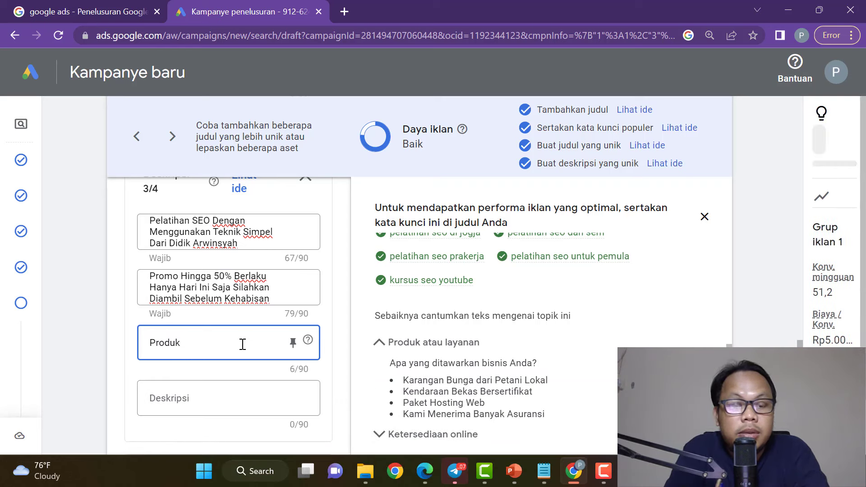
type("Murn")
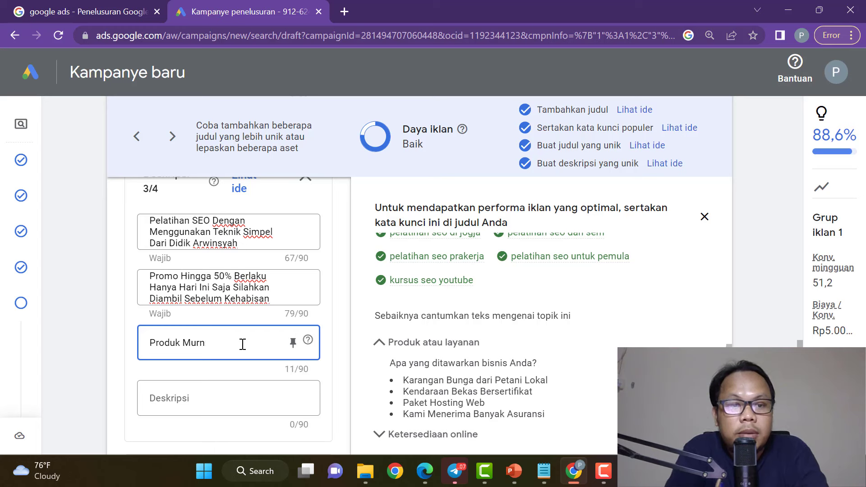
key("BackSpace")
key("BackSpace")
key("BackSpace")
key("BackSpace")
key("BackSpace")
key("BackSpace")
type("Ke")
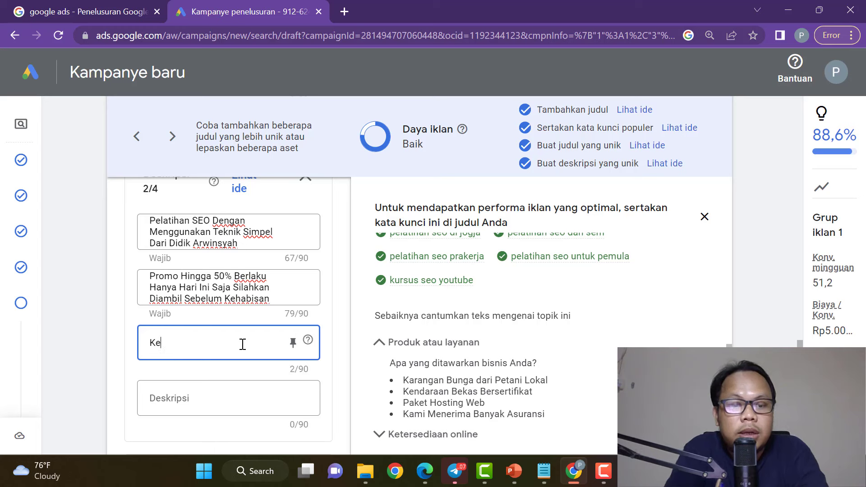
type("las Ini Hanya Untuk A")
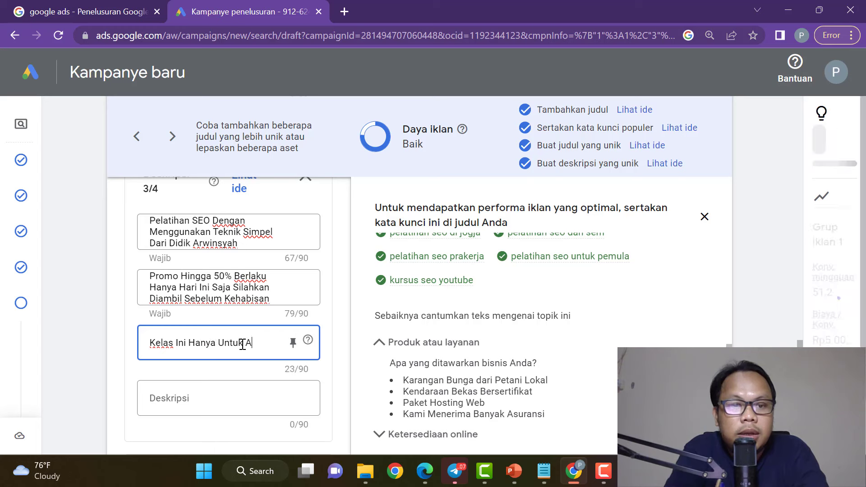
type("nda ")
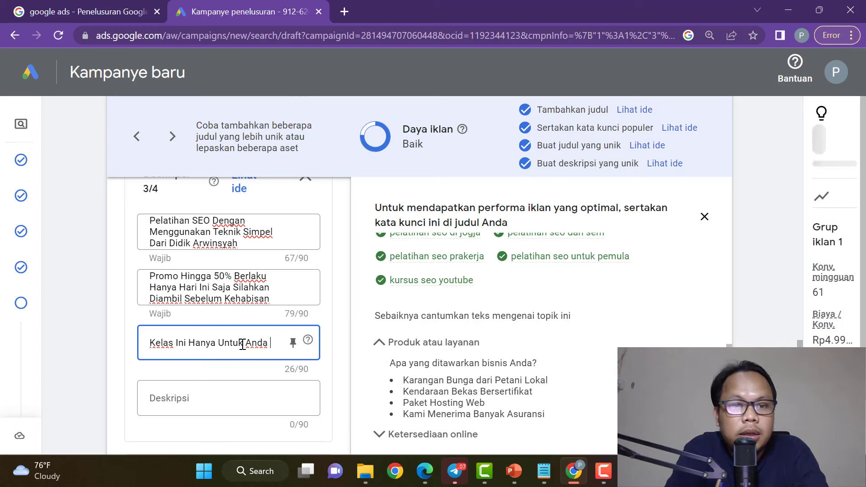
type("Yang Ingin Men")
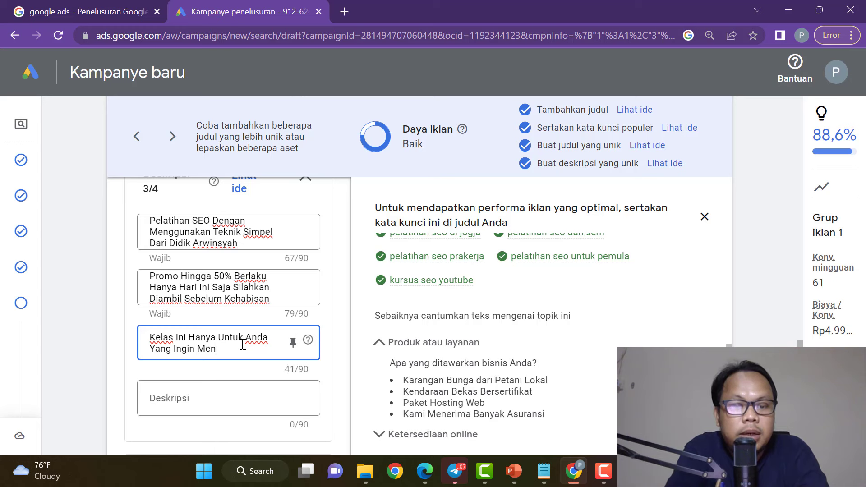
type("ingkatkan Om")
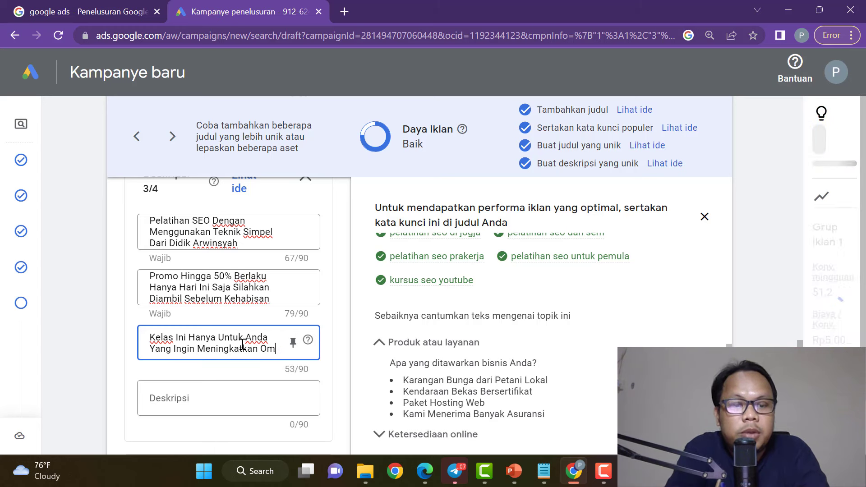
type("set Penjualan ")
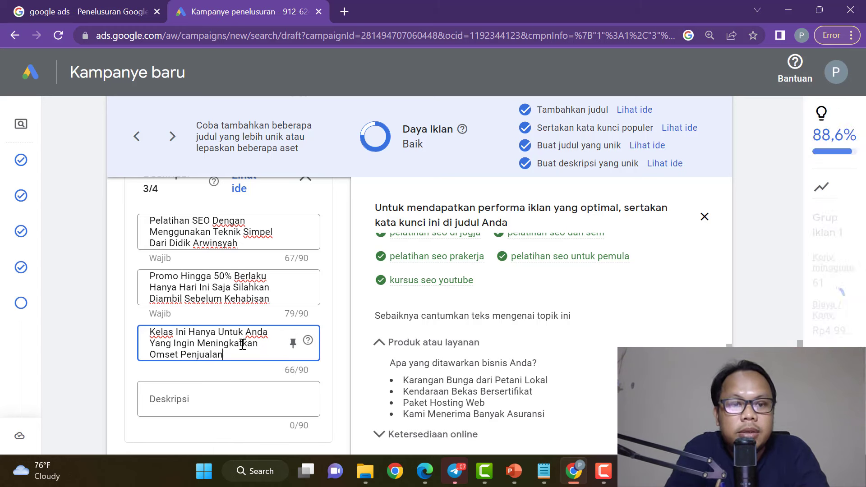
type("di Goog")
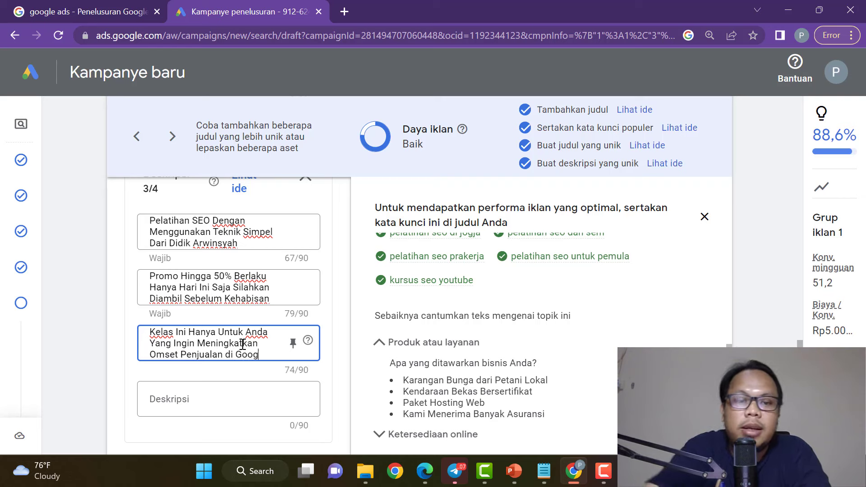
type("le")
left_click(340, 354)
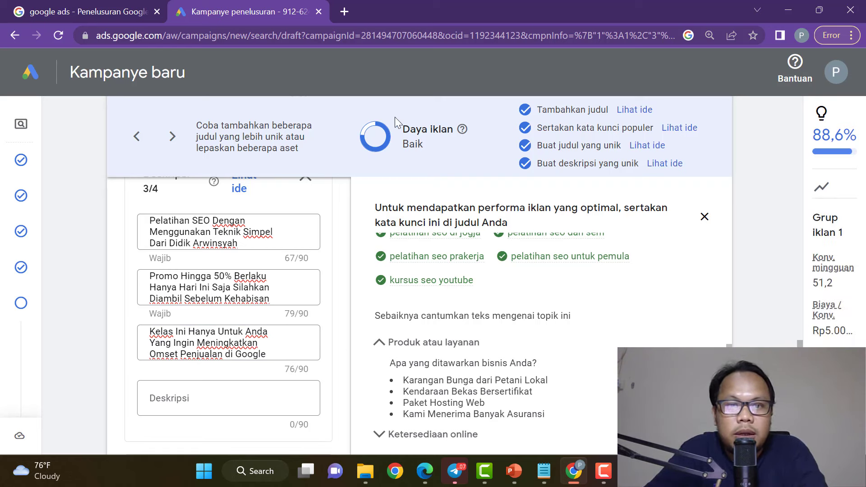
Write the fourth description about Jago SEO videos, ending 'sehingga memudahkan untuk belajar seo', trimmed to 87/90.
left_click(214, 399)
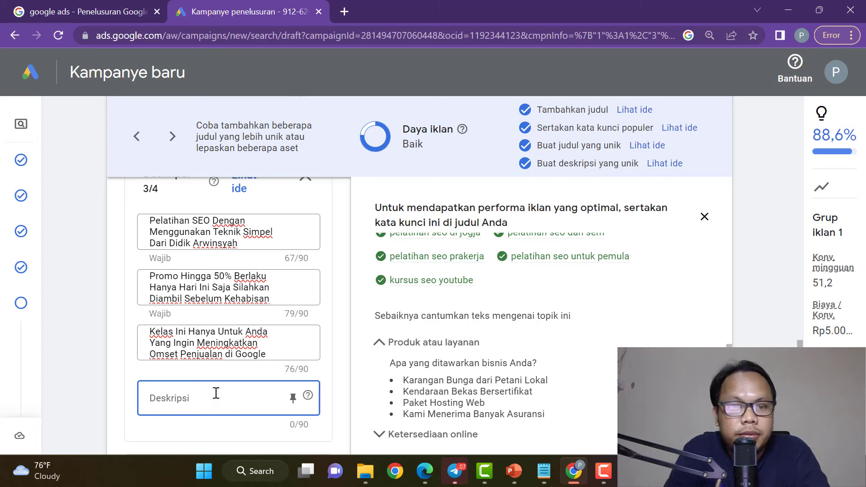
type("Kelas")
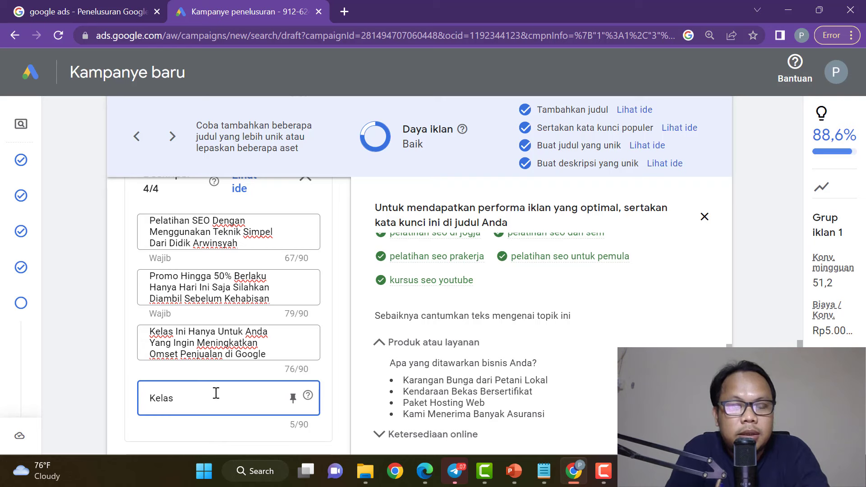
type("l")
key("BackSpace")
key("BackSpace")
key("BackSpace")
type("Jag")
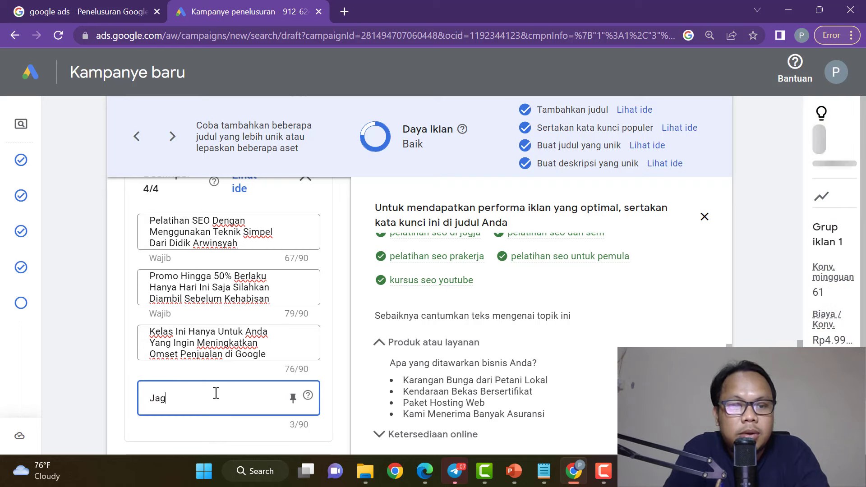
type("o SEO Ini")
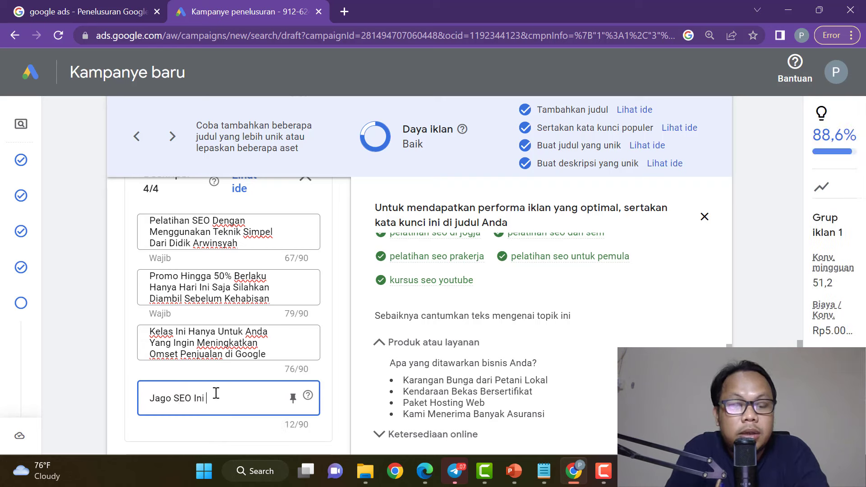
type(" dijam")
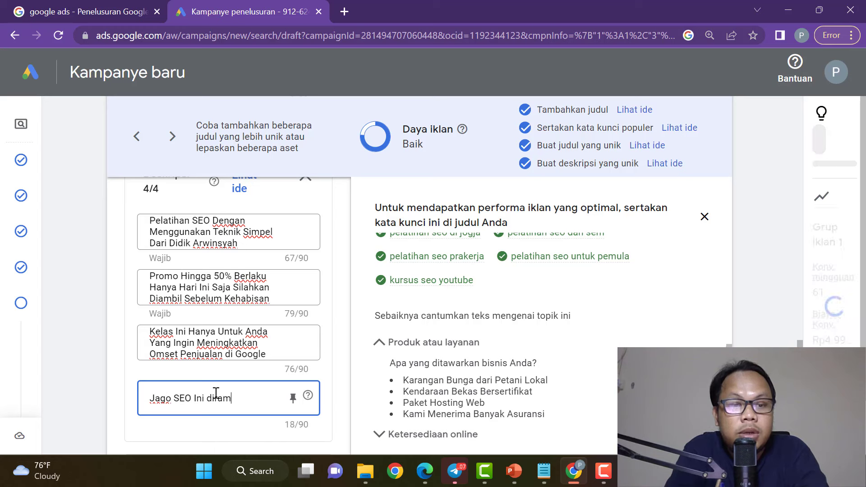
type("u Denga")
key("BackSpace")
key("BackSpace")
key("BackSpace")
key("BackSpace")
key("BackSpace")
type("dengan ")
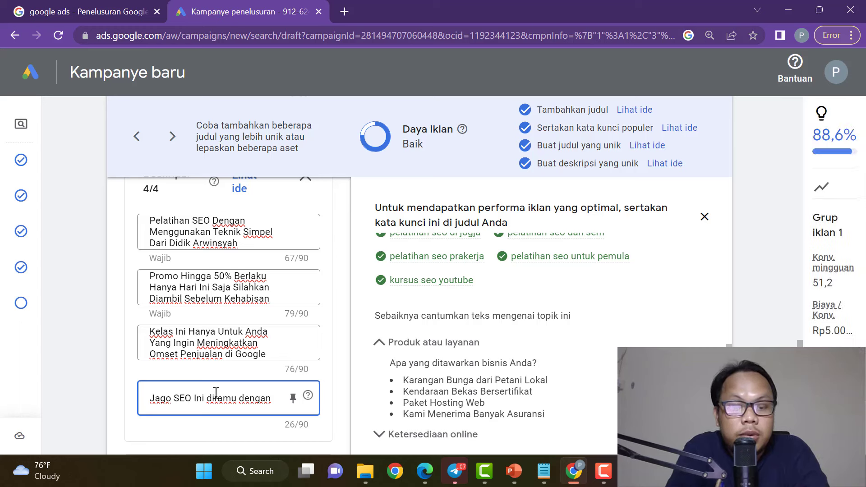
type("video yang berkualita")
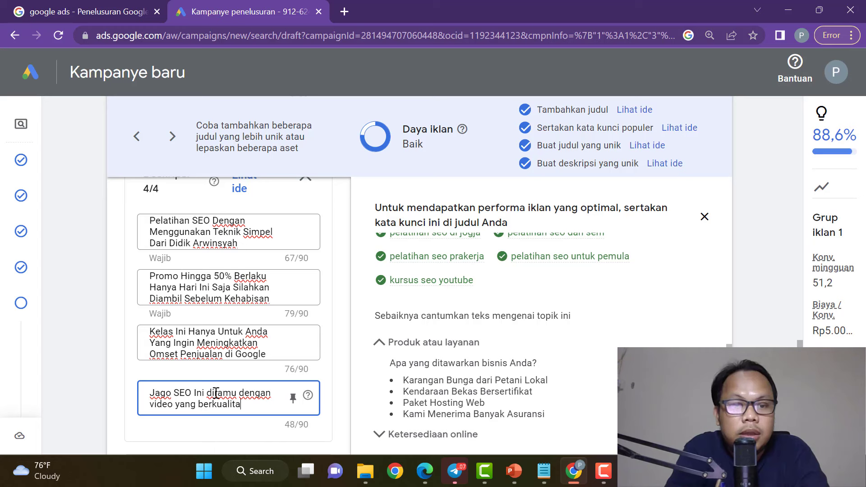
type("s sehingga memu")
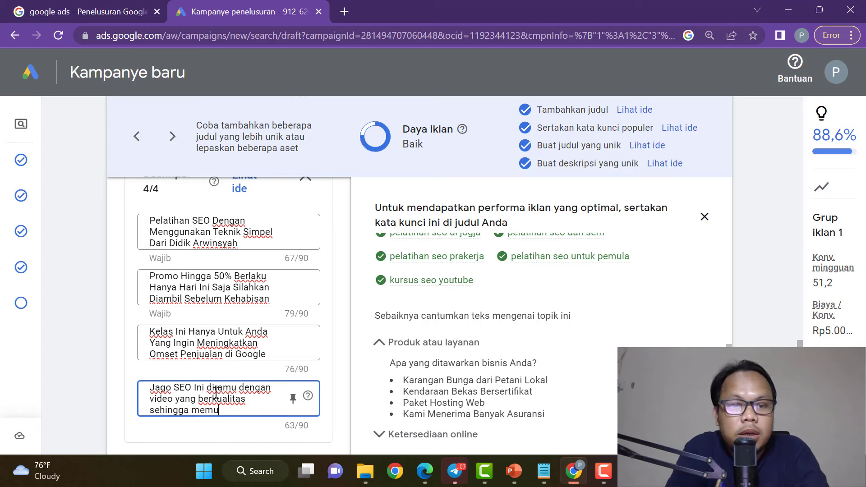
type("dahkan untuk")
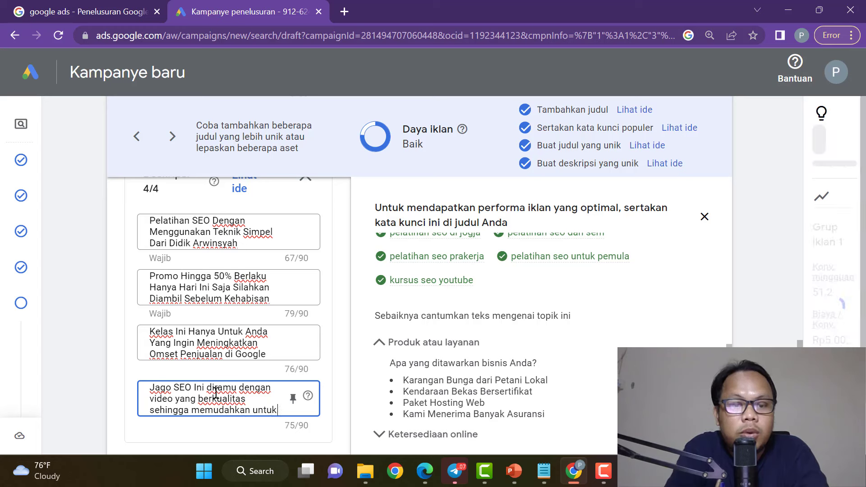
type(" belajar ")
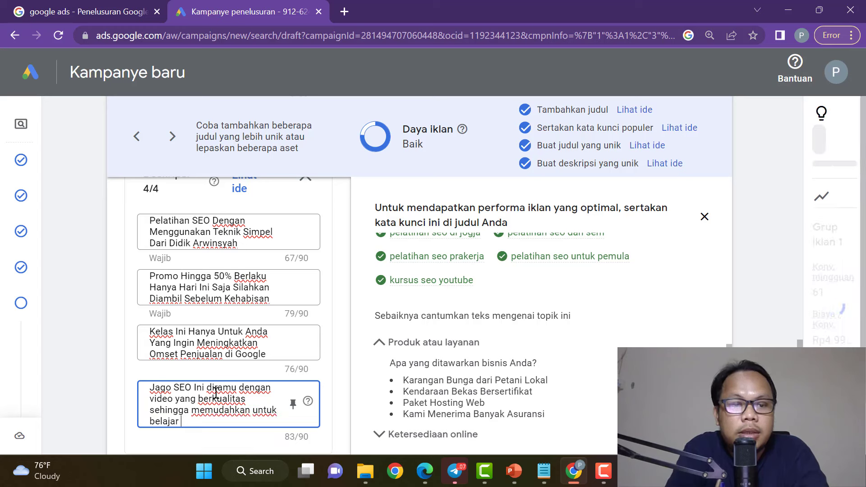
type("seo secara")
key("BackSpace")
key("BackSpace")
key("BackSpace")
key("BackSpace")
key("BackSpace")
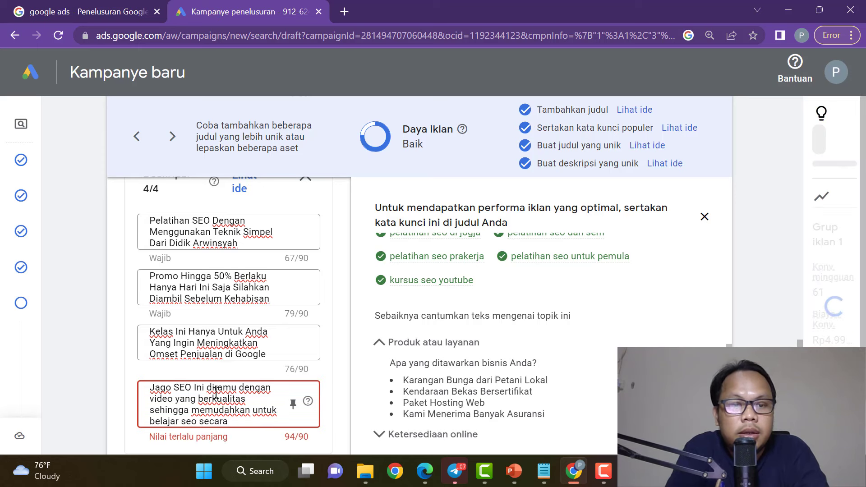
key("BackSpace")
key("BackSpace")
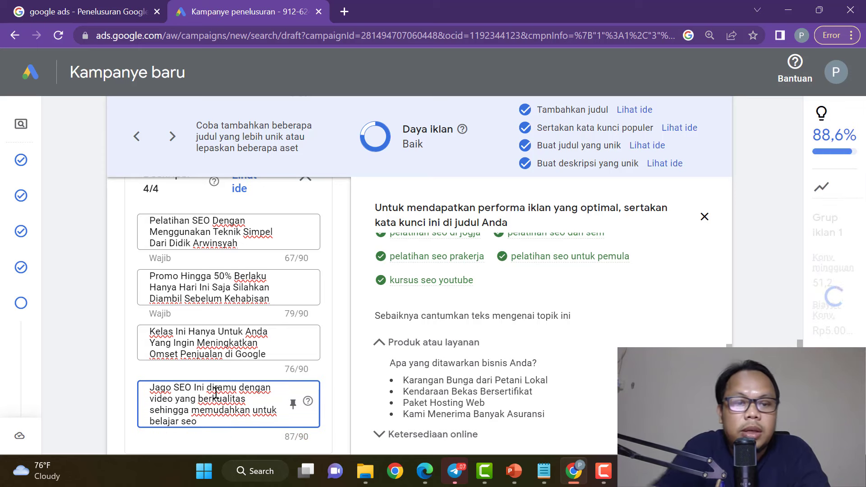
scroll(193, 329, "down", 5)
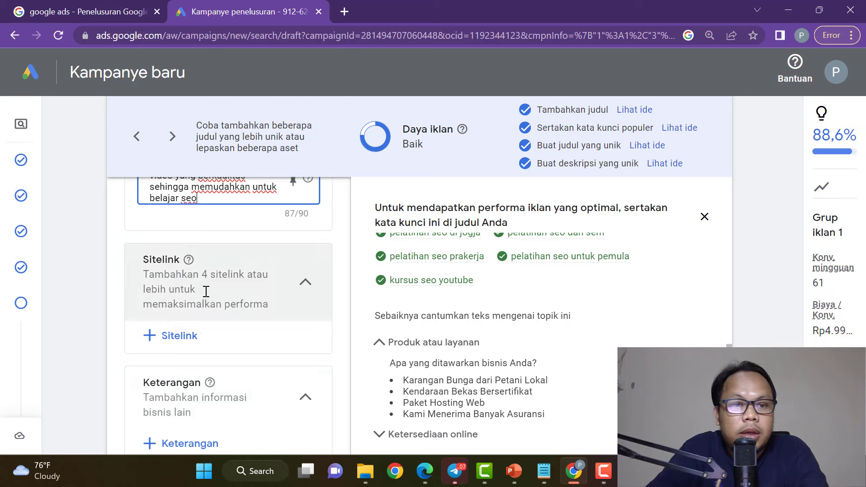
scroll(211, 294, "up", 7)
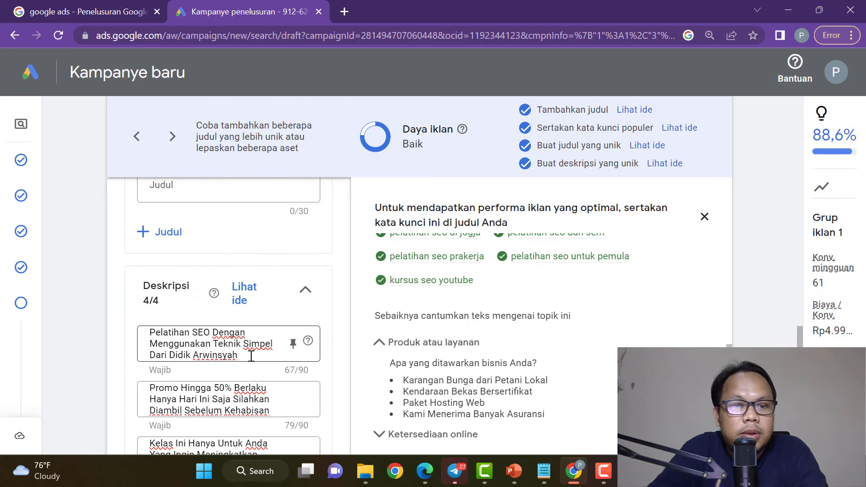
Replace the first description's text after 'Pelatihan SEO' with 'Online Untuk Pemula diajarkan sampai Mahir di kelas jago SEO Ini'.
left_click_drag(252, 356, 214, 334)
key("BackSpace")
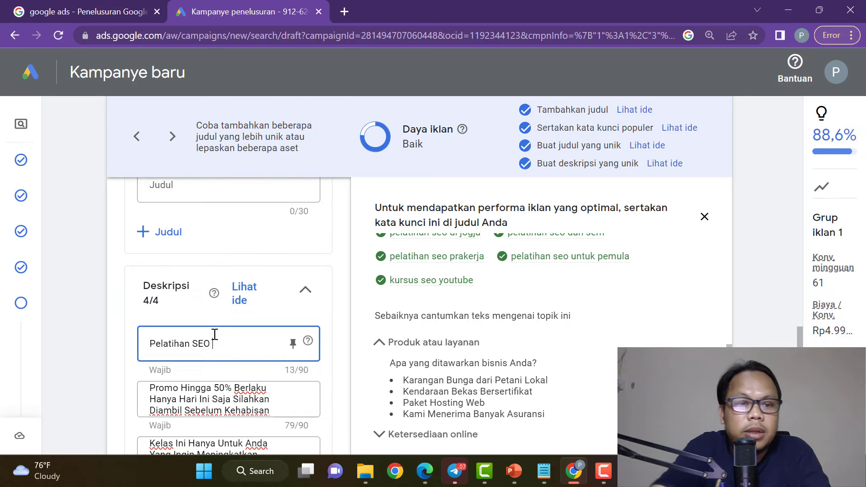
type("Gratis SEcar")
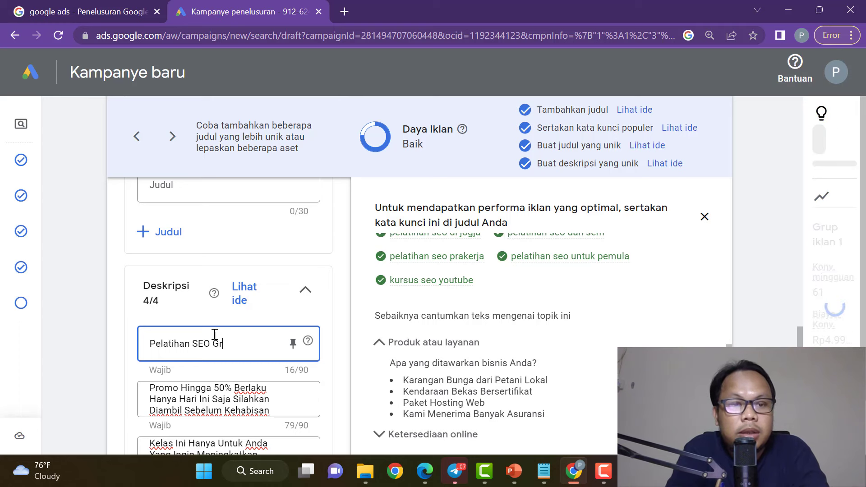
key("BackSpace")
key("BackSpace")
key("BackSpace")
key("BackSpace")
key("BackSpace")
key("BackSpace")
key("BackSpace")
key("BackSpace")
key("BackSpace")
key("BackSpace")
key("BackSpace")
key("BackSpace")
key("BackSpace")
key("BackSpace")
key("BackSpace")
key("BackSpace")
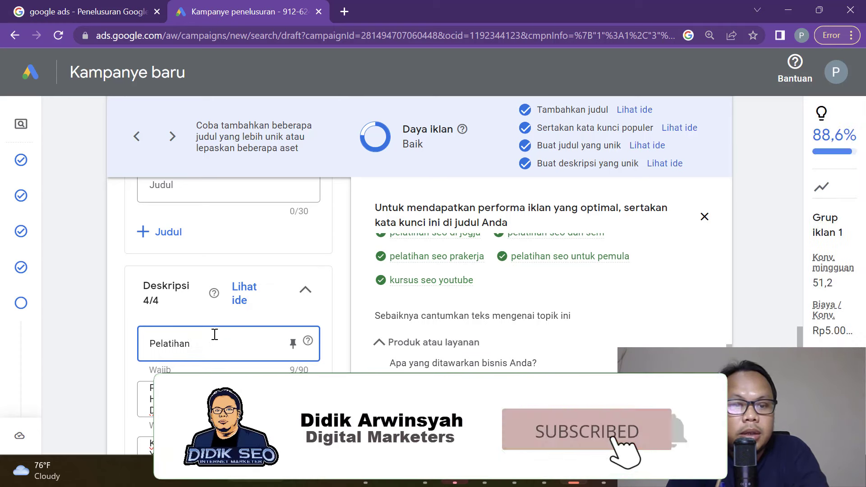
type("SEO On")
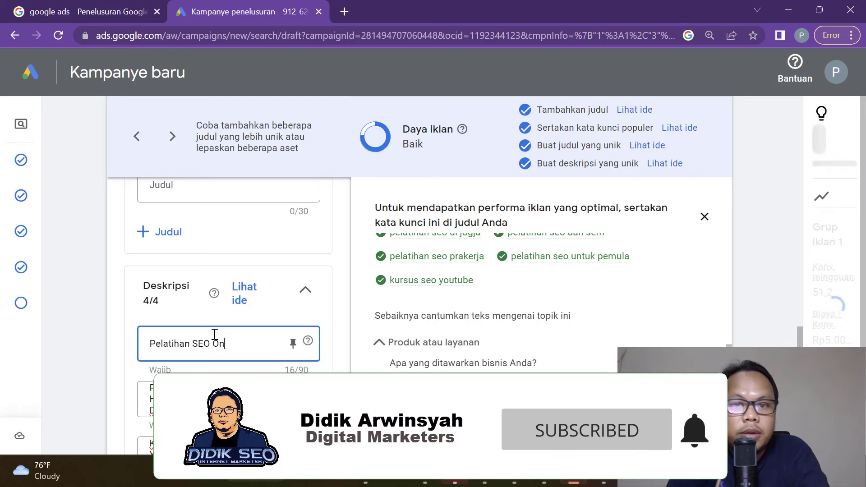
type("line Untuk ")
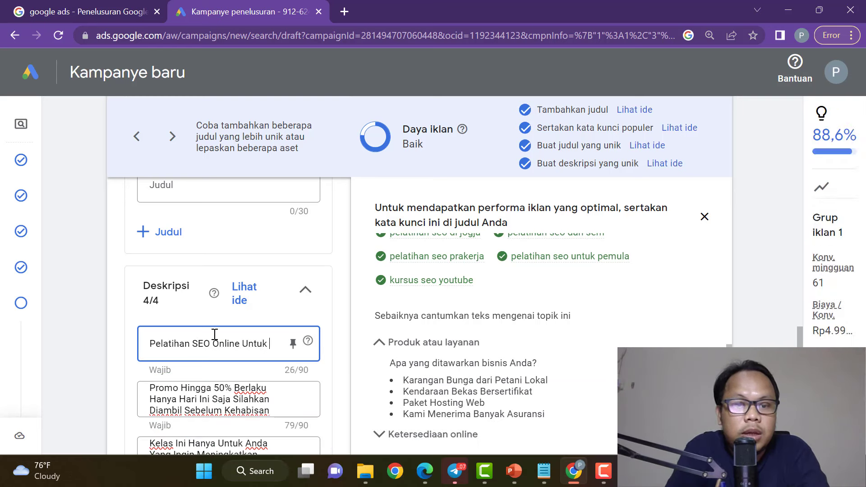
type("Pemula di")
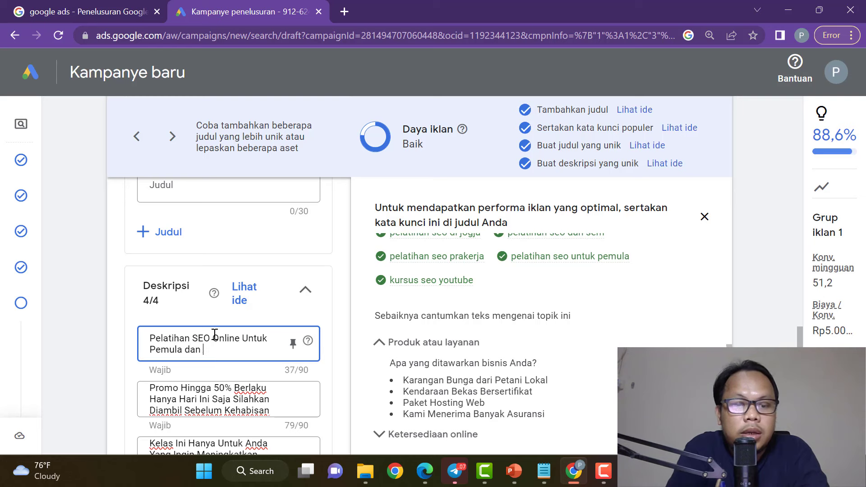
type("a")
key("BackSpace")
key("BackSpace")
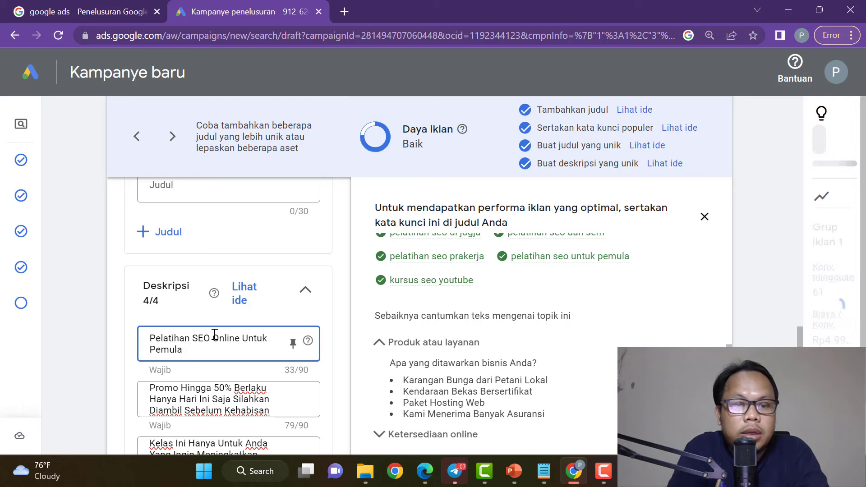
type("diajarkan sampai")
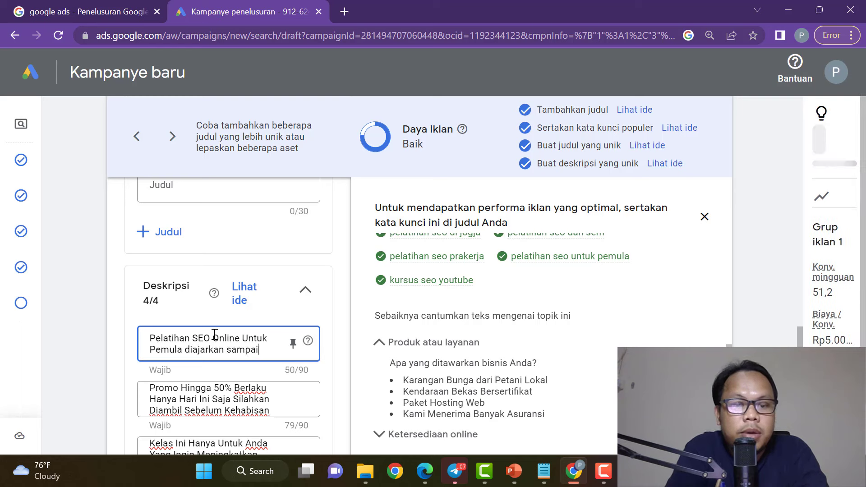
type(" Mahir d")
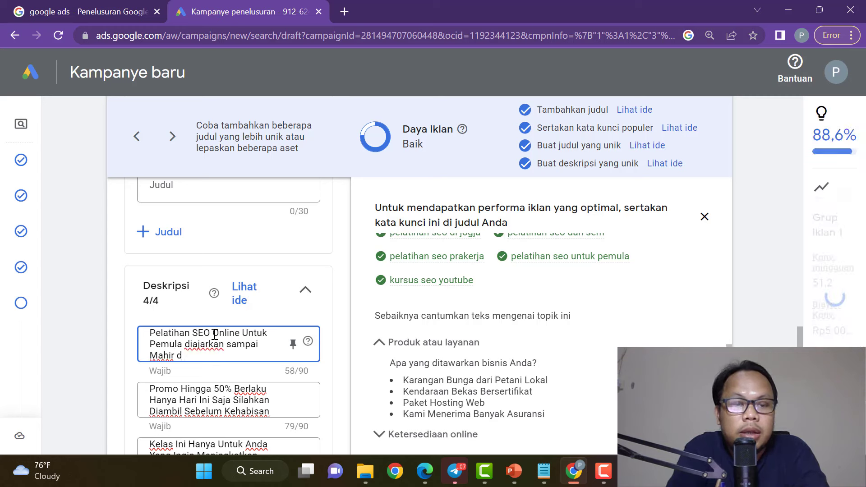
type("enga")
key("BackSpace")
key("BackSpace")
key("BackSpace")
key("BackSpace")
type("i kelas jago SEO Ini")
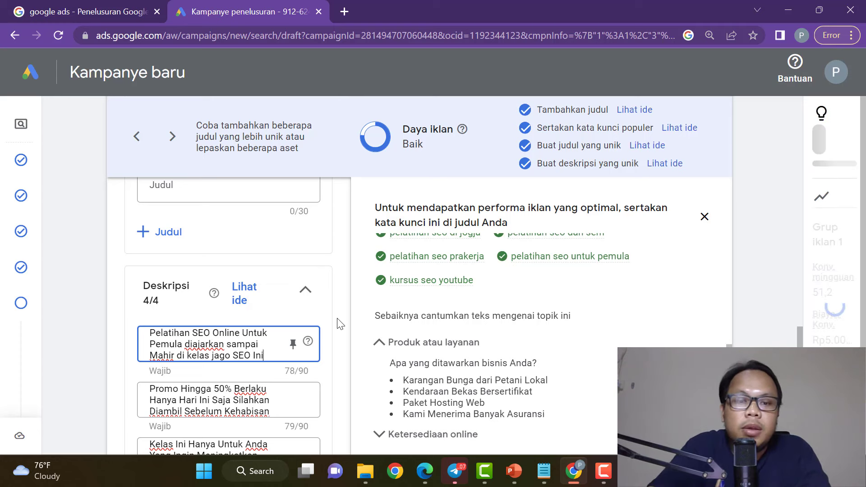
left_click(339, 329)
scroll(325, 320, "down", 7)
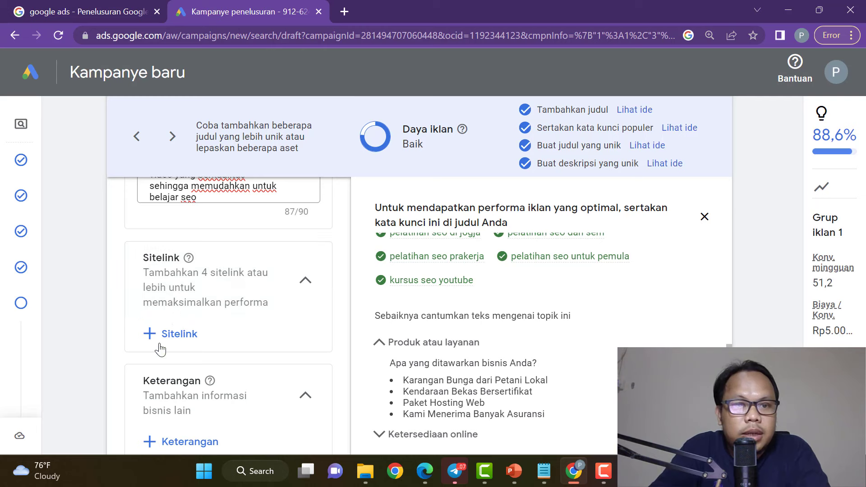
scroll(197, 338, "down", 2)
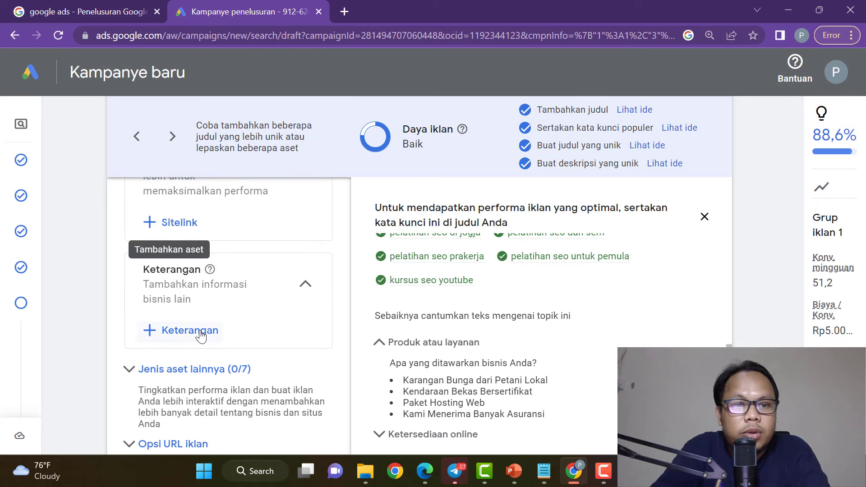
scroll(198, 338, "up", 2)
scroll(172, 338, "down", 2)
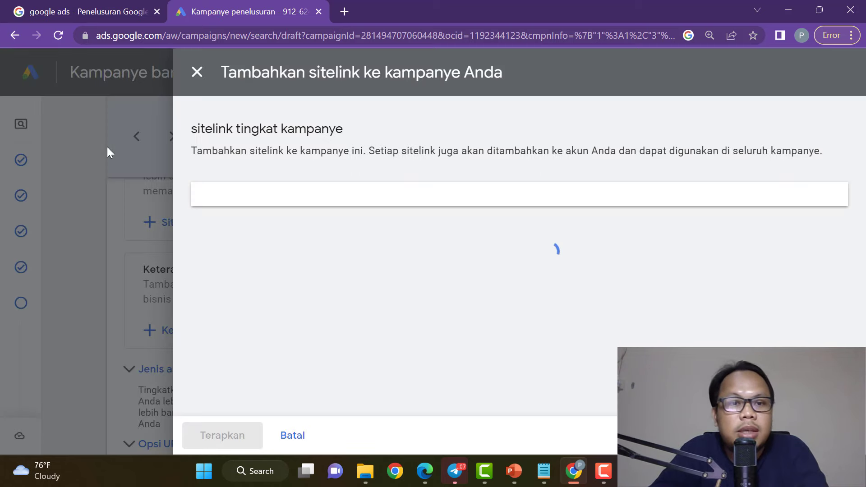
scroll(456, 309, "down", 3)
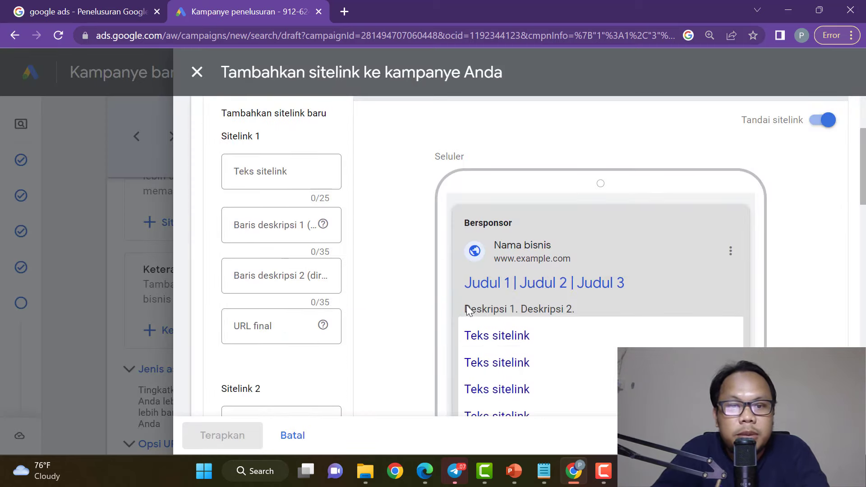
left_click(271, 172)
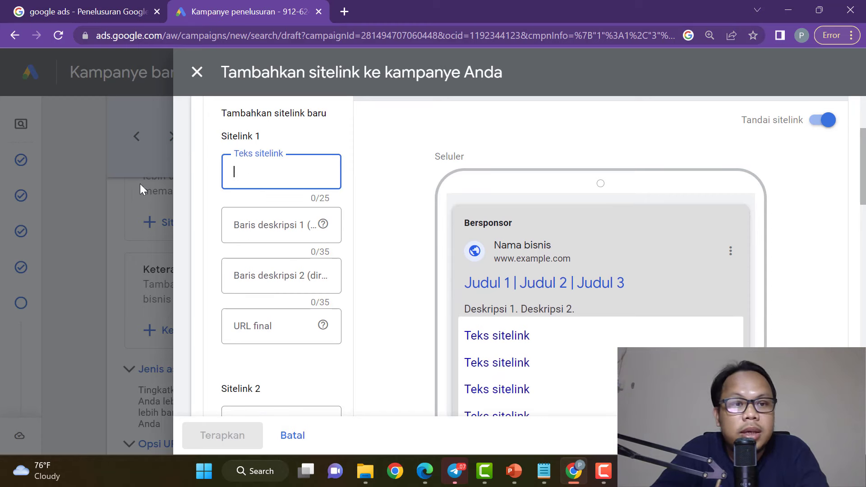
left_click(116, 198)
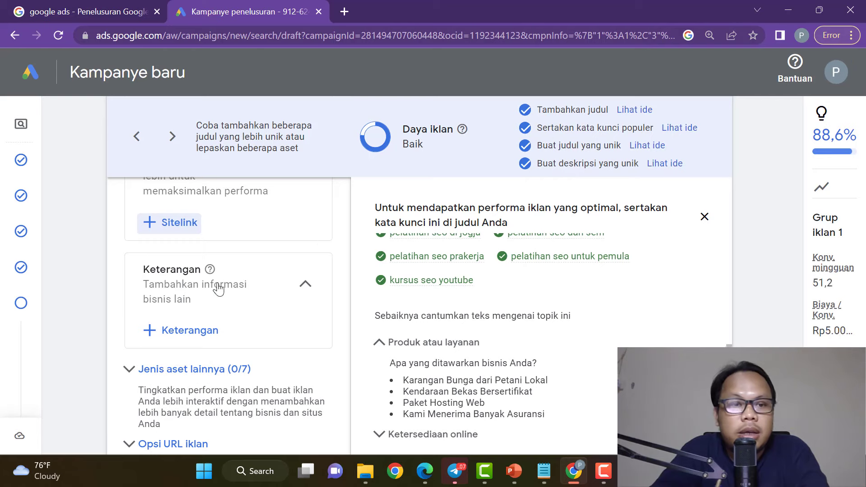
scroll(225, 307, "down", 3)
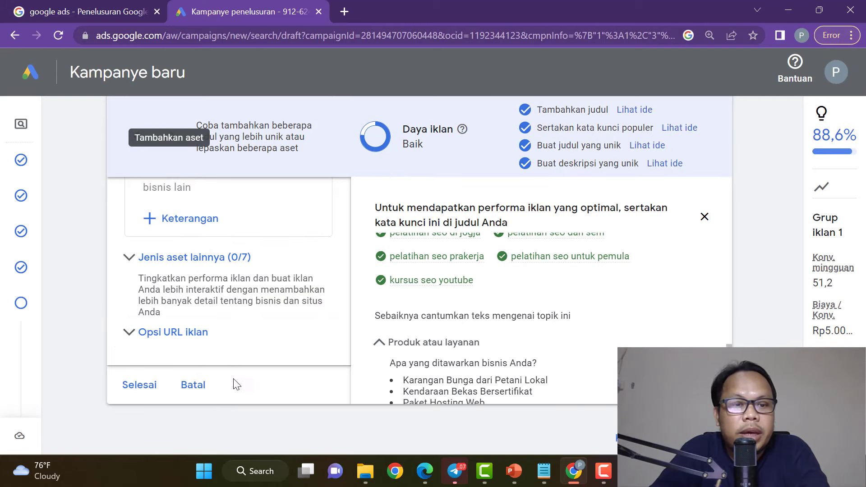
triple_click(432, 144)
left_click(454, 143)
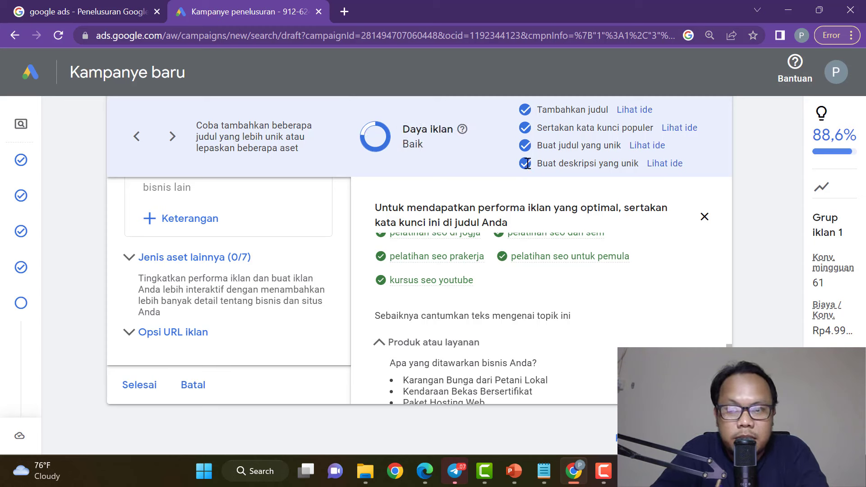
Save the ad, continue to the Anggaran step, and choose the Rp44.000,00 daily budget.
left_click(139, 386)
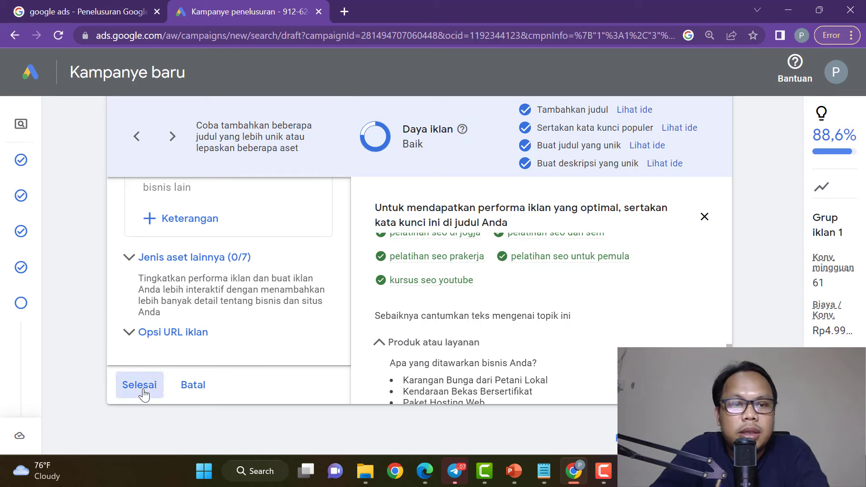
scroll(542, 298, "up", 12)
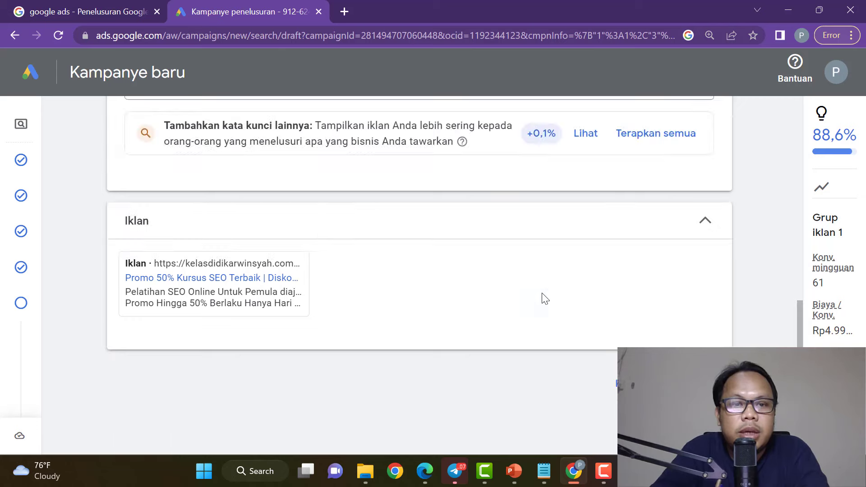
scroll(542, 296, "down", 8)
scroll(542, 291, "down", 5)
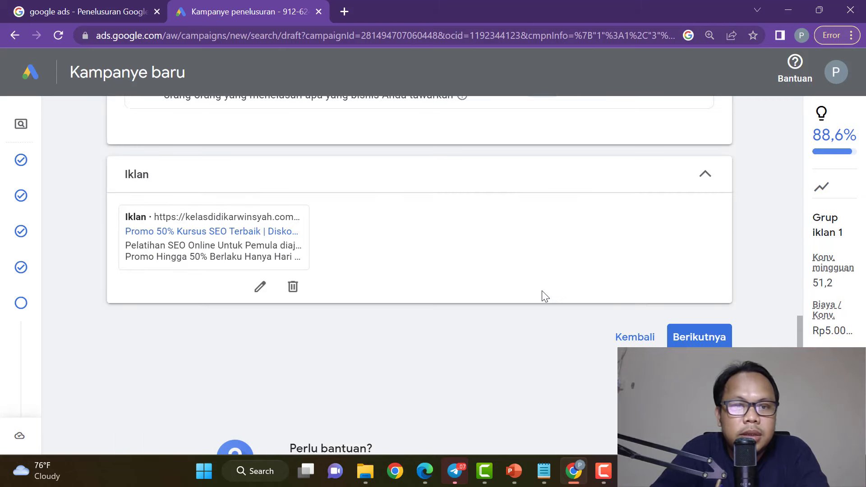
left_click(713, 345)
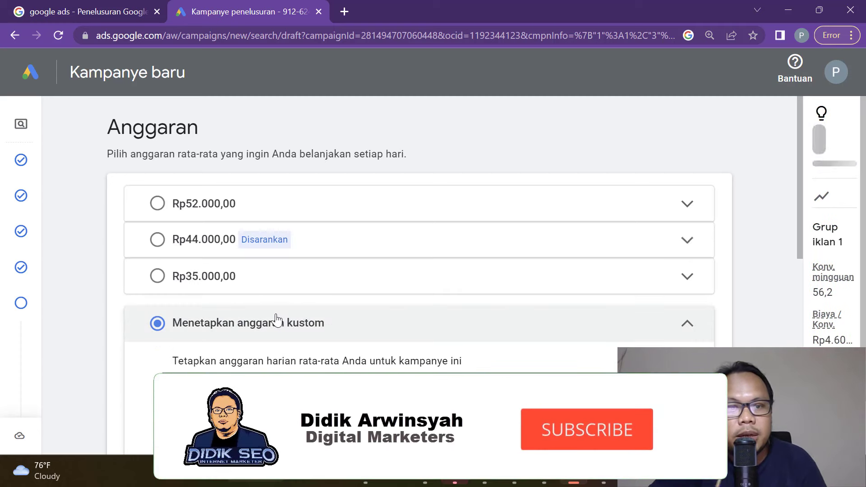
left_click(154, 241)
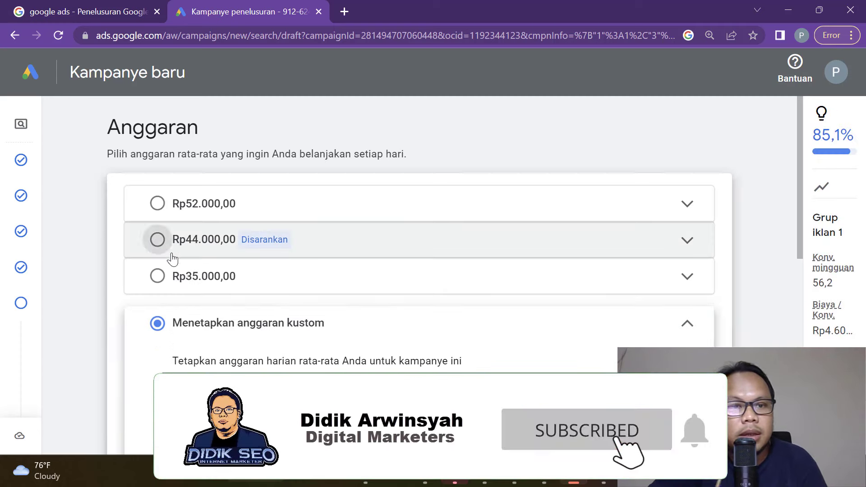
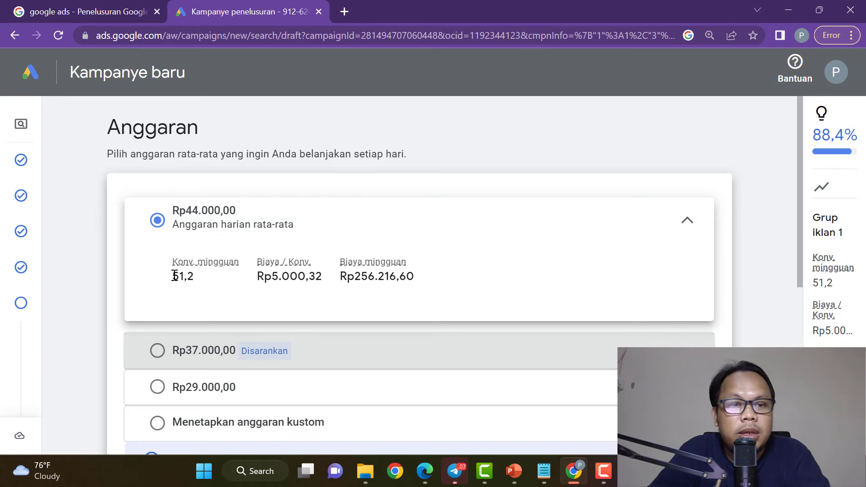
Review the Rp44.000,00 budget's 51,2 weekly conversions and weekly cost, then pick Rp37.000,00.
left_click_drag(175, 277, 204, 277)
left_click(211, 279)
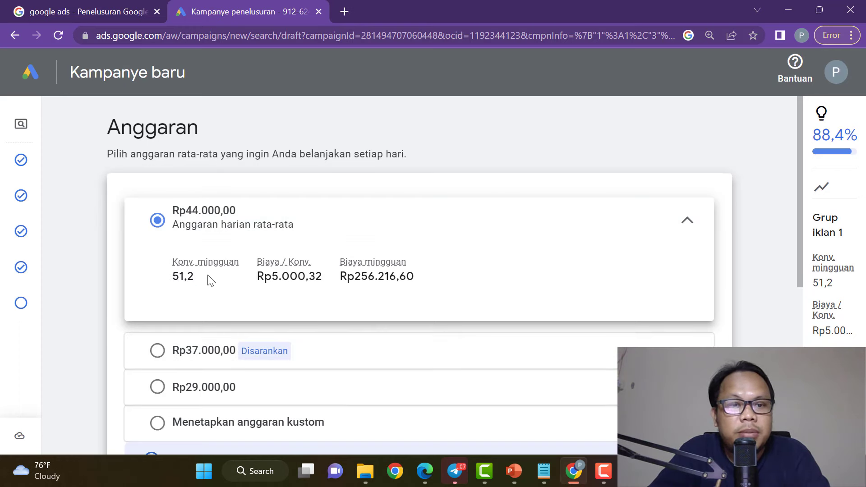
left_click_drag(274, 279, 323, 277)
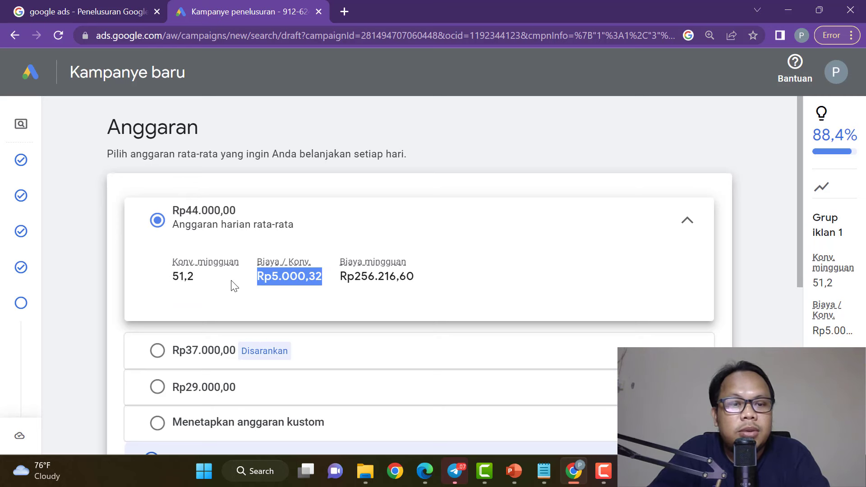
left_click_drag(199, 279, 172, 275)
left_click(212, 285)
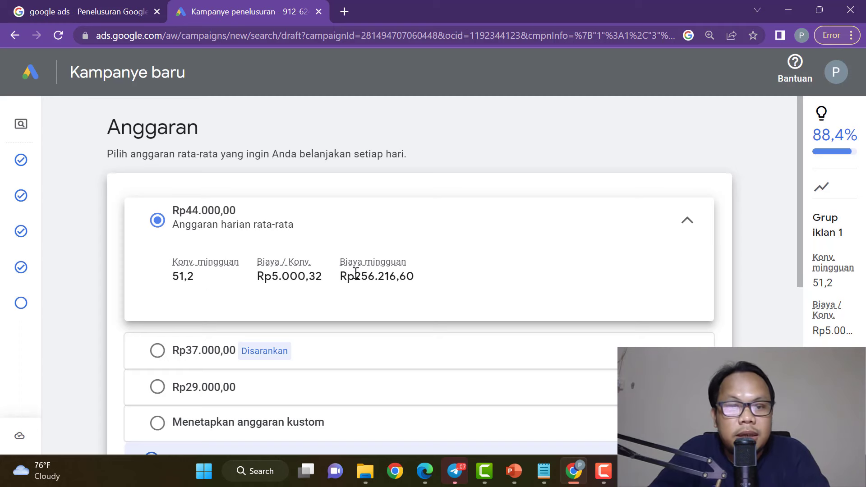
left_click_drag(355, 276, 449, 281)
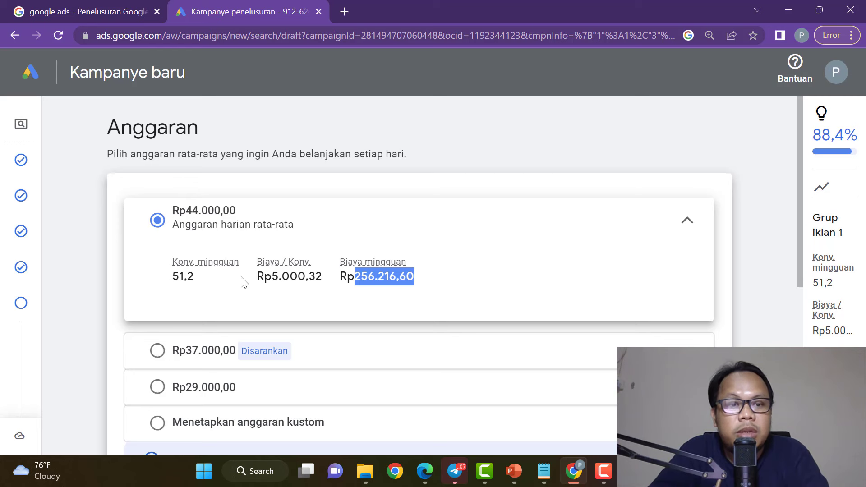
left_click(361, 283)
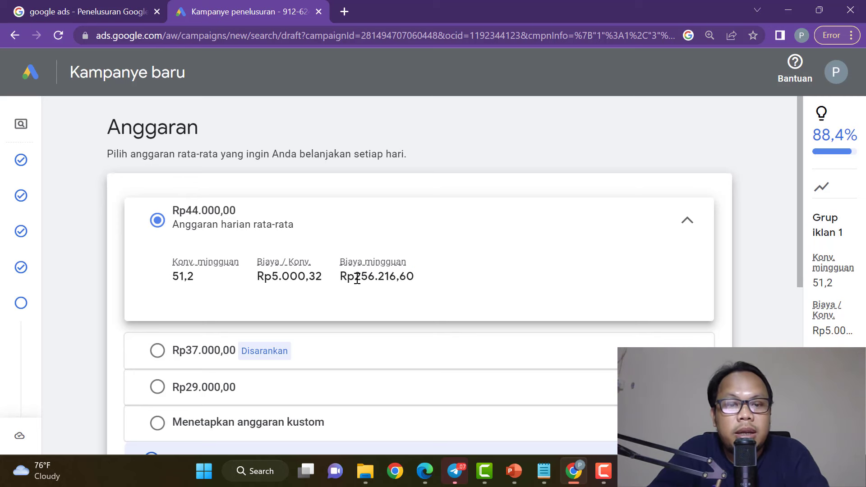
left_click_drag(356, 277, 424, 283)
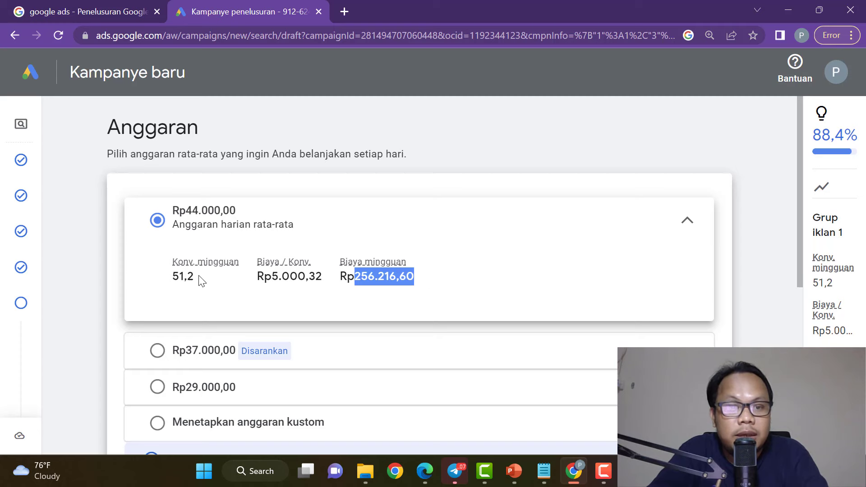
left_click_drag(173, 277, 217, 282)
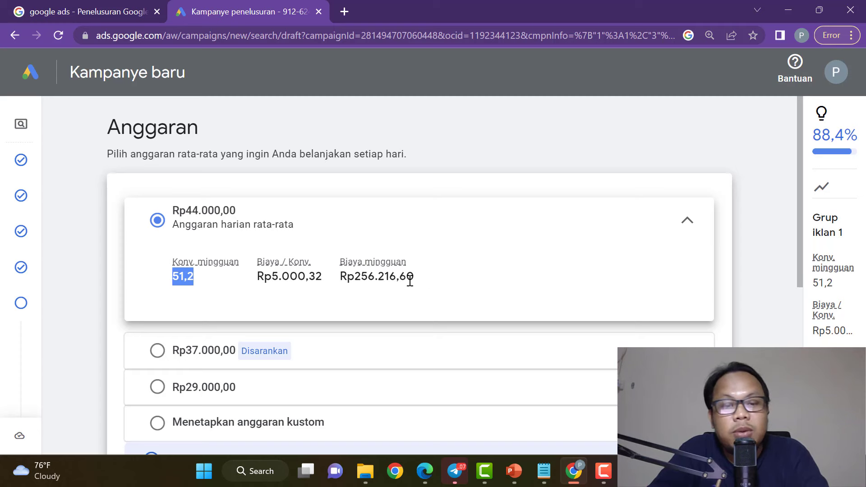
left_click_drag(423, 280, 355, 278)
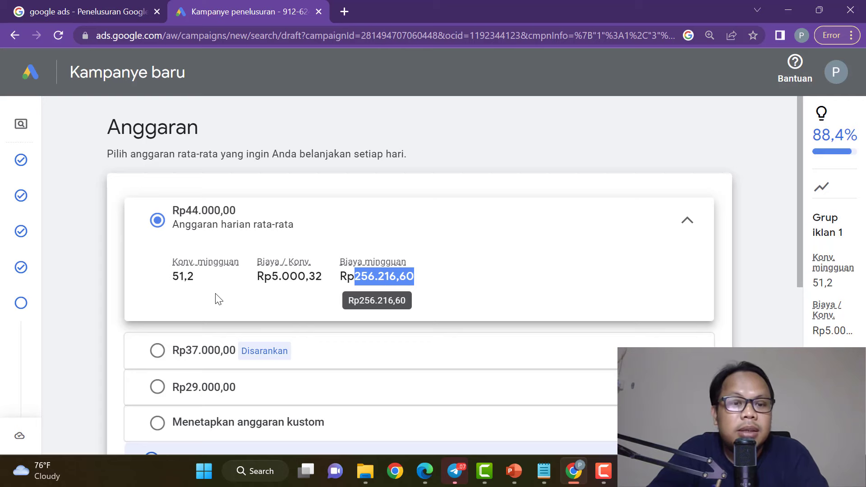
scroll(218, 299, "down", 2)
scroll(181, 253, "up", 2)
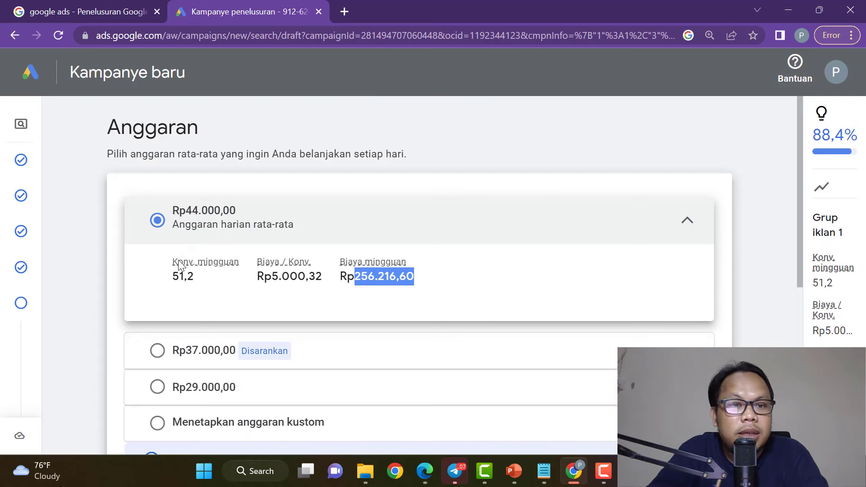
left_click(157, 351)
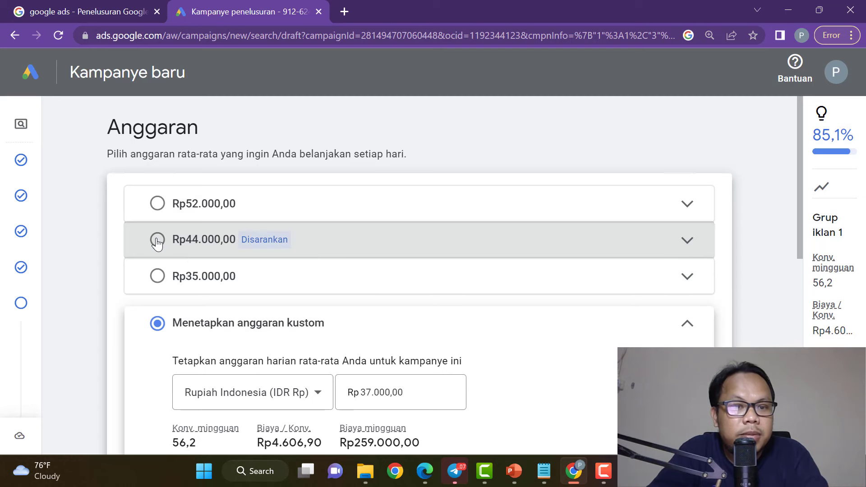
Try a custom daily budget of Rp50.000,00.
scroll(405, 337, "down", 2)
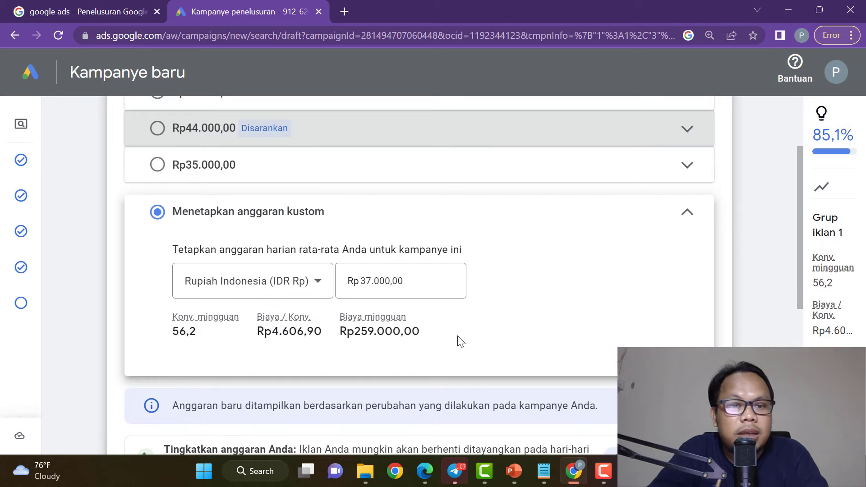
left_click(371, 283)
left_click_drag(371, 283, 361, 283)
type("50")
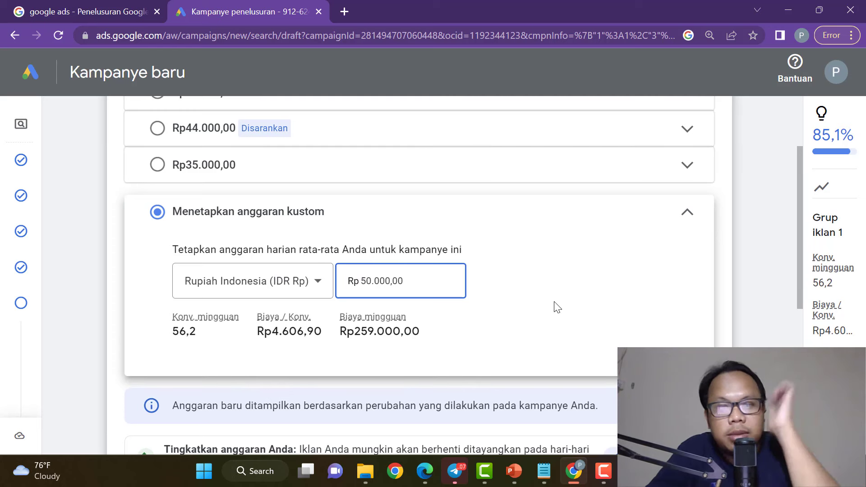
left_click(554, 306)
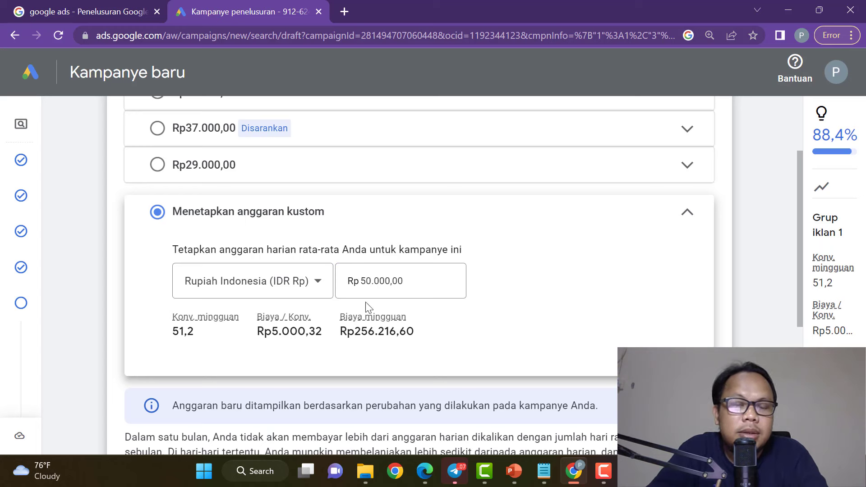
Switch back to the Rp44.000,00 daily budget and review its weekly cost estimate.
scroll(227, 330, "down", 2)
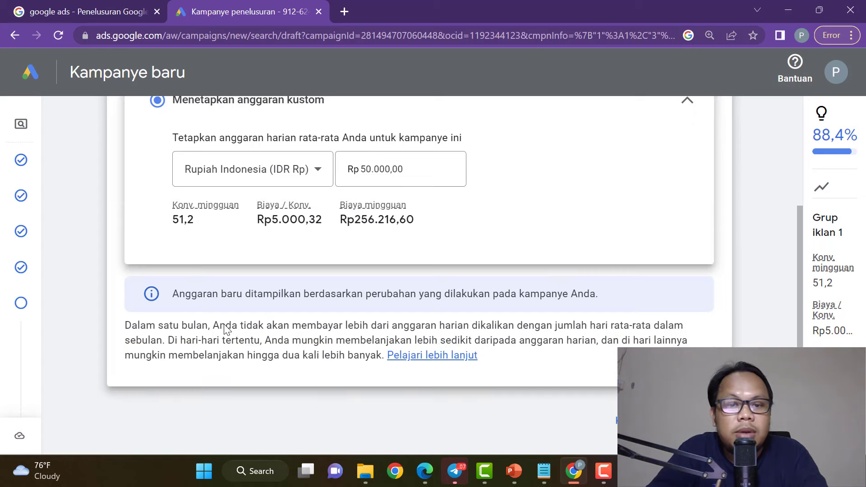
scroll(227, 322, "up", 4)
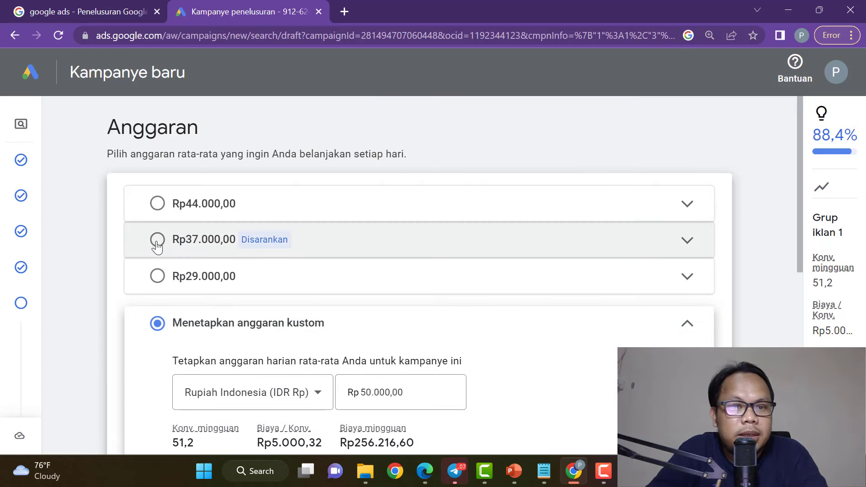
left_click(157, 246)
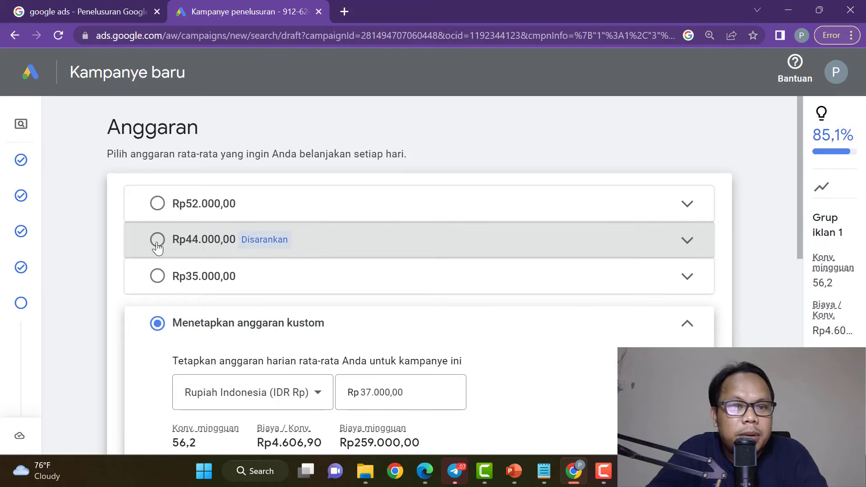
left_click(158, 244)
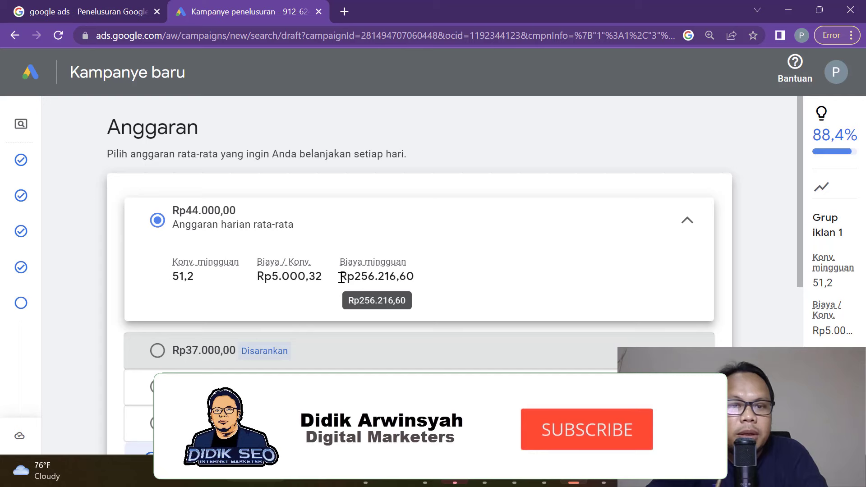
left_click_drag(342, 277, 423, 280)
left_click(466, 300)
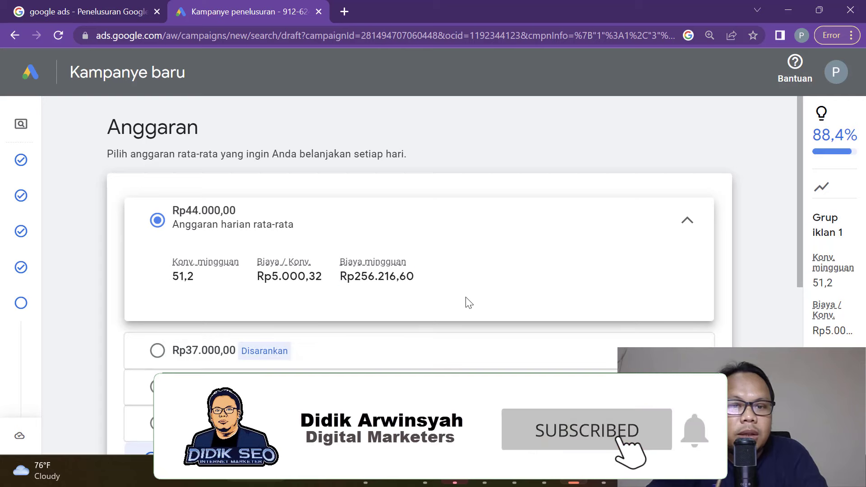
scroll(465, 302, "down", 5)
scroll(527, 329, "up", 5)
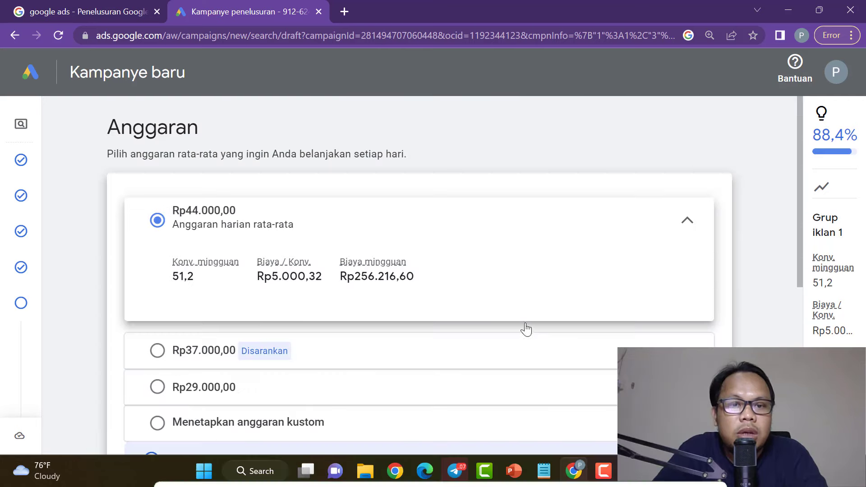
scroll(525, 324, "down", 5)
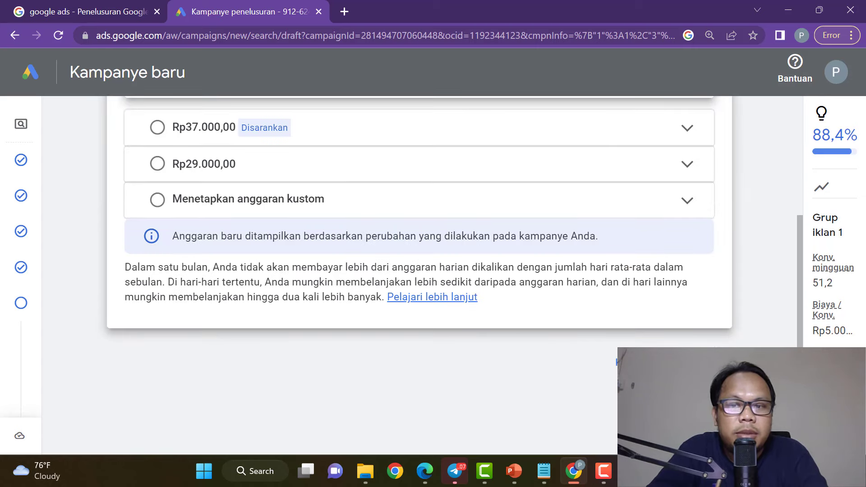
Advance to the campaign review step, then return to the budget settings.
left_click(699, 361)
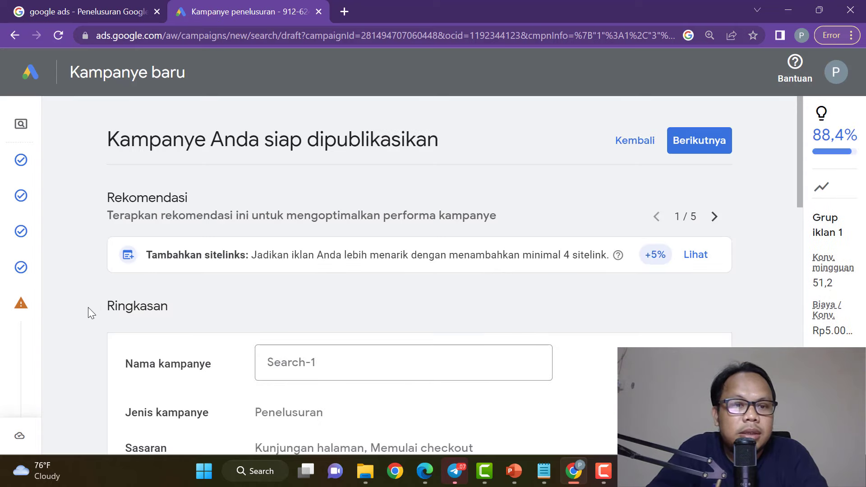
mouse_move(37, 310)
scroll(37, 309, "down", 1)
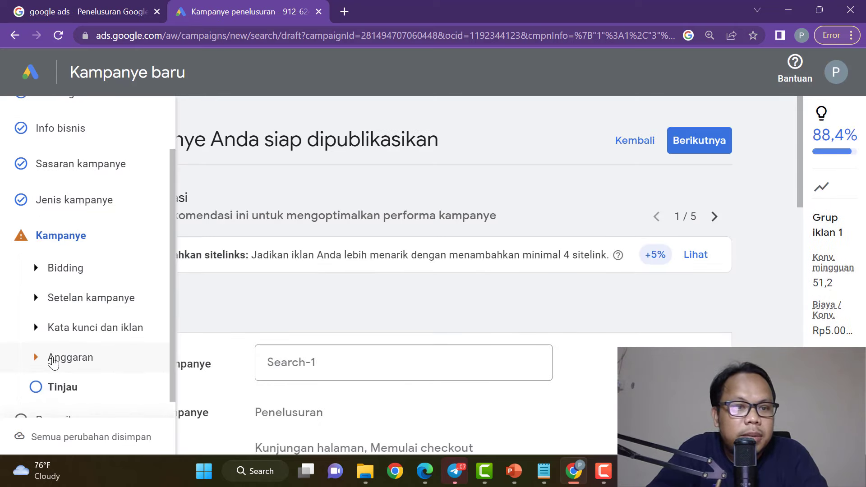
scroll(104, 343, "down", 1)
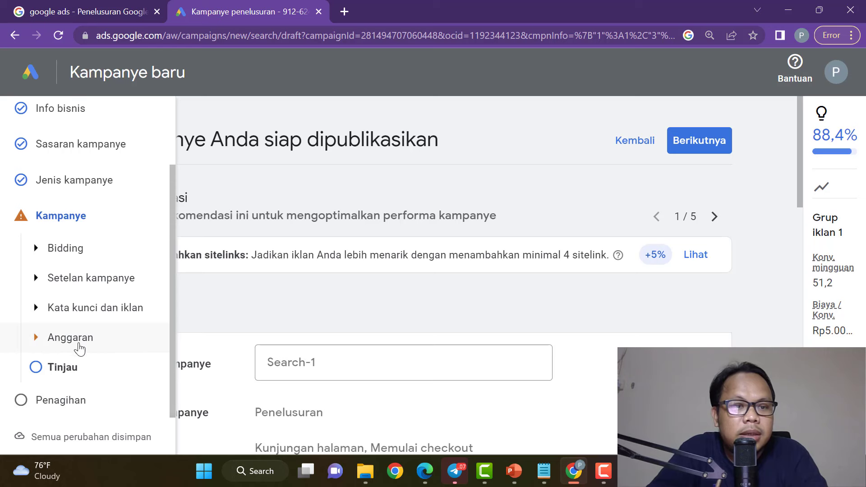
left_click(40, 370)
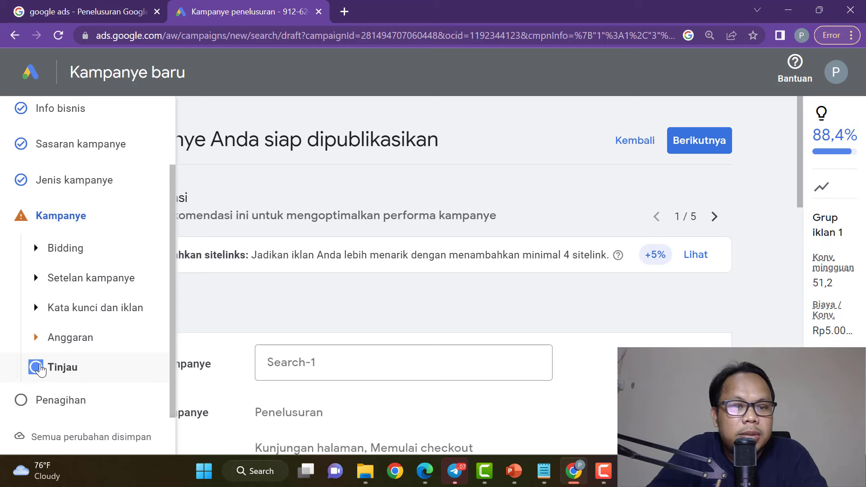
left_click(27, 345)
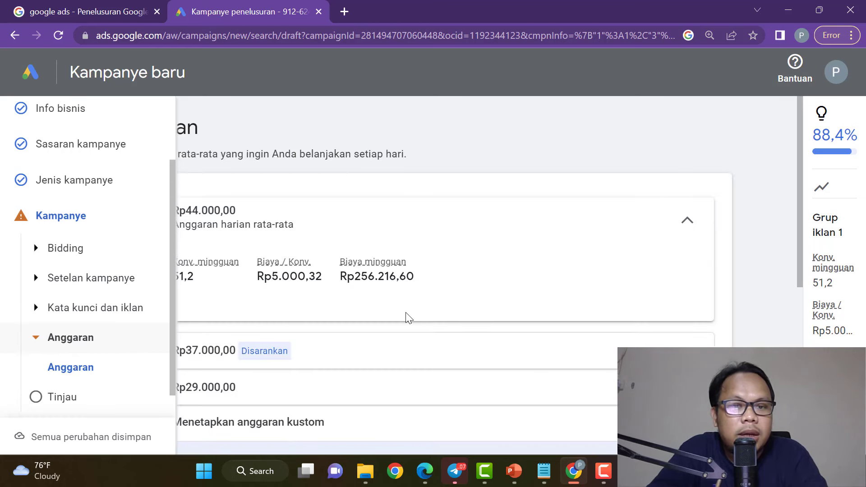
scroll(406, 316, "down", 2)
scroll(402, 317, "up", 2)
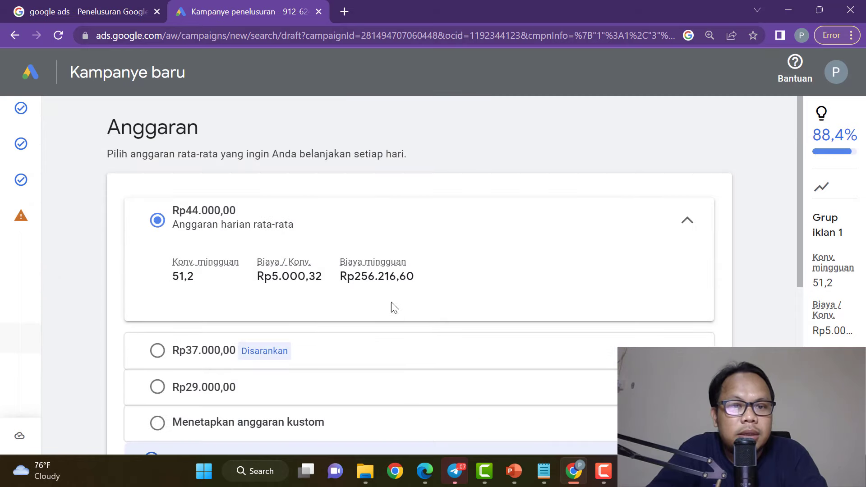
scroll(357, 311, "down", 2)
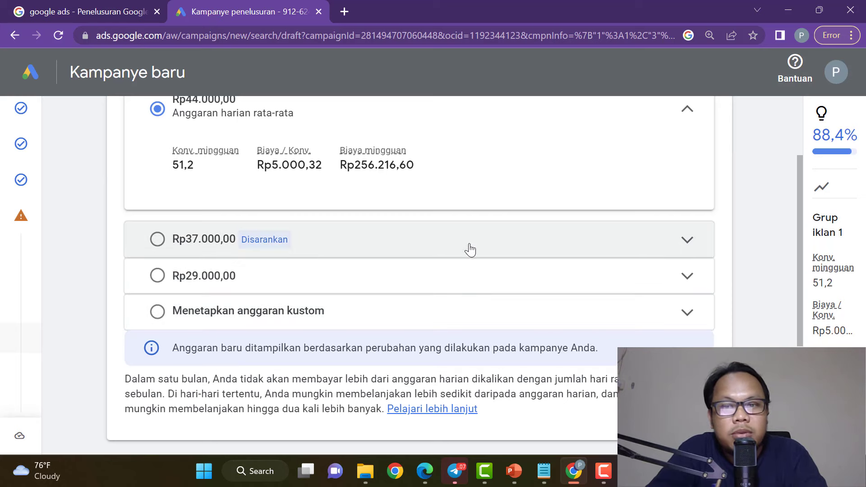
Choose the recommended Rp37.000,00 daily budget and continue to the review page.
left_click(694, 252)
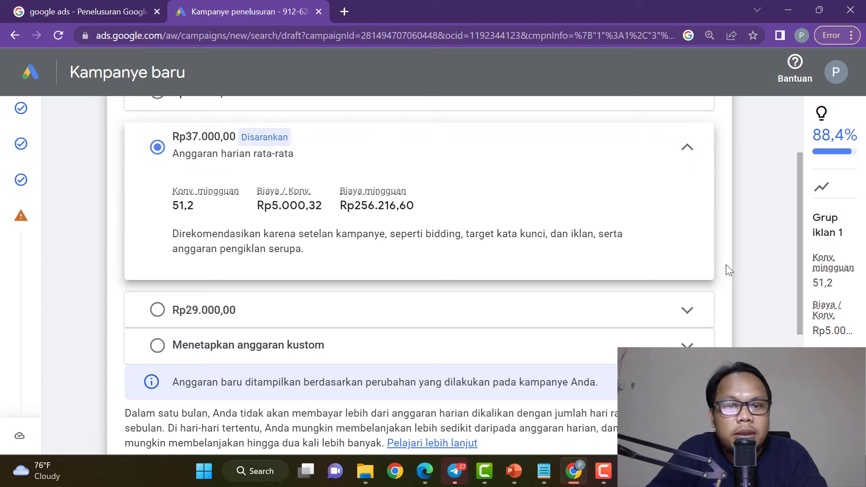
scroll(733, 302, "down", 2)
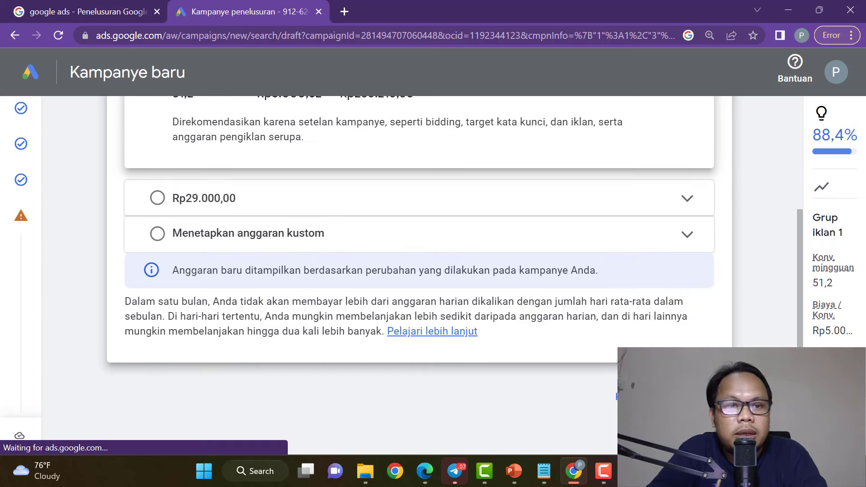
left_click(643, 397)
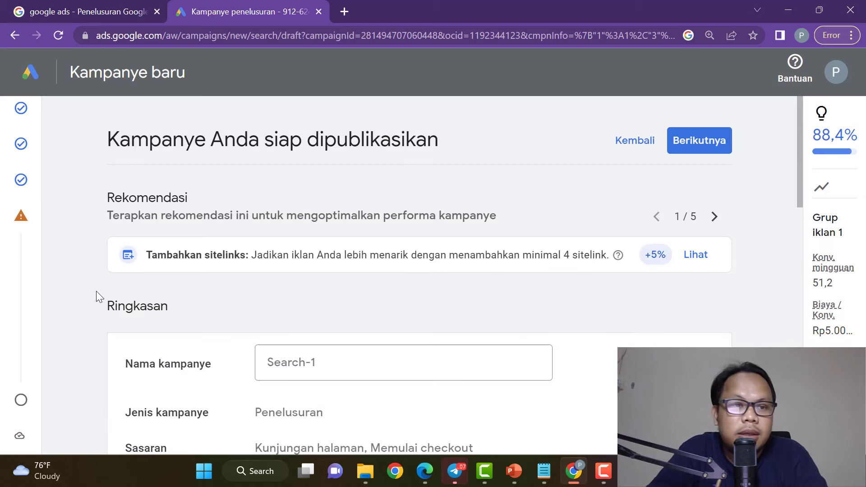
Rename the campaign from 'Search-1' to 'Jago SEO'.
mouse_move(25, 224)
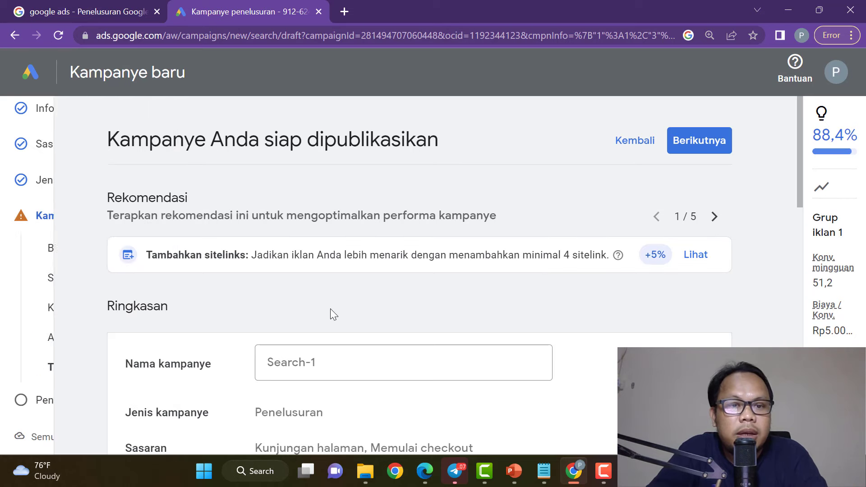
scroll(437, 307, "down", 5)
scroll(504, 311, "up", 5)
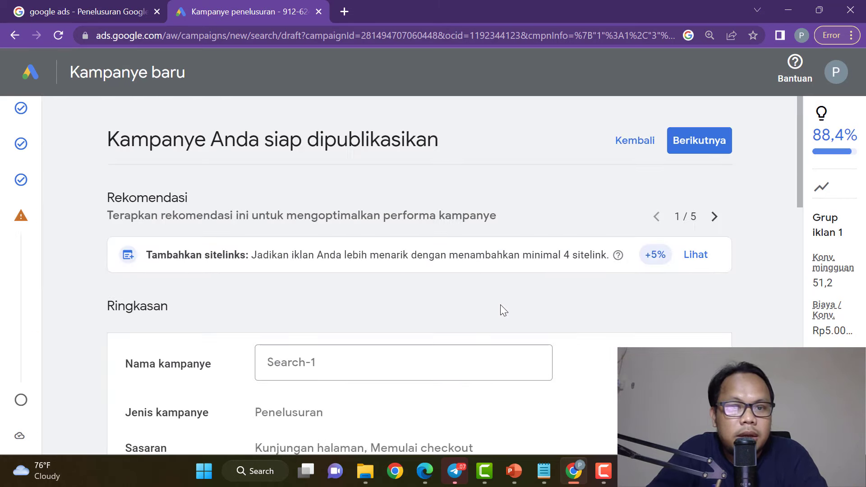
scroll(500, 302, "down", 5)
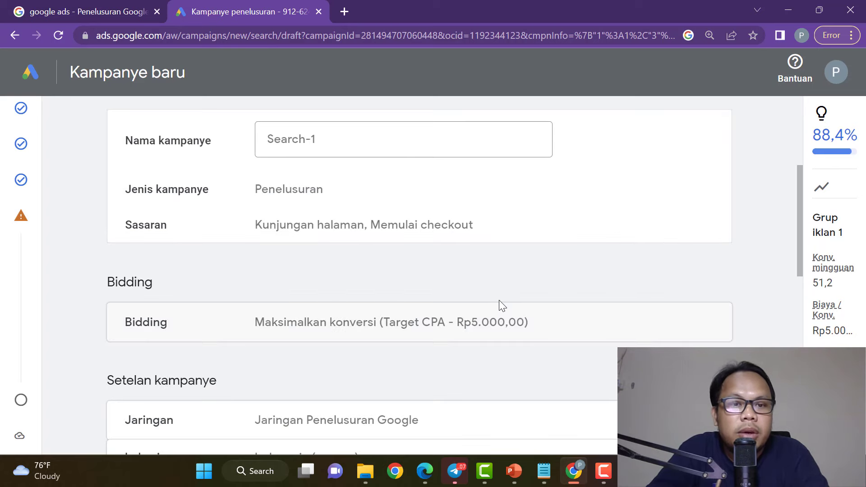
left_click(341, 139)
key("BackSpace")
key("BackSpace")
key("BackSpace")
key("BackSpace")
key("BackSpace")
key("BackSpace")
key("BackSpace")
key("BackSpace")
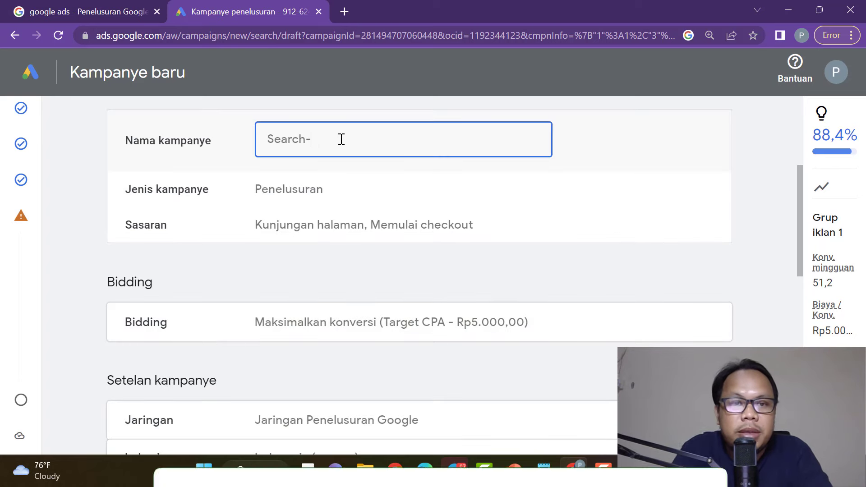
type("Jago SEO")
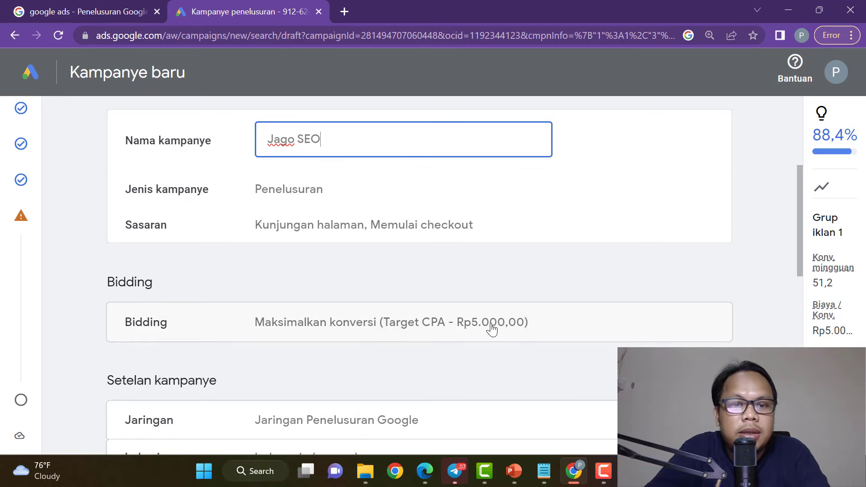
Look over the summary: 25 keywords, 1 ad, Rp37.000,00 daily budget.
scroll(492, 330, "down", 2)
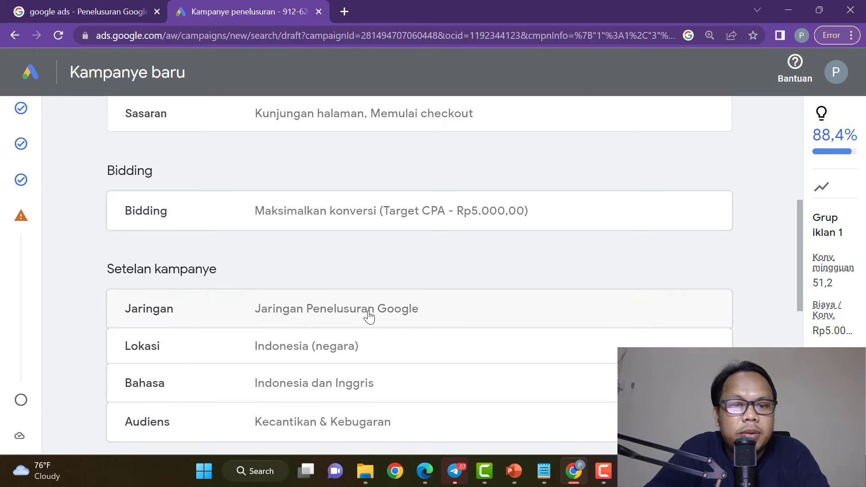
scroll(328, 359, "down", 2)
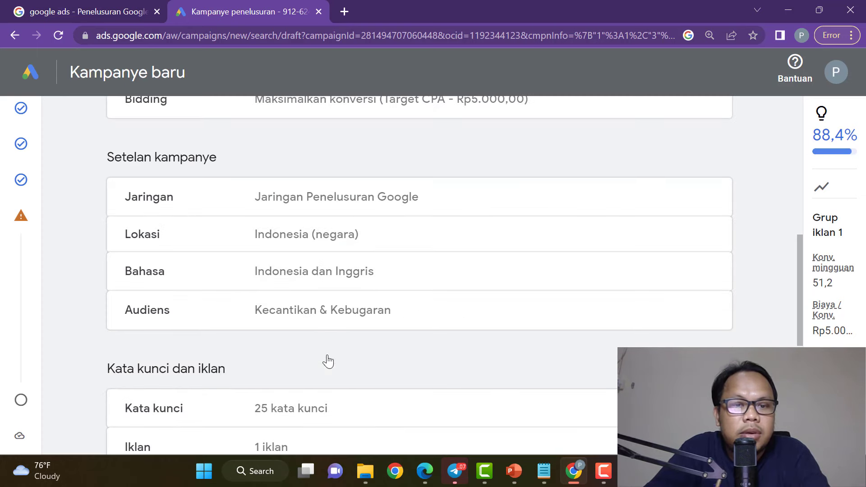
scroll(338, 307, "down", 4)
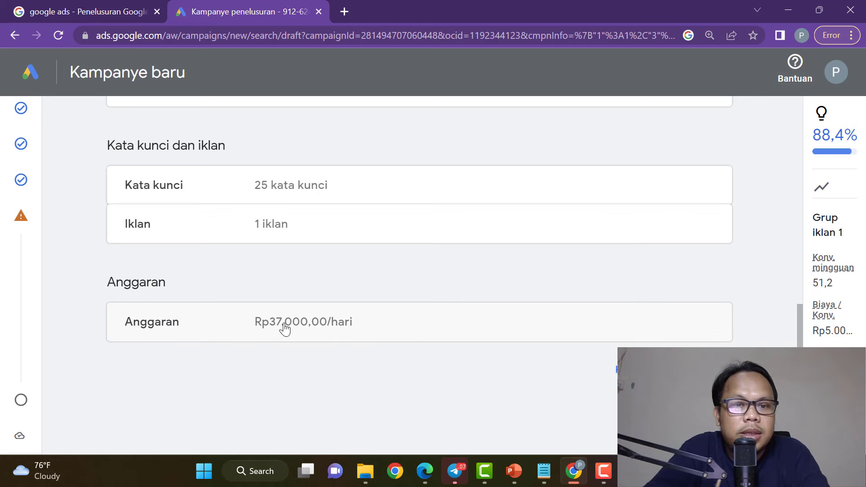
left_click(306, 231)
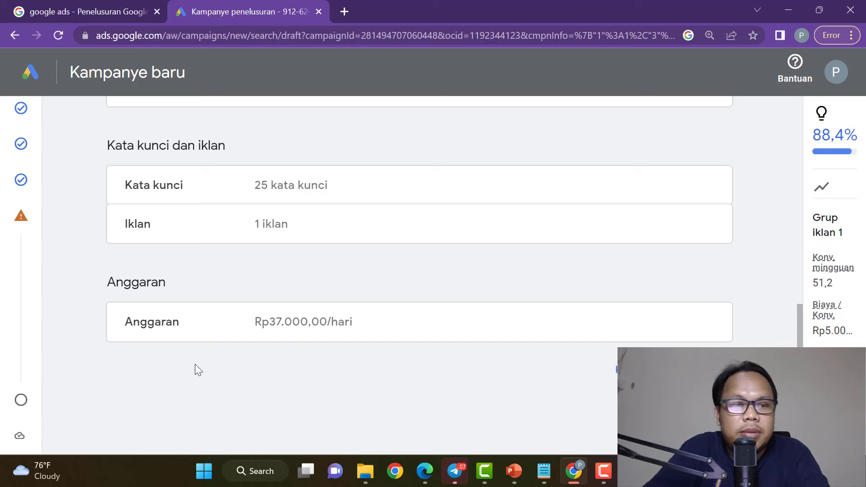
Replace the Rp37.000,00 budget with a custom Rp50.000,00 daily budget.
left_click(63, 343)
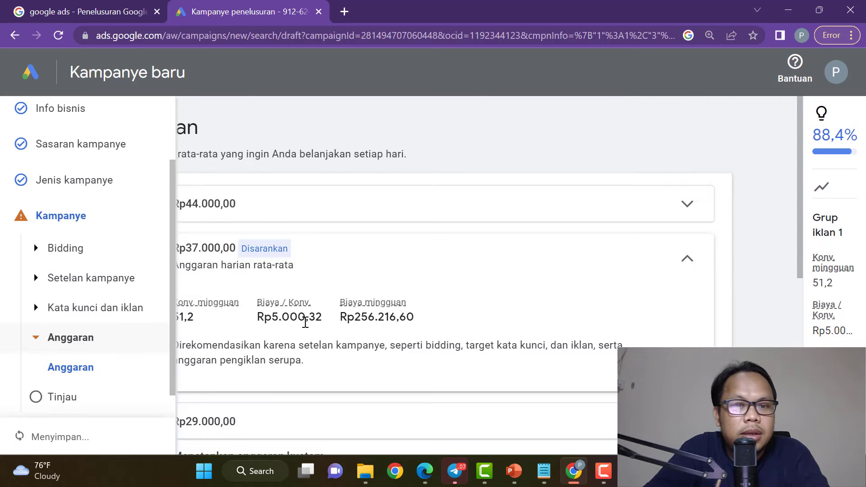
scroll(445, 303, "down", 5)
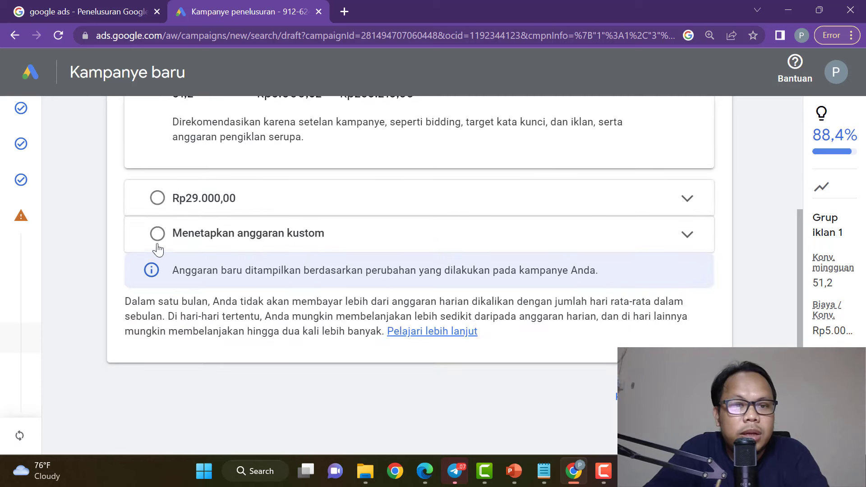
left_click(158, 251)
left_click_drag(406, 196, 336, 203)
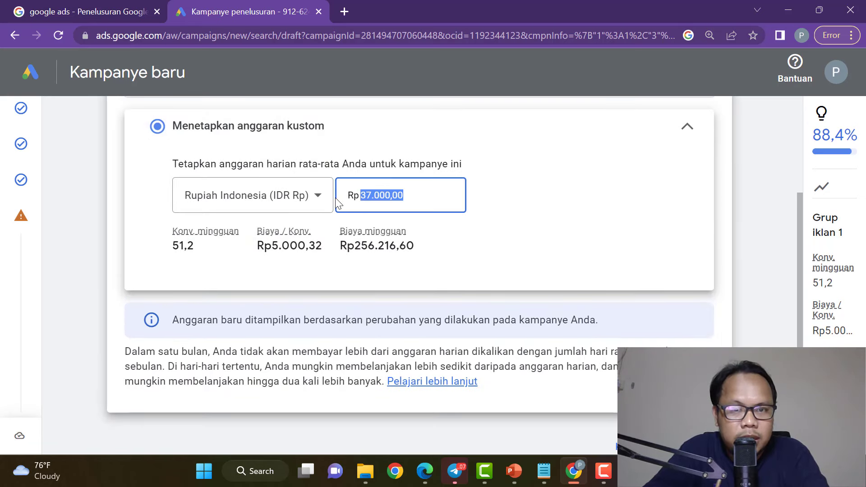
type("50000")
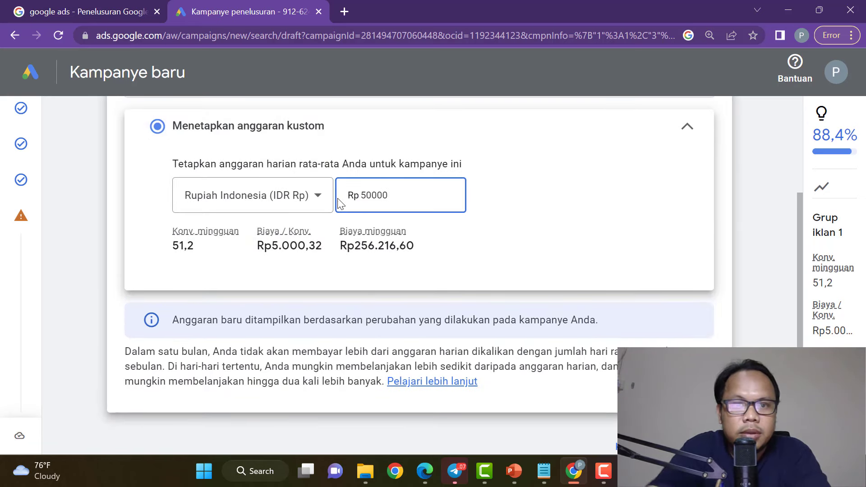
left_click(650, 212)
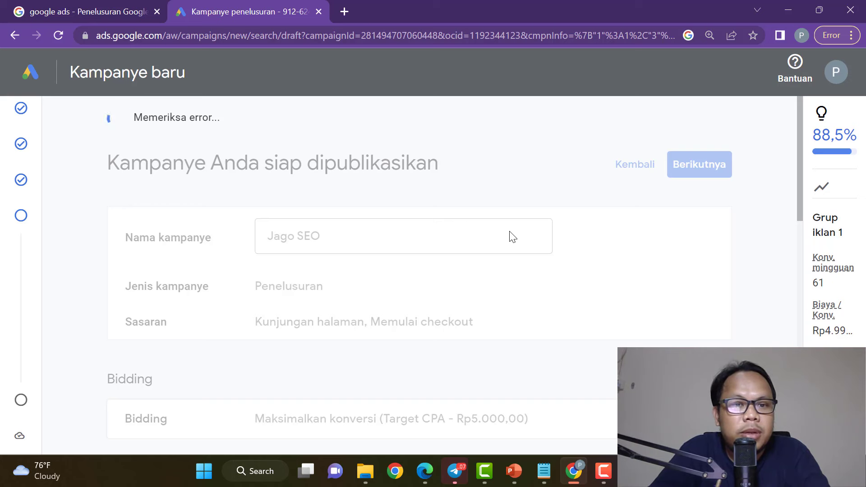
scroll(510, 236, "down", 5)
scroll(511, 236, "up", 5)
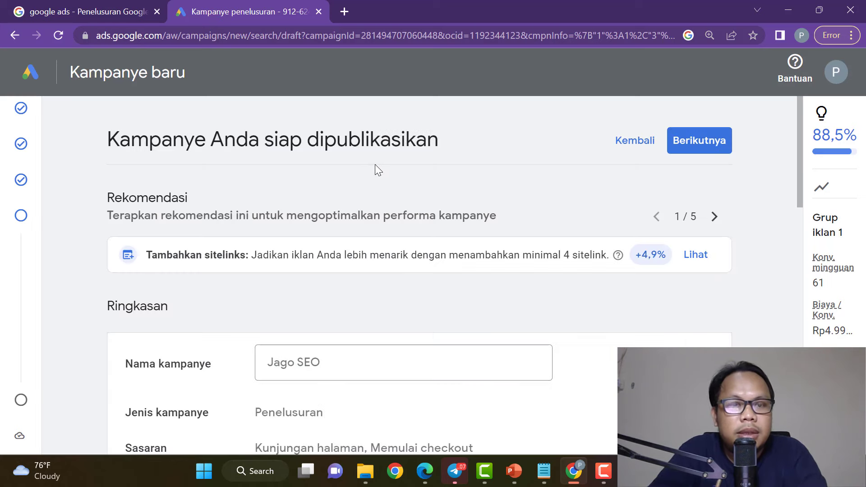
scroll(460, 270, "down", 5)
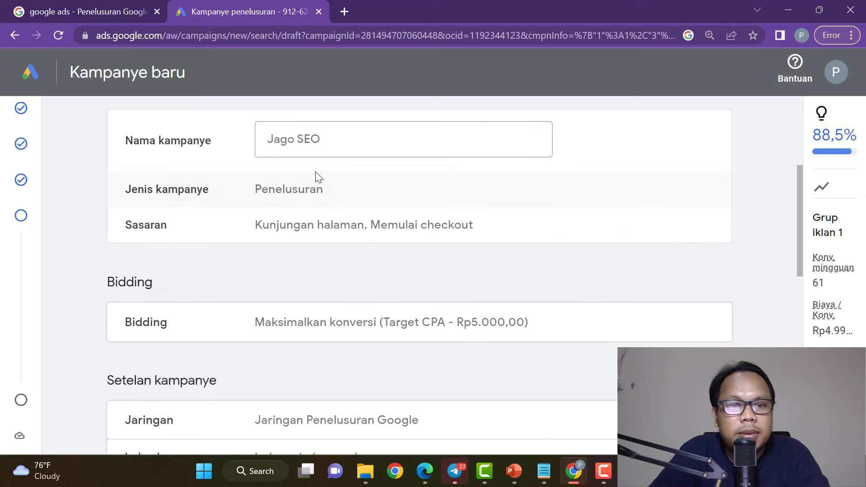
scroll(492, 230, "up", 5)
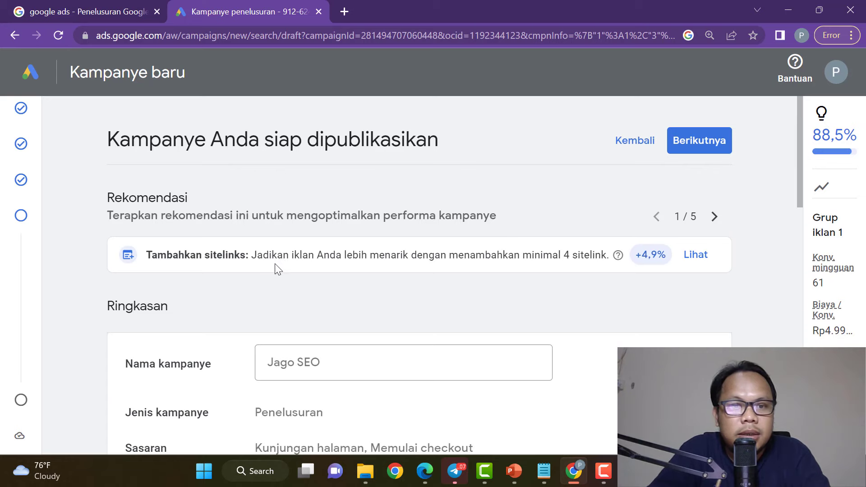
scroll(402, 262, "down", 7)
scroll(336, 265, "down", 10)
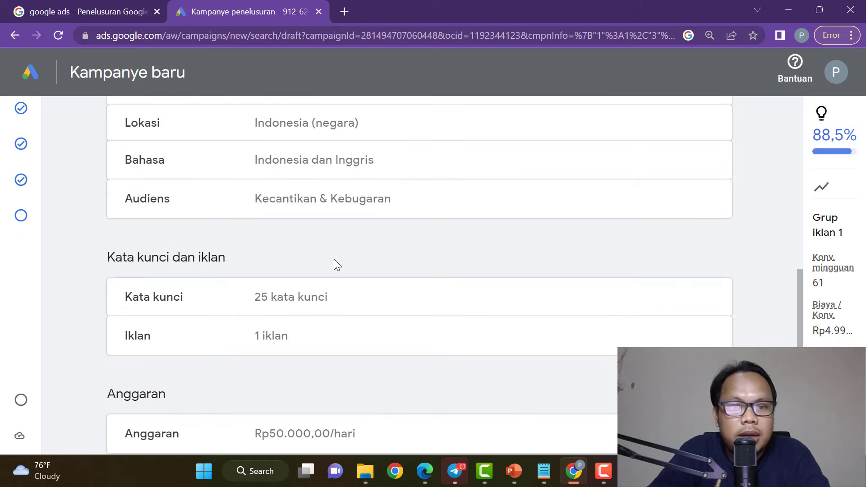
Continue to the payment confirmation page and scroll to the customer info section.
left_click(700, 258)
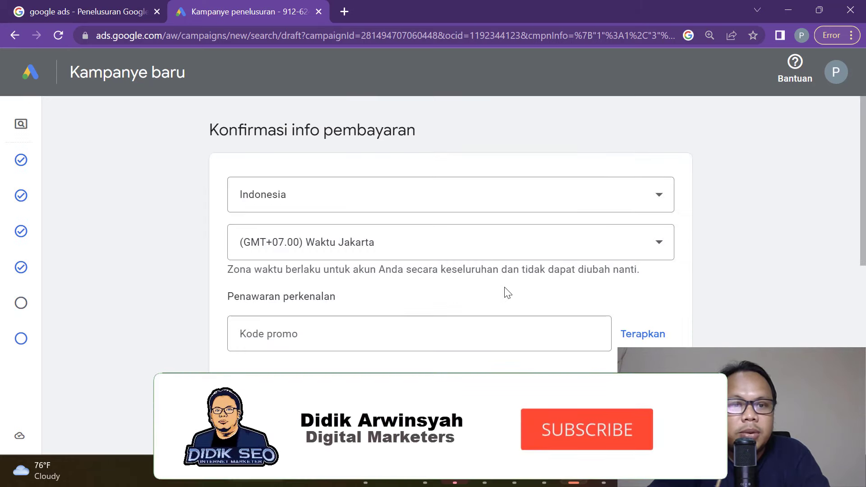
scroll(460, 262, "down", 5)
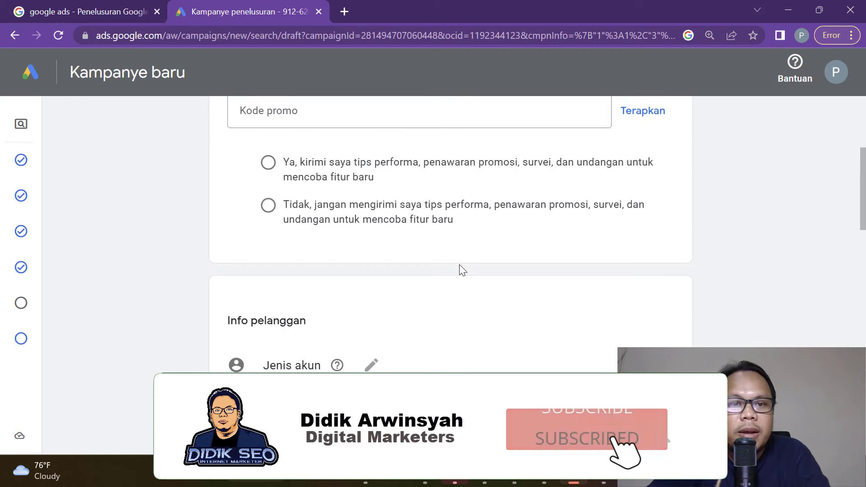
scroll(460, 264, "up", 5)
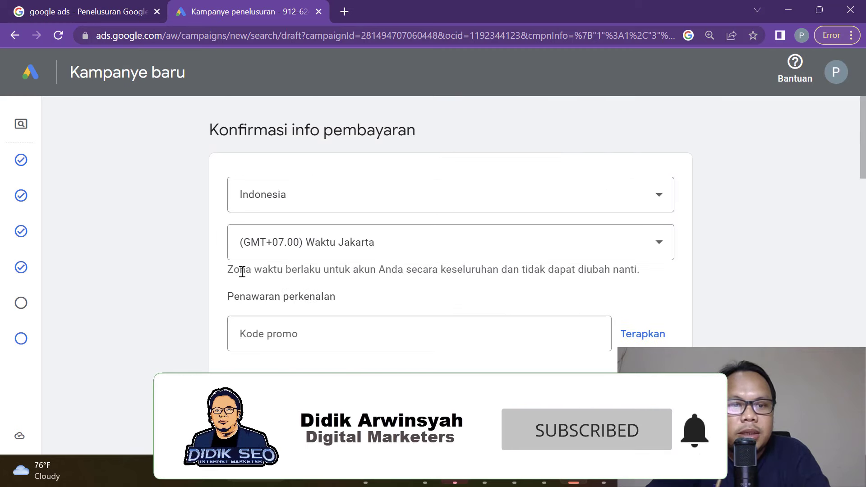
scroll(248, 279, "down", 3)
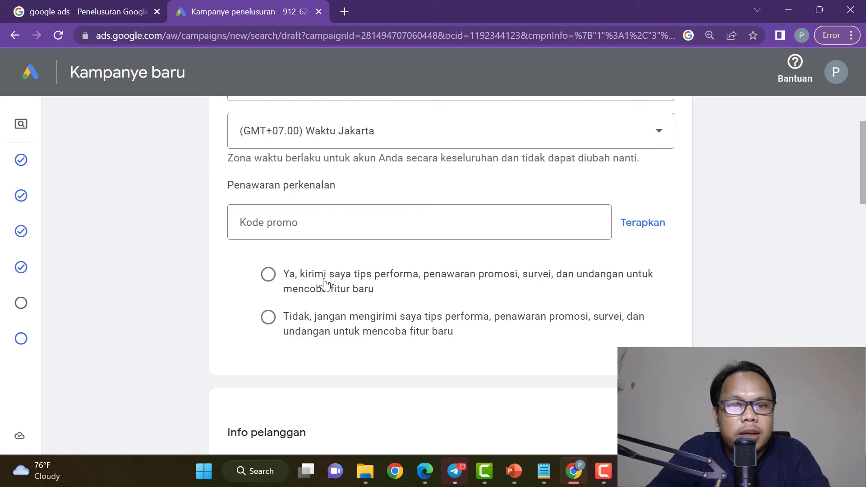
scroll(316, 287, "down", 5)
scroll(334, 291, "down", 2)
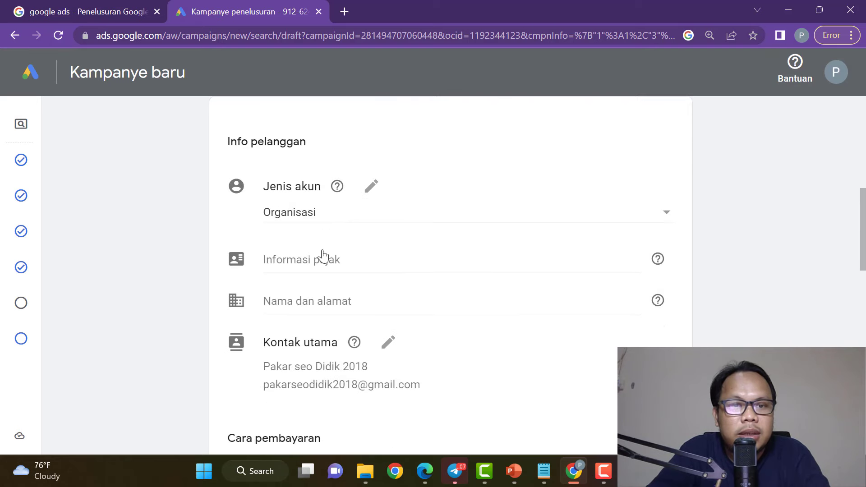
Change the account type to Perorangan.
left_click(372, 187)
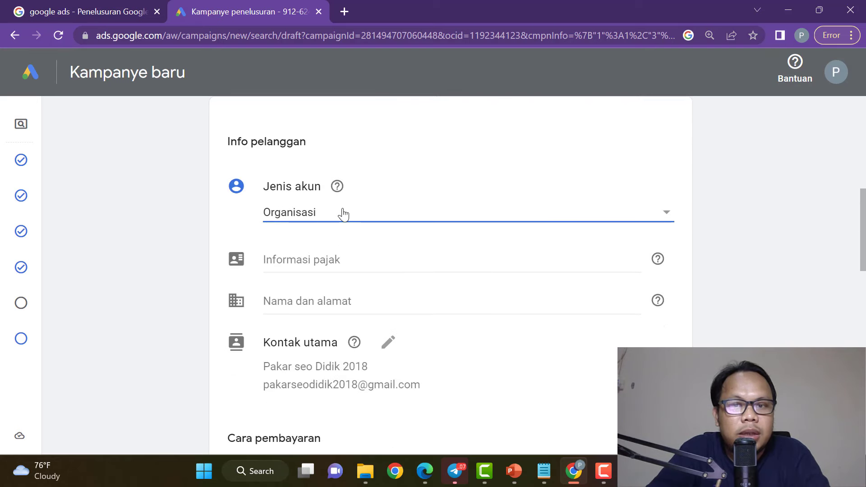
left_click(342, 213)
left_click(338, 194)
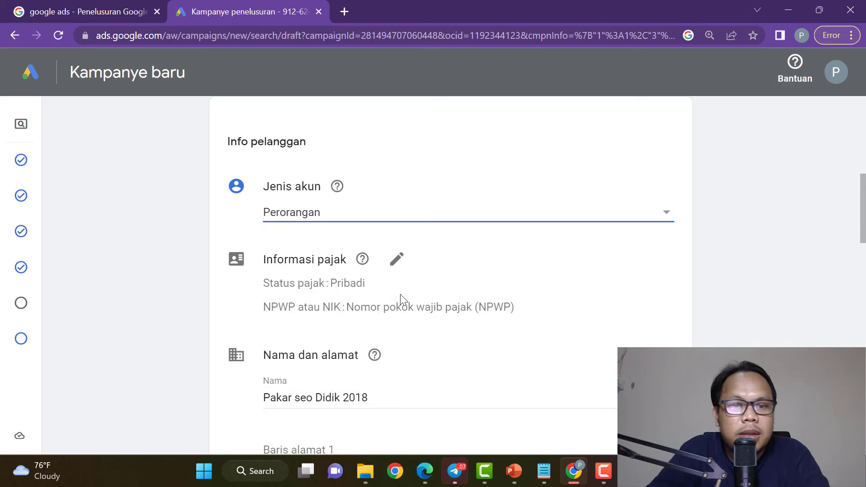
Open the tax information, with status Pribadi and NPWP left blank.
scroll(399, 282, "down", 2)
left_click(398, 194)
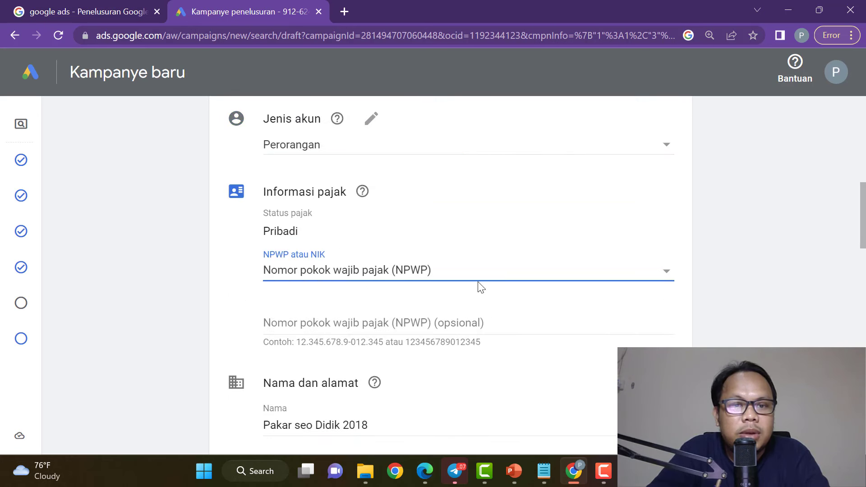
left_click(431, 323)
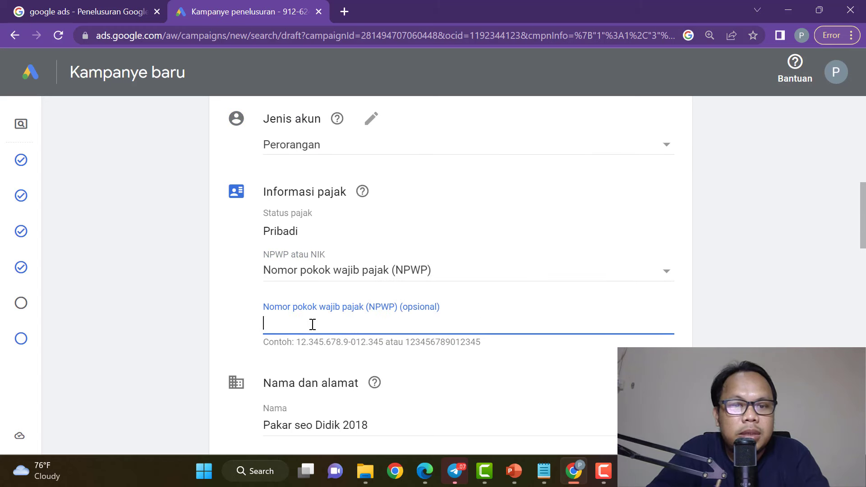
left_click_drag(452, 310, 256, 312)
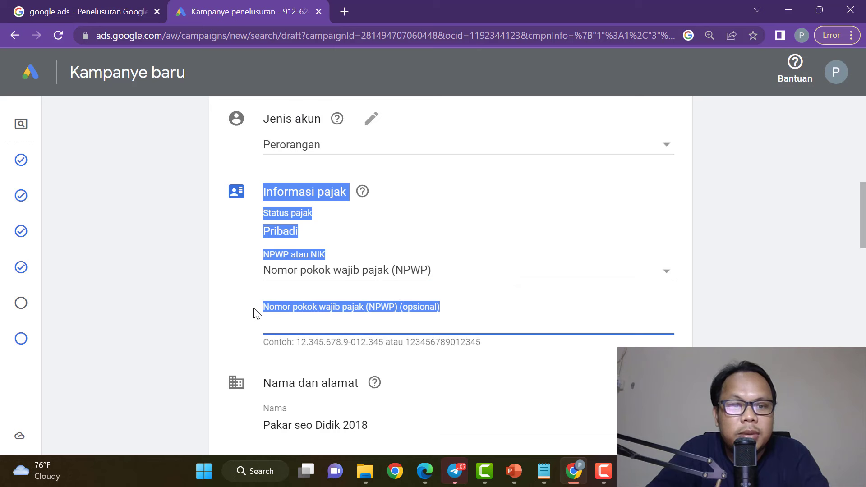
left_click(529, 230)
Enter the billing holder's full name and paste the street address into address line 1.
scroll(549, 318, "down", 3)
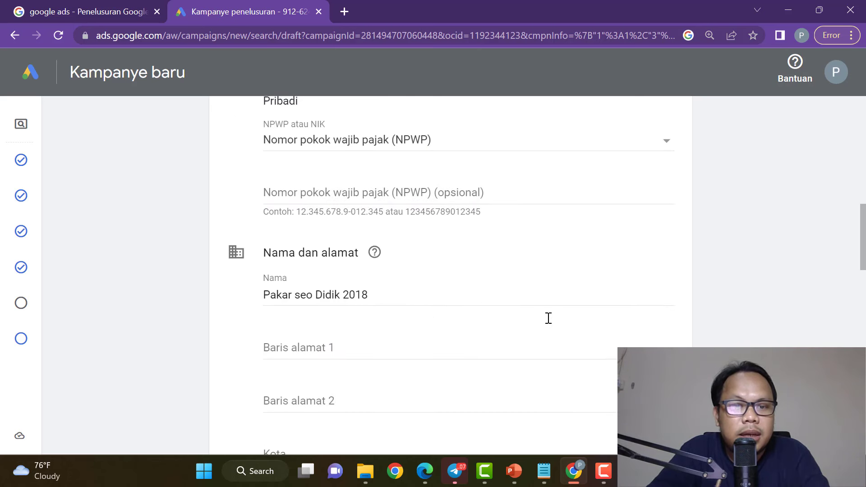
left_click_drag(381, 290, 241, 298)
type("D")
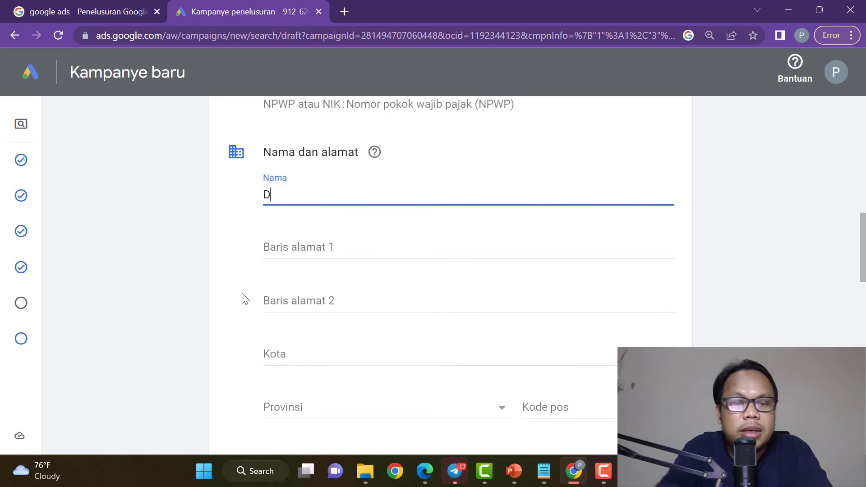
type("idik Arwinsyah")
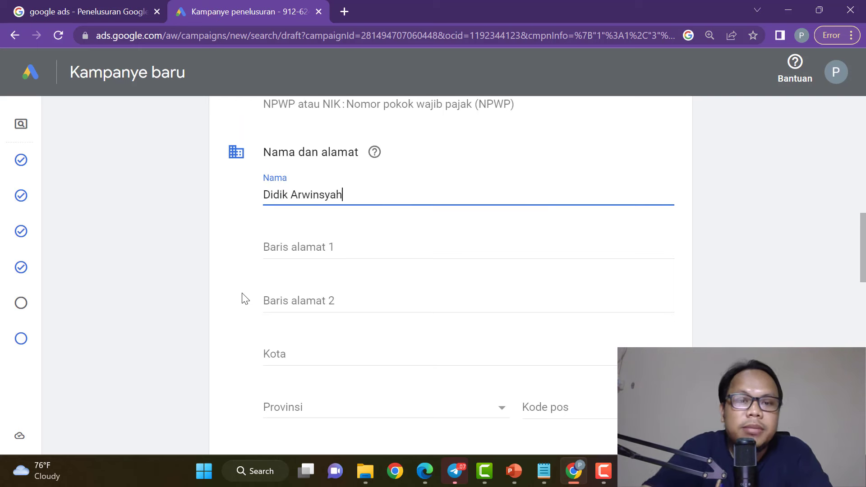
scroll(535, 291, "up", 3)
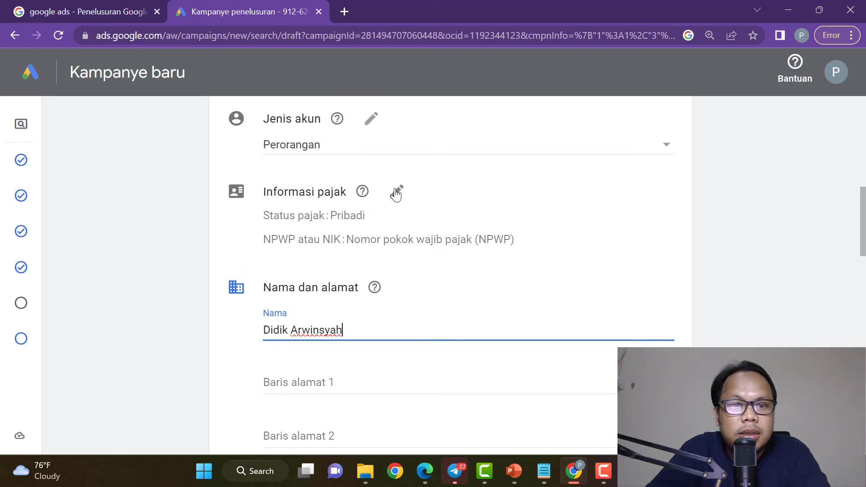
scroll(429, 271, "down", 2)
left_click(364, 316)
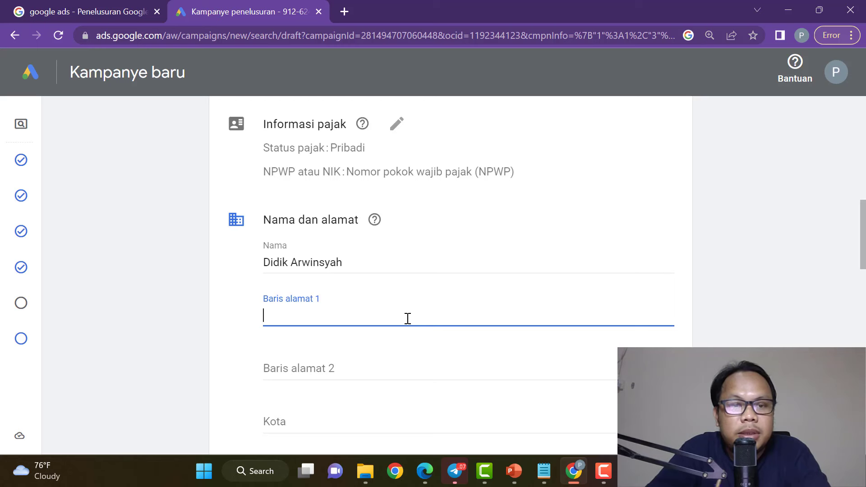
scroll(332, 360, "down", 3)
scroll(357, 356, "up", 2)
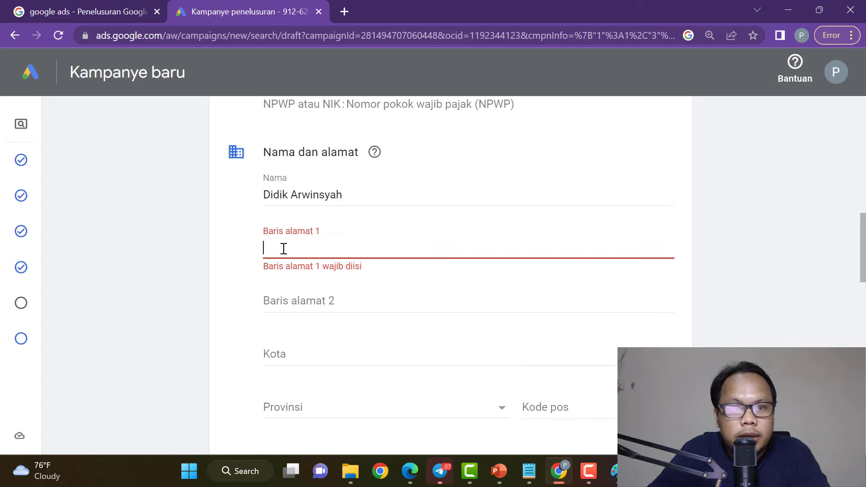
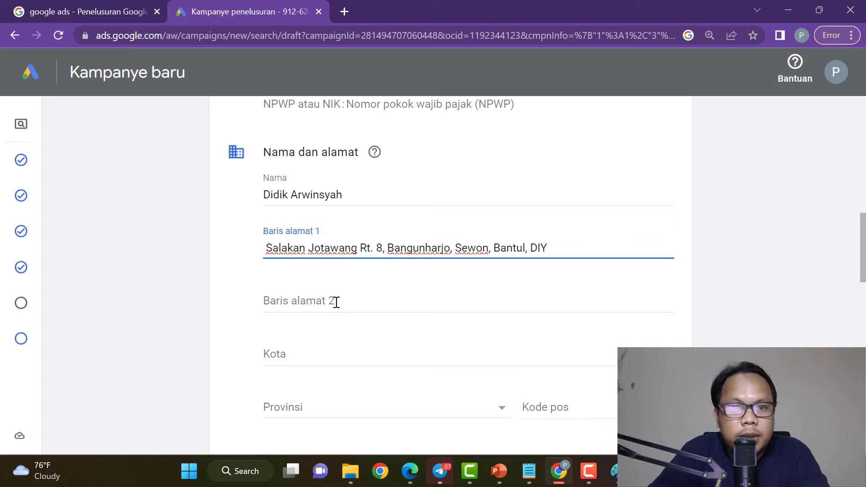
Set the city to Bantul and the province to Daerah Istimewa Yogyakarta.
left_click(336, 302)
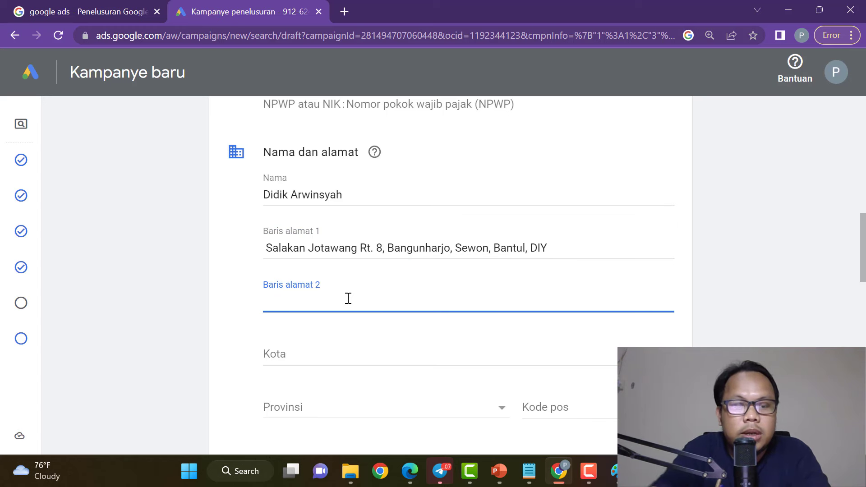
left_click(351, 352)
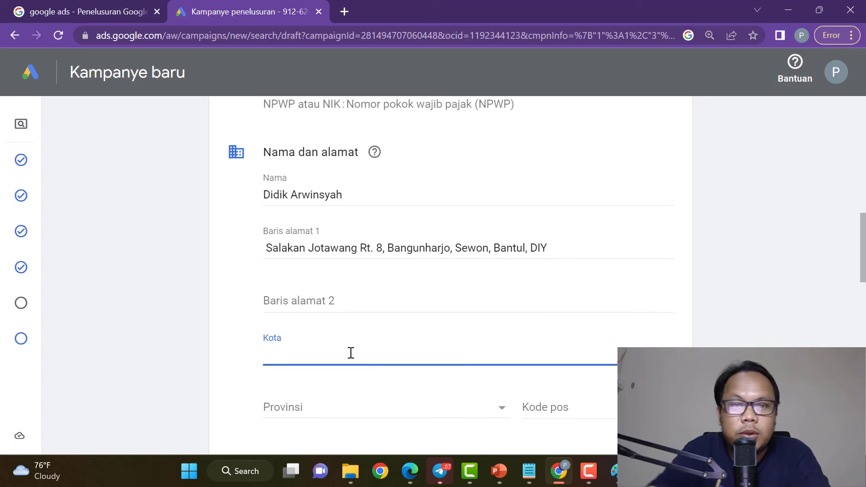
type("Bantul")
scroll(358, 357, "down", 3)
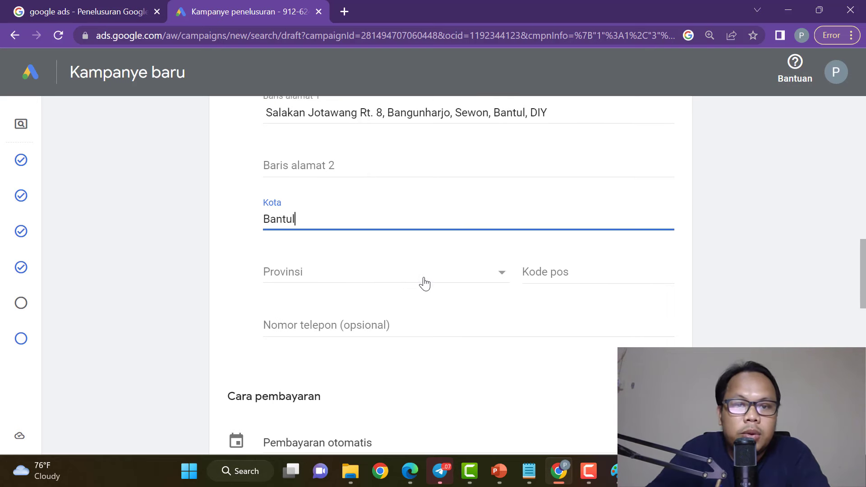
left_click(421, 281)
left_click(406, 367)
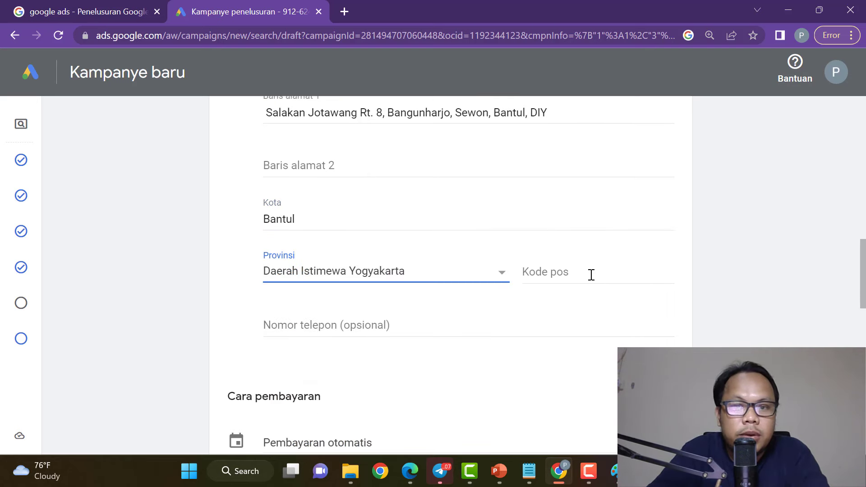
Copy the full street address and open a new browser tab.
left_click(591, 274)
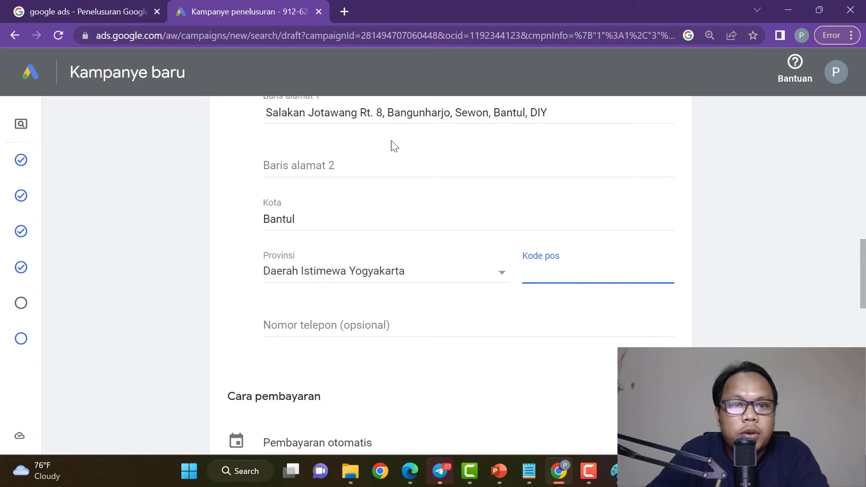
triple_click(362, 109)
key("ctrl+c")
left_click(345, 11)
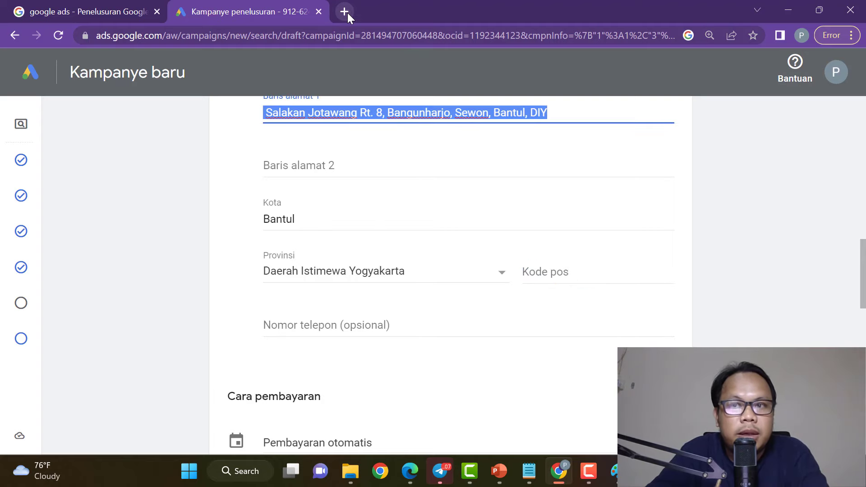
Search Google for the copied street address.
type("google.")
key("Return")
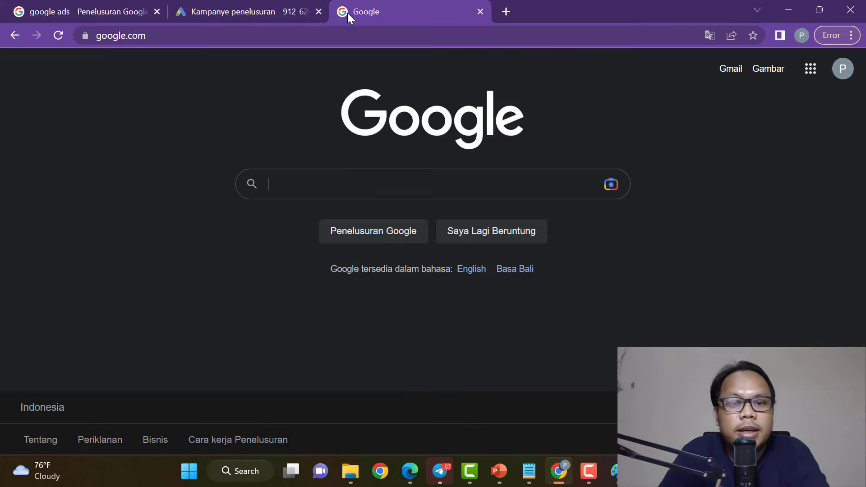
key("ctrl+v")
key("Return")
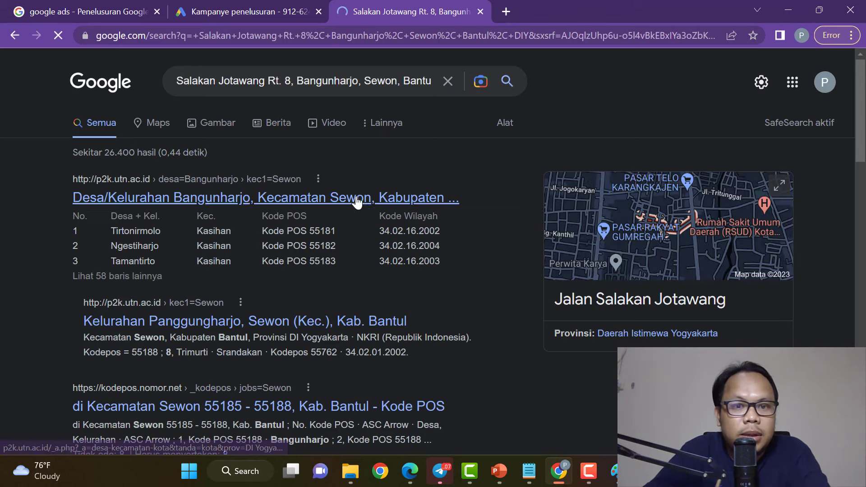
Add 'kode pos' to the query to find the postal code, then return to Google Ads.
left_click(367, 83)
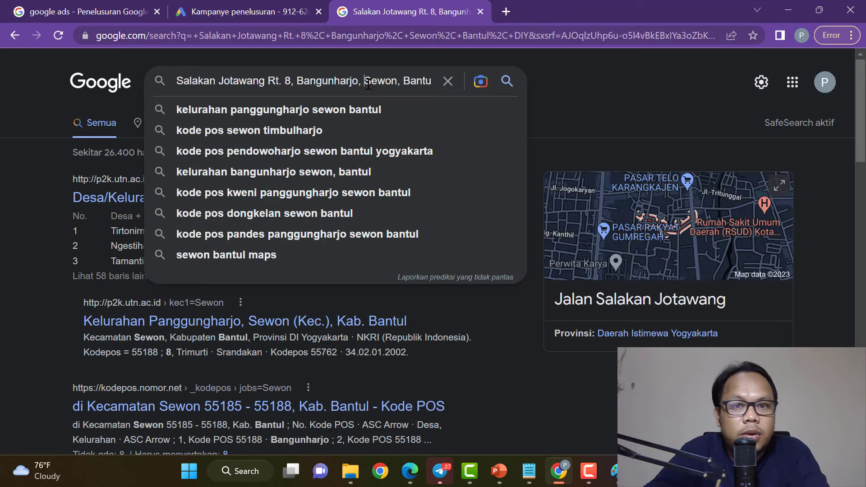
key("Return")
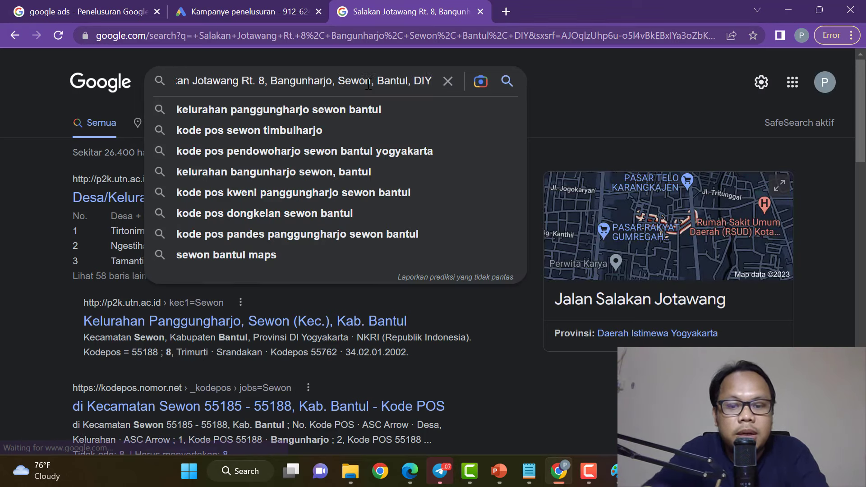
type("kode pos")
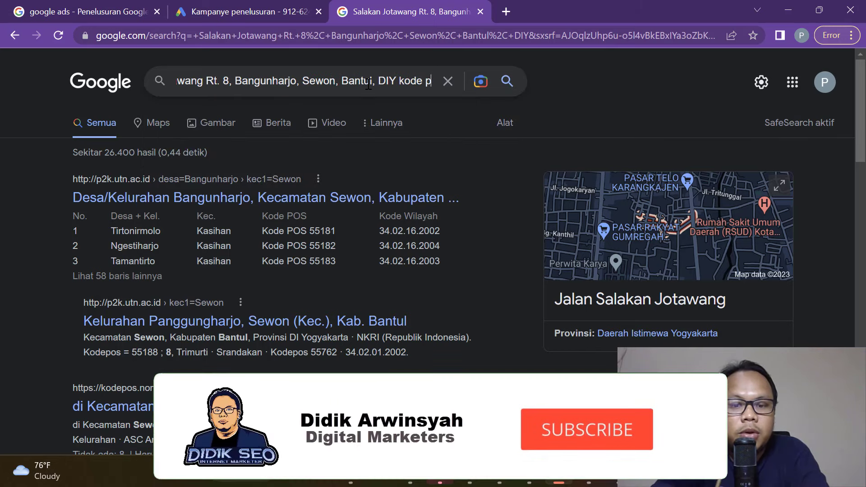
key("Return")
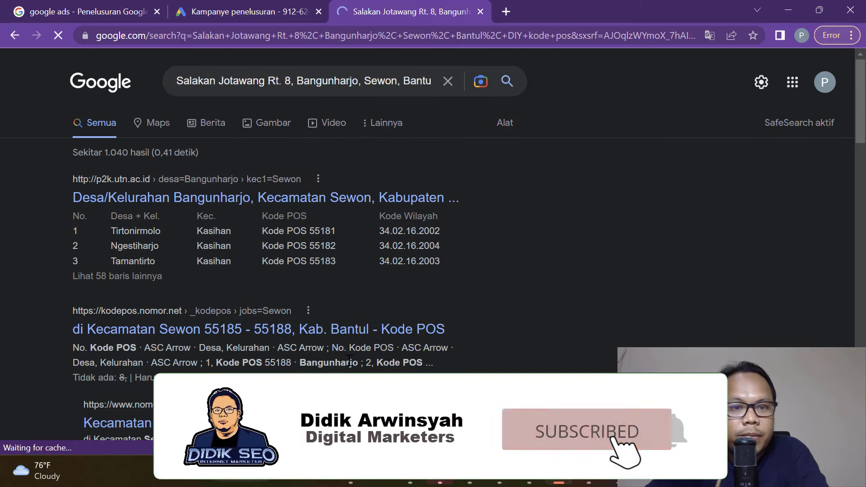
left_click(255, 13)
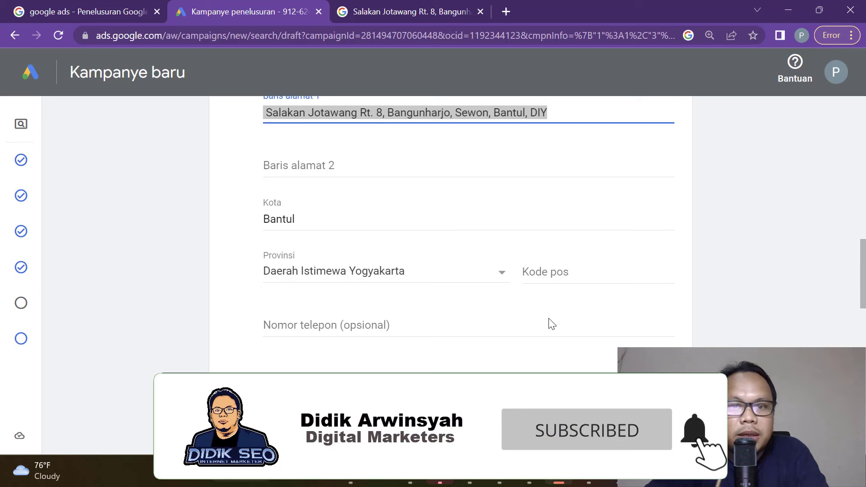
Fill in the postal code and the contact's phone number.
left_click(562, 267)
type("55185")
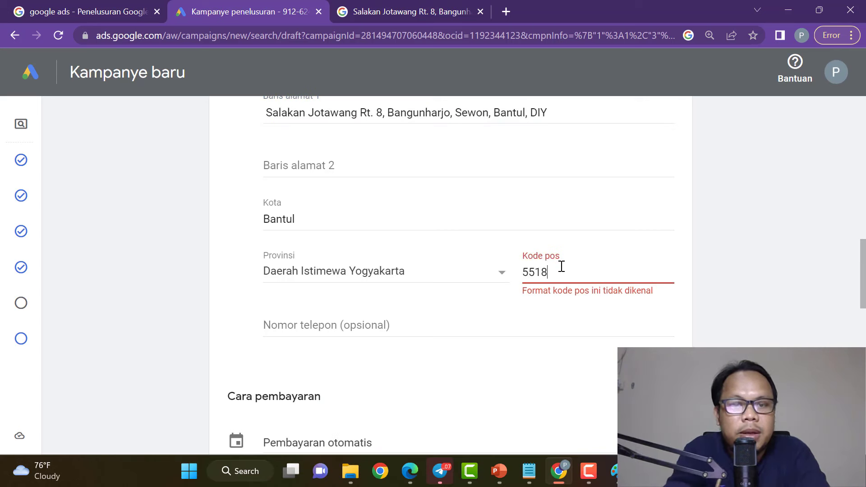
left_click(444, 324)
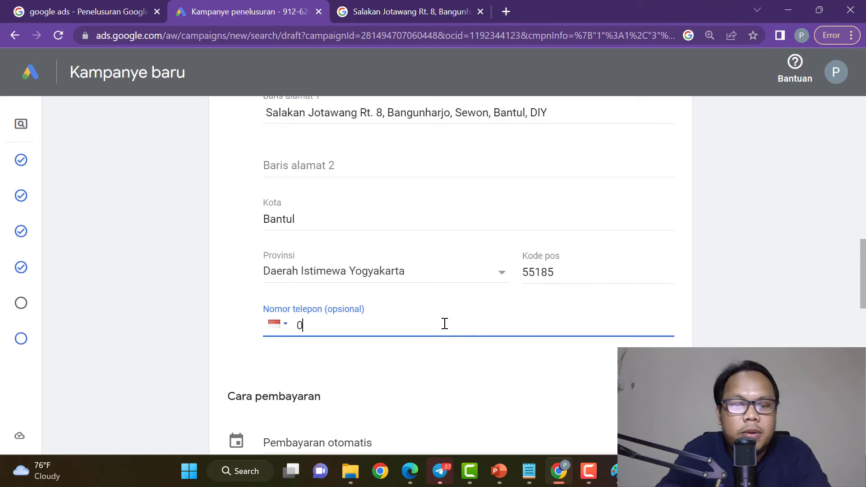
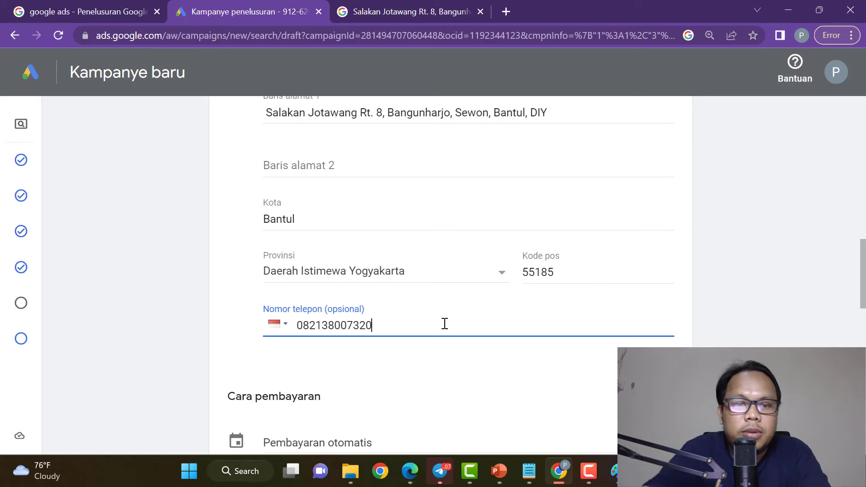
Set the payment type to manual payment (Pembayaran manual).
scroll(465, 369, "down", 8)
left_click(437, 247)
left_click(405, 243)
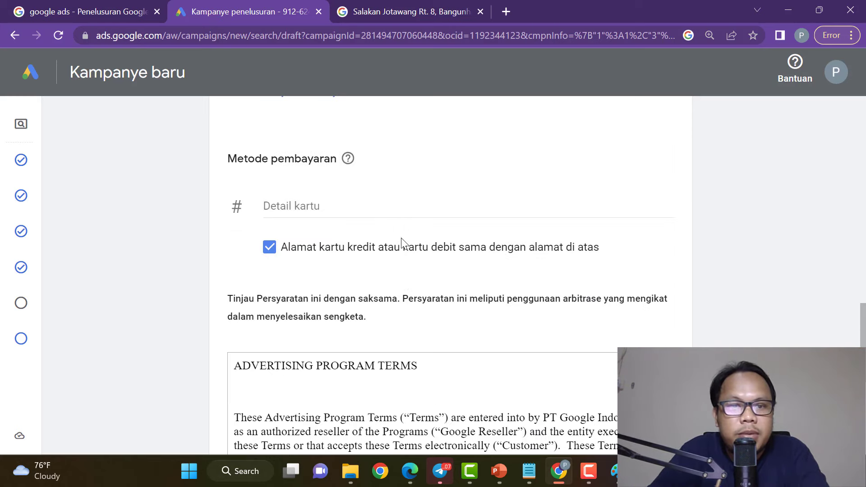
scroll(464, 244, "up", 3)
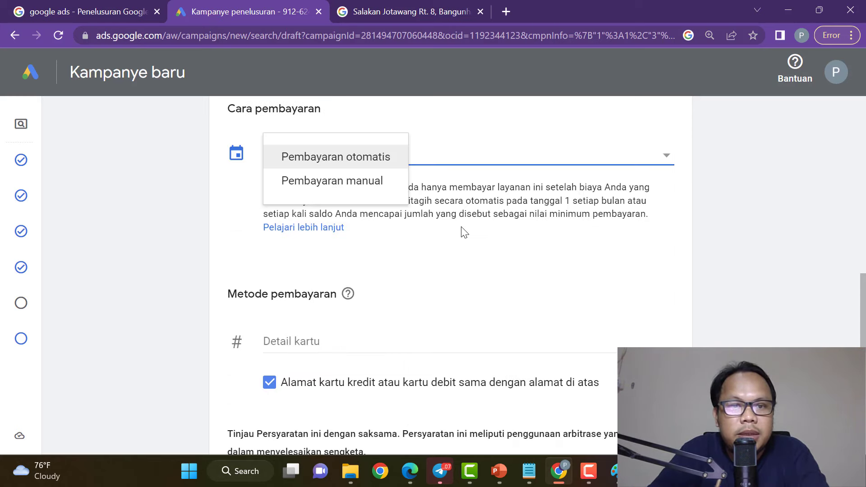
left_click(371, 188)
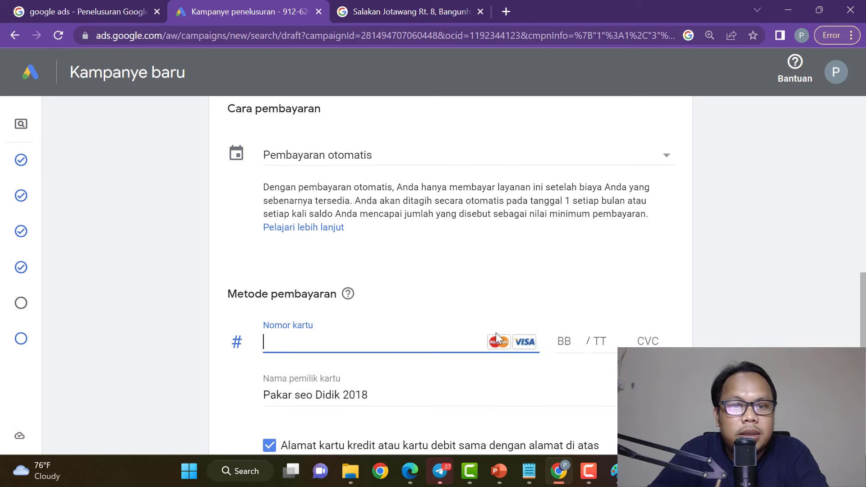
scroll(487, 336, "down", 1)
scroll(480, 342, "down", 7)
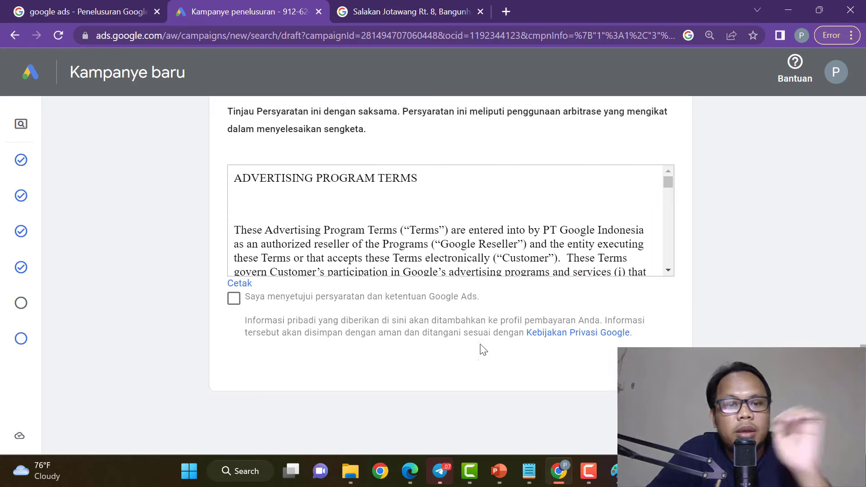
scroll(480, 347, "up", 6)
scroll(441, 246, "up", 3)
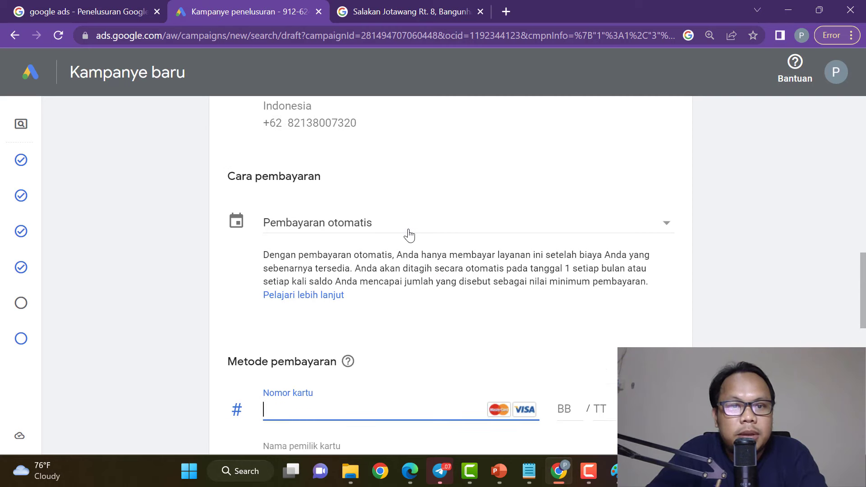
left_click(358, 225)
left_click(384, 255)
Enter a 350.000 payment amount and choose Transfer uang as the payment method.
scroll(477, 314, "down", 1)
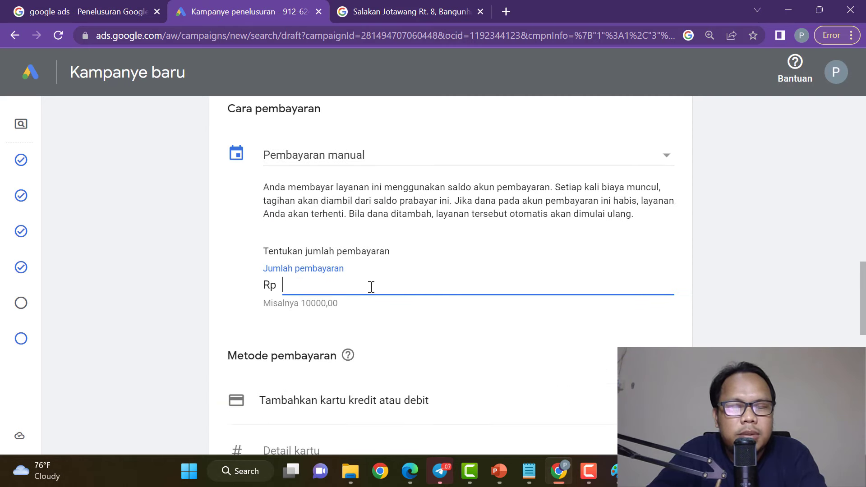
type("350")
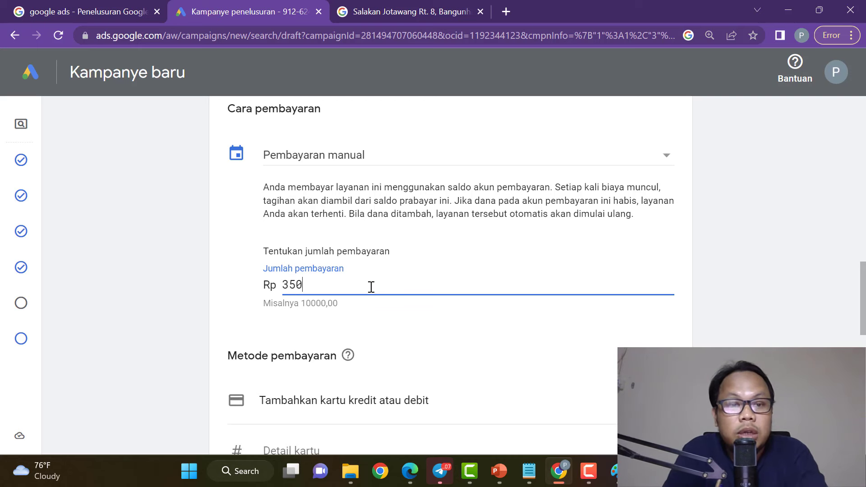
type(".000")
left_click(440, 334)
scroll(440, 334, "down", 3)
left_click(440, 280)
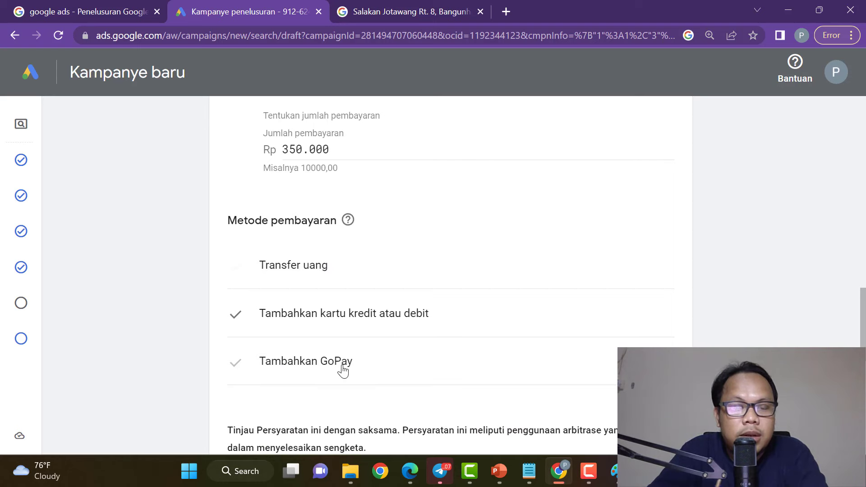
scroll(305, 274, "down", 5)
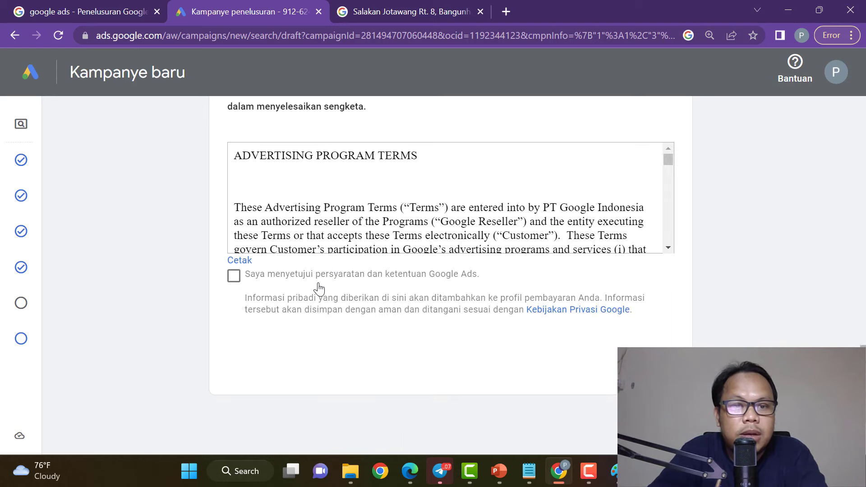
scroll(332, 286, "up", 4)
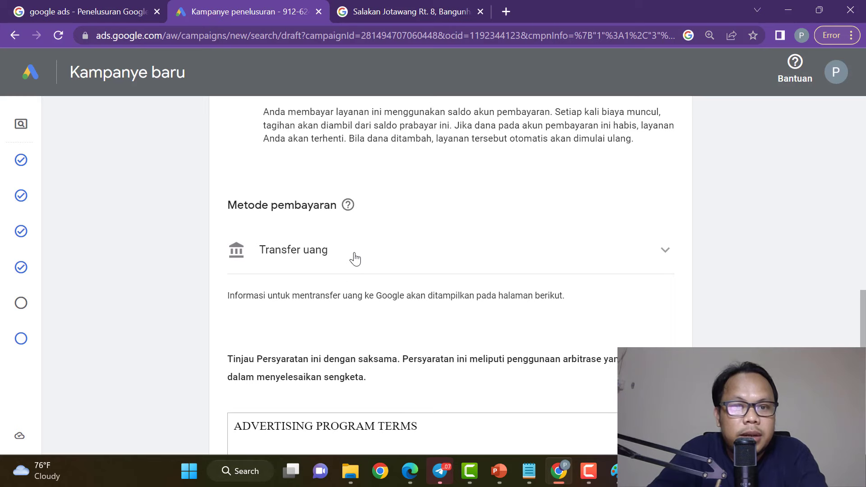
Choose money transfer as the payment method and accept the Google Ads terms.
left_click(350, 253)
left_click(338, 254)
scroll(334, 251, "down", 5)
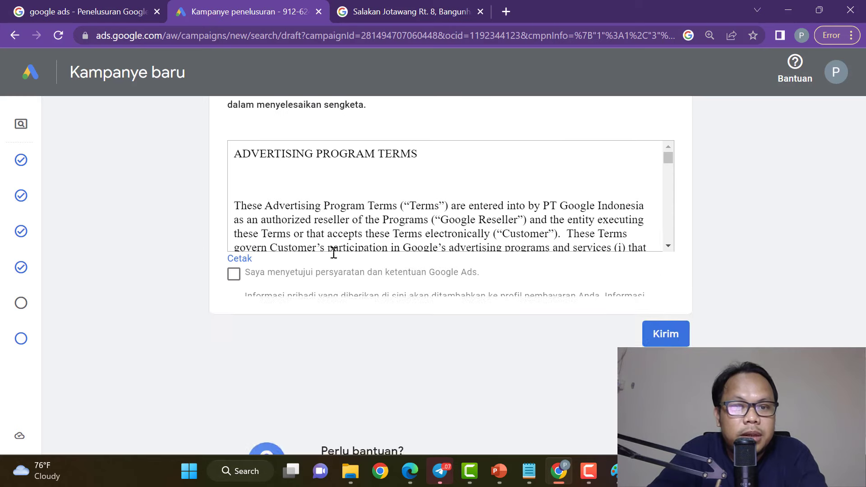
left_click(235, 277)
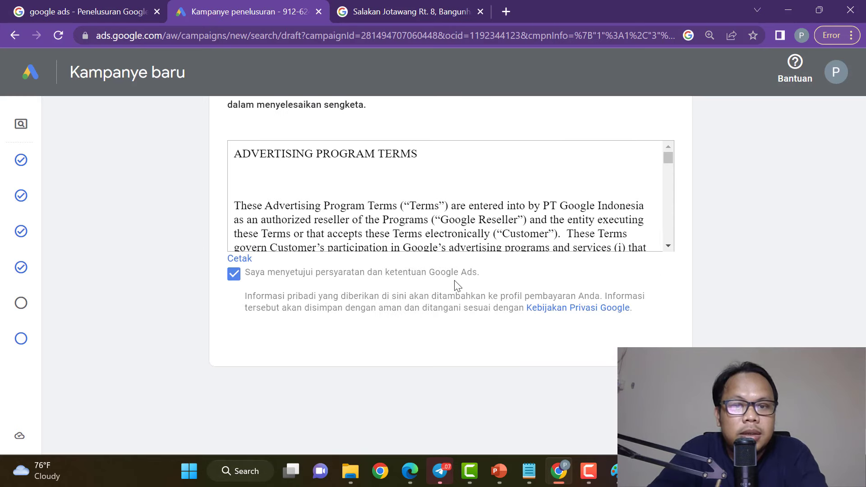
Answer the Ya/Tidak question about receiving tips and promotional emails.
scroll(458, 286, "up", 3)
scroll(576, 281, "up", 3)
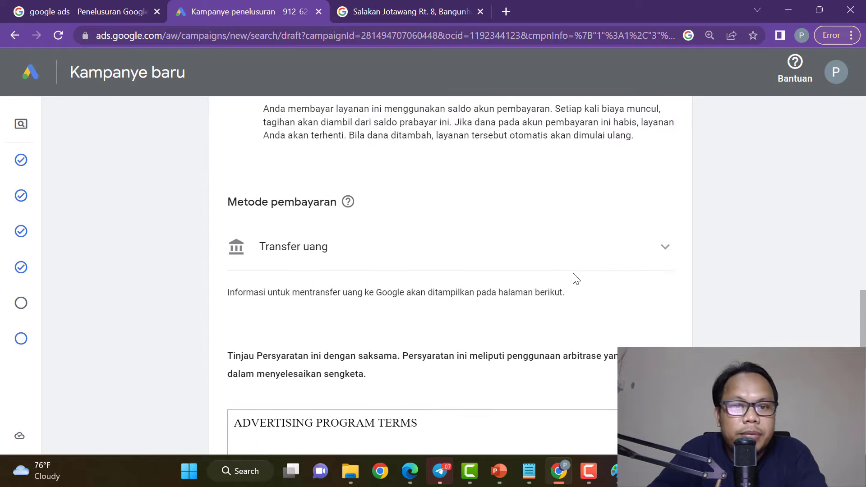
scroll(595, 280, "down", 1)
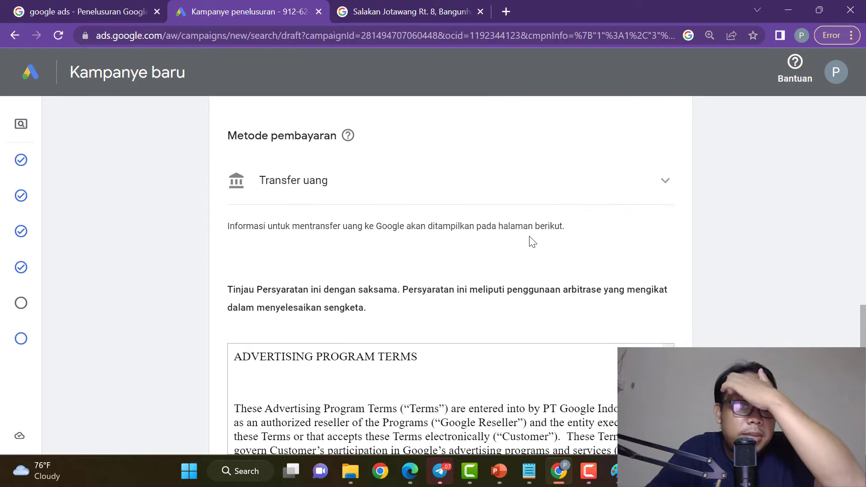
scroll(582, 257, "down", 1)
scroll(672, 317, "down", 3)
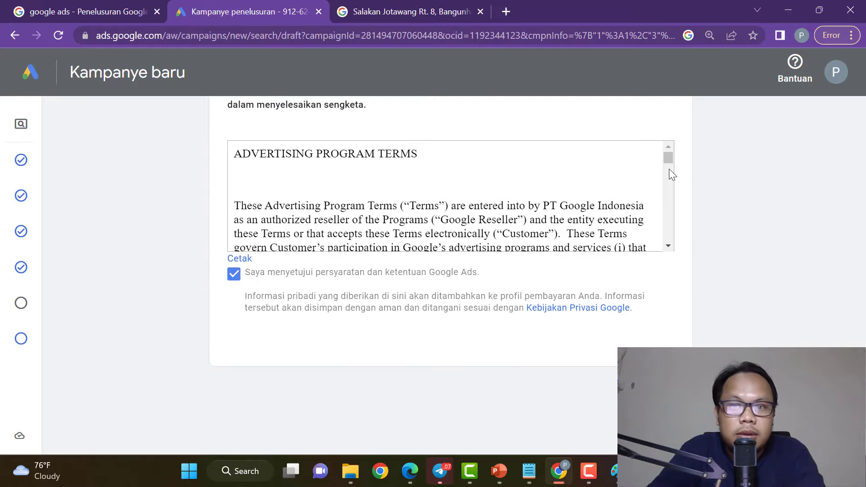
scroll(670, 197, "down", 10)
scroll(670, 198, "down", 5)
scroll(674, 191, "up", 15)
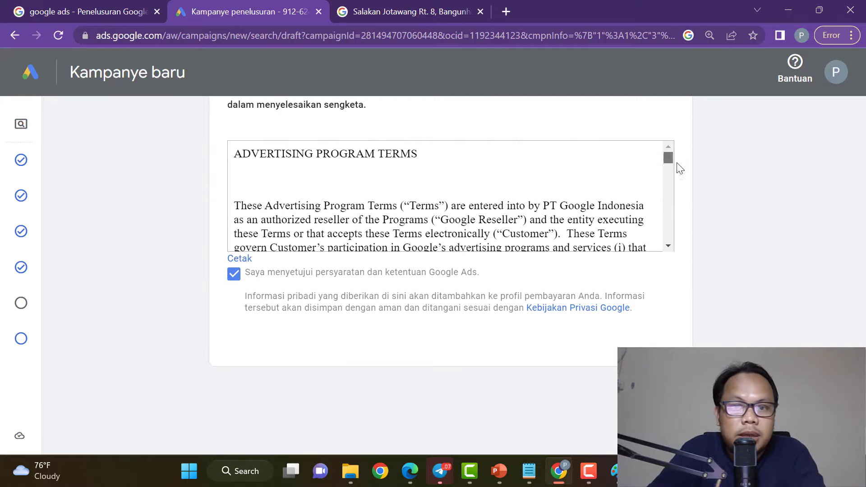
scroll(688, 216, "up", 3)
scroll(688, 216, "up", 5)
scroll(687, 215, "down", 8)
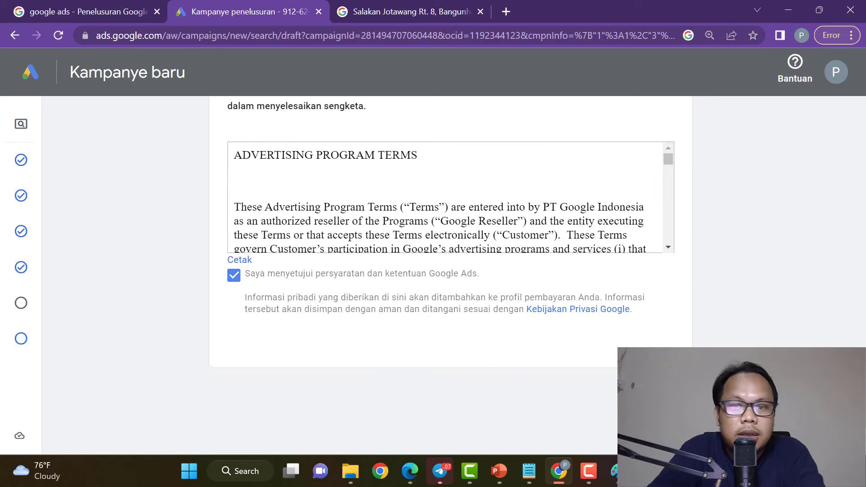
scroll(450, 275, "up", 10)
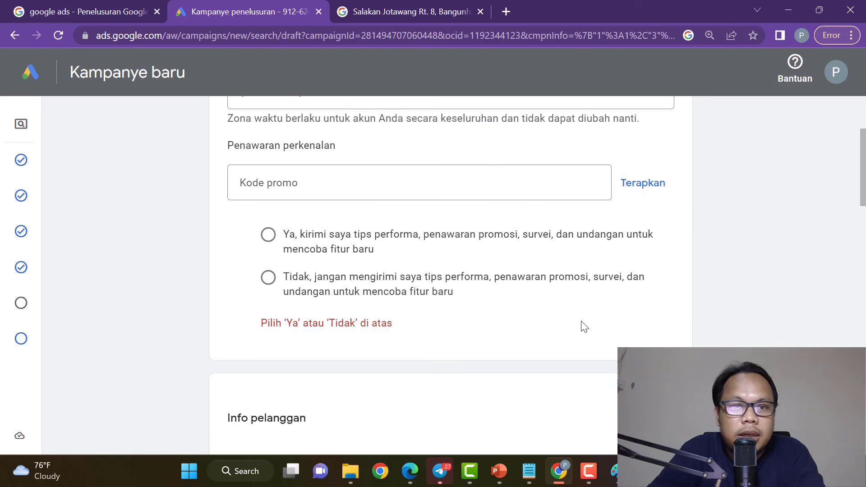
left_click(269, 279)
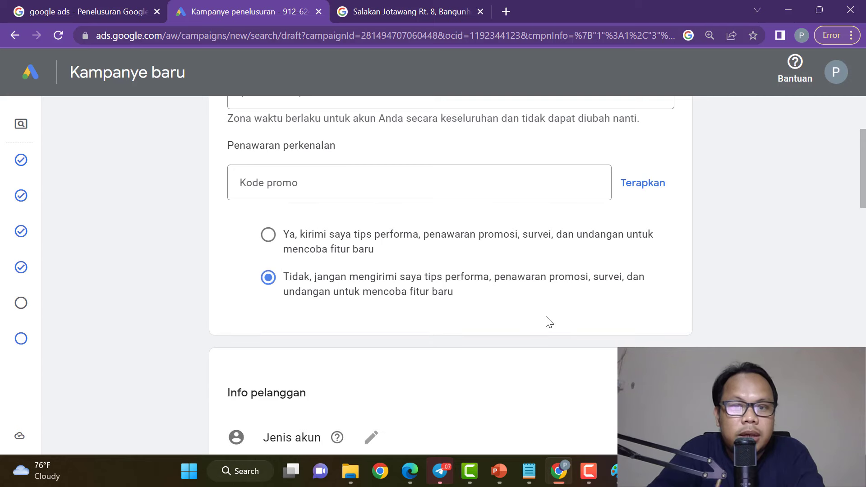
left_click(269, 237)
scroll(614, 327, "down", 7)
scroll(617, 332, "down", 15)
Submit the billing form and copy the Citibank N.A. Indonesia transfer details for PT Google Indonesia.
left_click(669, 267)
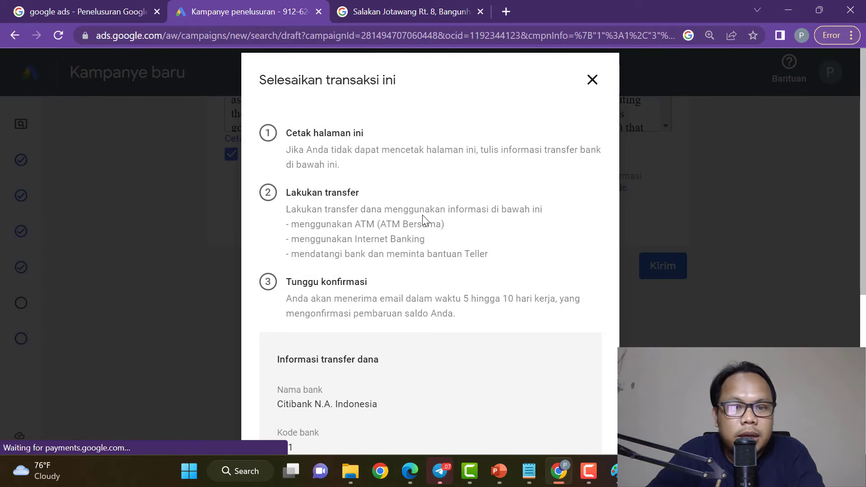
scroll(422, 217, "down", 5)
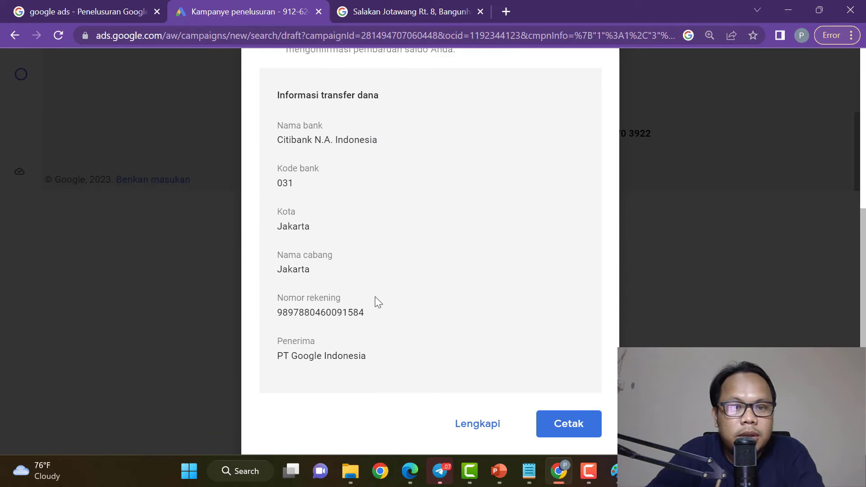
left_click_drag(272, 95, 394, 364)
right_click(315, 303)
left_click(350, 315)
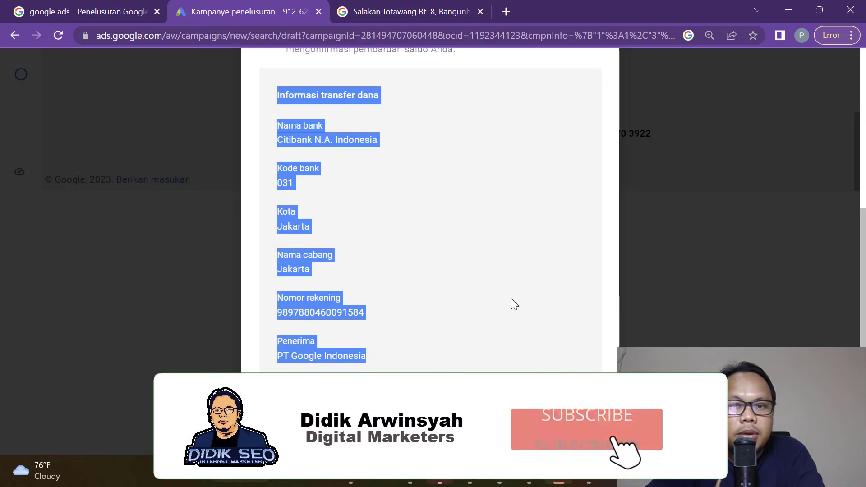
scroll(512, 306, "up", 6)
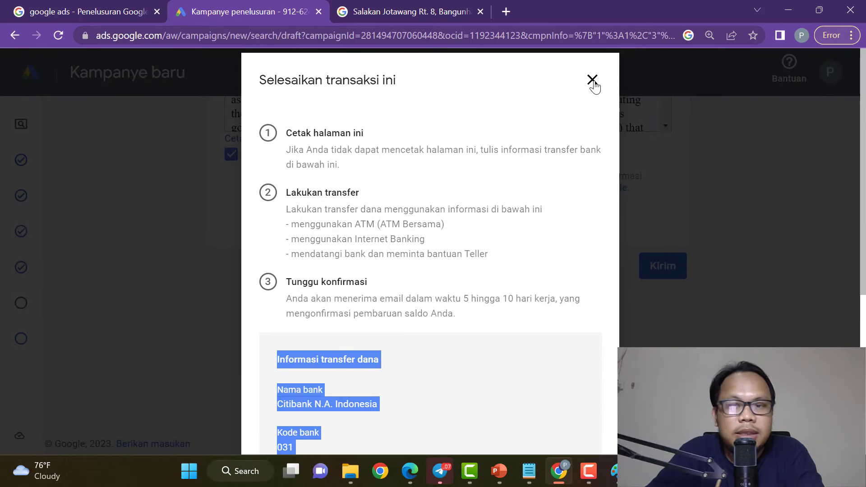
scroll(592, 215, "down", 6)
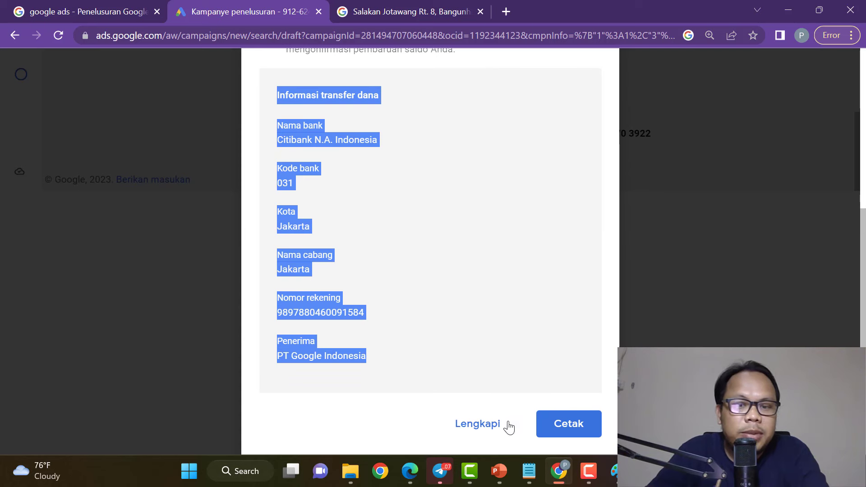